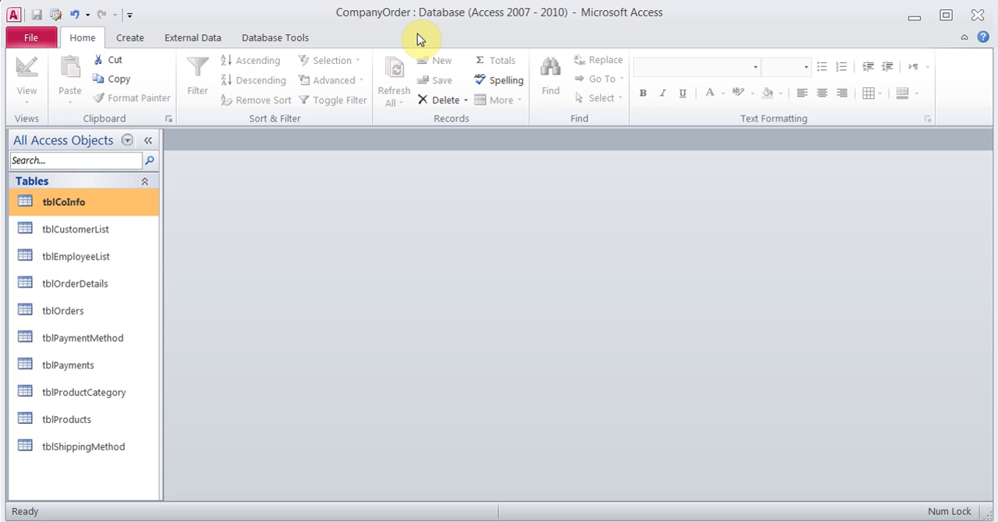
View the tblCoInfo records, close the table, and go through the listed tables from tblCustomerList to tblPayments
{"action": "double_click", "coordinate": [64, 213]}
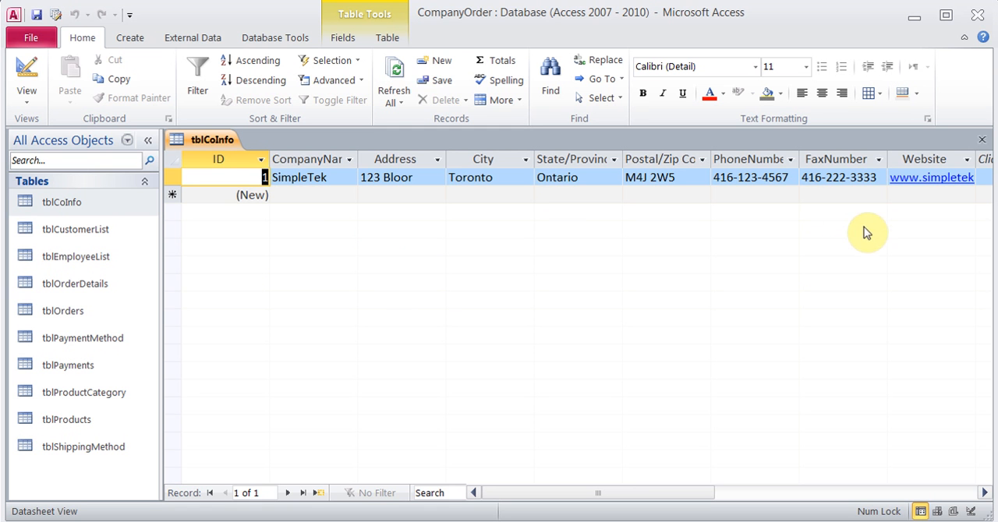
{"action": "left_click", "coordinate": [982, 142]}
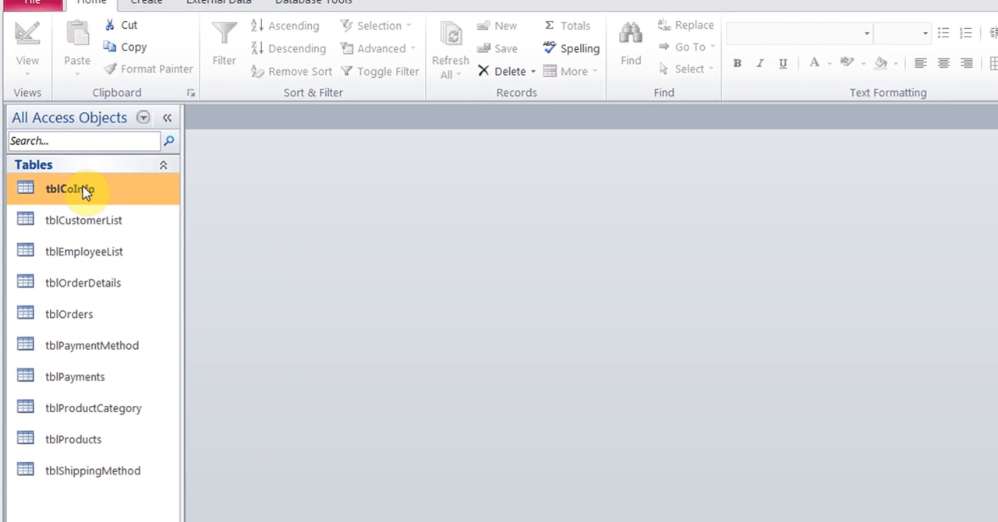
{"action": "left_click", "coordinate": [69, 232]}
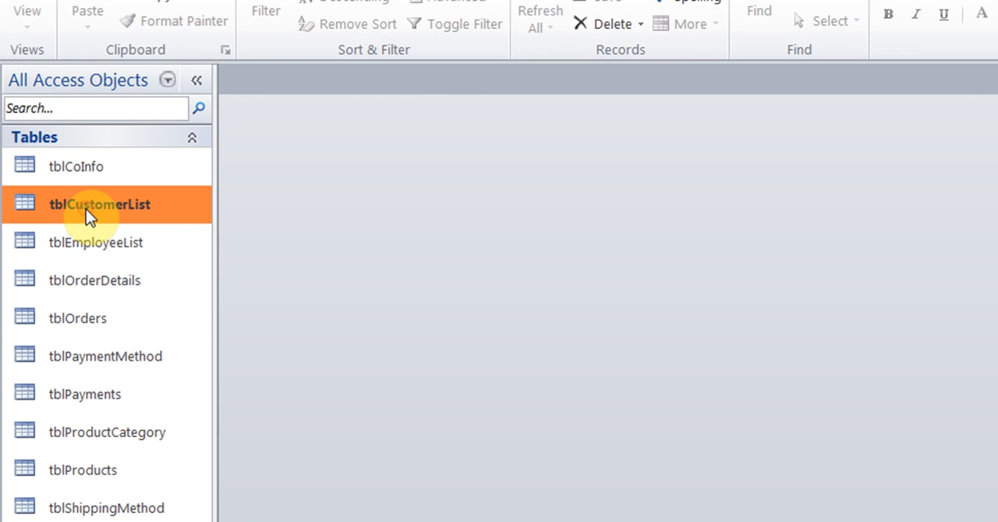
{"action": "left_click", "coordinate": [123, 259]}
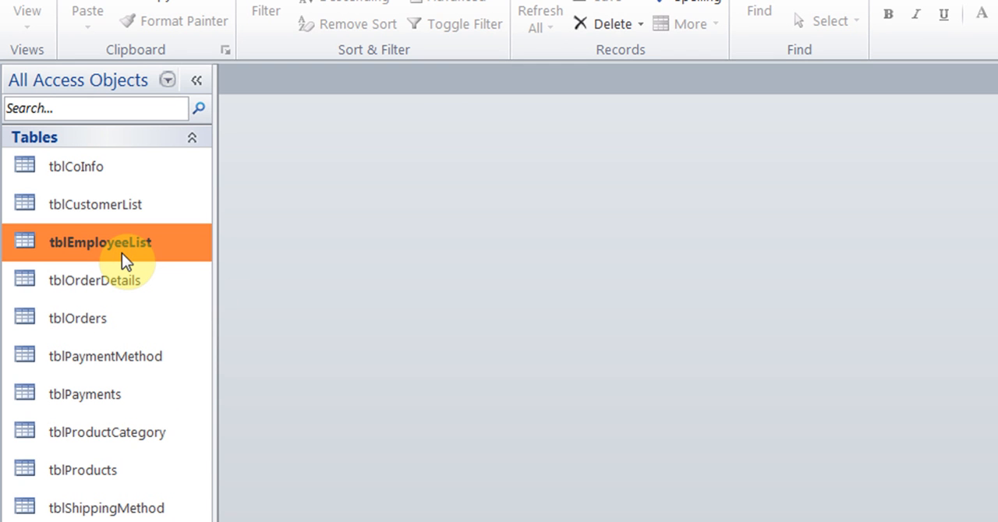
{"action": "left_click", "coordinate": [127, 286]}
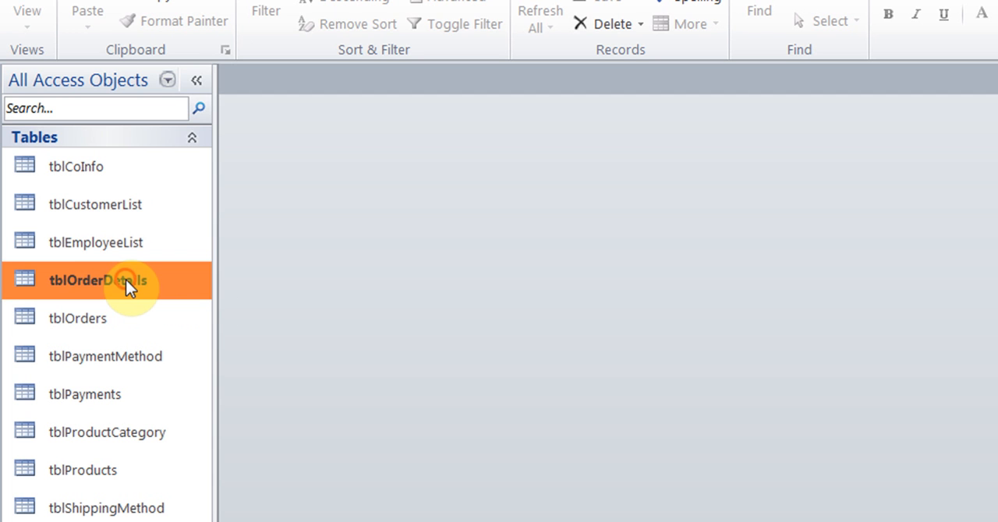
{"action": "left_click", "coordinate": [111, 322]}
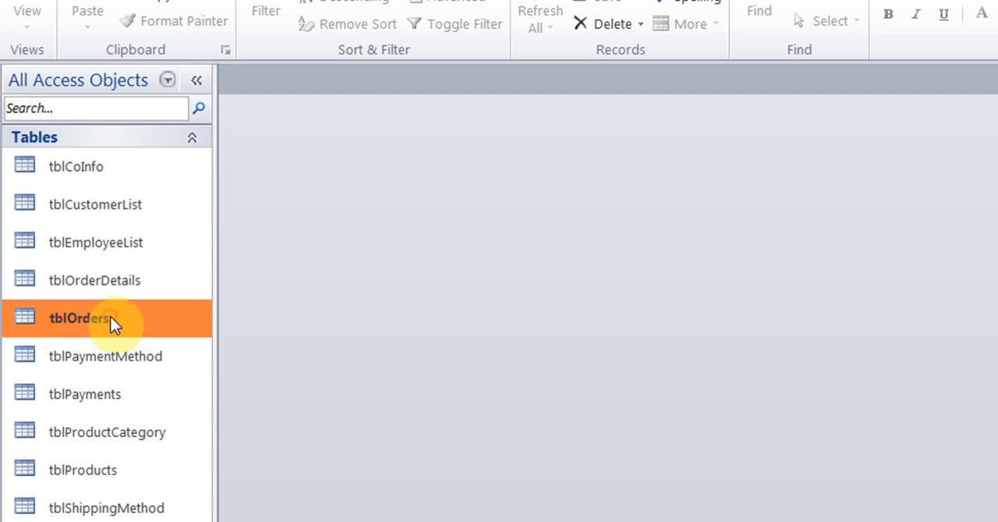
{"action": "left_click", "coordinate": [141, 371]}
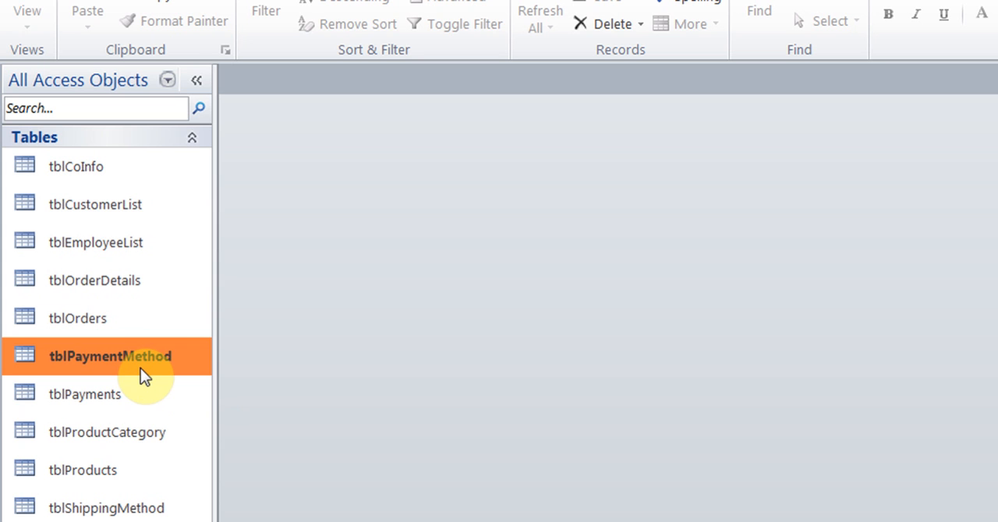
{"action": "left_click", "coordinate": [130, 398]}
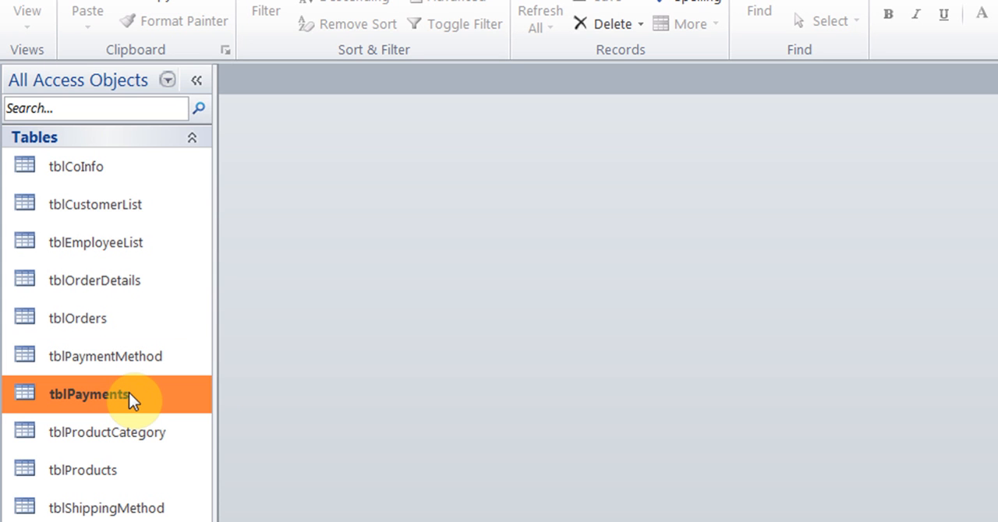
Review the records of tblProductCategory, tblProducts and tblShippingMethod one after another, closing each table after viewing
{"action": "left_click", "coordinate": [120, 435]}
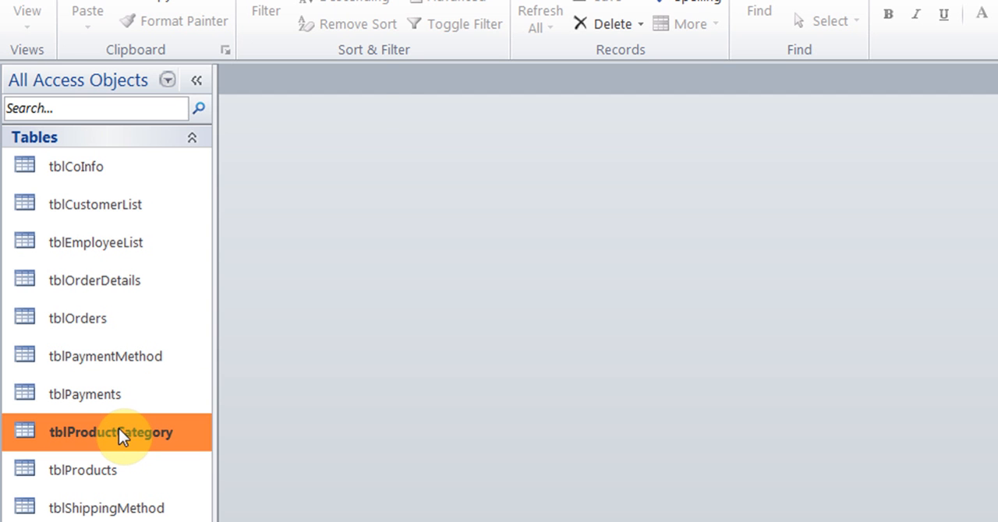
{"action": "double_click", "coordinate": [119, 435]}
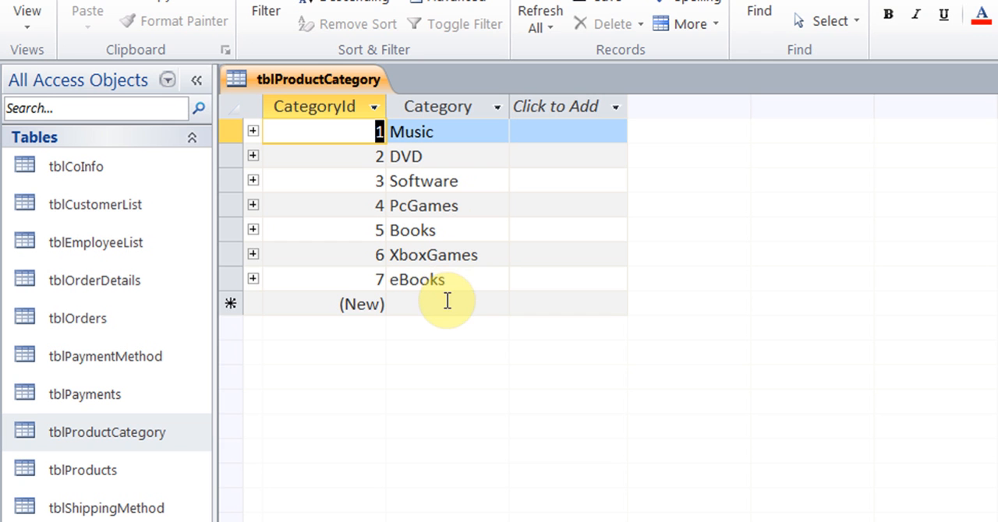
{"action": "key", "text": "ctrl+w"}
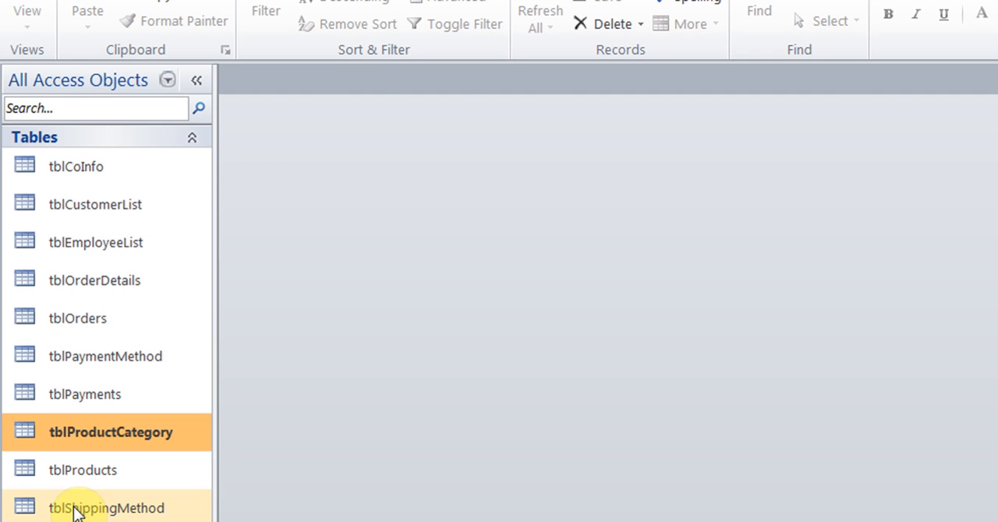
{"action": "double_click", "coordinate": [64, 477]}
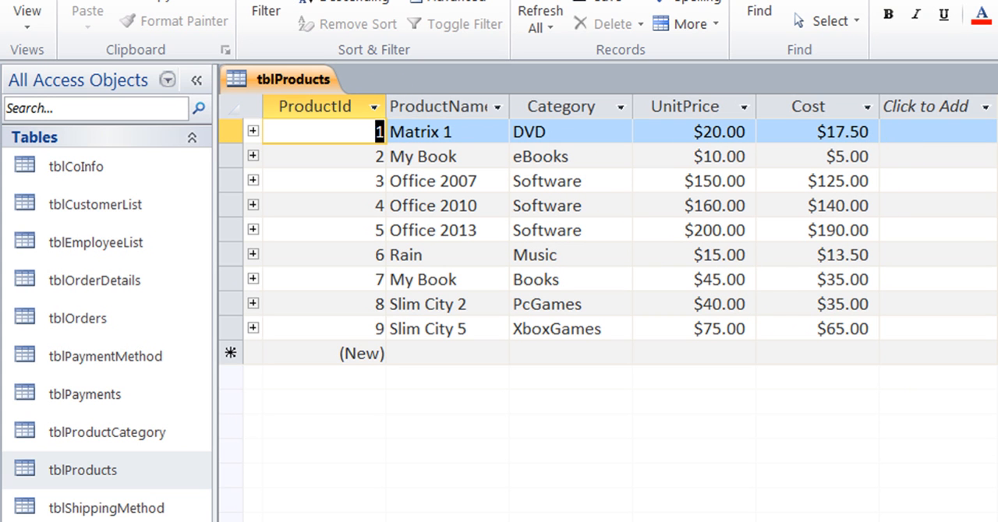
{"action": "key", "text": "ctrl+w"}
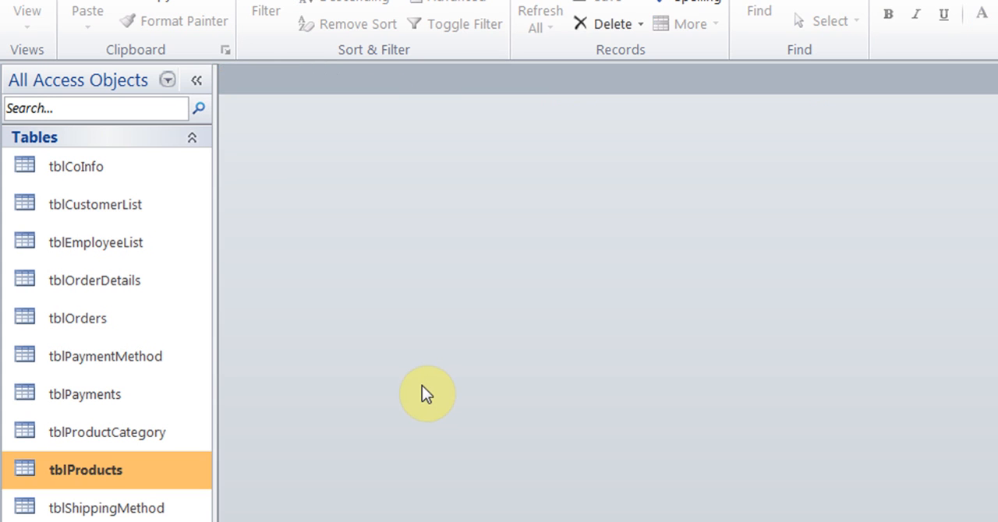
{"action": "double_click", "coordinate": [161, 511]}
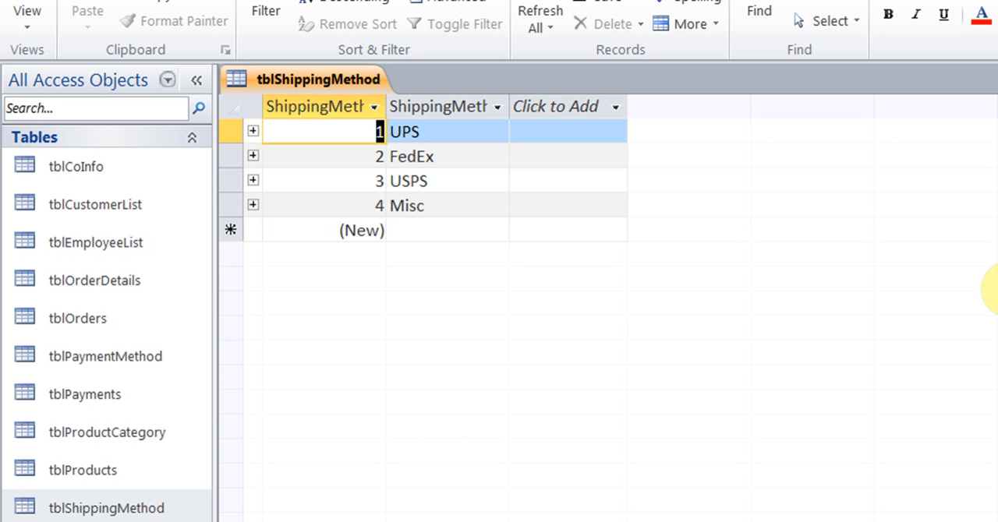
{"action": "left_click", "coordinate": [987, 145]}
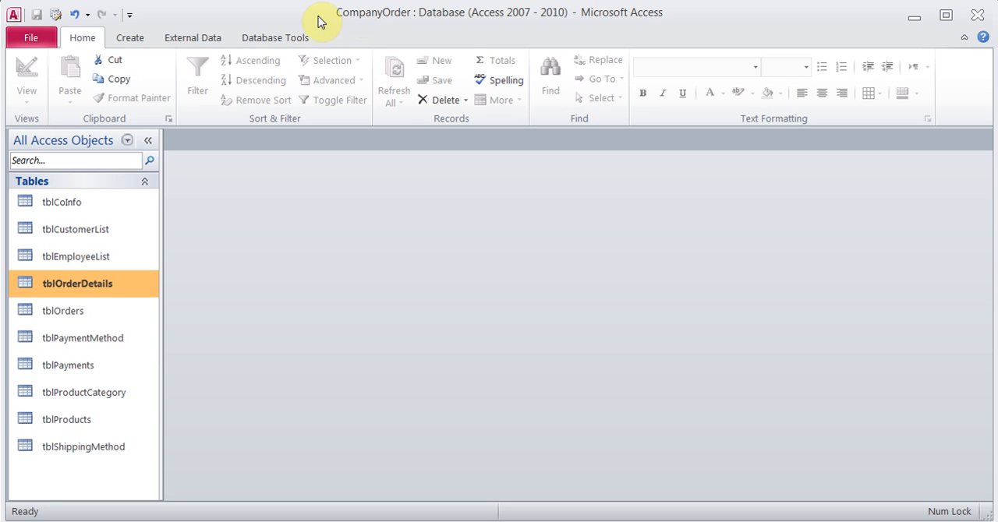
Open the Relationships diagram and examine how the tables are linked, including the EmployeeId key in tblEmployeeList
{"action": "left_click", "coordinate": [290, 37]}
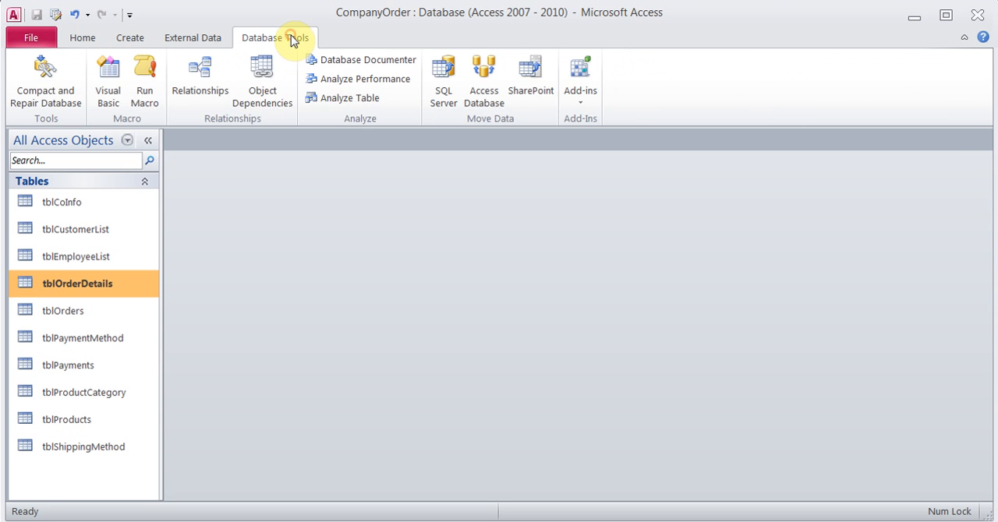
{"action": "left_click", "coordinate": [200, 82]}
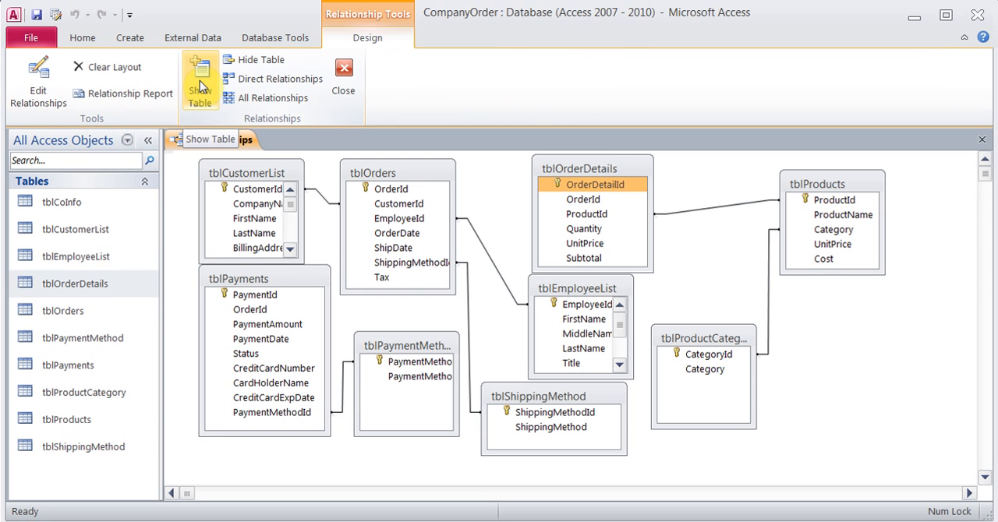
{"action": "left_click", "coordinate": [267, 191]}
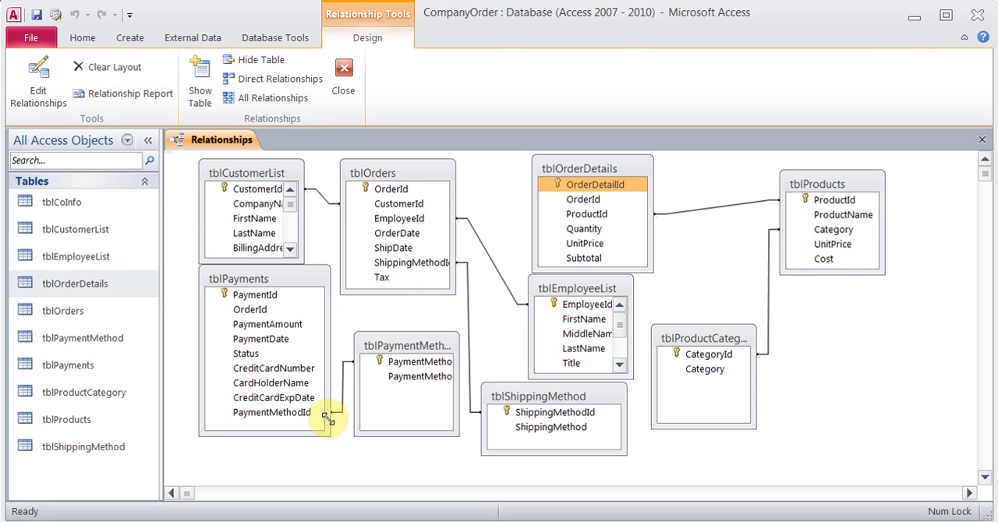
{"action": "left_click", "coordinate": [383, 363]}
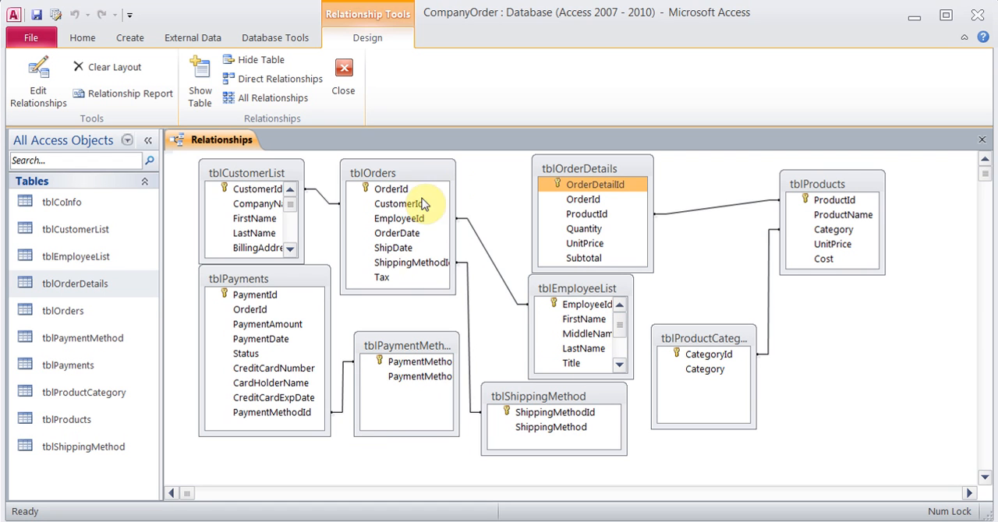
{"action": "left_click", "coordinate": [587, 306]}
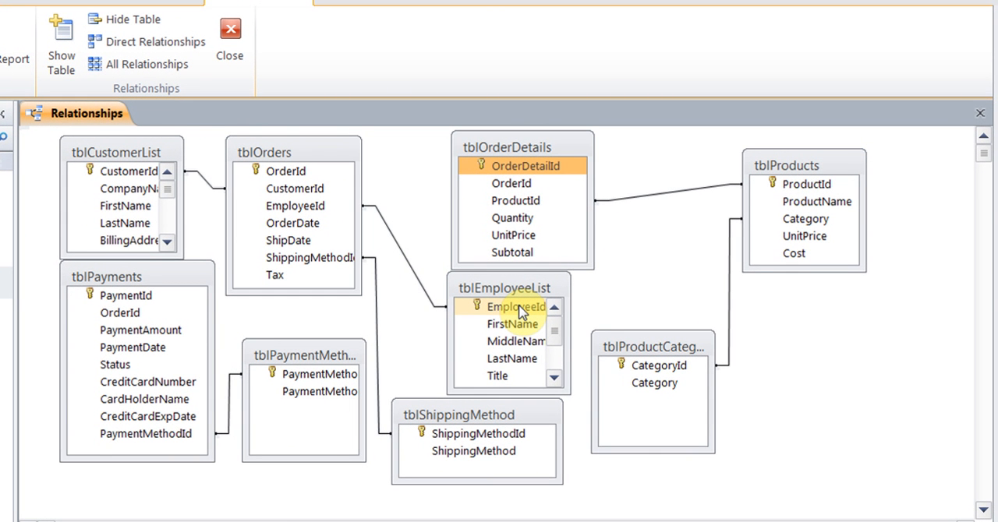
{"action": "left_click", "coordinate": [519, 309]}
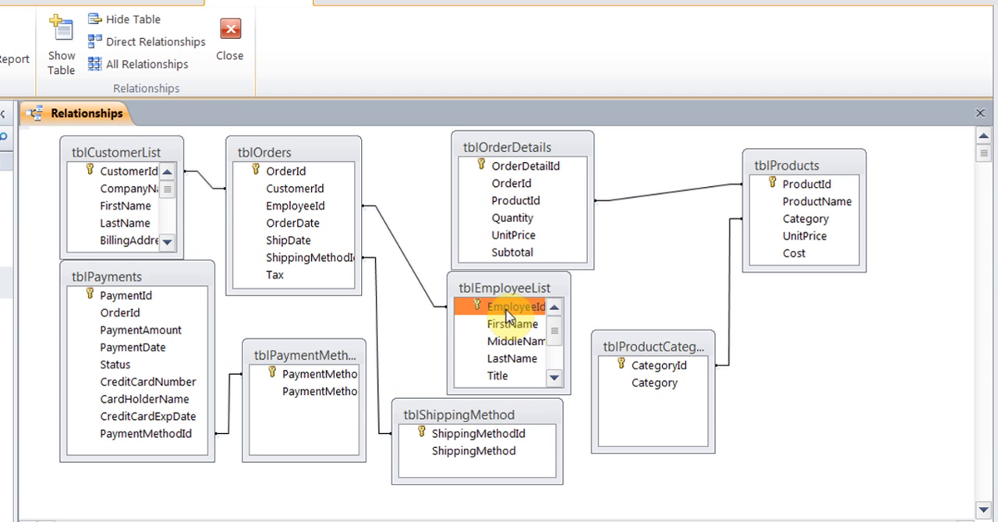
{"action": "mouse_move", "coordinate": [509, 316]}
{"action": "left_mouse_down"}
{"action": "mouse_move", "coordinate": [289, 212]}
{"action": "mouse_move", "coordinate": [328, 212]}
{"action": "mouse_move", "coordinate": [503, 314]}
{"action": "left_mouse_up"}
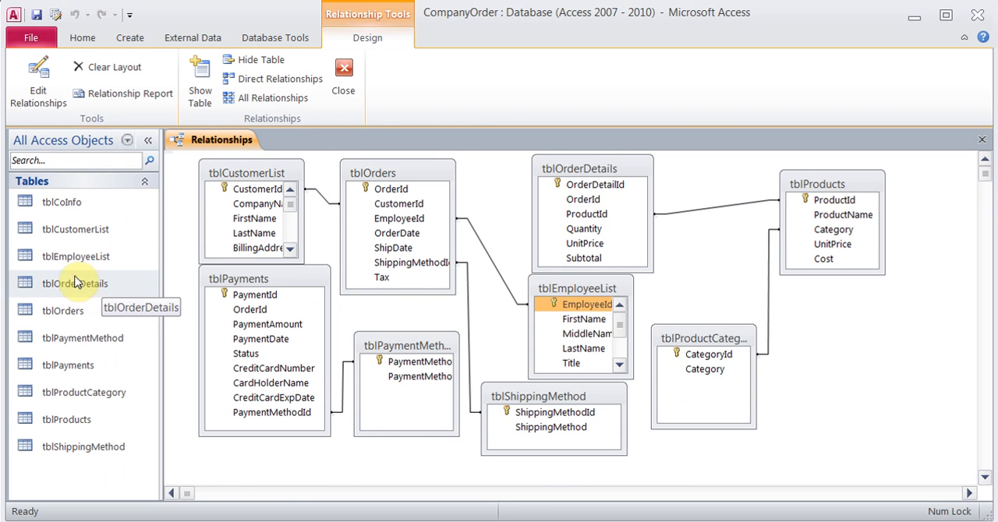
Open the tblOrderDetails table in Design View
{"action": "left_click", "coordinate": [95, 290]}
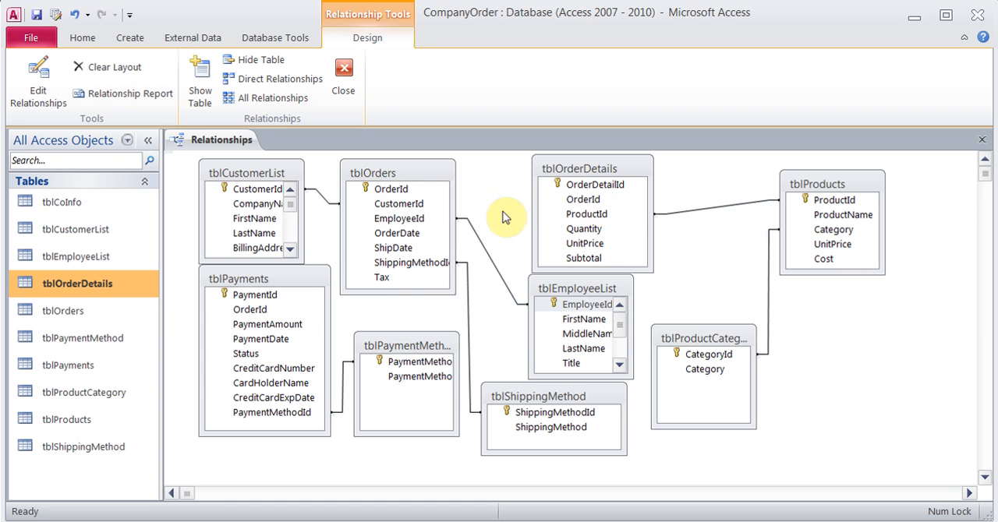
{"action": "left_click", "coordinate": [95, 290]}
{"action": "right_click", "coordinate": [95, 288]}
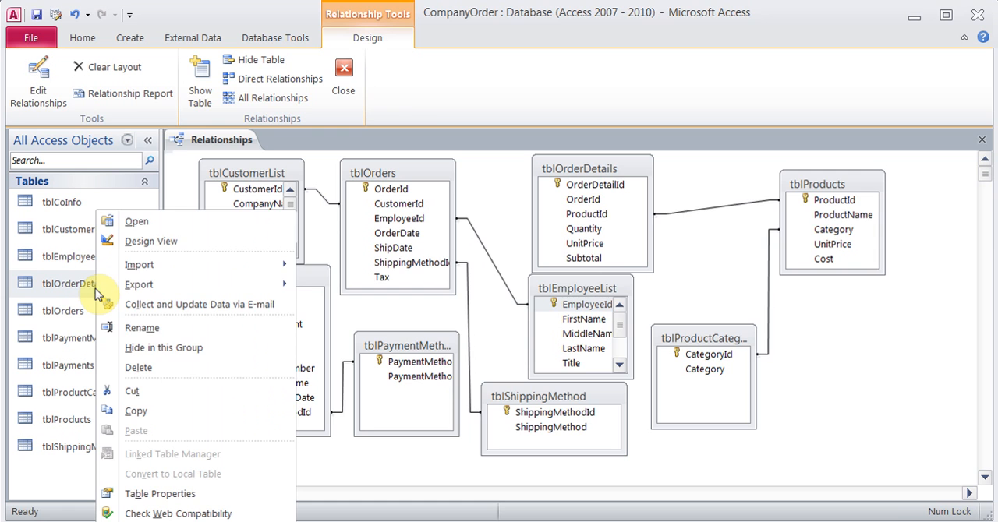
{"action": "left_click", "coordinate": [165, 238]}
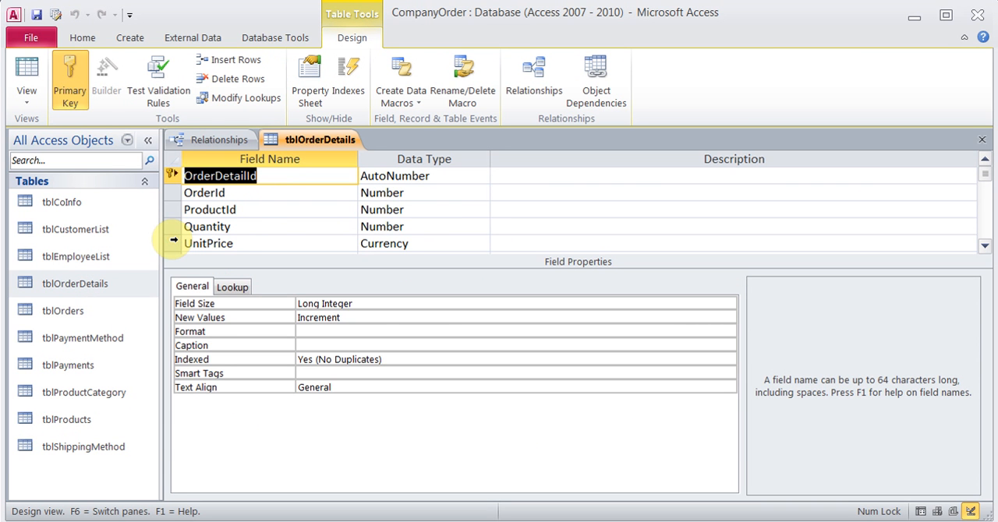
{"action": "left_click", "coordinate": [437, 195]}
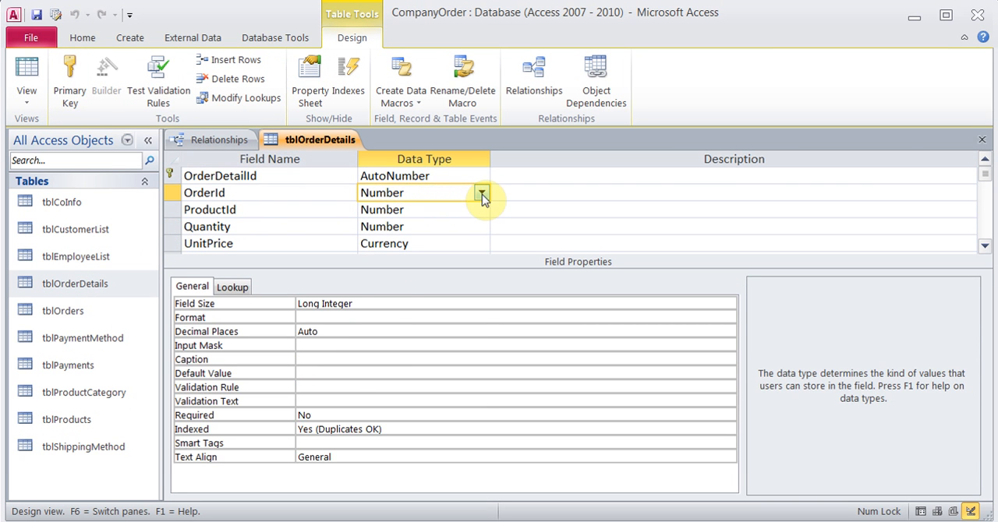
{"action": "left_click", "coordinate": [481, 193]}
{"action": "left_click", "coordinate": [445, 396]}
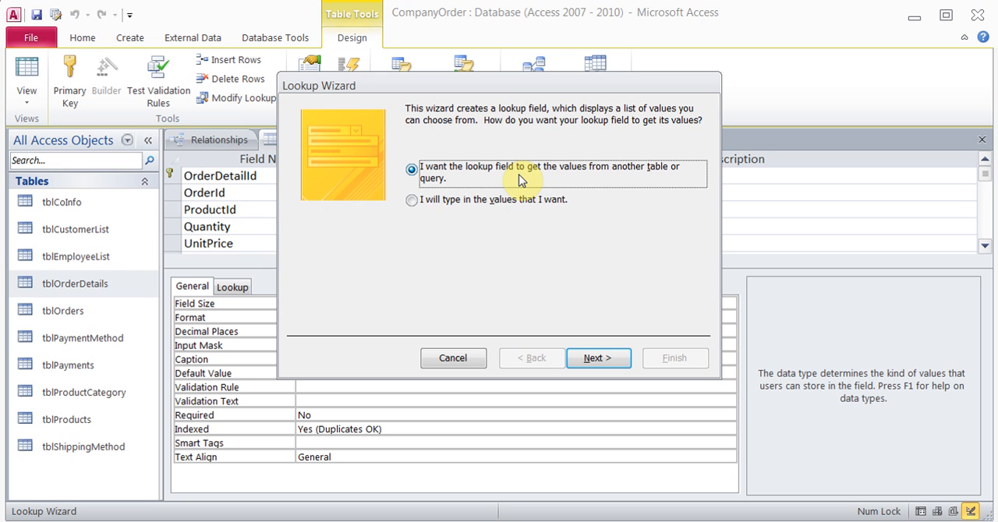
{"action": "left_click", "coordinate": [581, 357]}
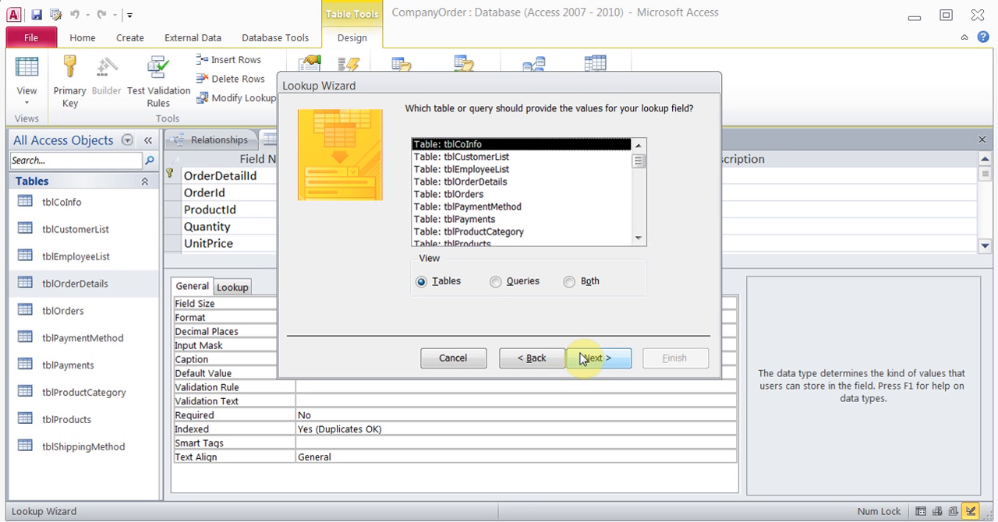
{"action": "left_click", "coordinate": [473, 194]}
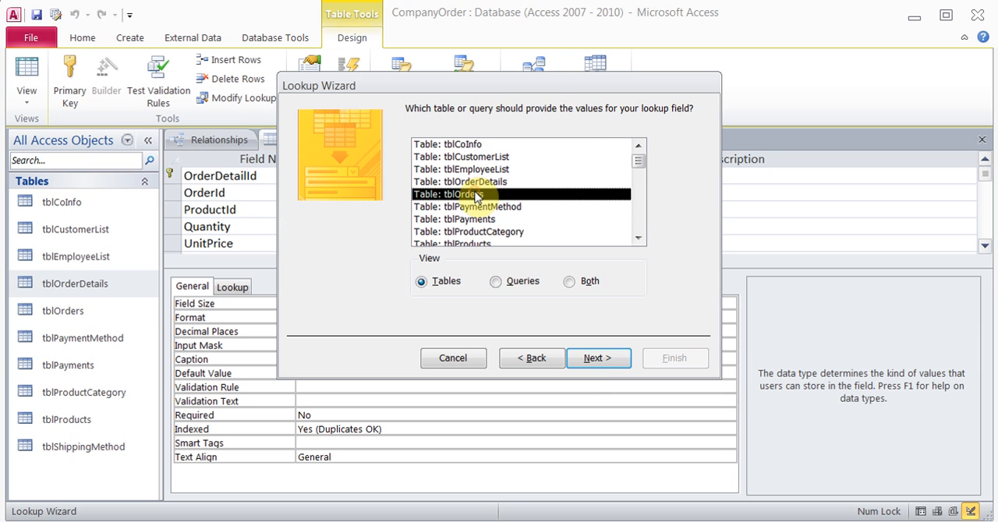
{"action": "left_click", "coordinate": [585, 366]}
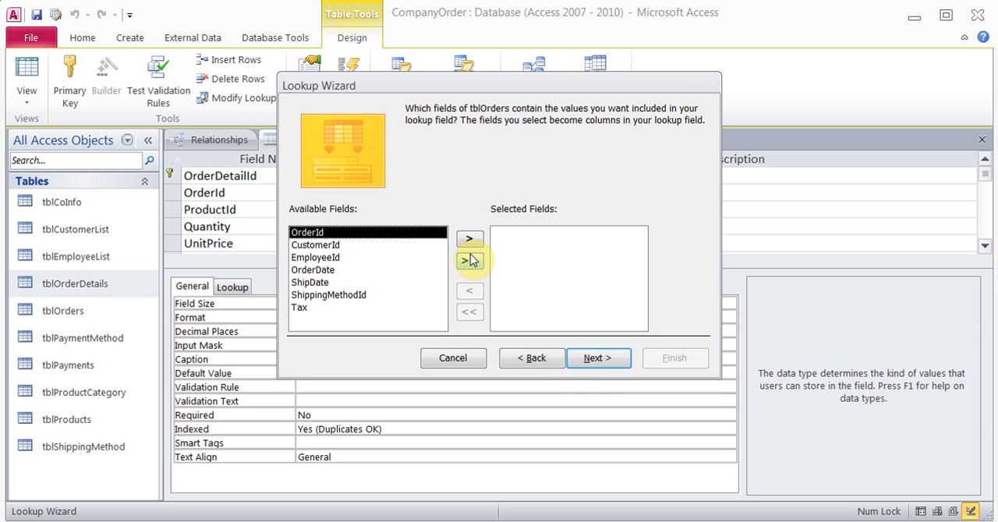
{"action": "left_click", "coordinate": [453, 359]}
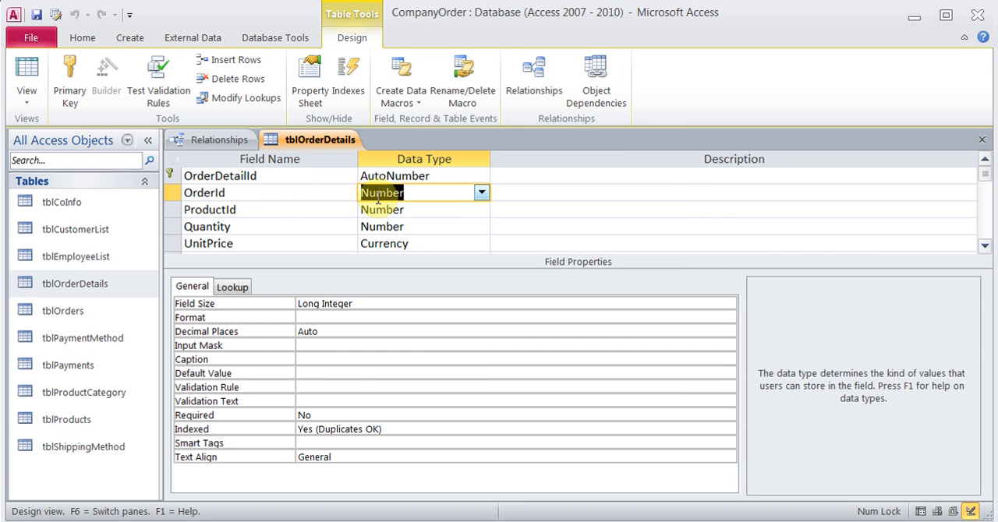
{"action": "left_click", "coordinate": [418, 194]}
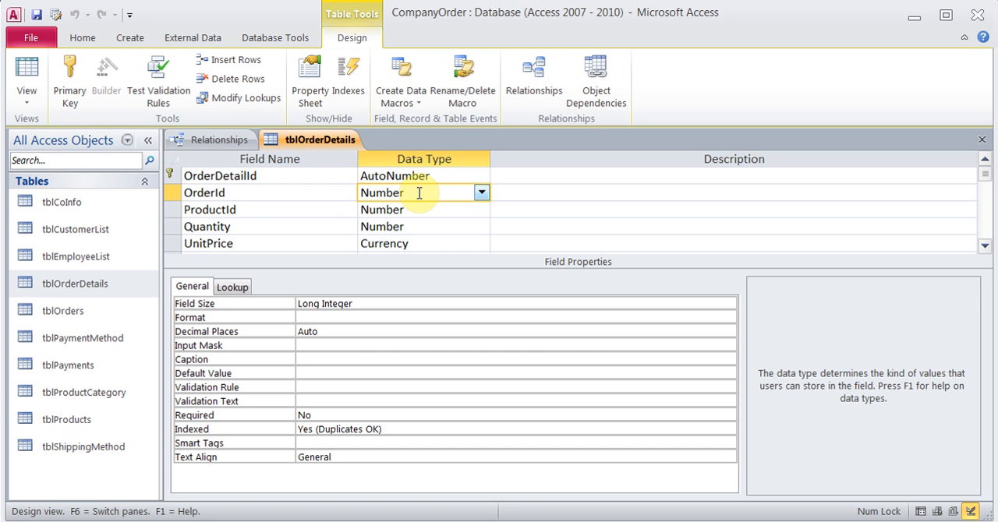
Check the OrderId field in the tblOrders design, then close both open tables, saving the tblOrderDetails design changes
{"action": "right_click", "coordinate": [84, 312]}
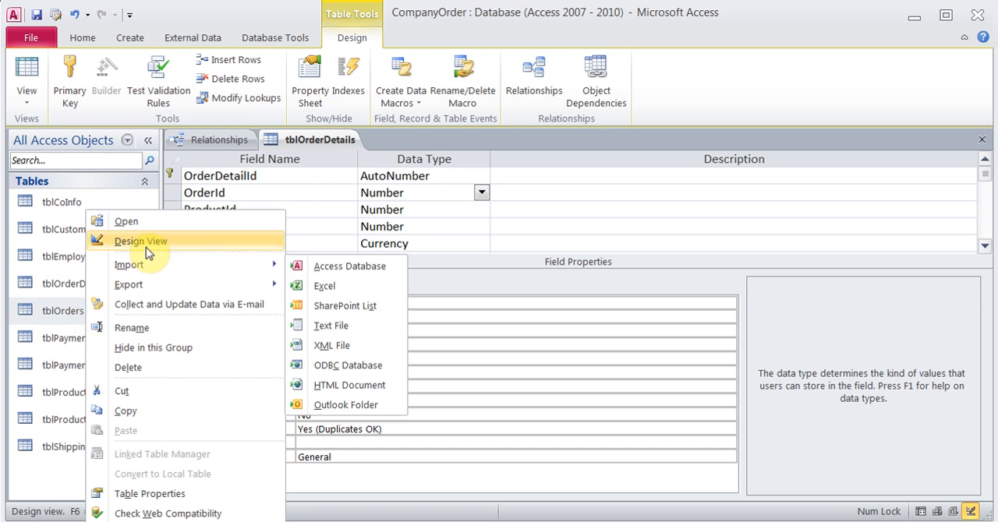
{"action": "left_click", "coordinate": [141, 241]}
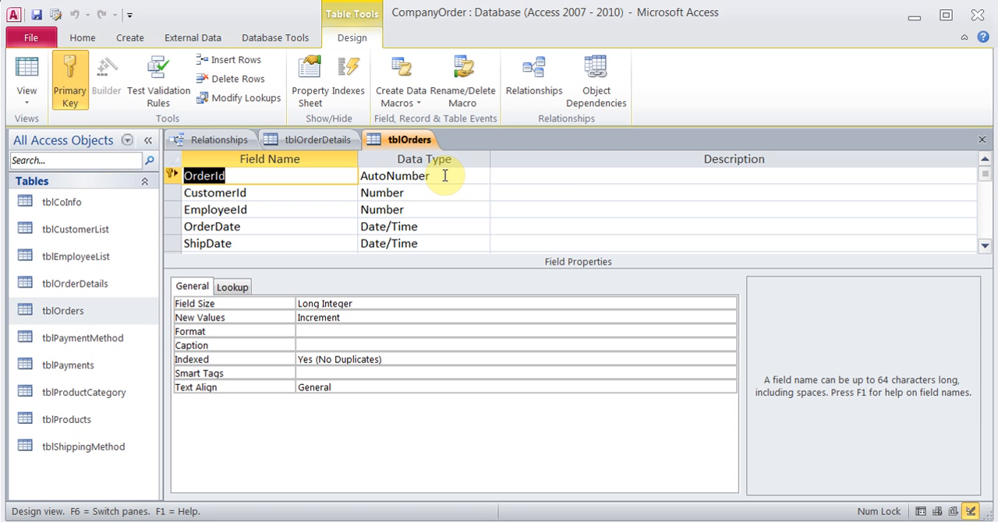
{"action": "left_click", "coordinate": [982, 139]}
{"action": "left_click", "coordinate": [982, 141]}
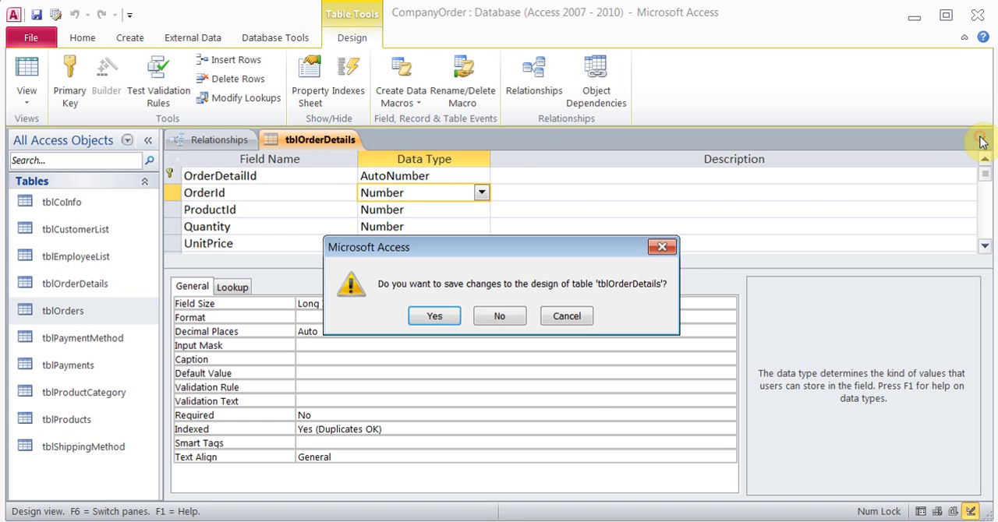
{"action": "left_click", "coordinate": [451, 318]}
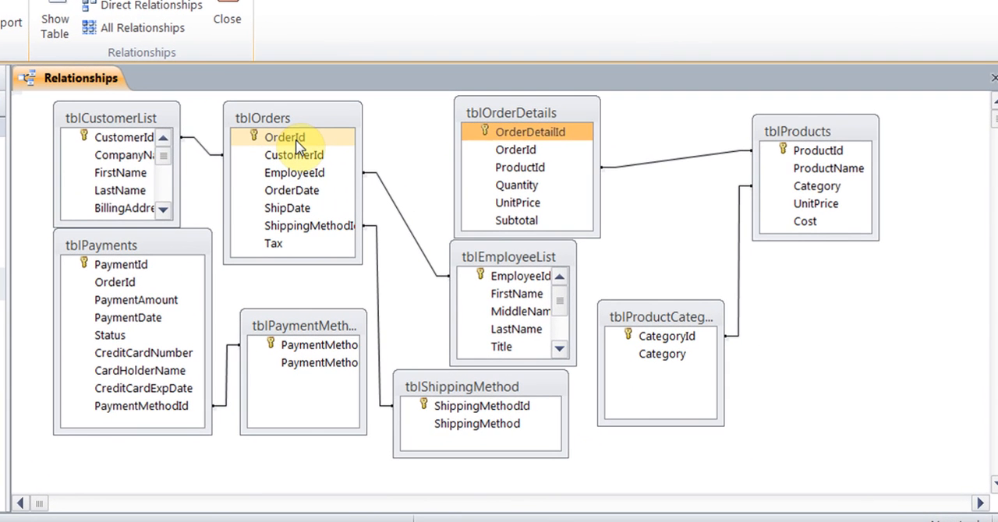
Create a one-to-many relationship from OrderId in tblOrders to OrderId in tblOrderDetails with referential integrity enforced
{"action": "left_click", "coordinate": [399, 191]}
{"action": "left_click_drag", "start_coordinate": [296, 142], "coordinate": [523, 149]}
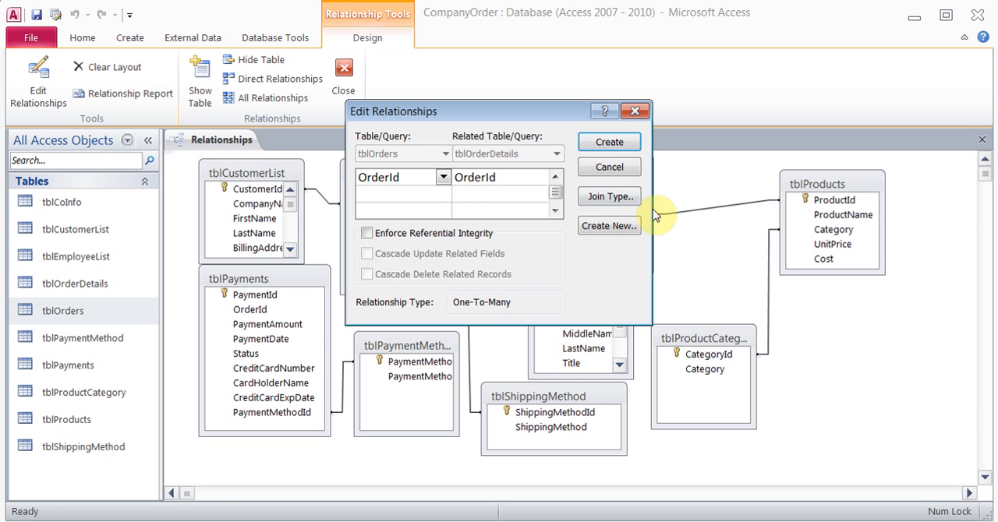
{"action": "left_click", "coordinate": [612, 198]}
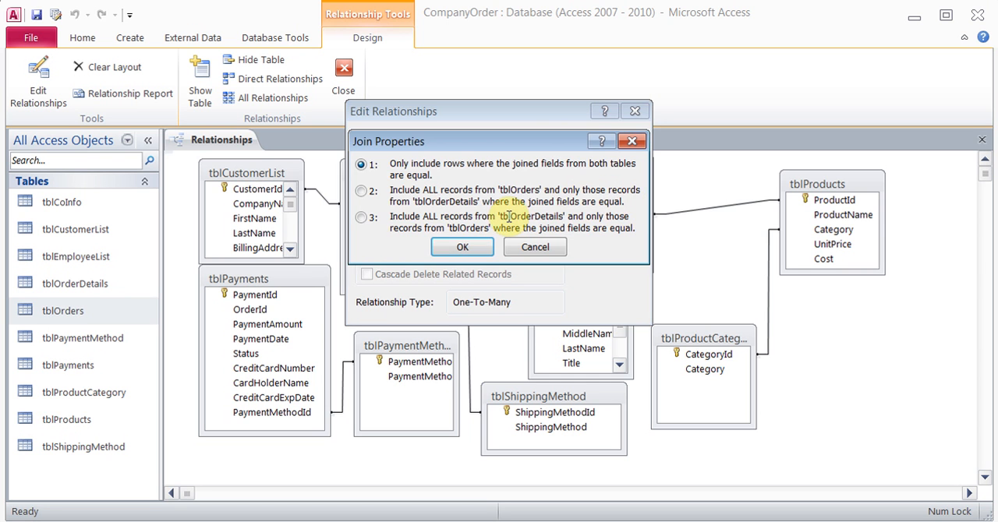
{"action": "left_click", "coordinate": [538, 248]}
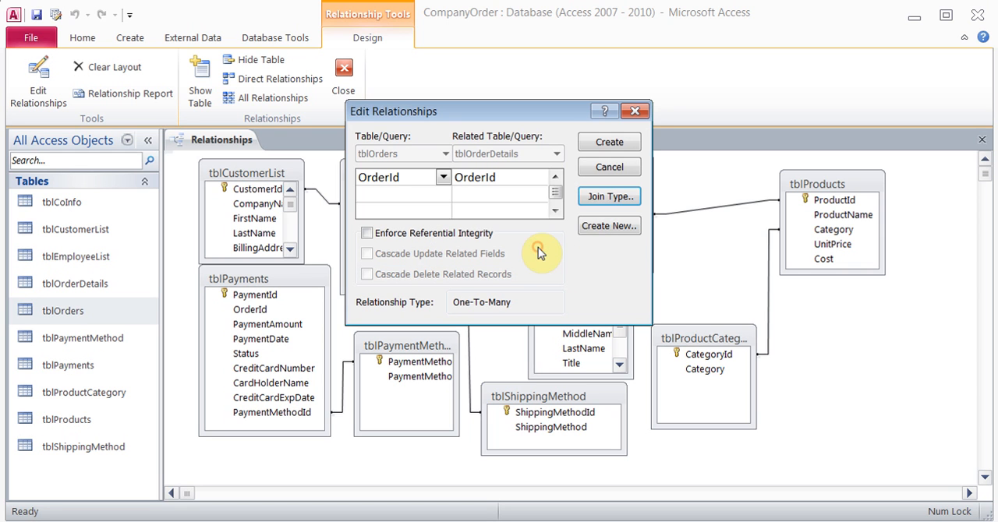
{"action": "left_click", "coordinate": [366, 234]}
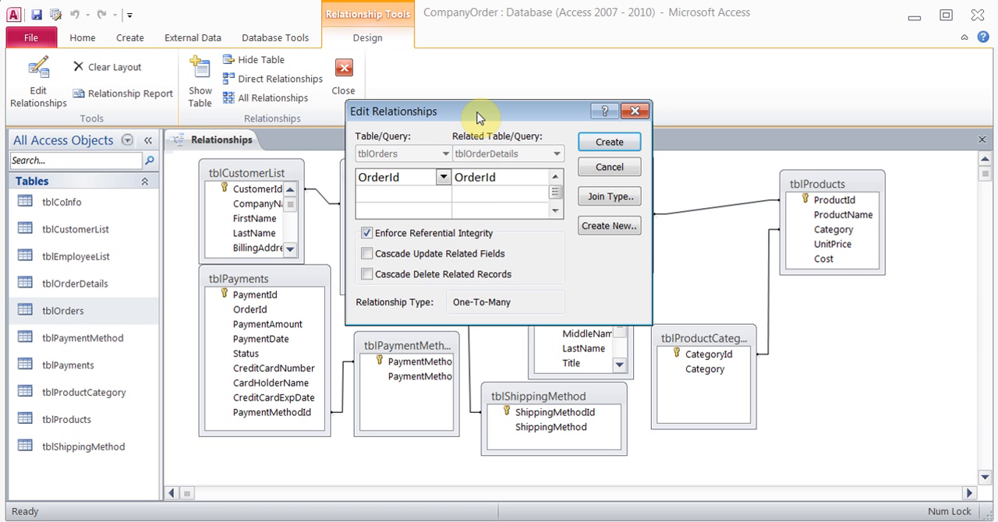
{"action": "left_click_drag", "start_coordinate": [477, 116], "coordinate": [470, 306]}
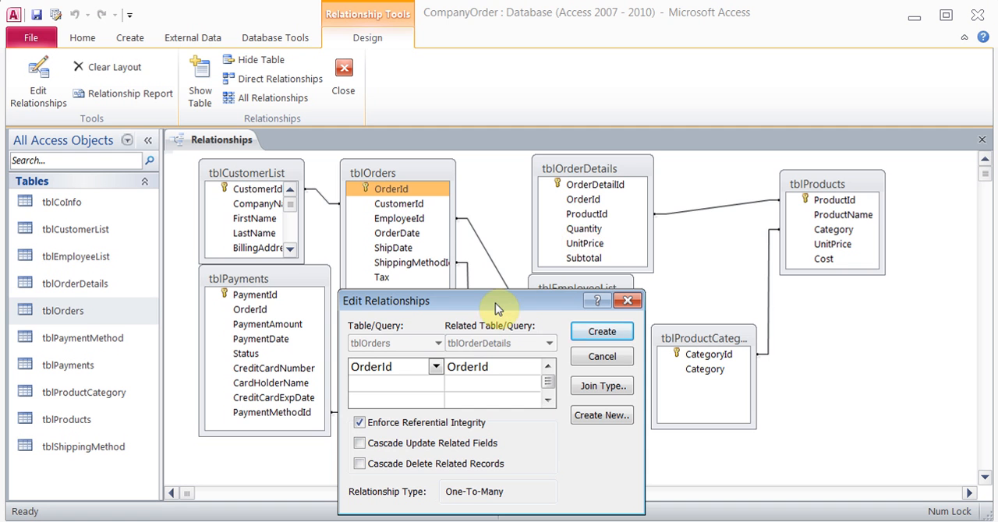
{"action": "left_click_drag", "start_coordinate": [496, 304], "coordinate": [499, 161]}
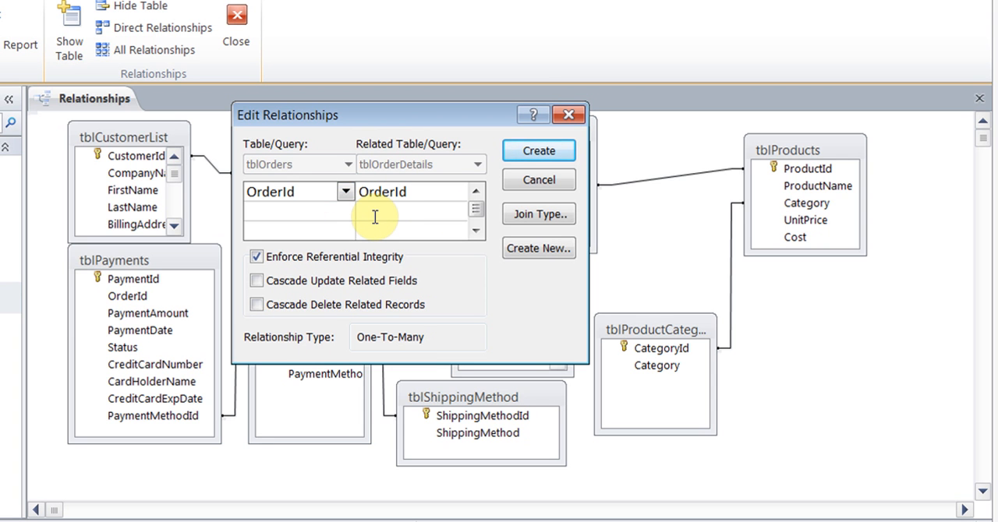
{"action": "left_click", "coordinate": [538, 150]}
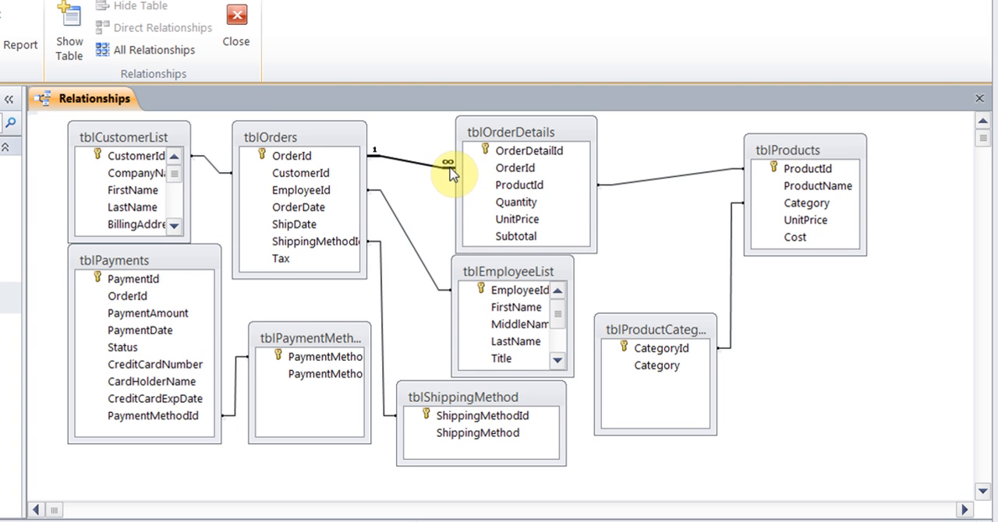
Inspect the settings of the EmployeeId relationship between tblEmployeeList and tblOrders without changing them, then close the Relationships diagram
{"action": "left_click", "coordinate": [401, 225]}
{"action": "right_click", "coordinate": [401, 226]}
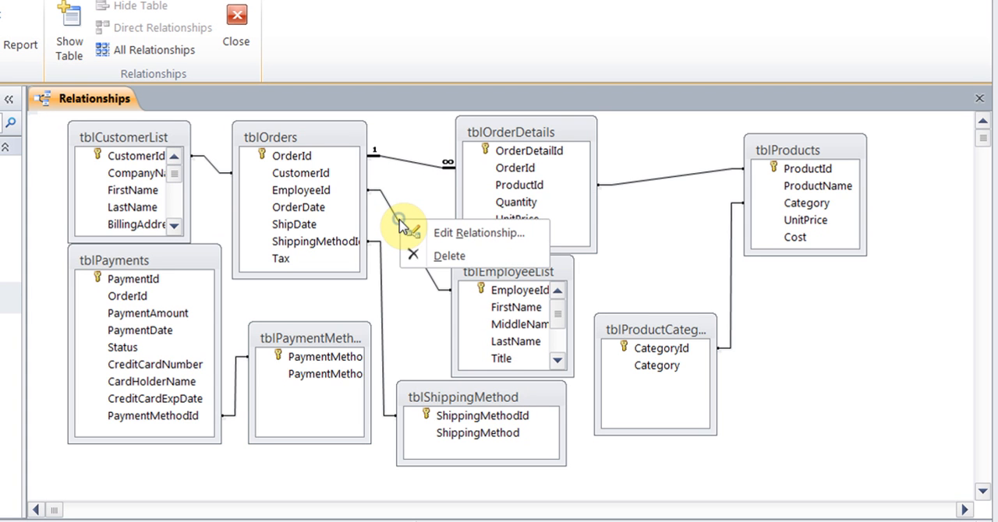
{"action": "left_click", "coordinate": [466, 234]}
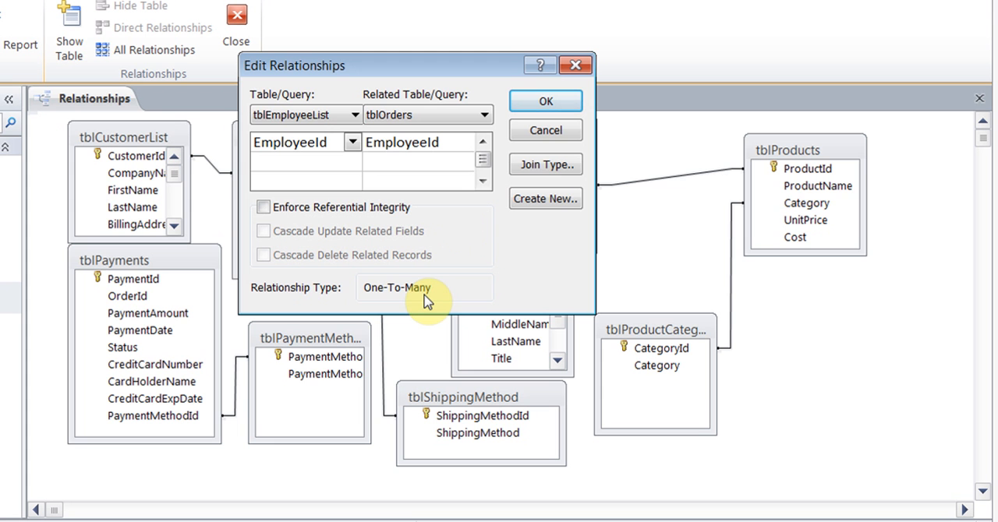
{"action": "left_click", "coordinate": [546, 131]}
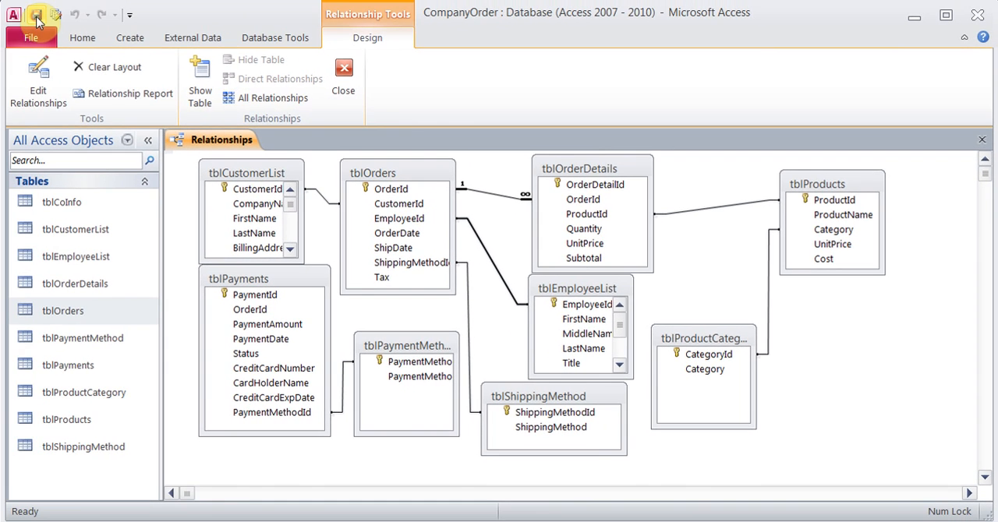
{"action": "left_click", "coordinate": [344, 75]}
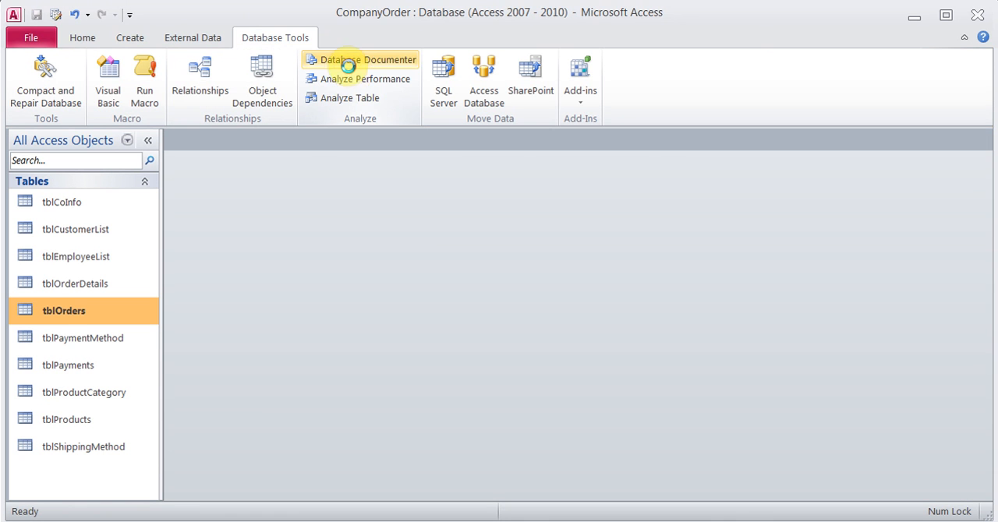
{"action": "left_click", "coordinate": [351, 72]}
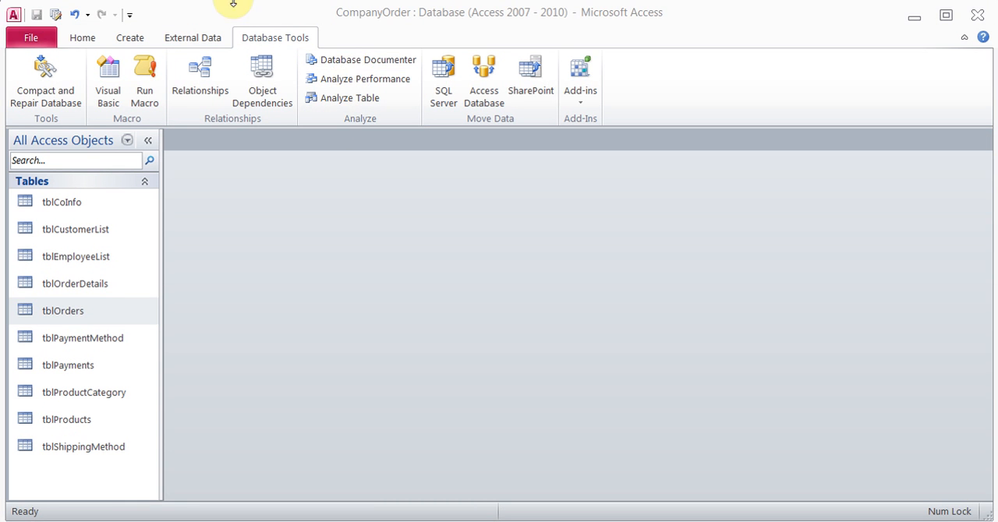
Open the tblOrders records, expand the related order details of order 1 to view them, and collapse them again
{"action": "double_click", "coordinate": [94, 314]}
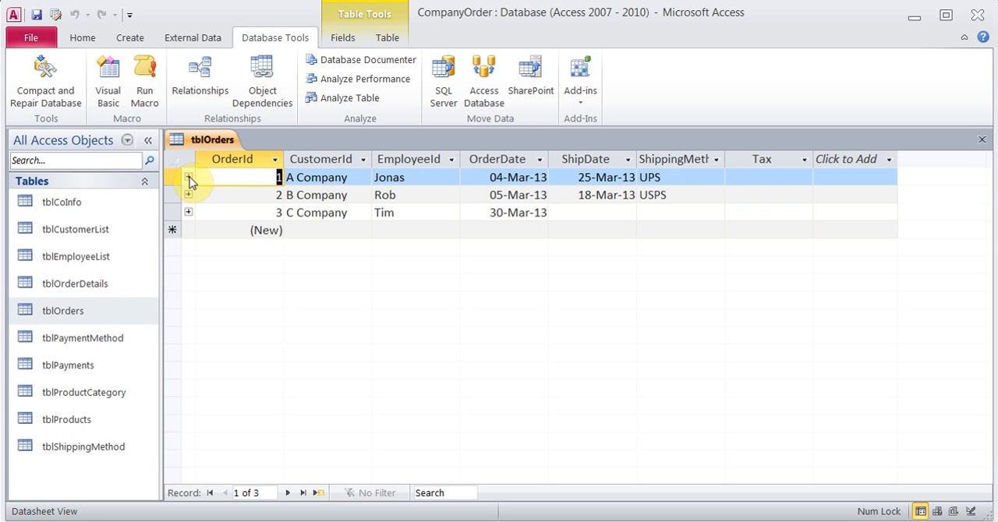
{"action": "left_click", "coordinate": [188, 178]}
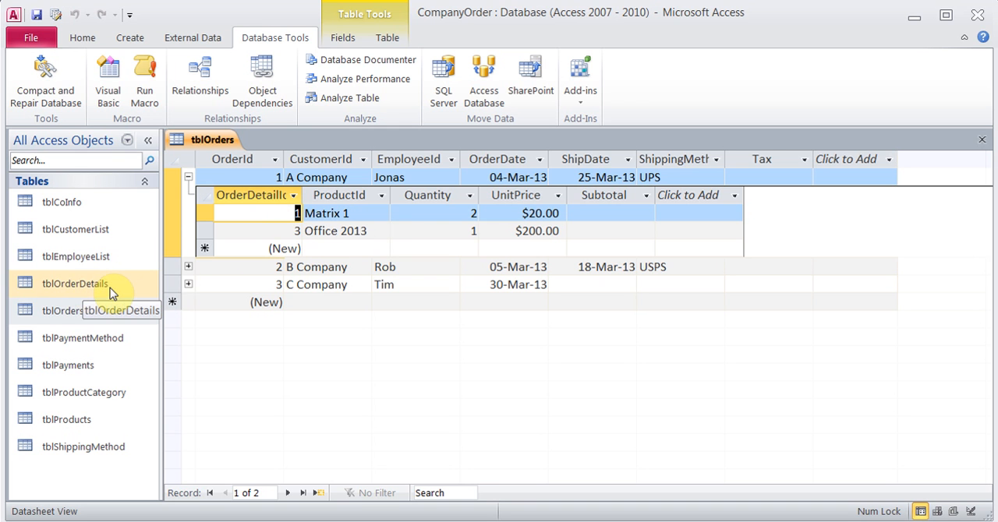
{"action": "left_click", "coordinate": [188, 178]}
Try to delete the record of order 1 from tblOrders, then close the table
{"action": "left_click", "coordinate": [178, 178]}
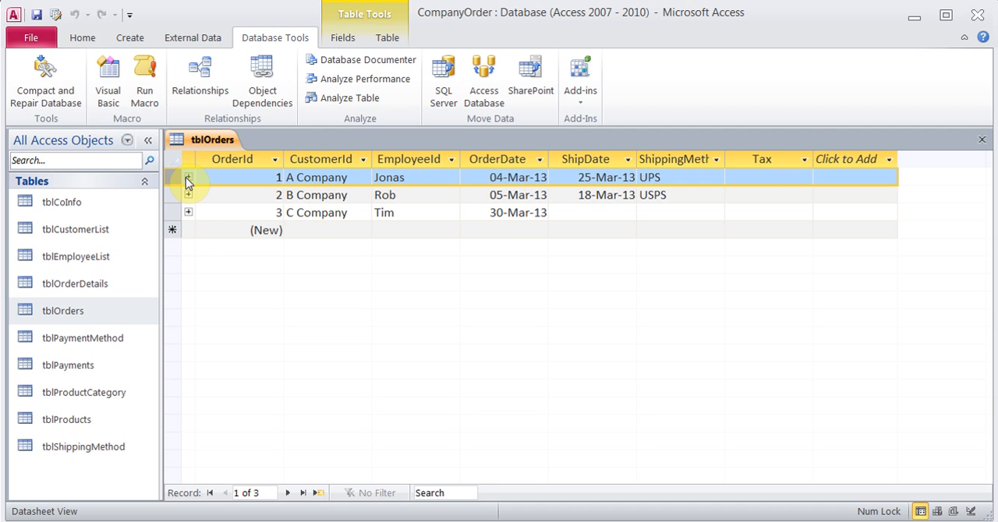
{"action": "left_click", "coordinate": [81, 37]}
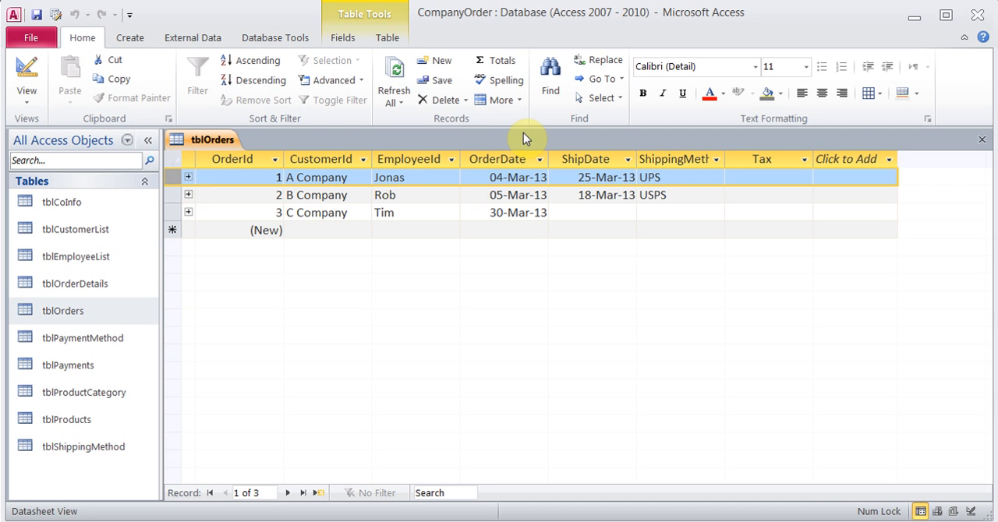
{"action": "left_click", "coordinate": [465, 100]}
{"action": "left_click", "coordinate": [465, 145]}
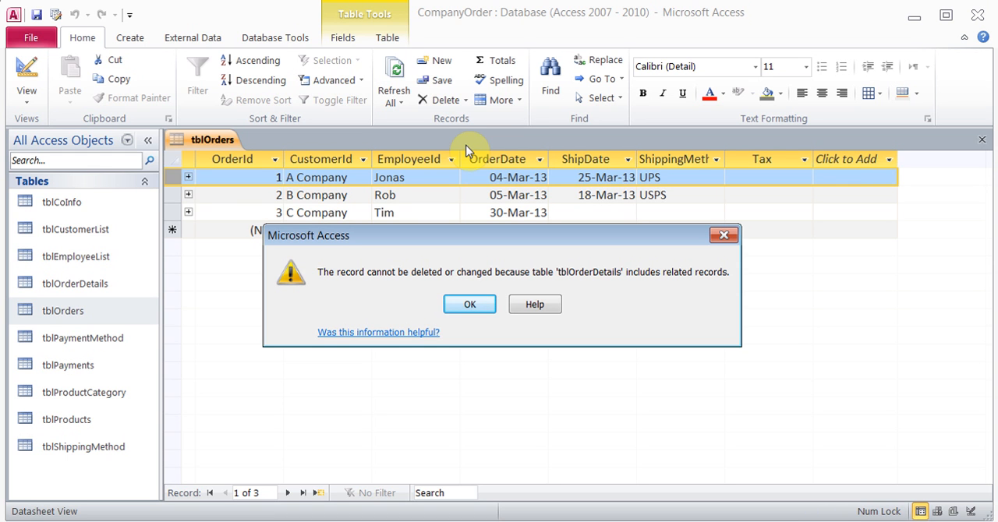
{"action": "left_click", "coordinate": [471, 306]}
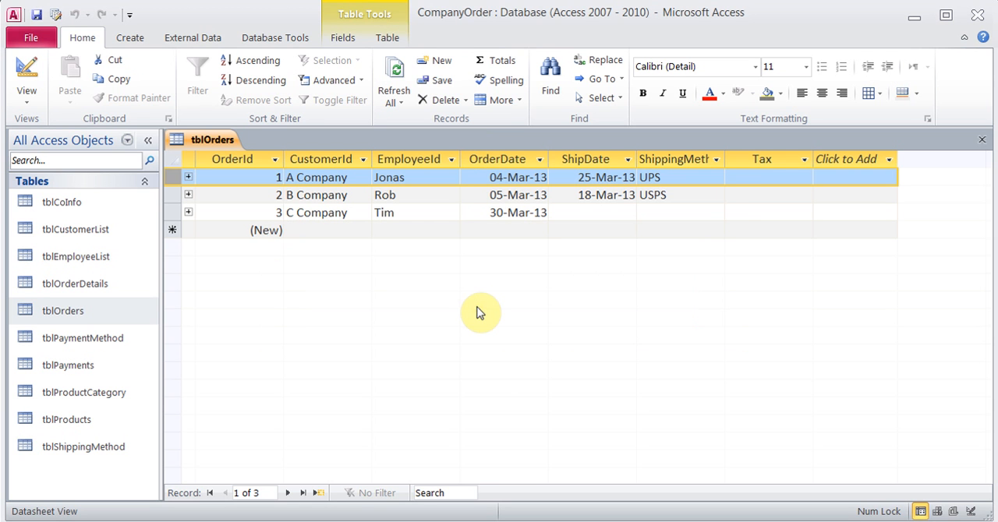
{"action": "left_click", "coordinate": [981, 139]}
View the tblOrderDetails records, including the first one belonging to order 1, and close the table
{"action": "double_click", "coordinate": [98, 284]}
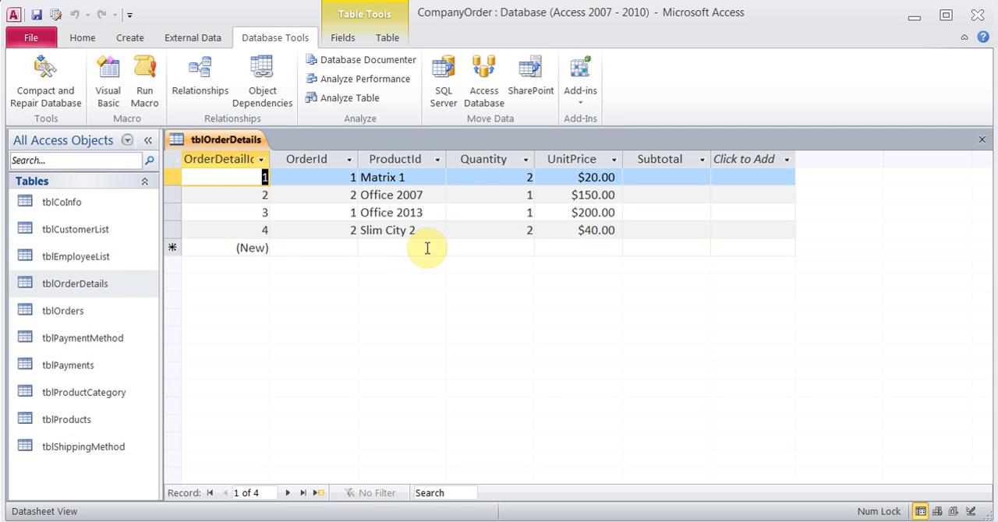
{"action": "left_click", "coordinate": [168, 178]}
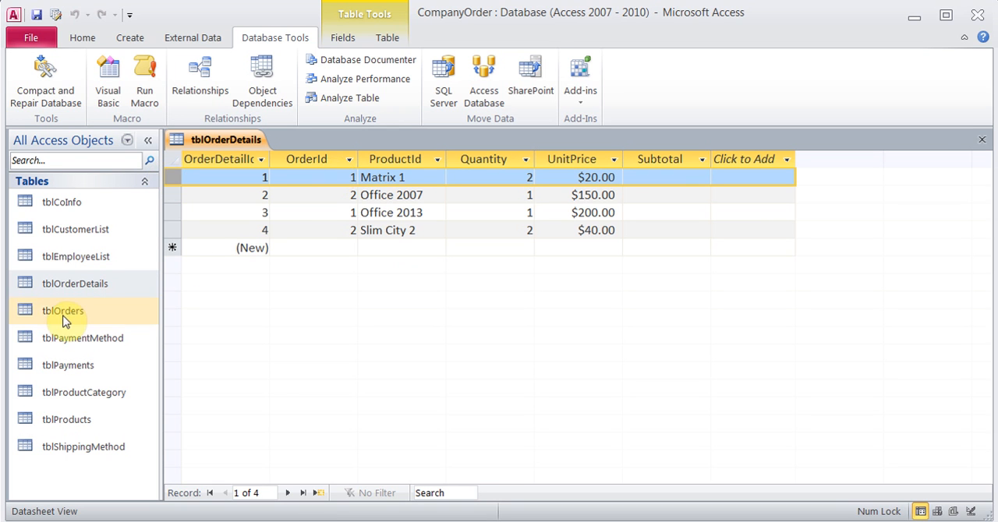
{"action": "left_click", "coordinate": [981, 139]}
{"action": "key", "text": "Down"}
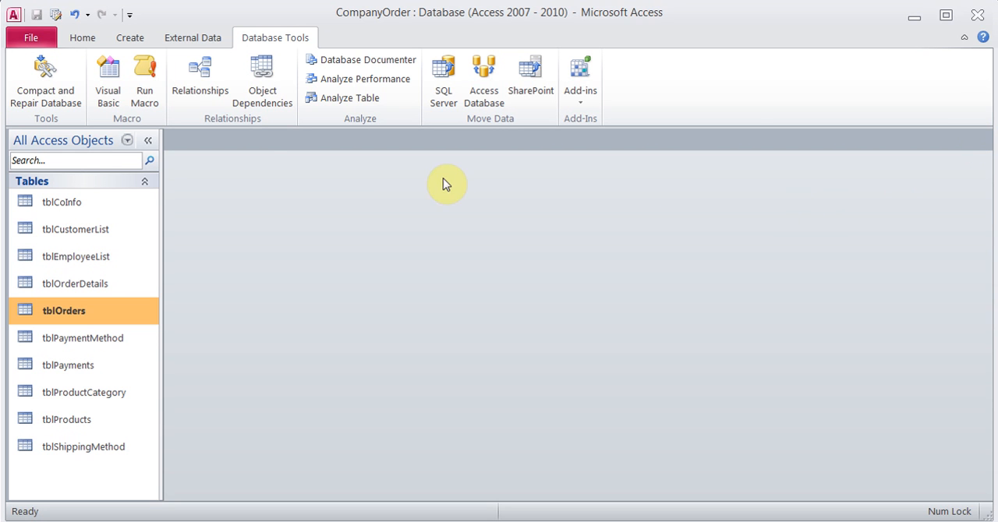
Open tblOrders in Design View and set the default value of the OrderDate field to =Now()
{"action": "right_click", "coordinate": [76, 319]}
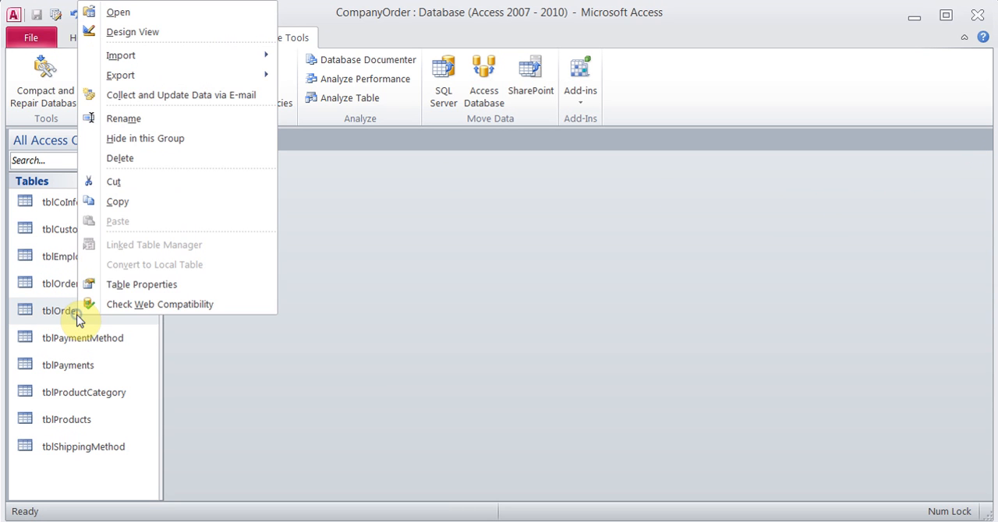
{"action": "left_click", "coordinate": [165, 33]}
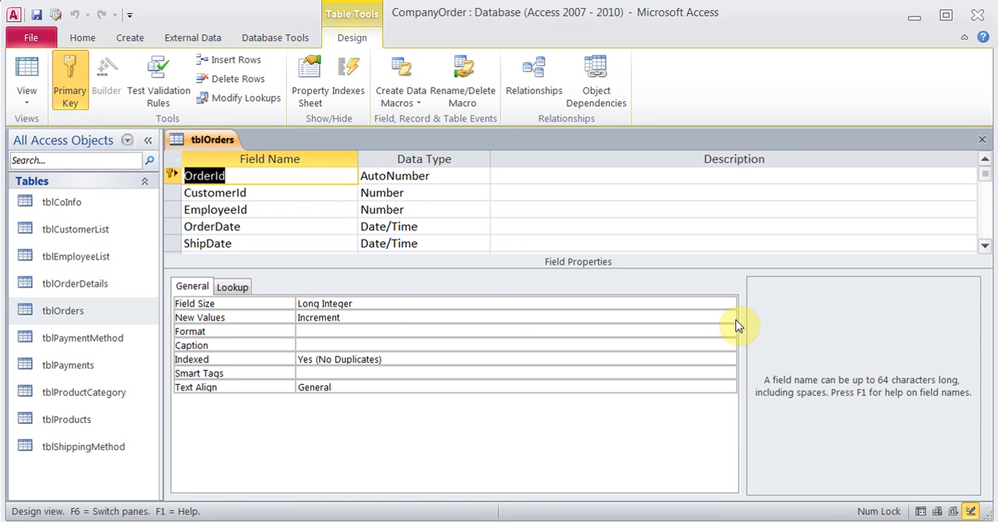
{"action": "left_click", "coordinate": [301, 226]}
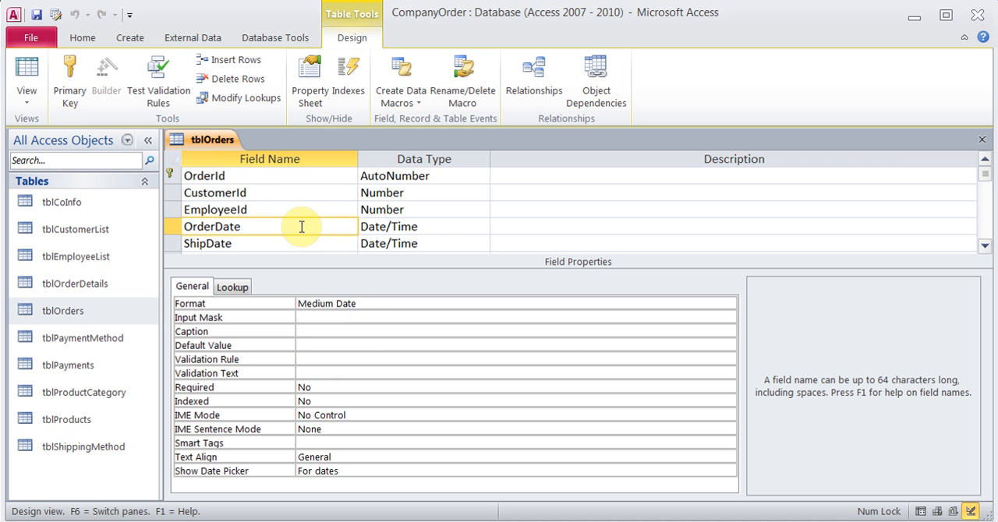
{"action": "left_click", "coordinate": [360, 346]}
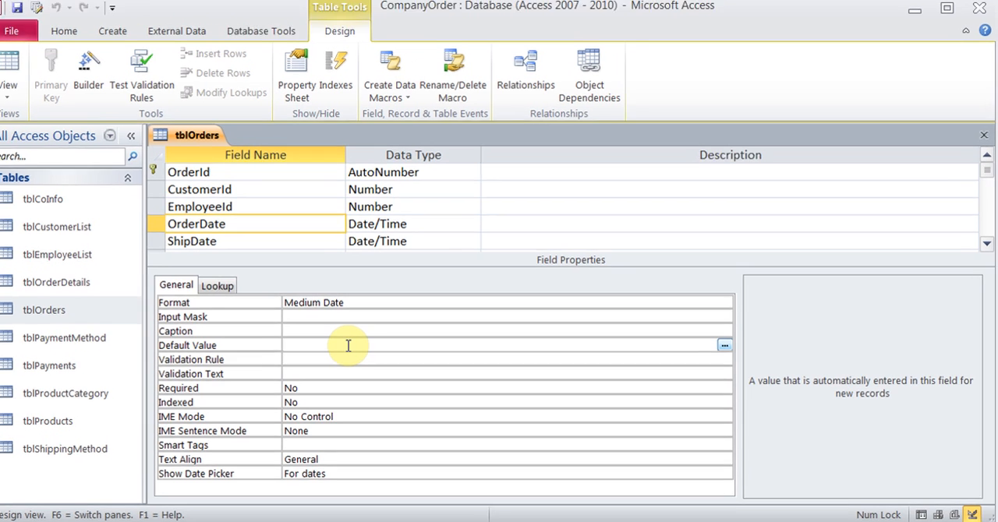
{"action": "type", "text": "="}
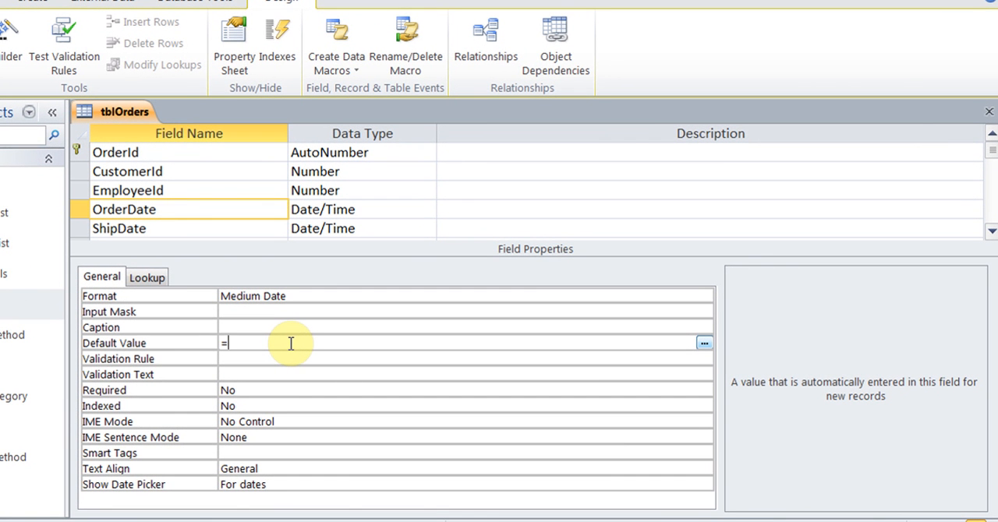
{"action": "type", "text": "Now"}
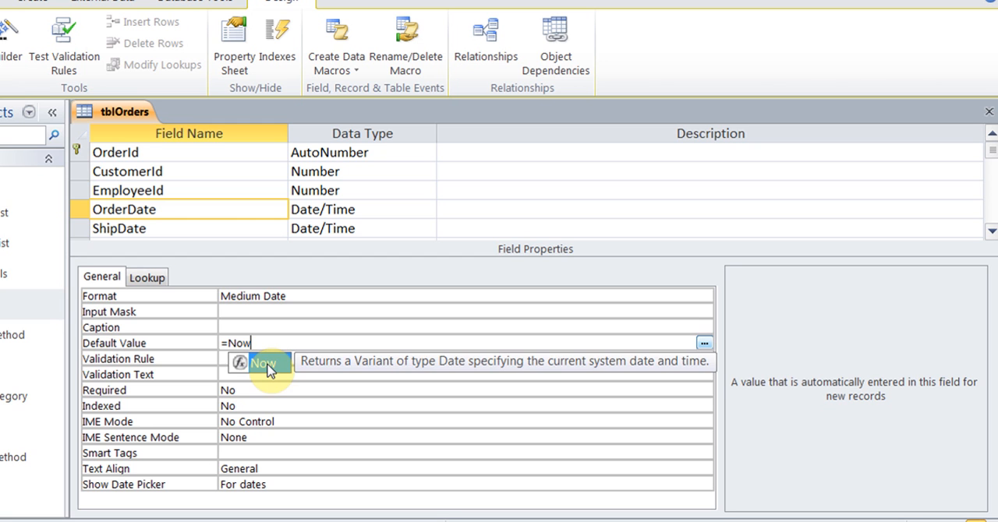
{"action": "key", "text": "BackSpace"}
{"action": "key", "text": "BackSpace"}
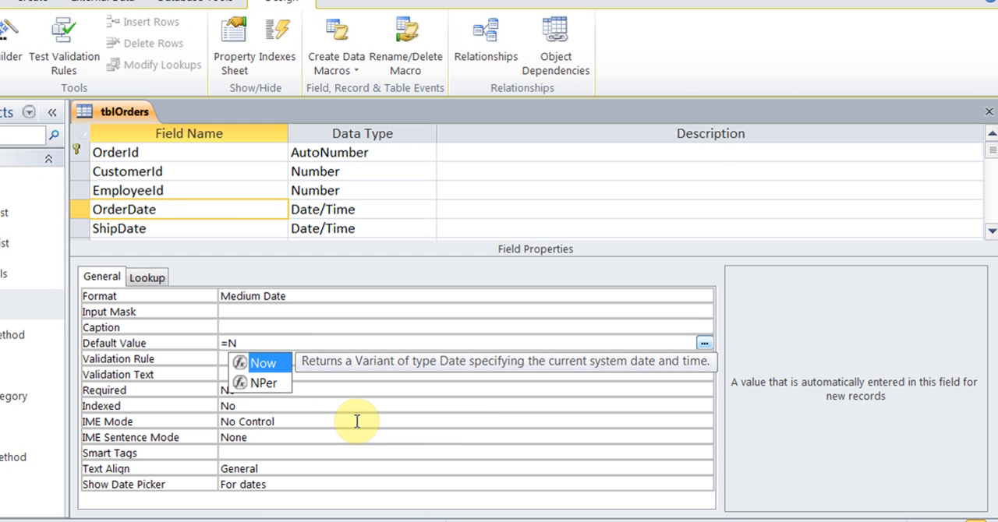
{"action": "type", "text": "ow"}
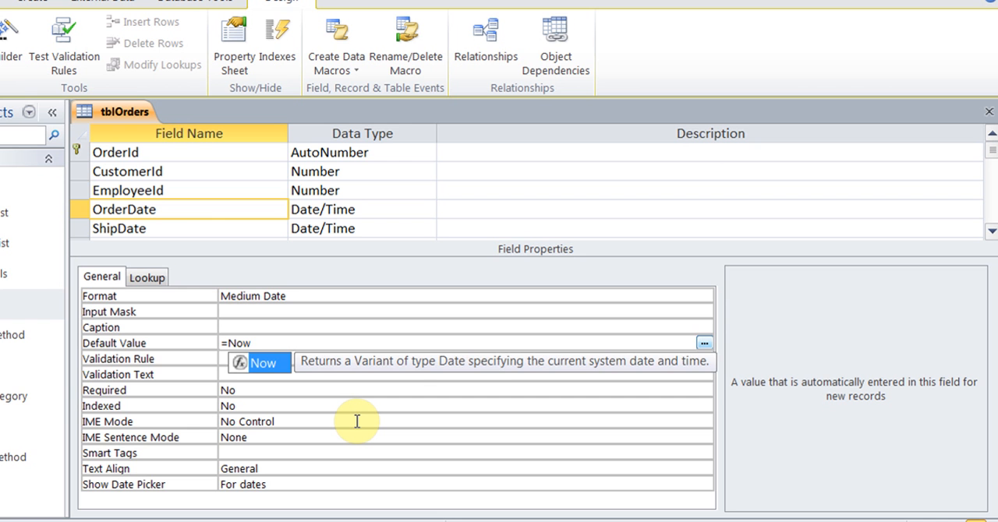
{"action": "type", "text": "("}
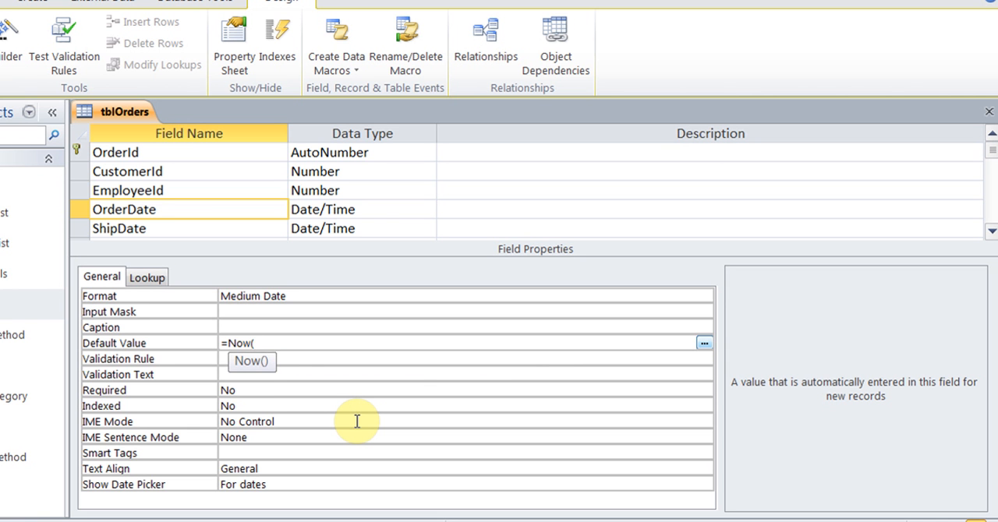
{"action": "type", "text": ")"}
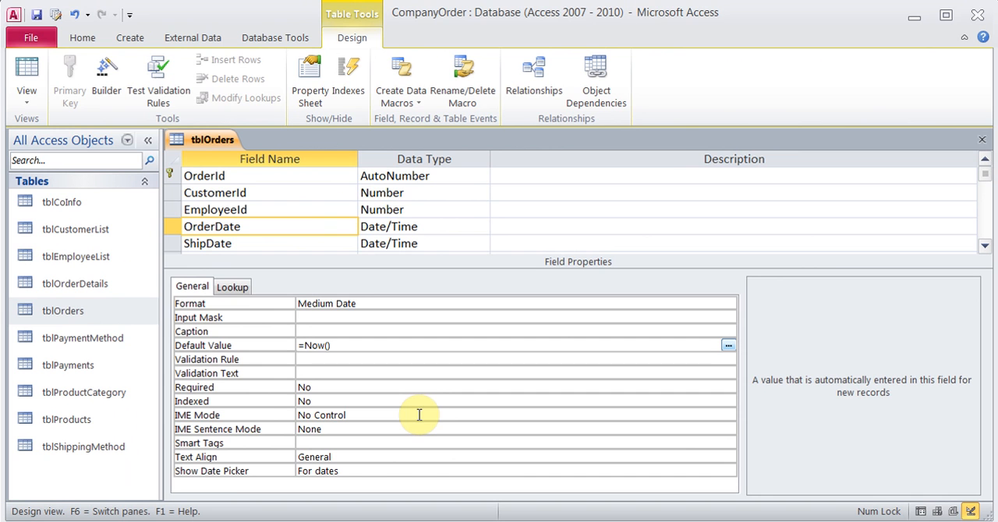
Save tblOrders, check the OrderDate default in its records, and return to Design View
{"action": "left_click", "coordinate": [36, 14]}
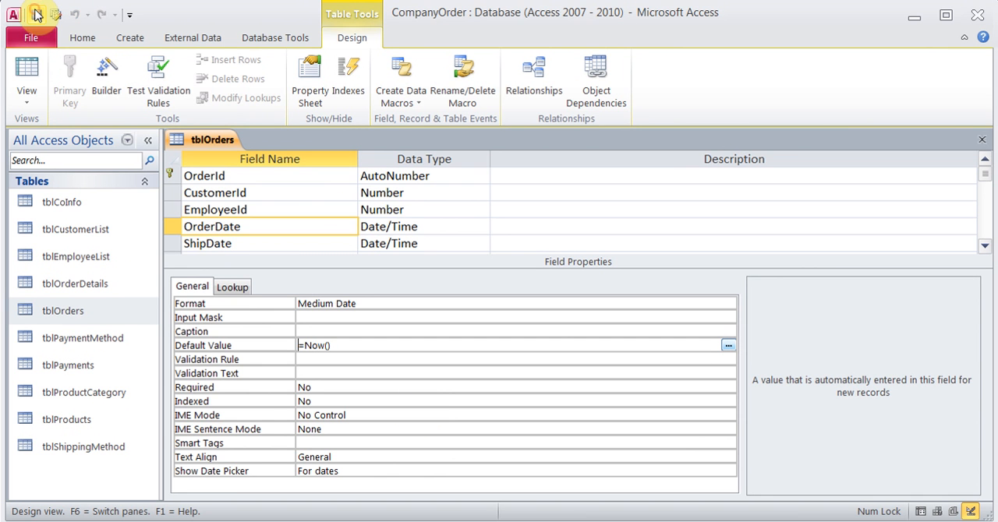
{"action": "left_click", "coordinate": [27, 80]}
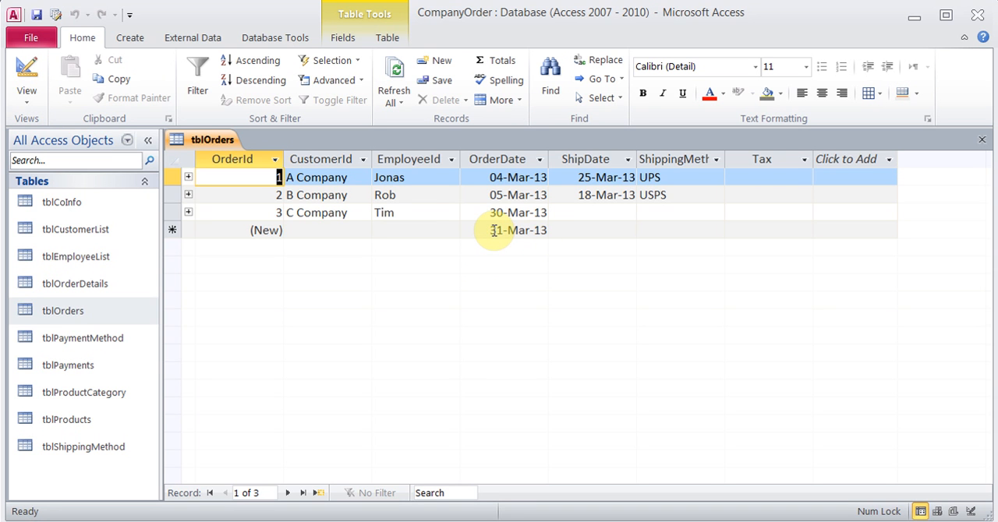
{"action": "left_click", "coordinate": [30, 79]}
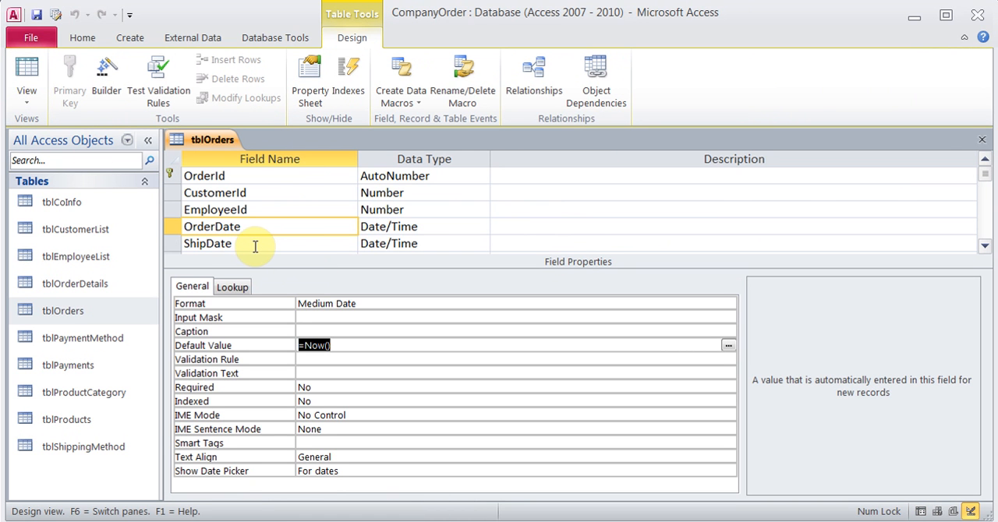
Try the Long Time format for OrderDate, save the table, check its records, and return to Design View
{"action": "left_click", "coordinate": [394, 304]}
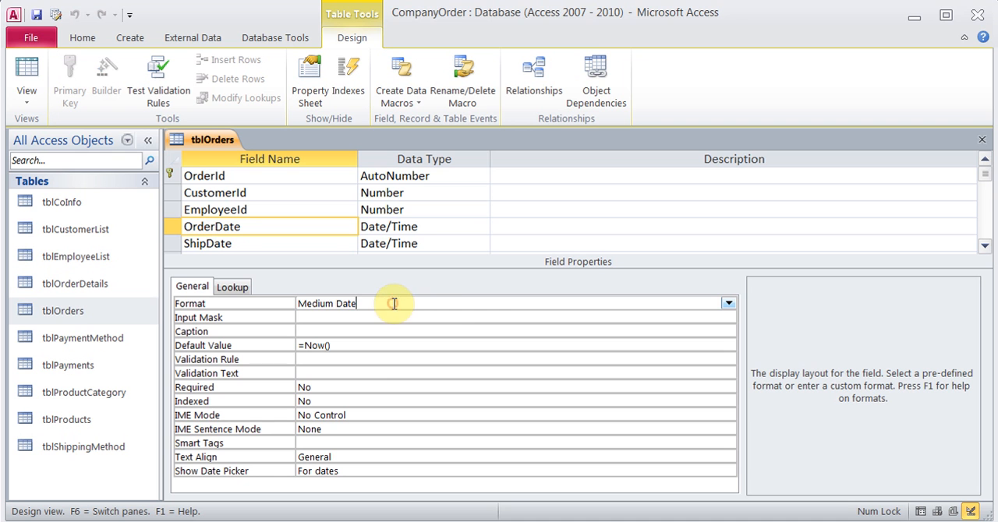
{"action": "left_click", "coordinate": [728, 303]}
{"action": "left_click", "coordinate": [507, 371]}
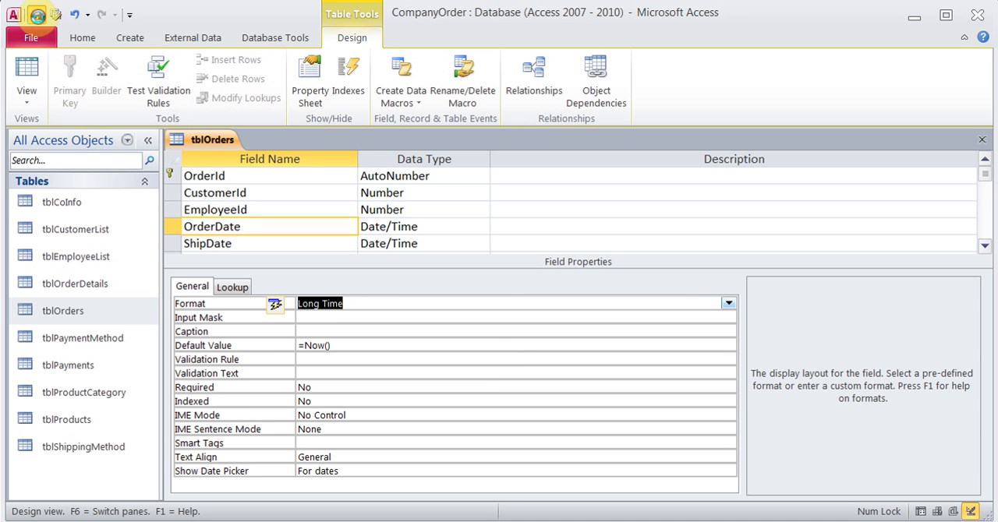
{"action": "left_click", "coordinate": [31, 63]}
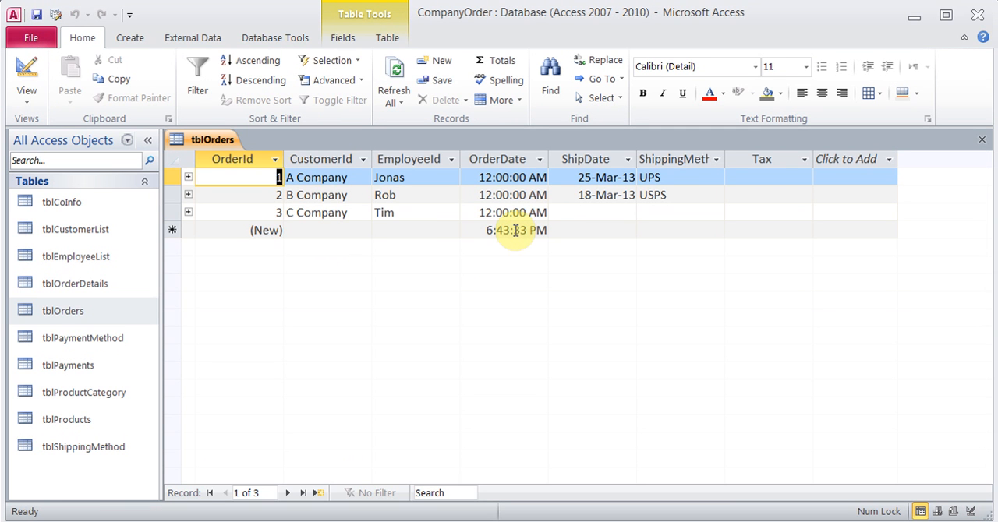
{"action": "left_click", "coordinate": [27, 74]}
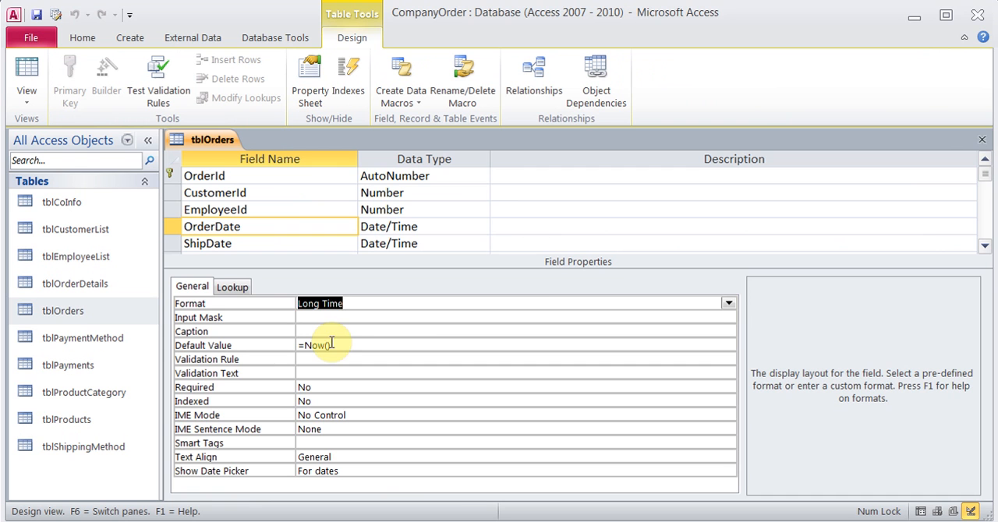
Set the OrderDate format to General Date, save the table, and open its records
{"action": "left_click", "coordinate": [728, 303]}
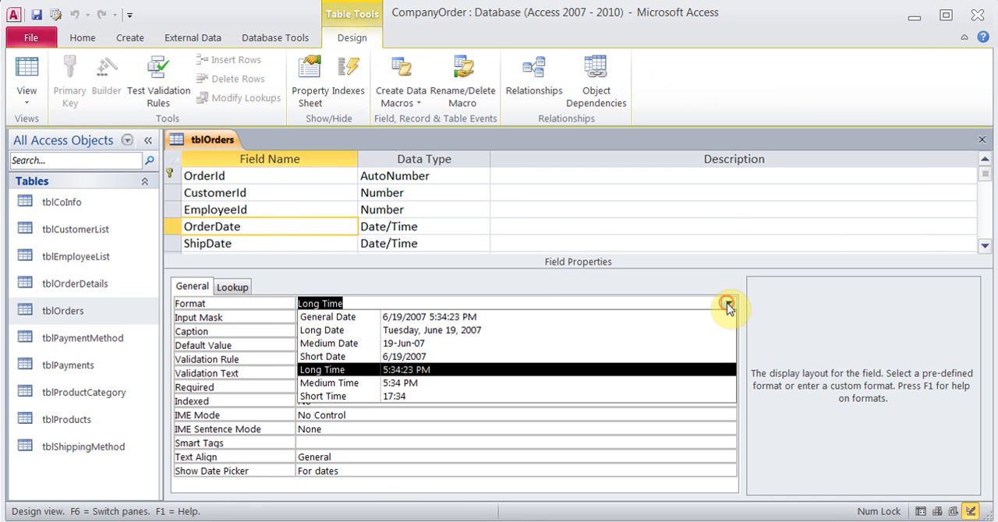
{"action": "left_click", "coordinate": [570, 318]}
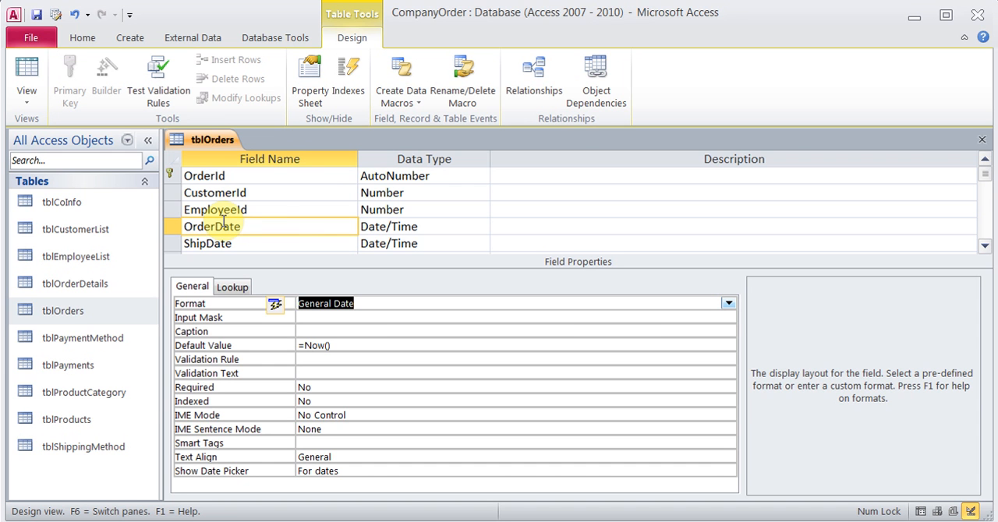
{"action": "left_click", "coordinate": [28, 78]}
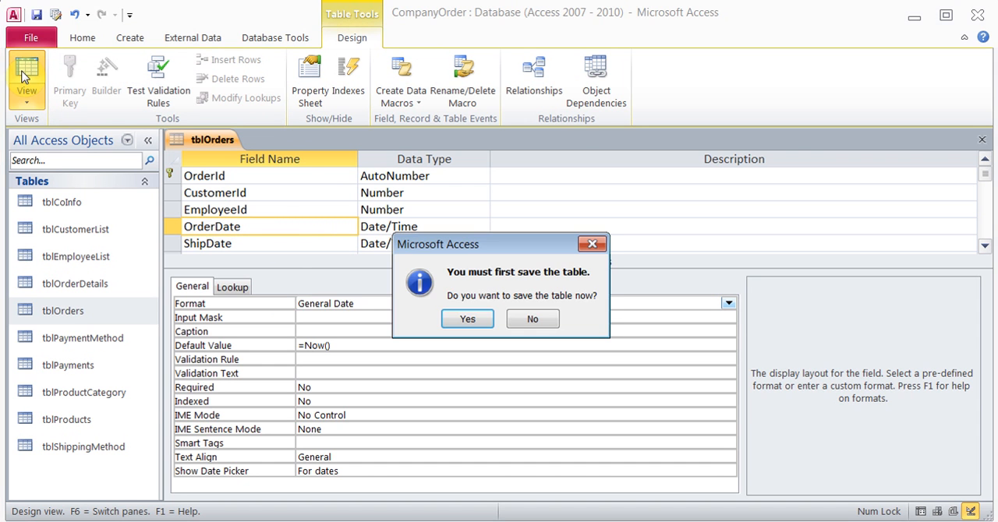
{"action": "left_click", "coordinate": [467, 320]}
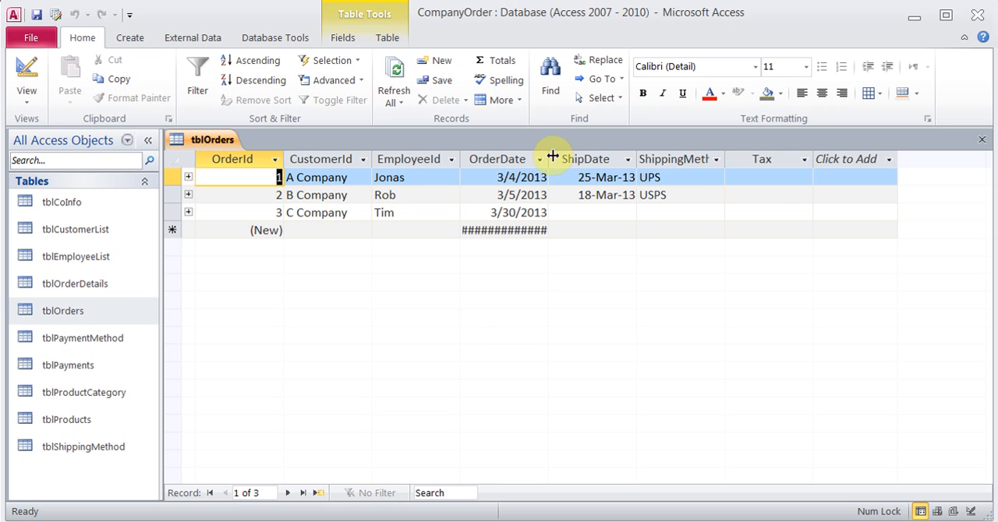
Widen the OrderDate column to read the new record's date and time, narrow it again, and return to Design View
{"action": "left_click_drag", "start_coordinate": [549, 156], "coordinate": [607, 159]}
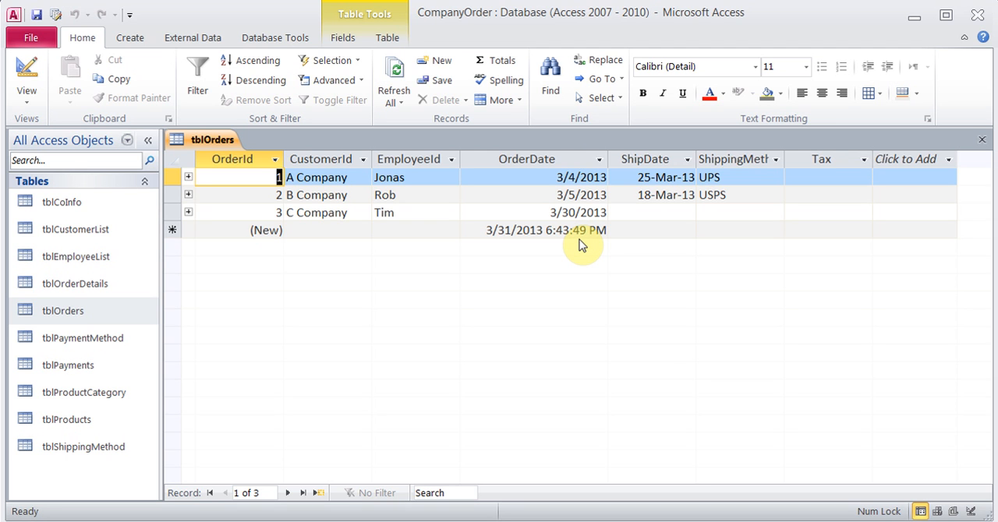
{"action": "left_click_drag", "start_coordinate": [606, 155], "coordinate": [559, 156]}
{"action": "left_click", "coordinate": [27, 78]}
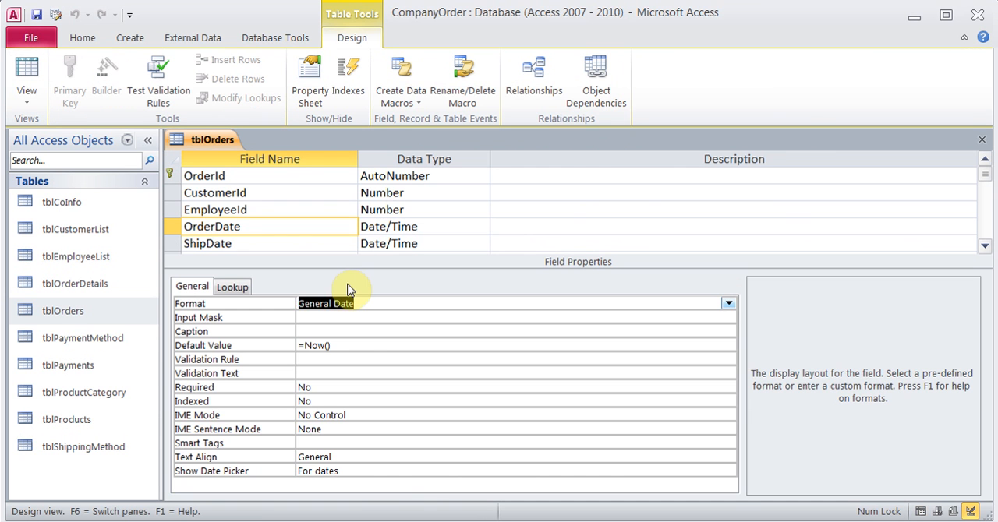
Clear the default value of the OrderDate field
{"action": "left_click", "coordinate": [345, 346]}
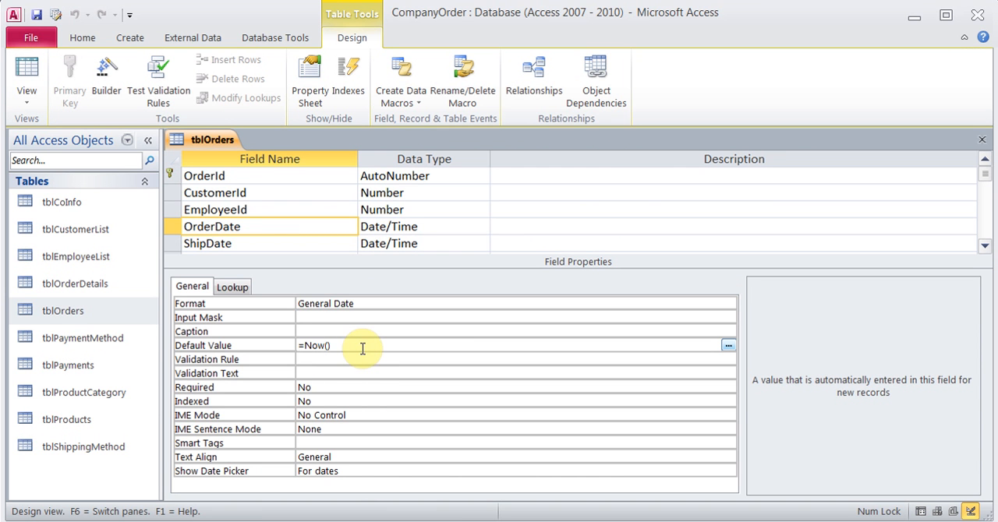
{"action": "key", "text": "BackSpace"}
{"action": "key", "text": "BackSpace"}
{"action": "key", "text": "BackSpace"}
{"action": "key", "text": "BackSpace"}
{"action": "key", "text": "BackSpace"}
{"action": "key", "text": "BackSpace"}
Set the default value of ShipDate to =Now()+10, save tblOrders, and check the new record's ship date
{"action": "left_click", "coordinate": [292, 243]}
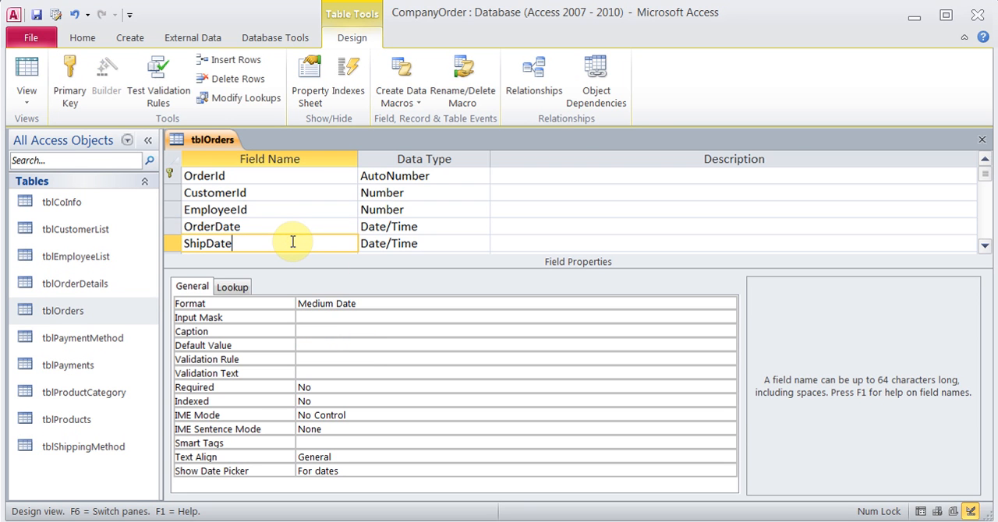
{"action": "left_click", "coordinate": [341, 345]}
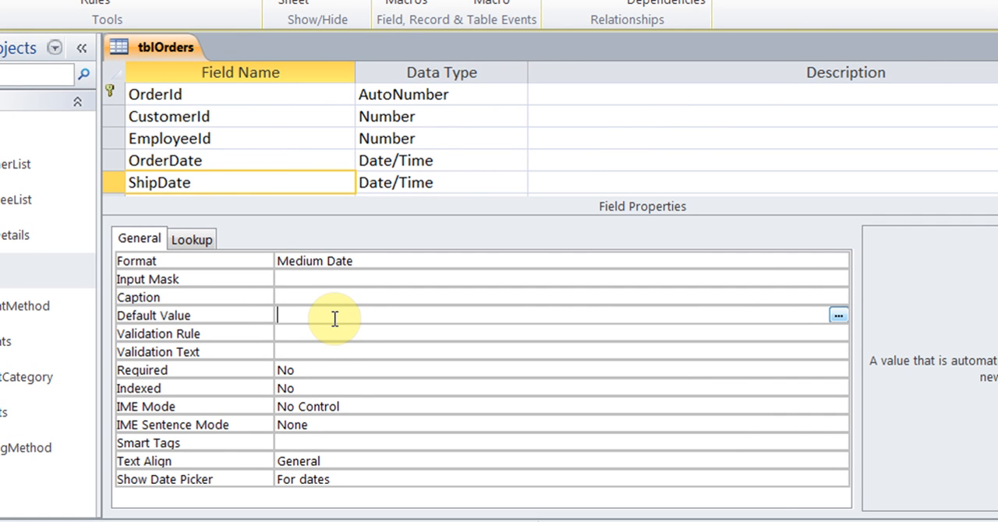
{"action": "type", "text": "=now()+10"}
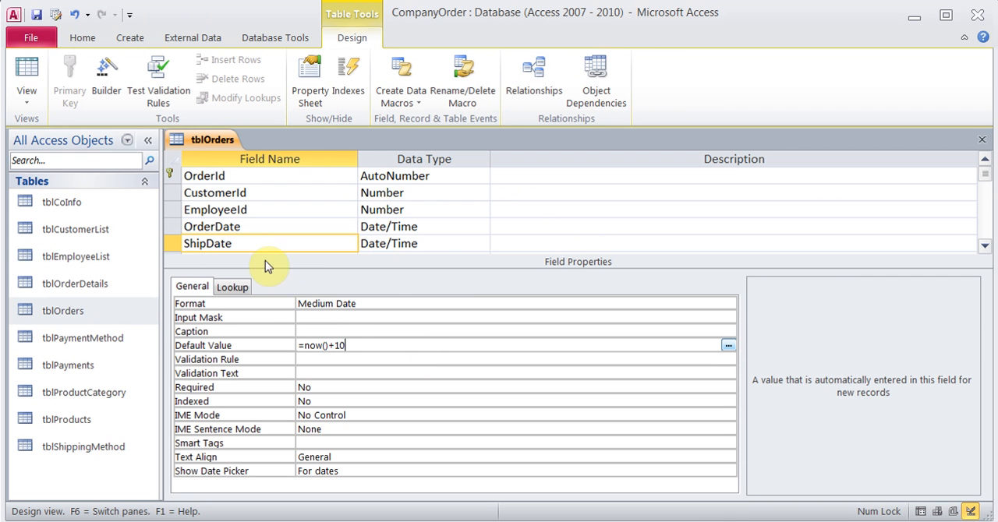
{"action": "left_click", "coordinate": [36, 15]}
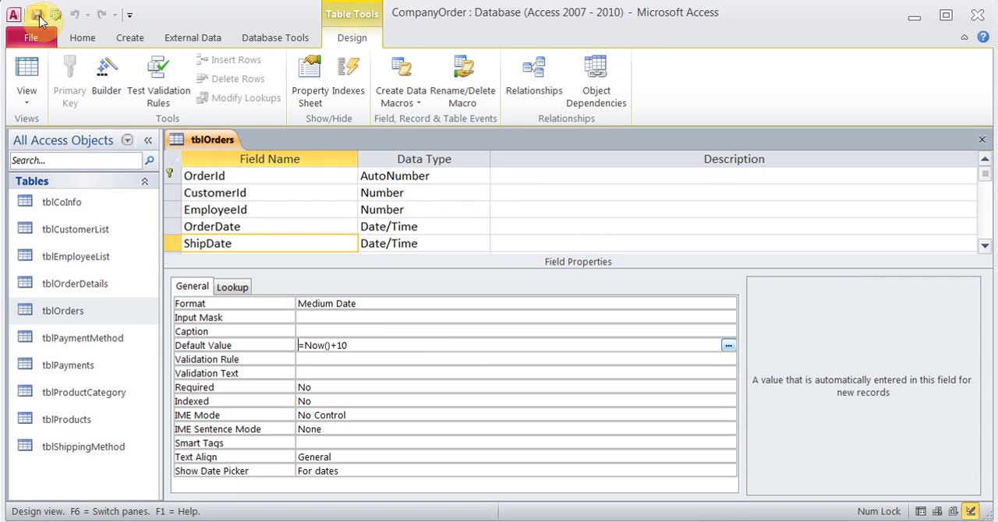
{"action": "left_click", "coordinate": [27, 72]}
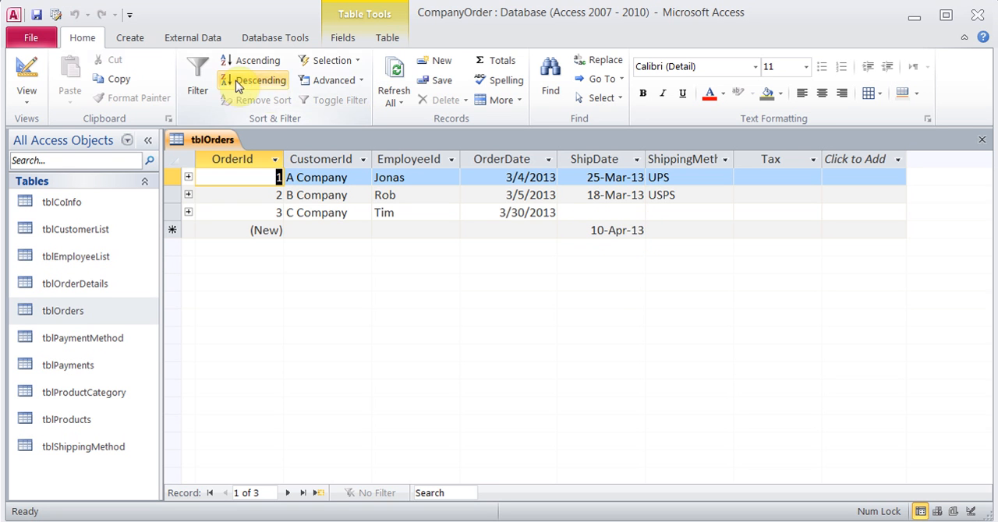
Return tblOrders to Design View and remove the default value of ShipDate
{"action": "left_click", "coordinate": [28, 71]}
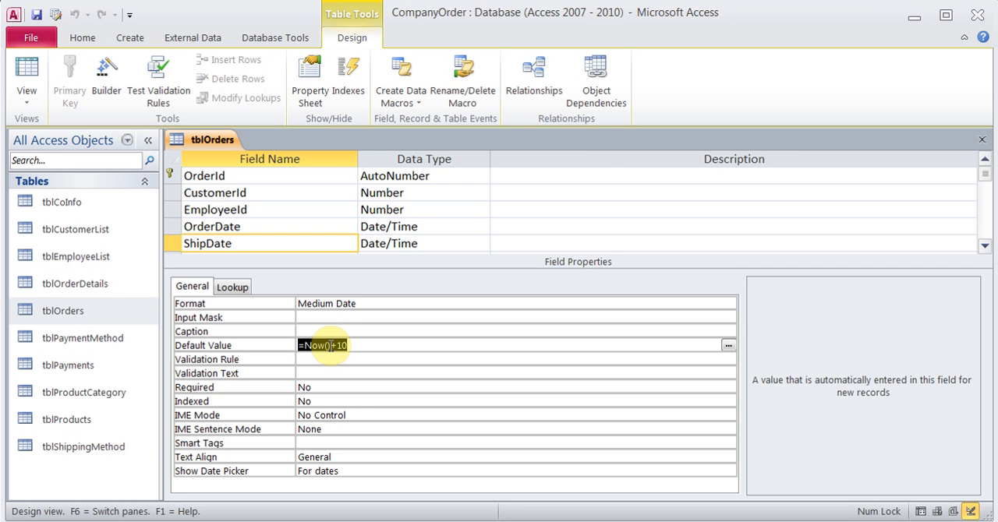
{"action": "key", "text": "Delete"}
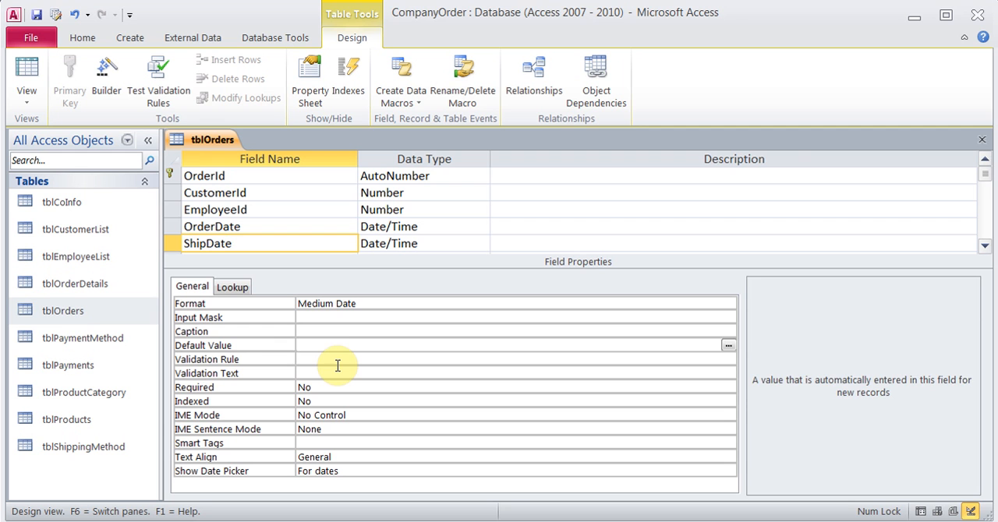
{"action": "left_click", "coordinate": [331, 360]}
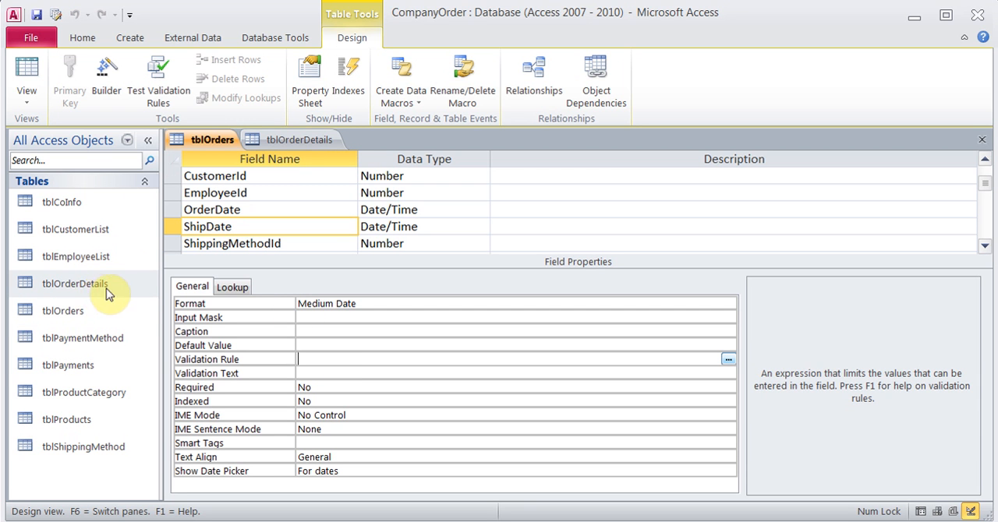
Set the Quantity field's validation text in tblOrderDetails to "Enter a positive number greater than 0" and save the table
{"action": "left_click", "coordinate": [293, 141]}
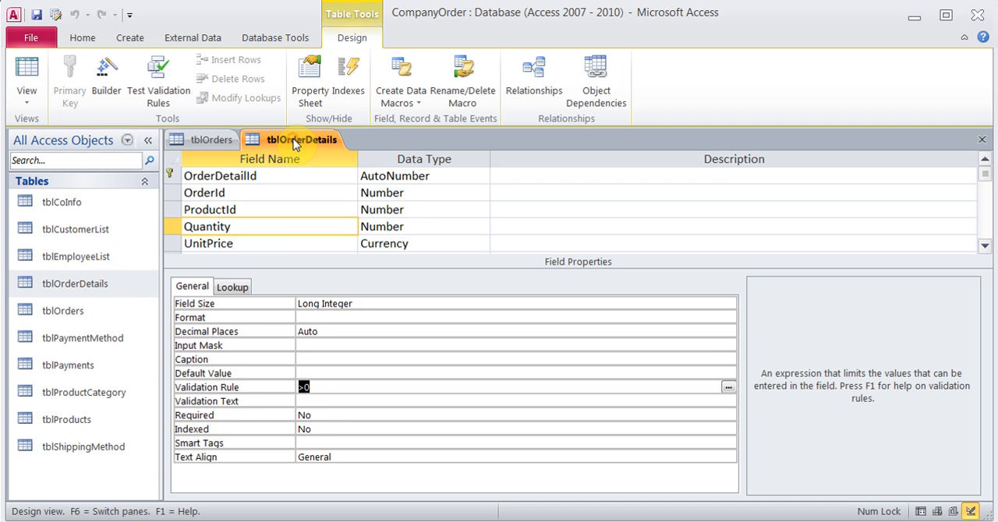
{"action": "left_click", "coordinate": [260, 226]}
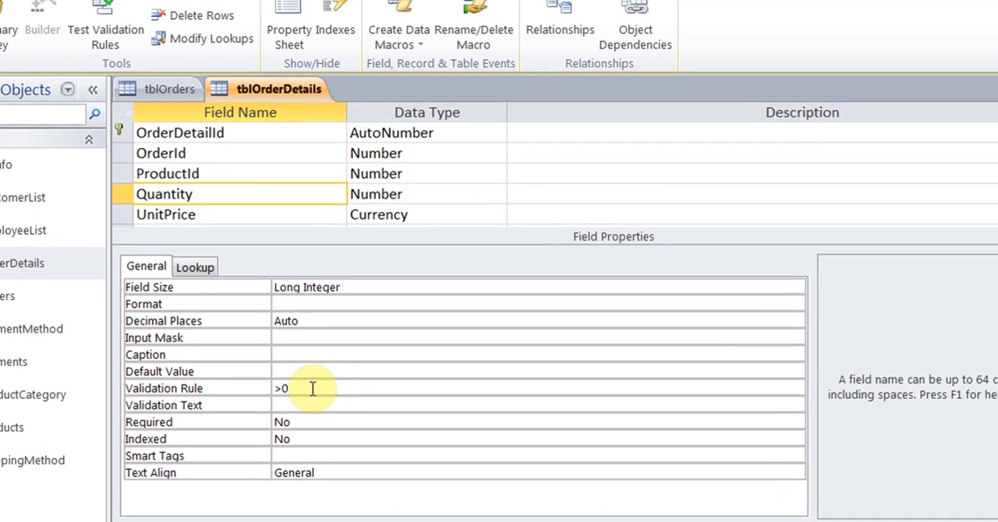
{"action": "left_click", "coordinate": [315, 387]}
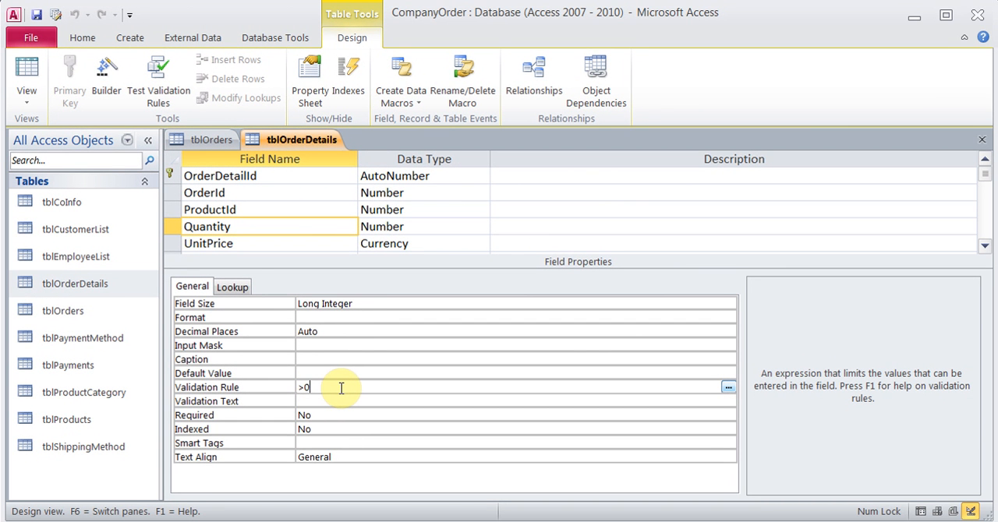
{"action": "left_click", "coordinate": [333, 401]}
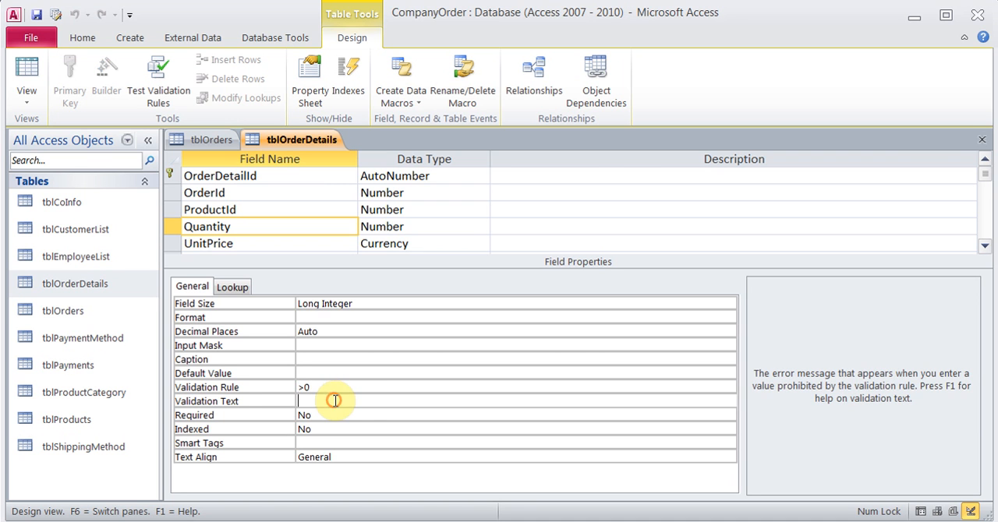
{"action": "type", "text": "En"}
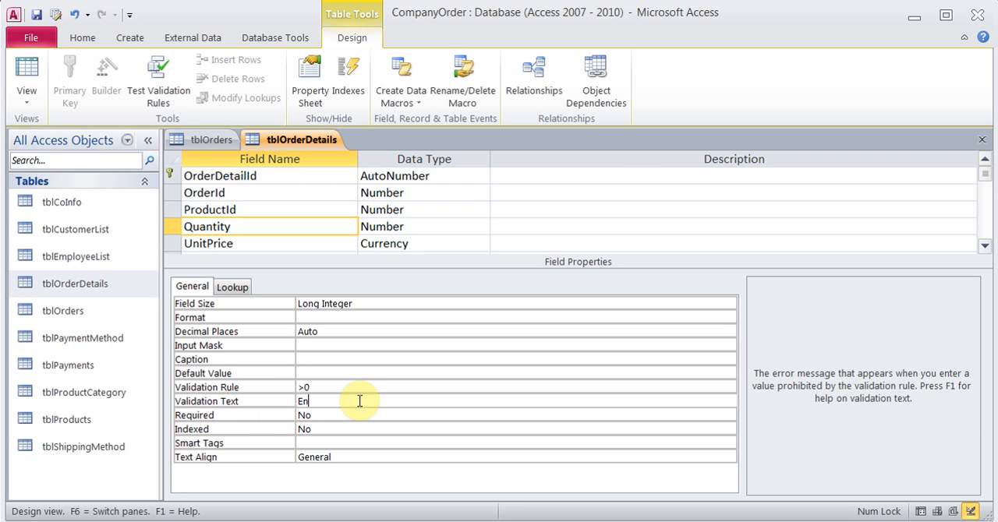
{"action": "type", "text": "ter a positive number greater th"}
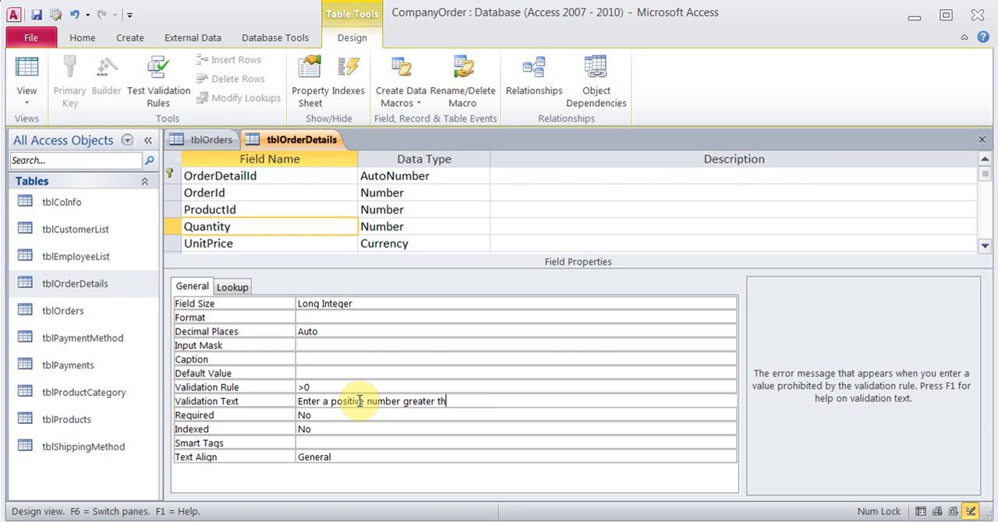
{"action": "type", "text": "an 0"}
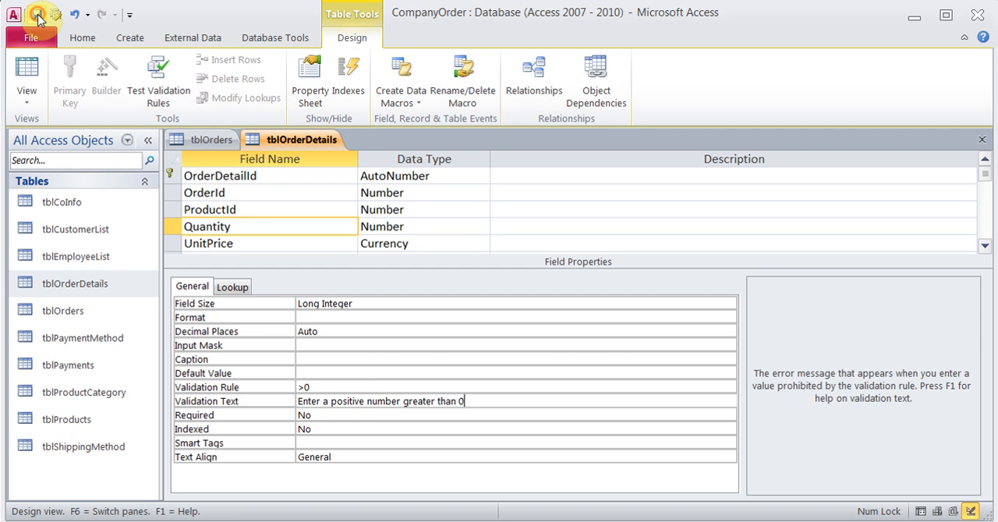
Open the tblOrderDetails records and test the validation rule by entering 0 as the quantity of record 5
{"action": "left_click", "coordinate": [27, 69]}
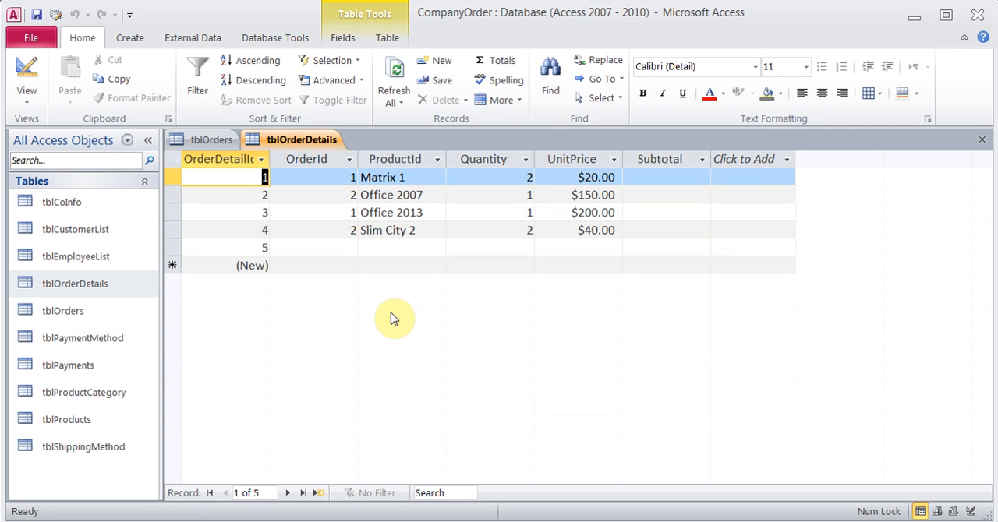
{"action": "left_click", "coordinate": [486, 247]}
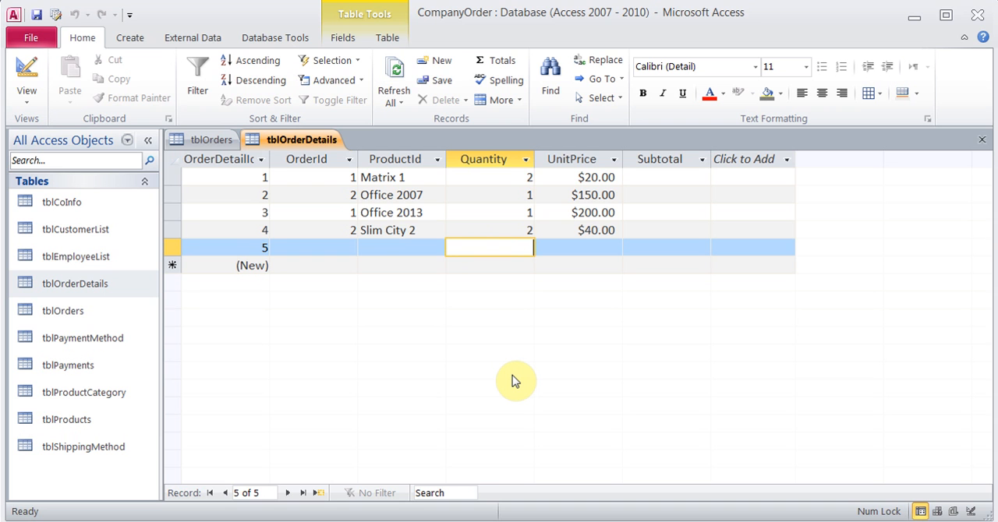
{"action": "type", "text": "0"}
{"action": "key", "text": "Tab"}
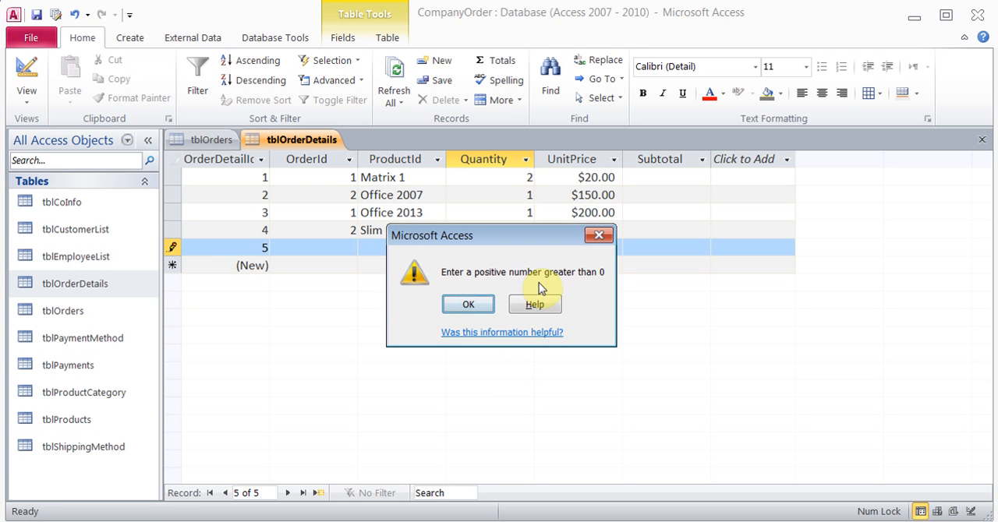
{"action": "left_click", "coordinate": [467, 306]}
Enter 1 as the quantity of record 5 and return tblOrderDetails to Design View
{"action": "key", "text": "BackSpace"}
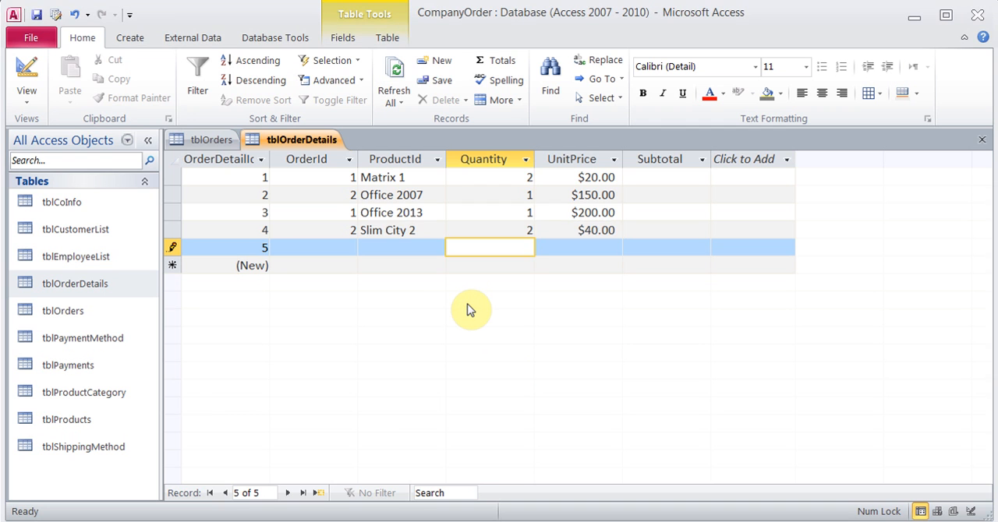
{"action": "key", "text": "Tab"}
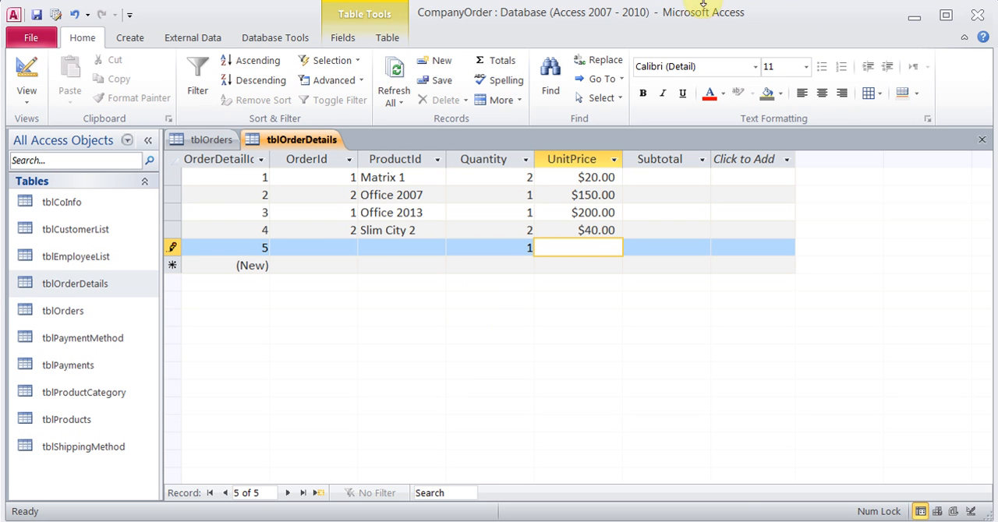
{"action": "left_click", "coordinate": [12, 62]}
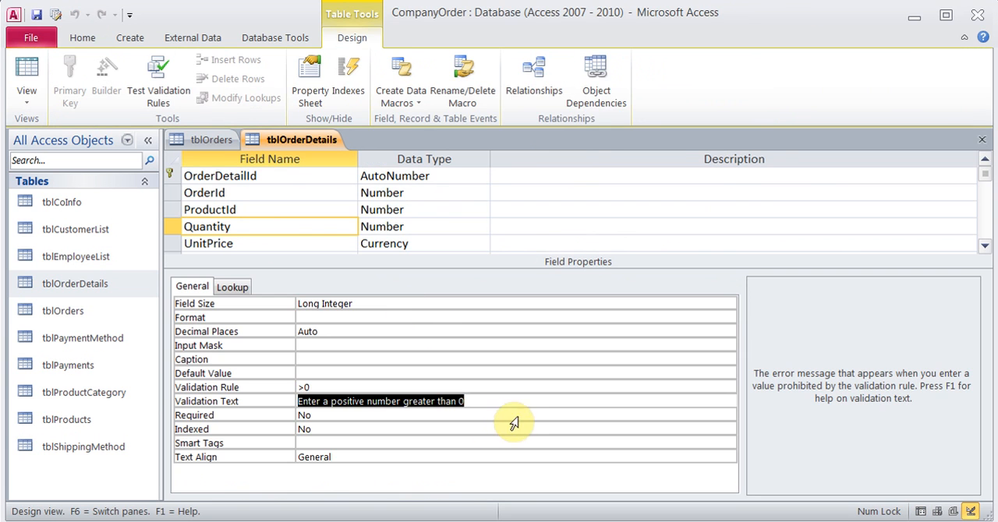
Remove the validation text and the validation rule from the Quantity field of tblOrderDetails
{"action": "key", "text": "Delete"}
{"action": "key", "text": "Up"}
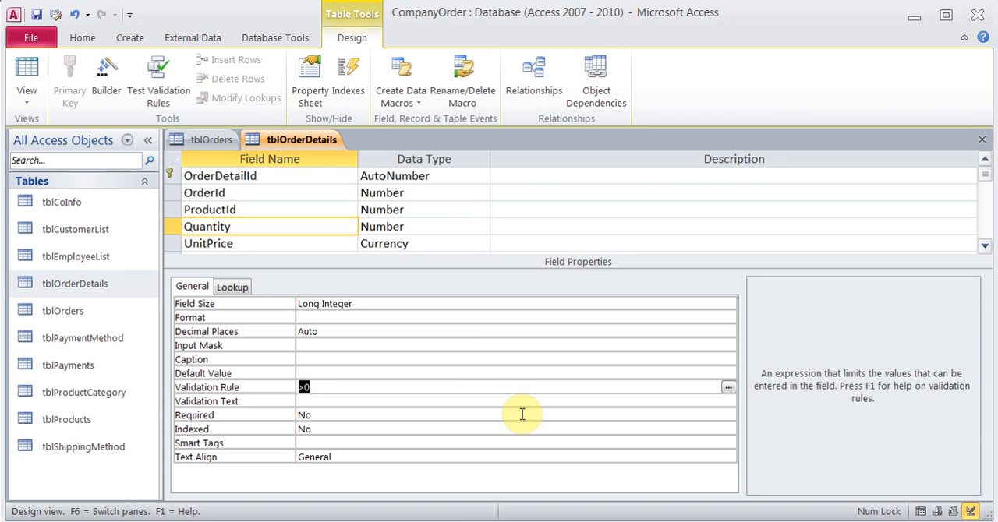
{"action": "key", "text": "Delete"}
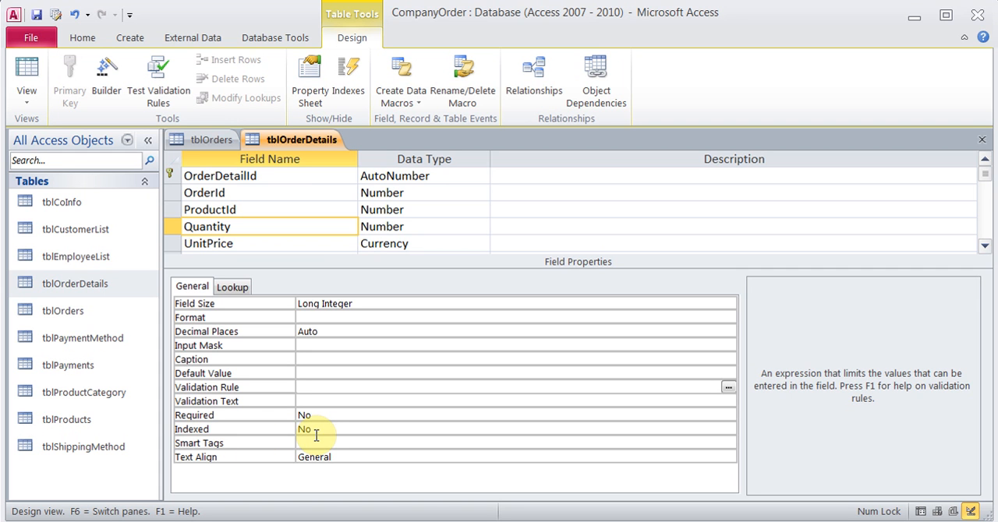
Open tblCustomerList in Design View and check the Indexed property of the CompanyName field
{"action": "right_click", "coordinate": [90, 230]}
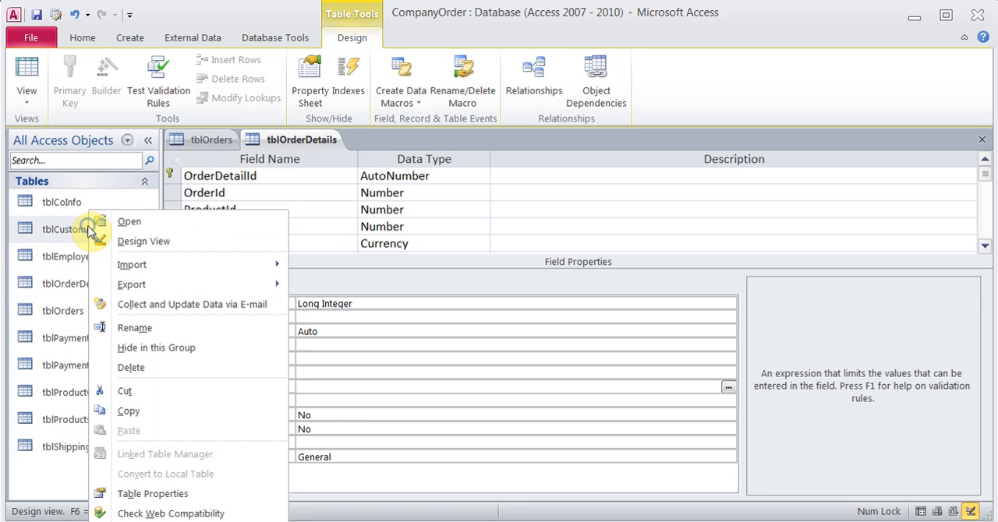
{"action": "left_click", "coordinate": [155, 244]}
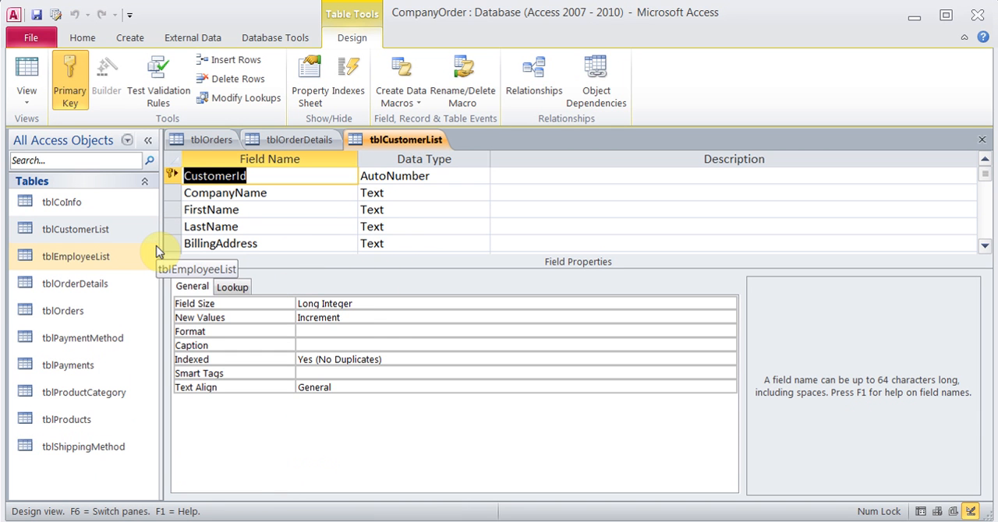
{"action": "left_click", "coordinate": [299, 195]}
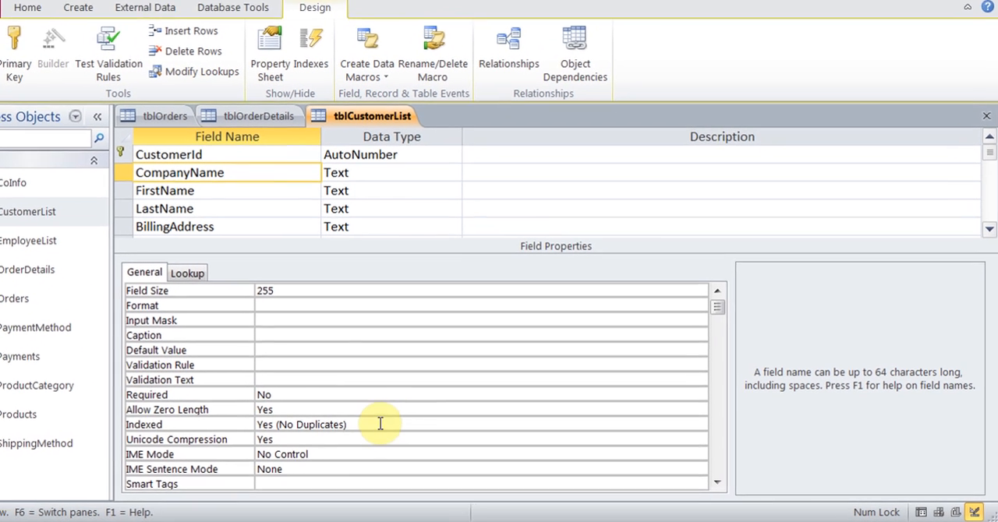
{"action": "left_click", "coordinate": [460, 429]}
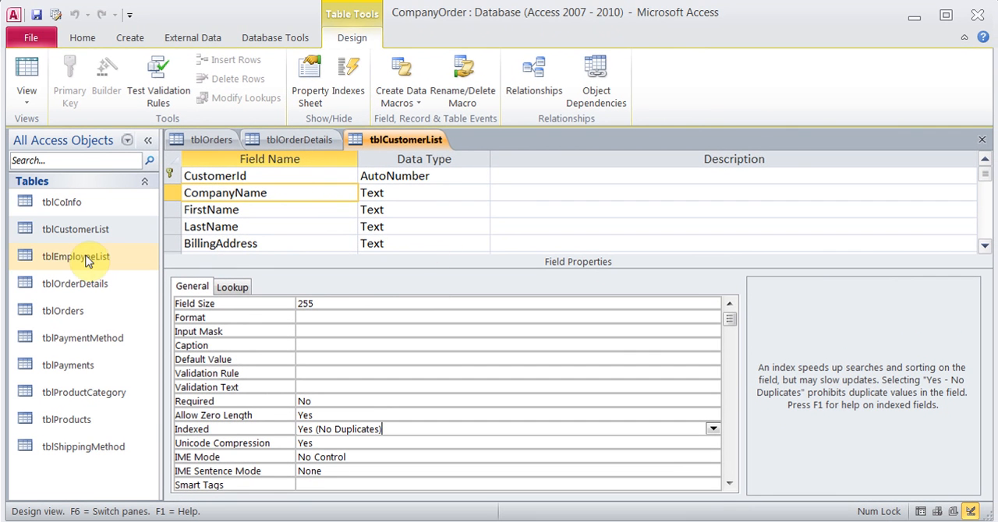
Open tblEmployeeList in Design View and check the Indexed property of the LastName field
{"action": "right_click", "coordinate": [86, 261]}
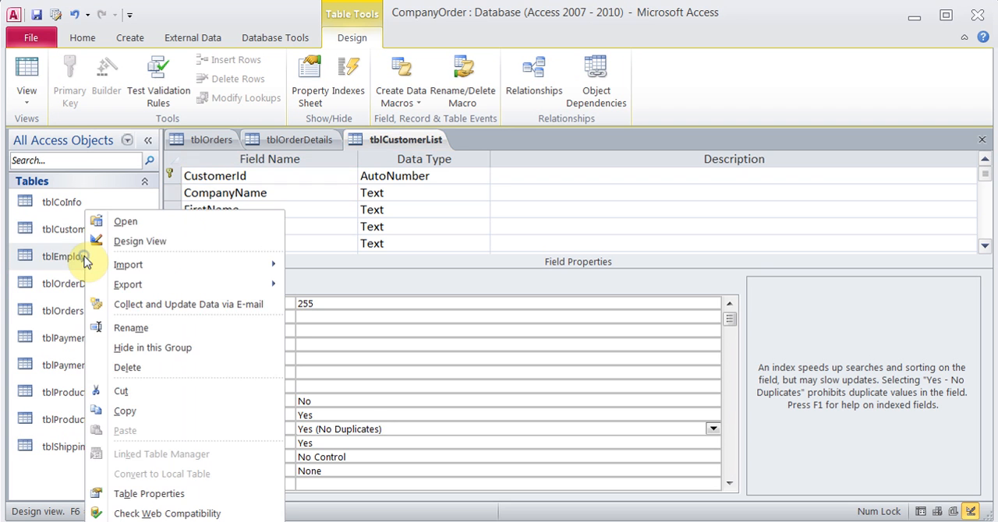
{"action": "left_click", "coordinate": [171, 242]}
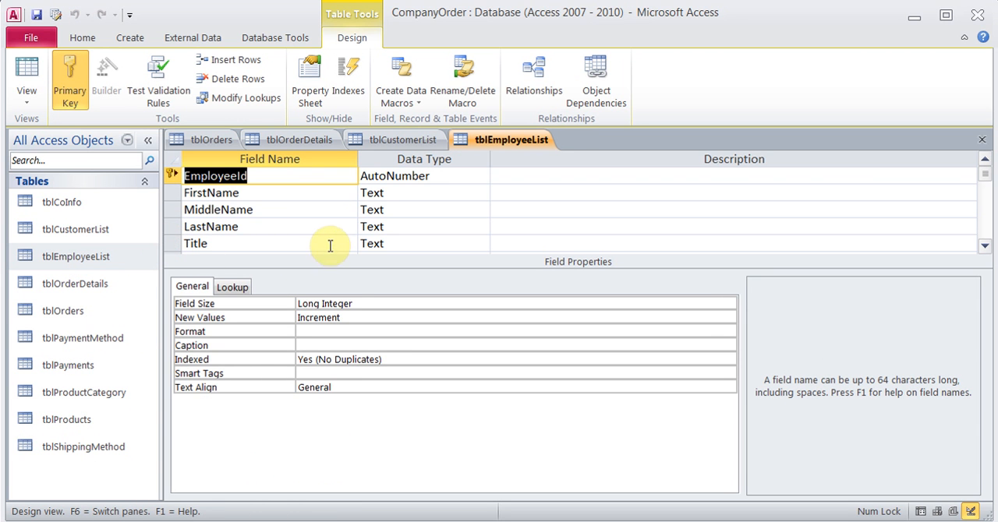
{"action": "left_click", "coordinate": [312, 223]}
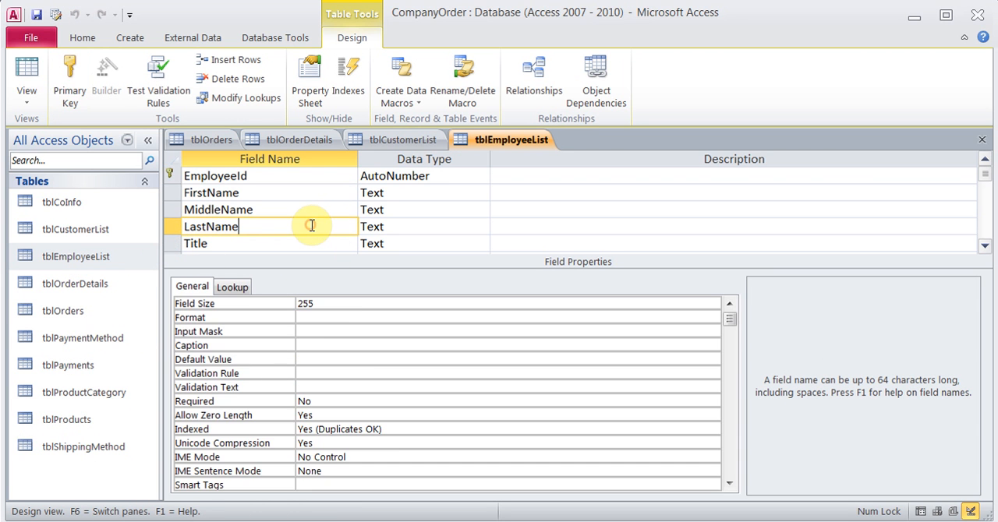
{"action": "left_click", "coordinate": [393, 431]}
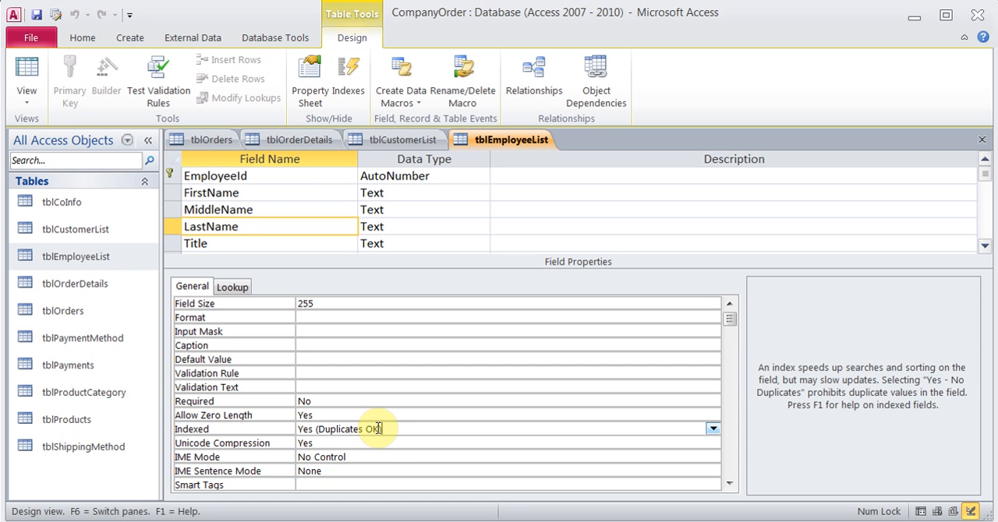
Set the Indexed property of the FirstName field in tblEmployeeList to Yes (Duplicates OK)
{"action": "left_click", "coordinate": [277, 189]}
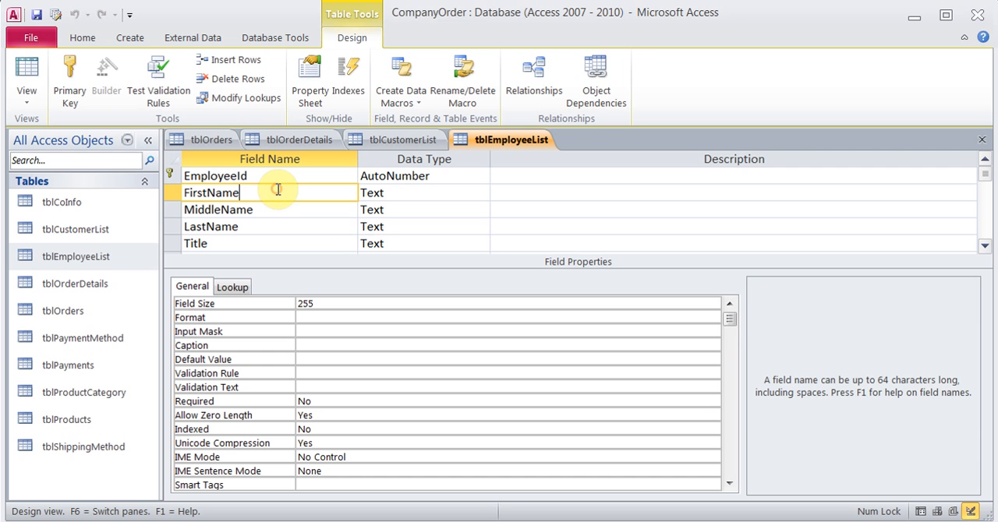
{"action": "left_click", "coordinate": [327, 430]}
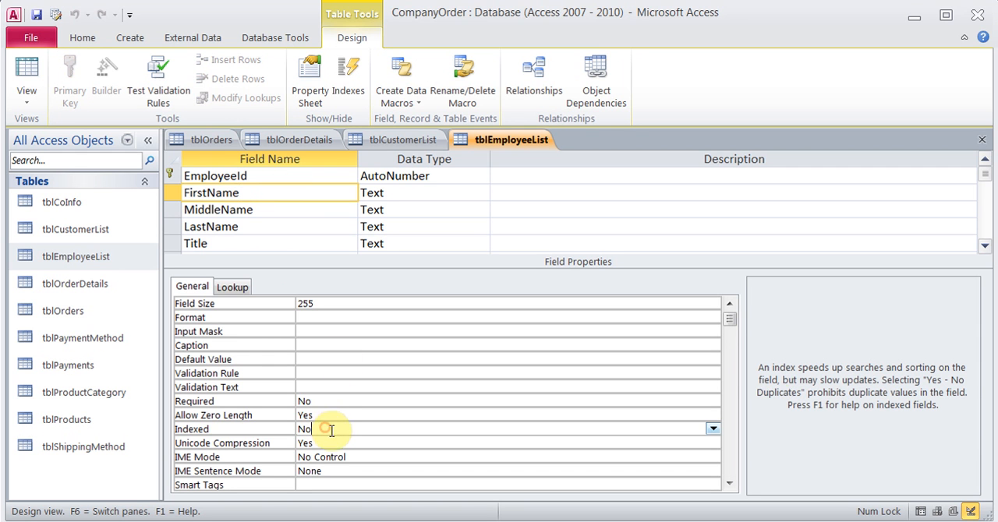
{"action": "left_click", "coordinate": [711, 428]}
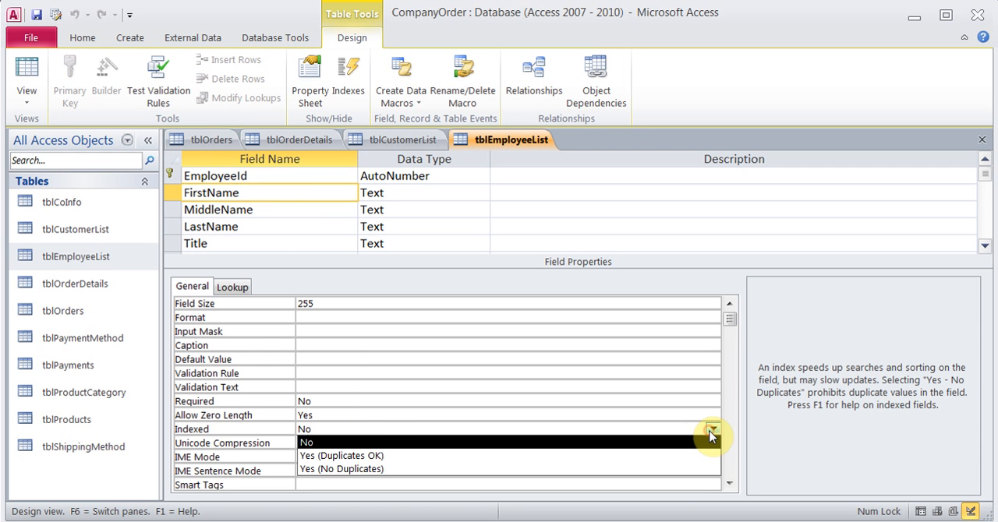
{"action": "left_click", "coordinate": [550, 460]}
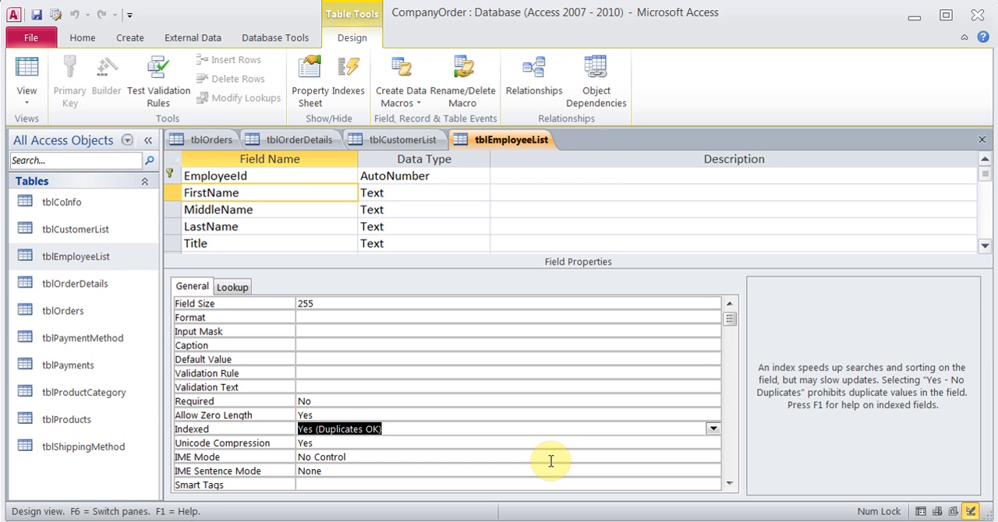
{"action": "key", "text": "Up"}
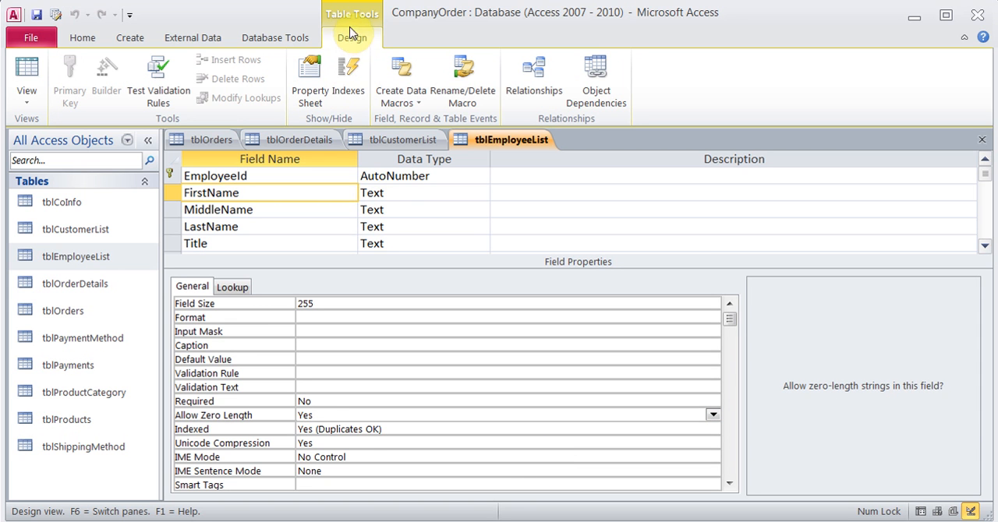
Review all indexes of tblEmployeeList in an enlarged Indexes window and close it
{"action": "left_click", "coordinate": [350, 86]}
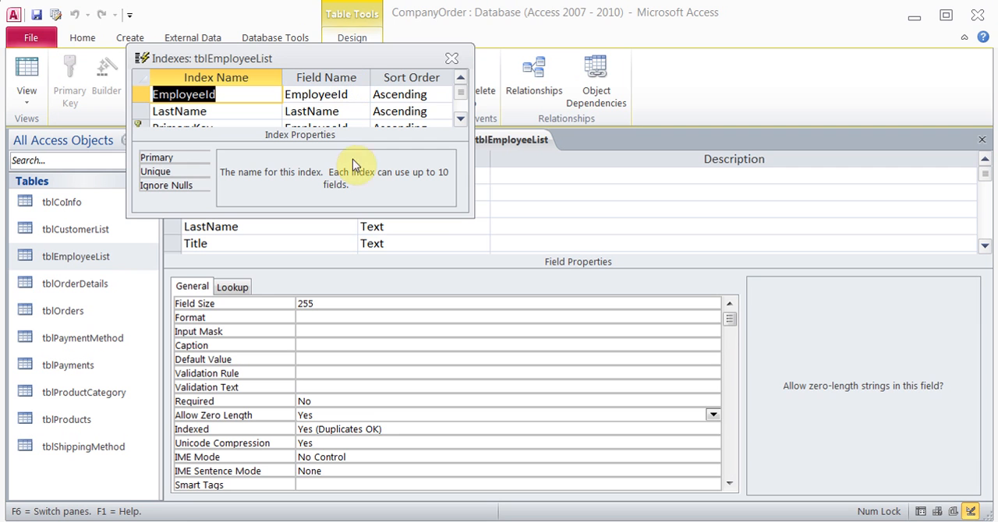
{"action": "left_click_drag", "start_coordinate": [473, 214], "coordinate": [617, 327]}
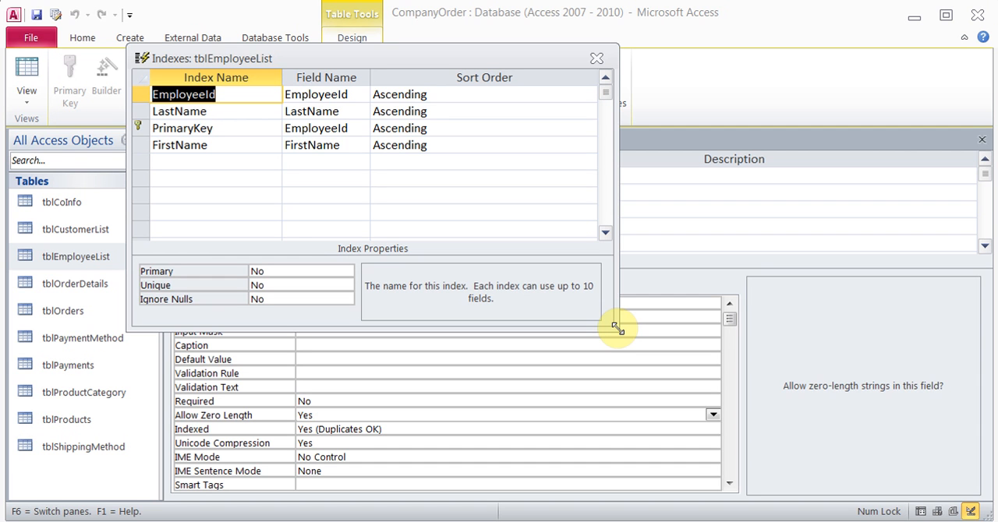
{"action": "left_click", "coordinate": [597, 62]}
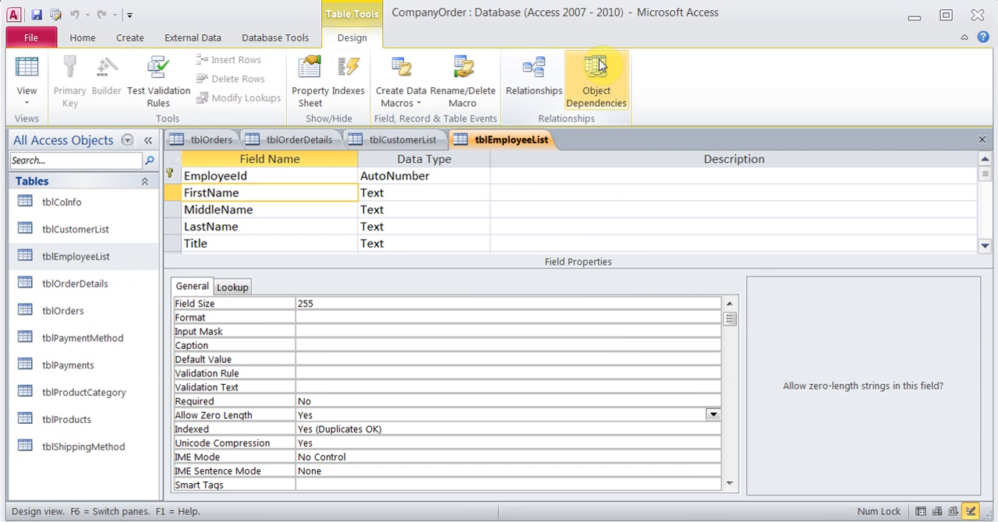
Close all open tables, saving the design changes to tblEmployeeList and tblOrderDetails
{"action": "left_click", "coordinate": [982, 142]}
{"action": "left_click", "coordinate": [435, 315]}
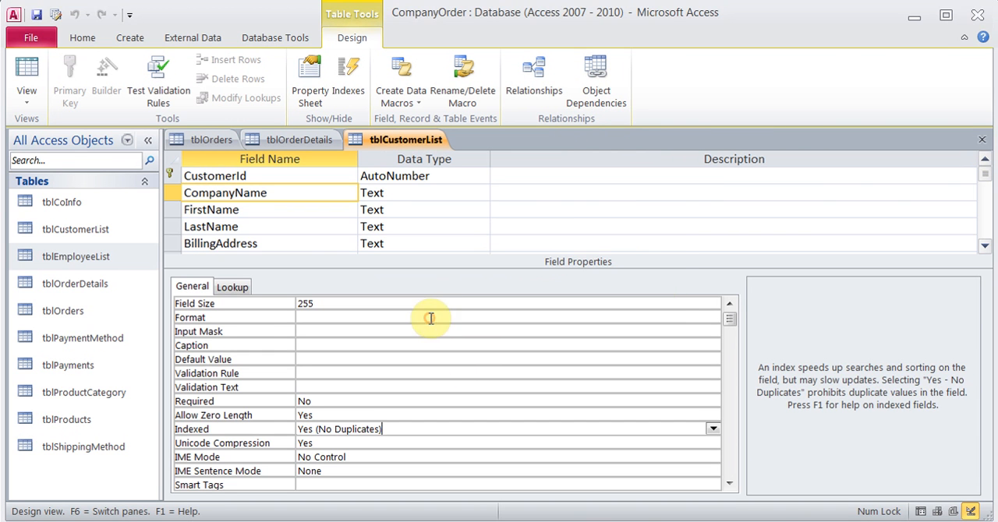
{"action": "left_click", "coordinate": [984, 141]}
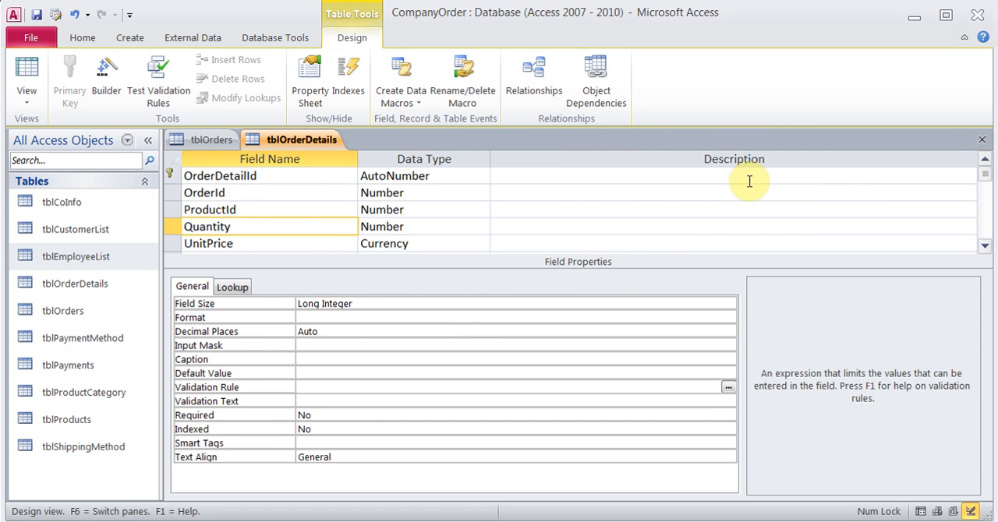
{"action": "left_click", "coordinate": [981, 142]}
{"action": "left_click", "coordinate": [435, 315]}
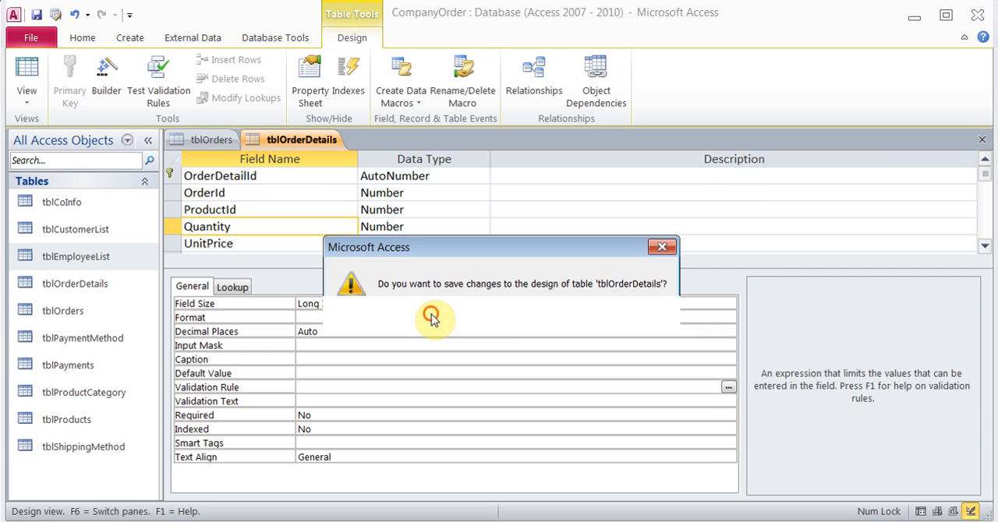
{"action": "left_click", "coordinate": [981, 141]}
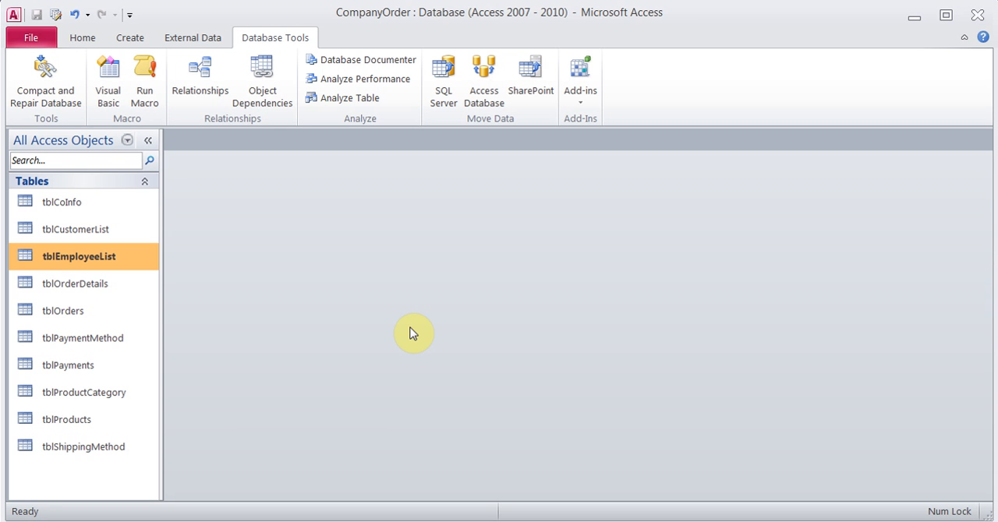
Open the tblEmployeeList records, review all their fields through Region, and close the table
{"action": "double_click", "coordinate": [89, 261]}
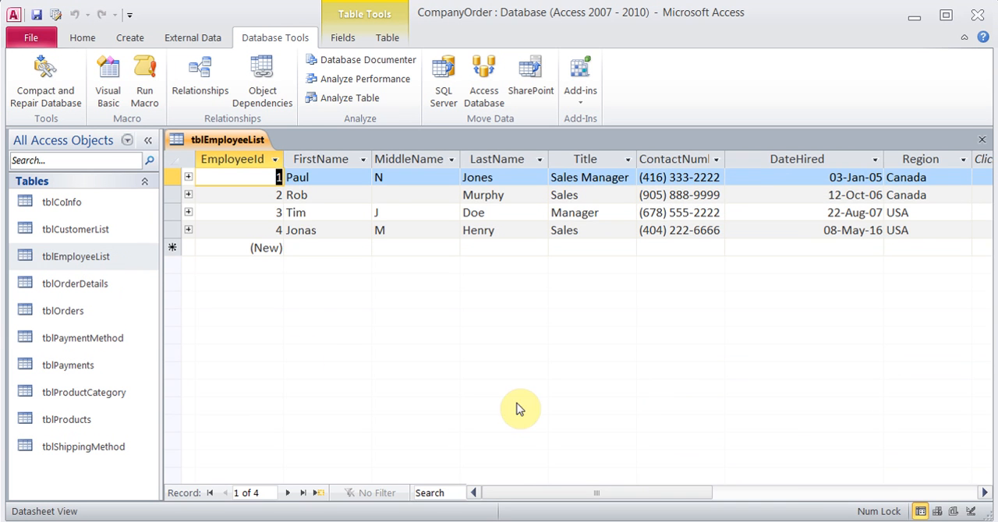
{"action": "left_click", "coordinate": [984, 493]}
{"action": "left_click", "coordinate": [984, 493]}
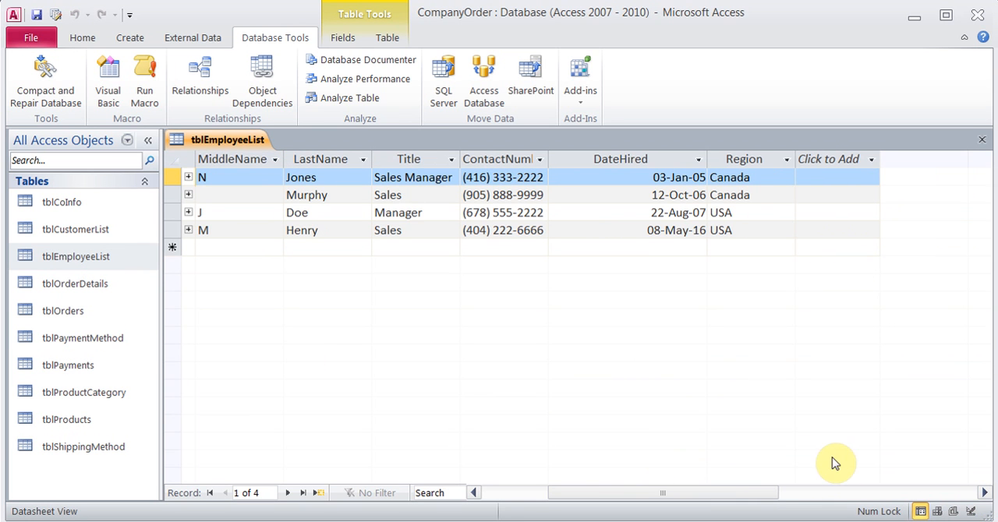
{"action": "left_click_drag", "start_coordinate": [697, 496], "coordinate": [631, 496]}
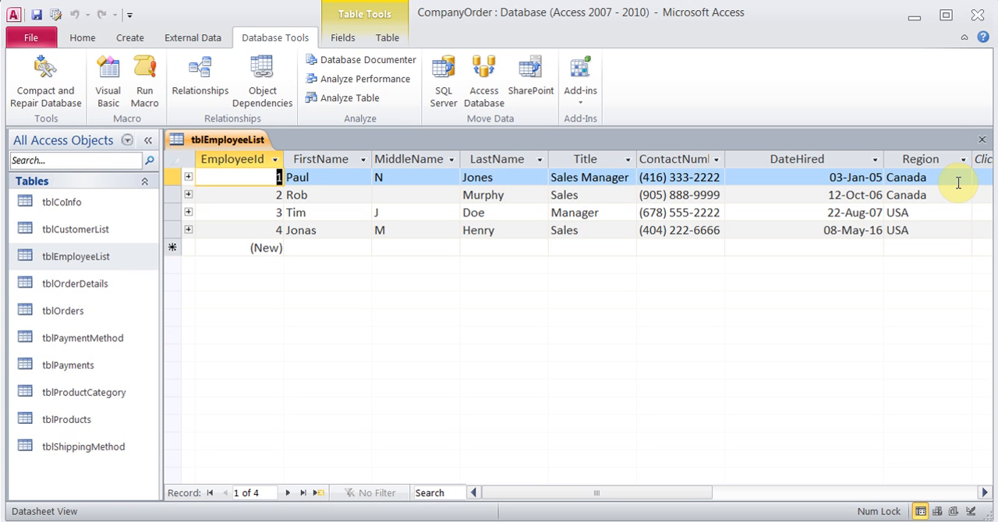
{"action": "left_click", "coordinate": [982, 139]}
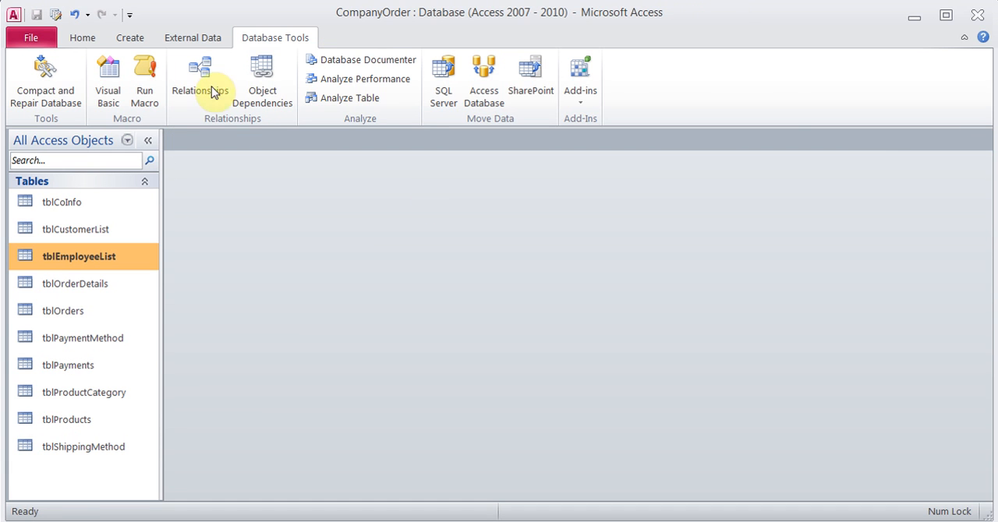
Start a new query with the Simple Query Wizard, keeping tblEmployeeList as the source table
{"action": "left_click", "coordinate": [131, 35]}
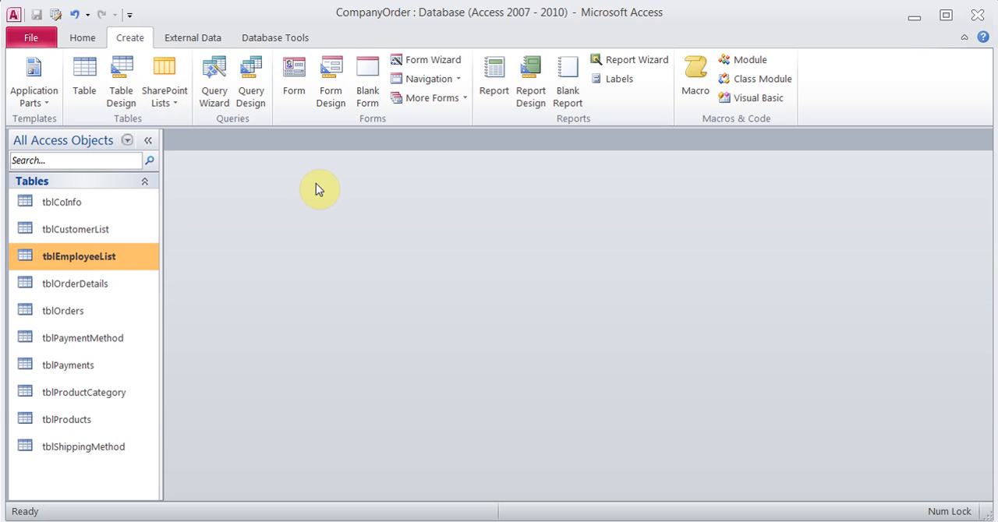
{"action": "left_click", "coordinate": [215, 84]}
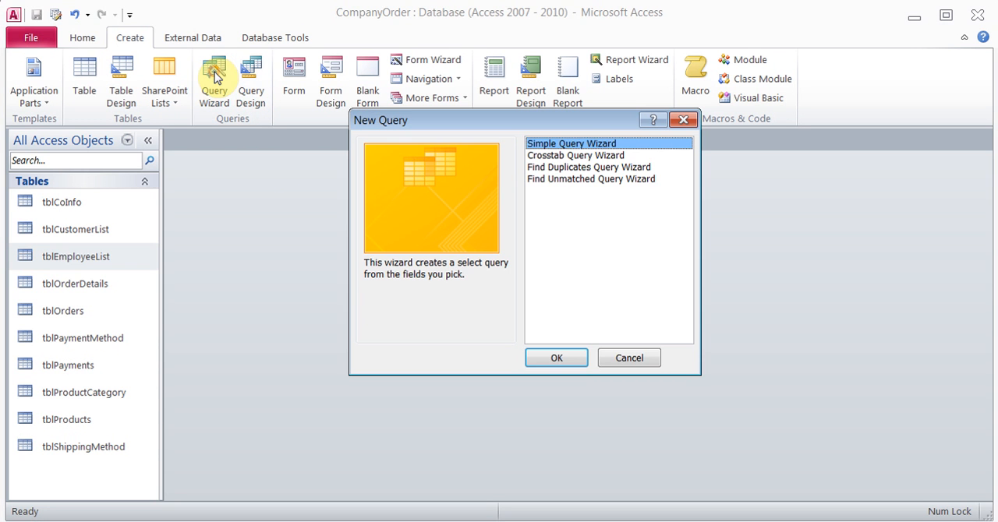
{"action": "left_click", "coordinate": [560, 357]}
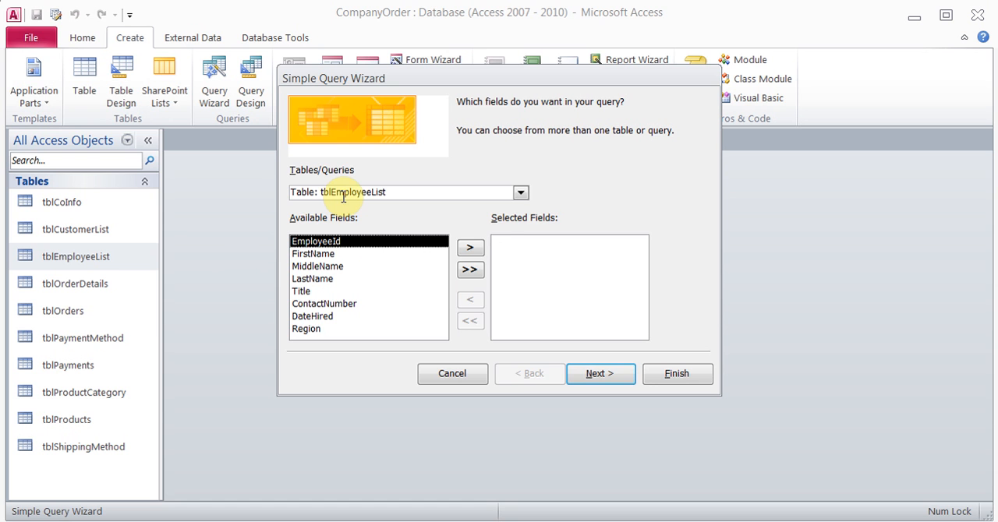
{"action": "left_click", "coordinate": [520, 193]}
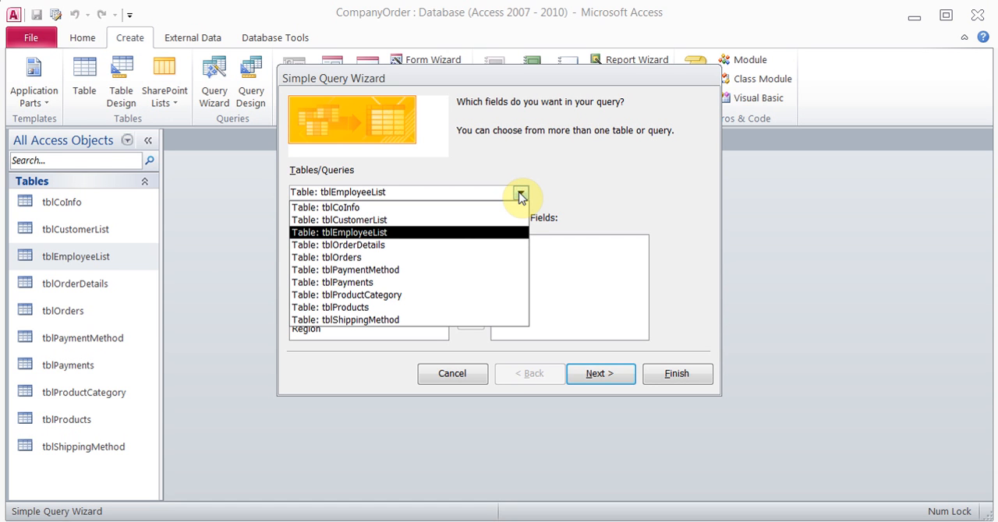
{"action": "left_click", "coordinate": [520, 192]}
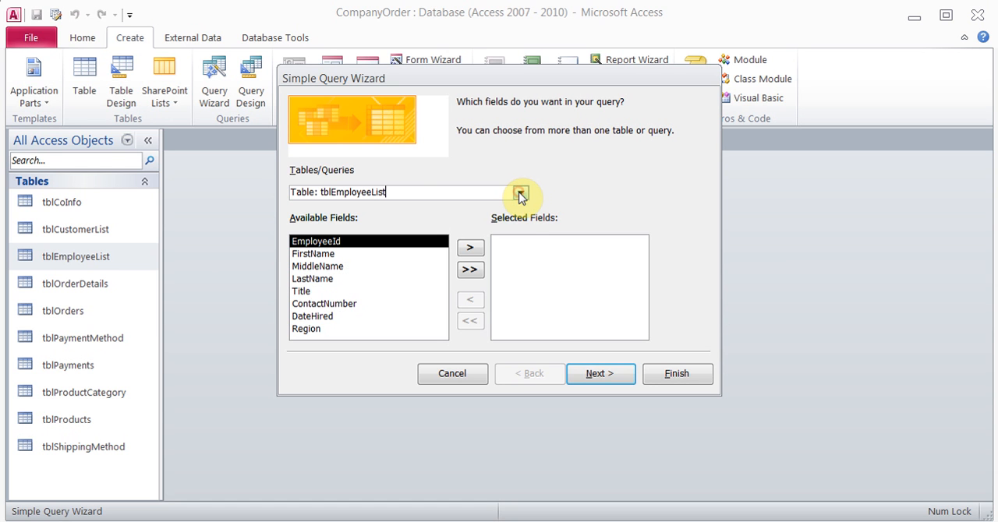
Add the FirstName, MiddleName and LastName fields to the query and proceed to its title settings
{"action": "left_click", "coordinate": [328, 254]}
{"action": "left_click", "coordinate": [470, 248]}
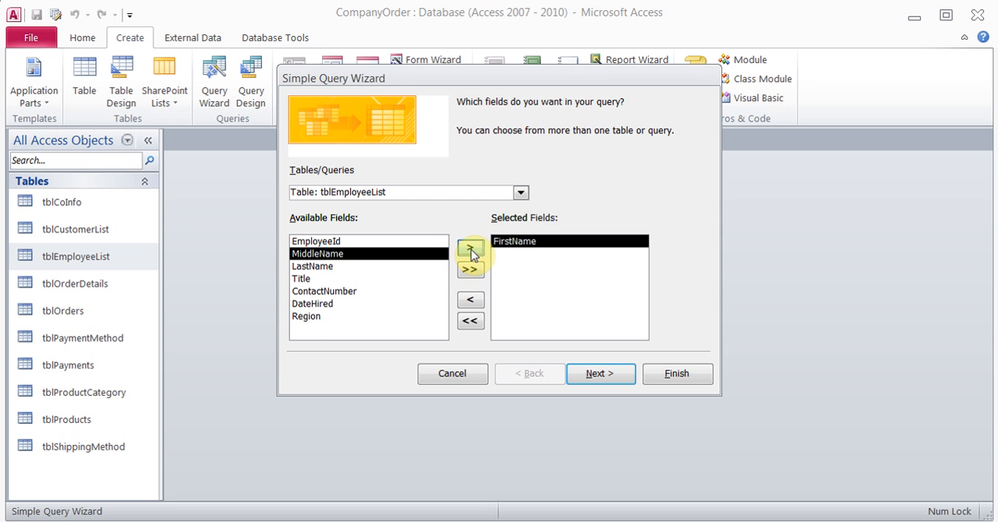
{"action": "left_click", "coordinate": [471, 249]}
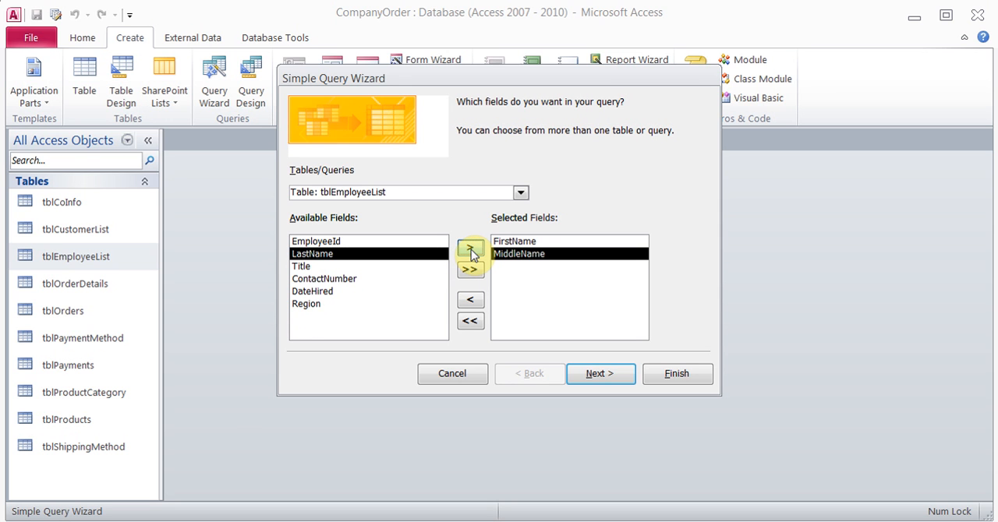
{"action": "left_click", "coordinate": [471, 249]}
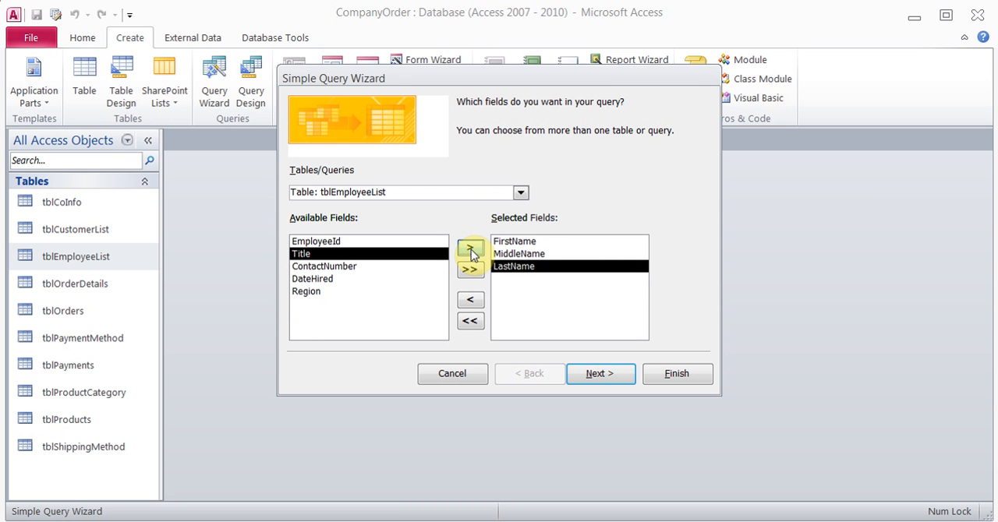
{"action": "left_click", "coordinate": [594, 375]}
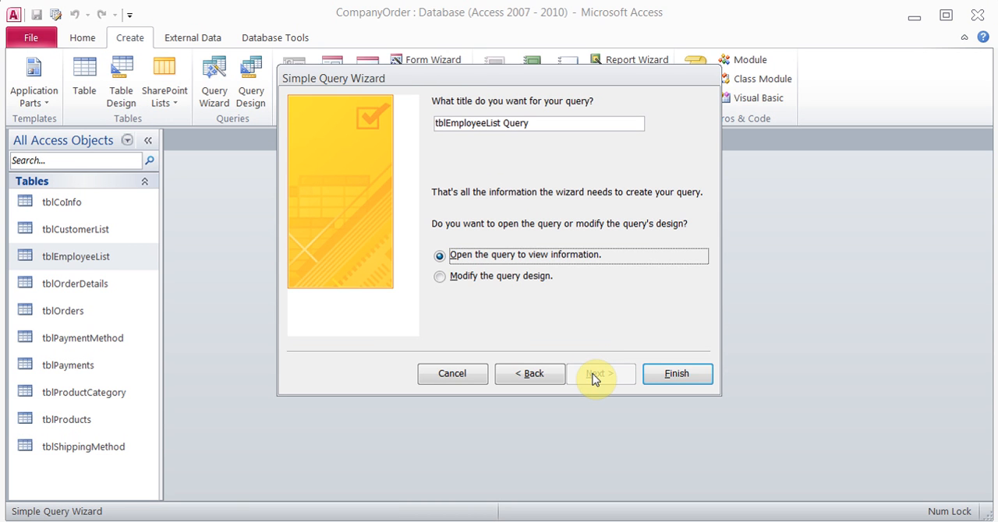
Title the query qryFullName, choose to modify its design, and finish the wizard
{"action": "left_click", "coordinate": [441, 281]}
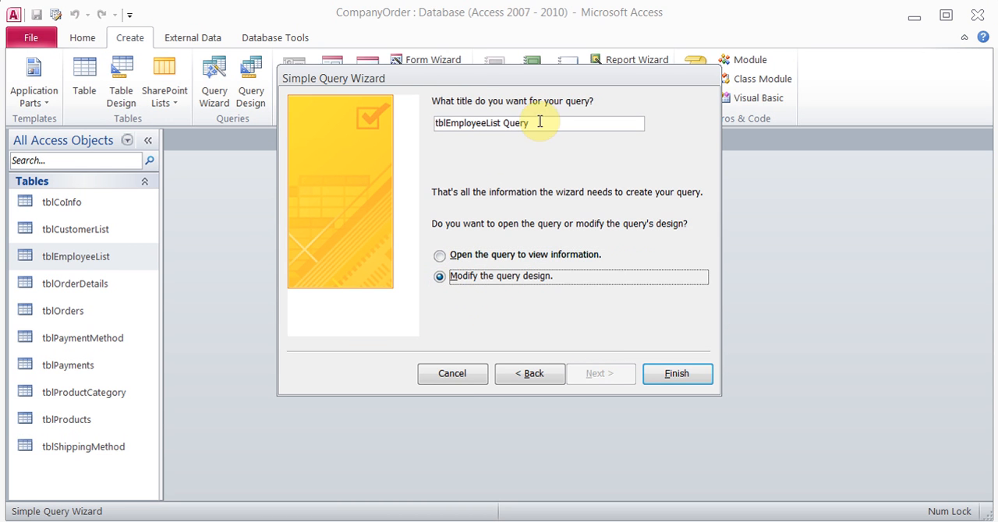
{"action": "left_click_drag", "start_coordinate": [532, 123], "coordinate": [381, 115]}
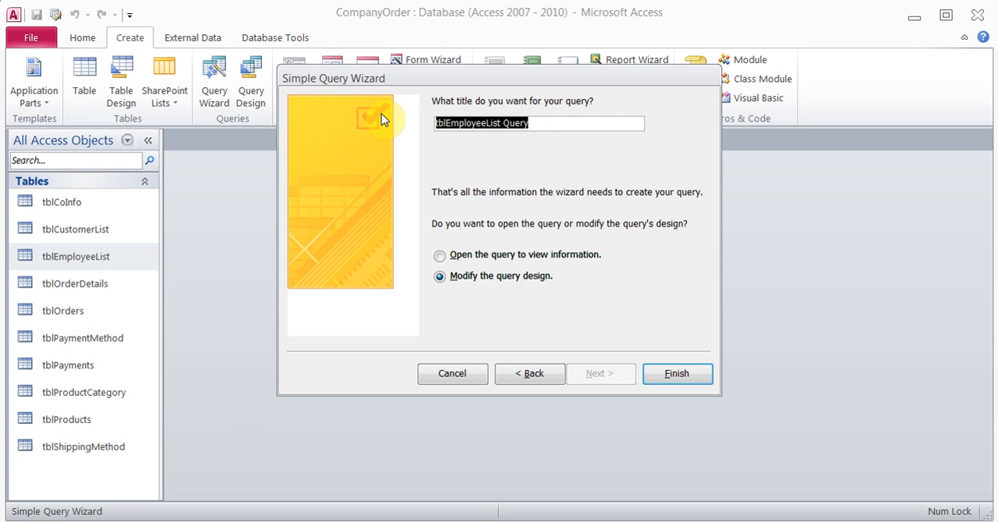
{"action": "type", "text": "qry"}
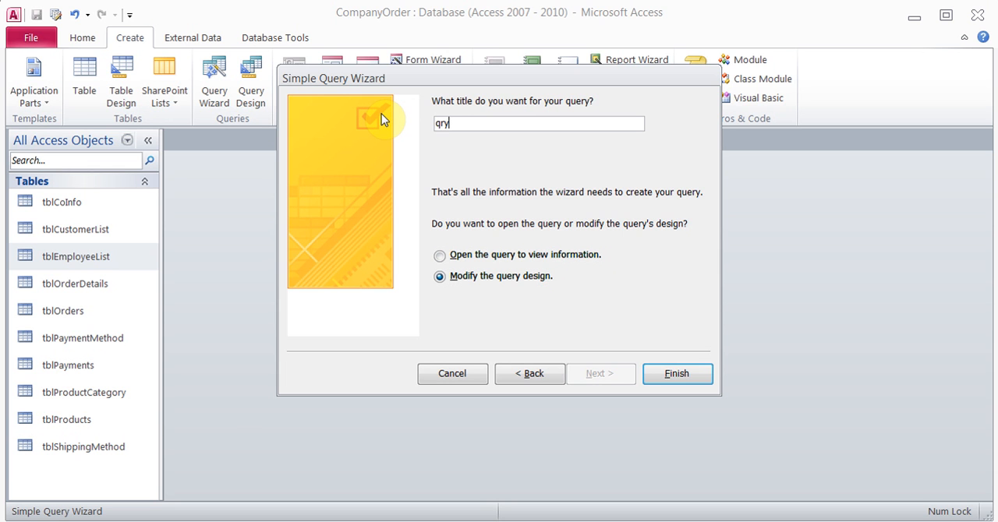
{"action": "type", "text": "FullName"}
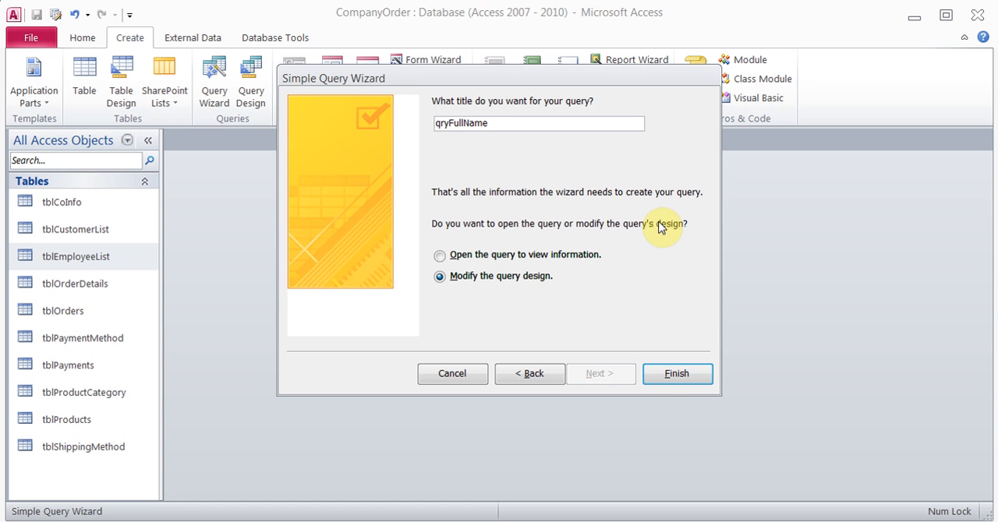
{"action": "left_click", "coordinate": [659, 373]}
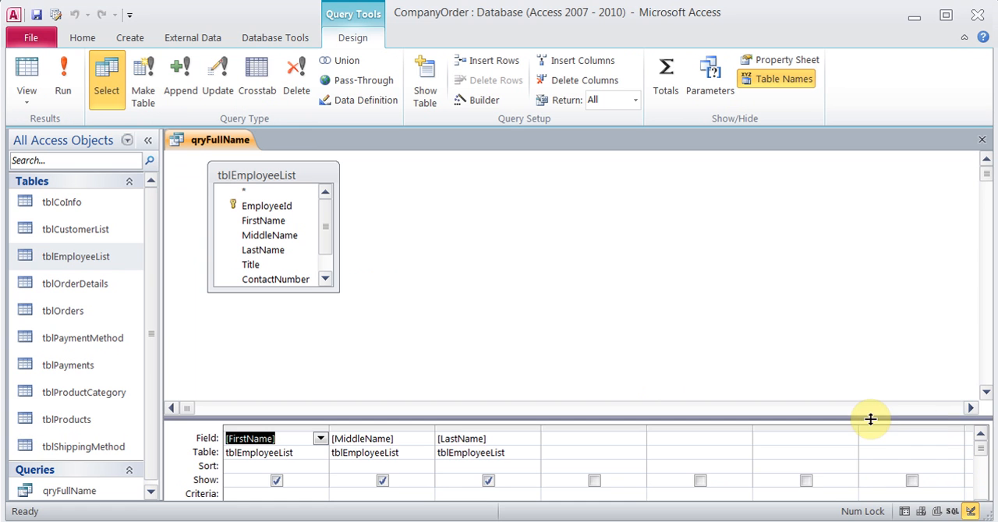
Enlarge the design grid, start a calculated field named FullName: in the first empty column, and open it in the Expression Builder
{"action": "left_click_drag", "start_coordinate": [870, 420], "coordinate": [834, 313]}
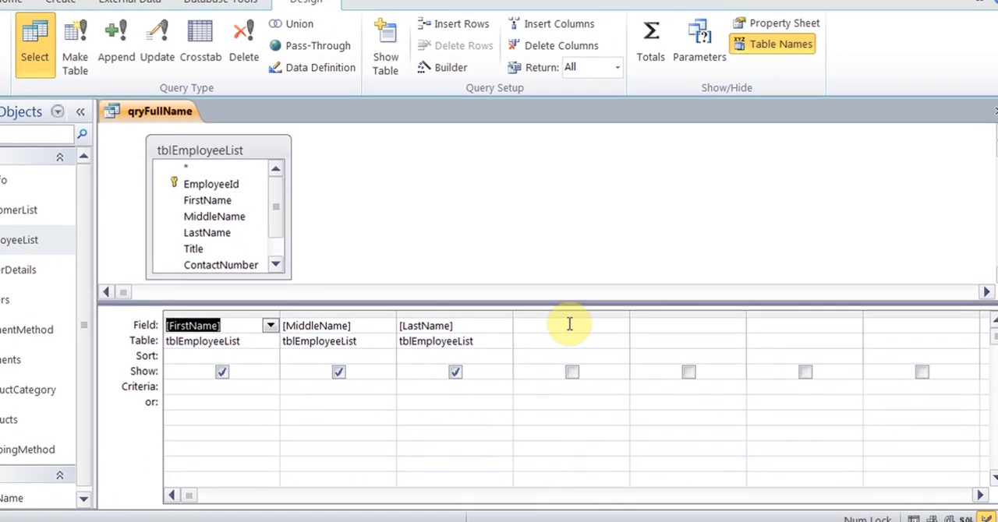
{"action": "left_click", "coordinate": [592, 335]}
{"action": "type", "text": "F"}
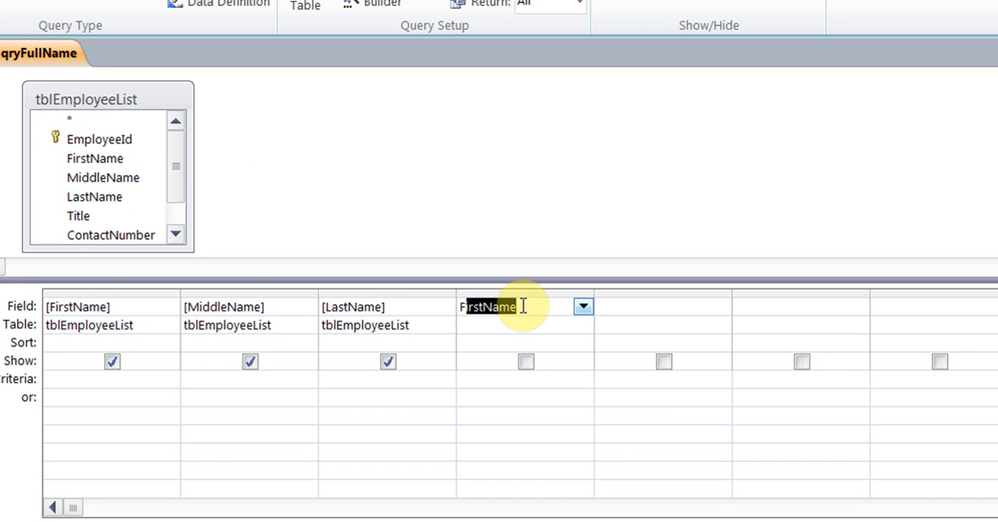
{"action": "type", "text": "ullName"}
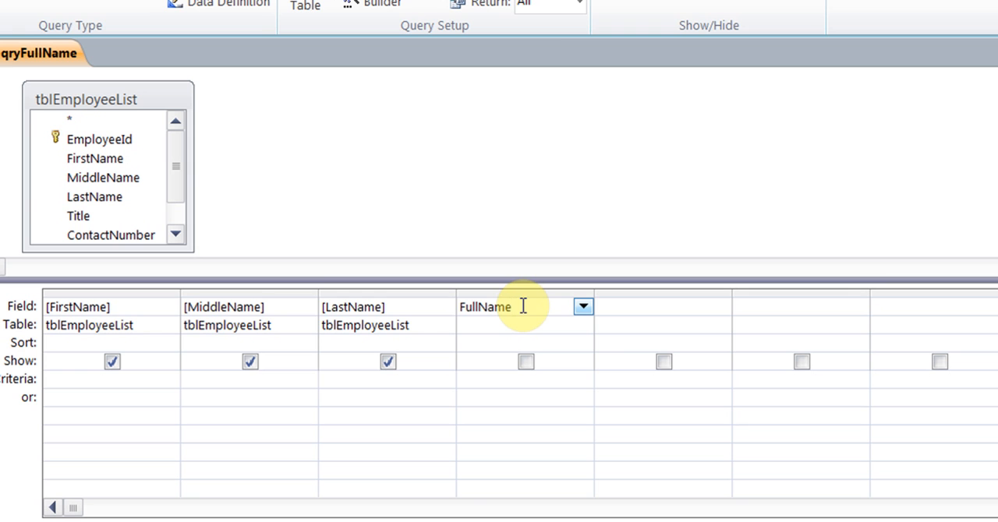
{"action": "type", "text": ":"}
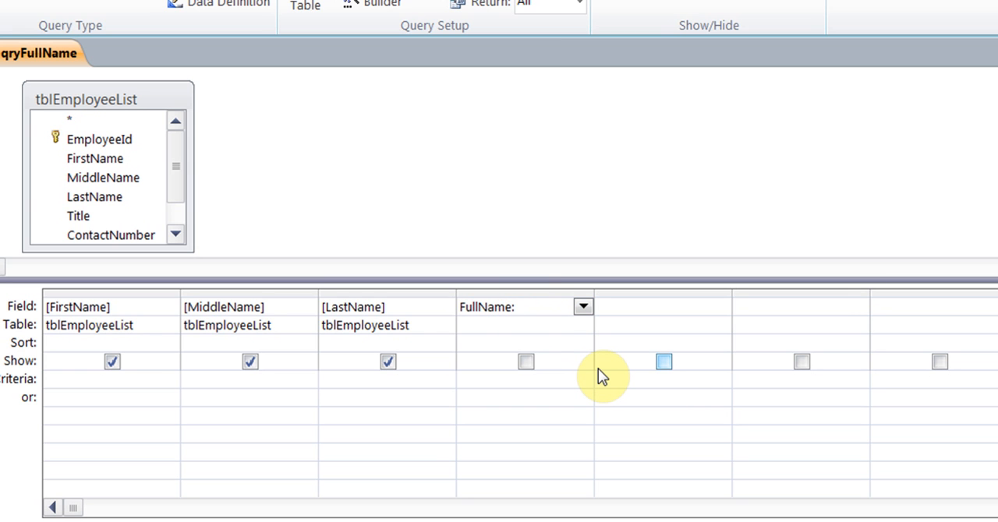
{"action": "right_click", "coordinate": [527, 307]}
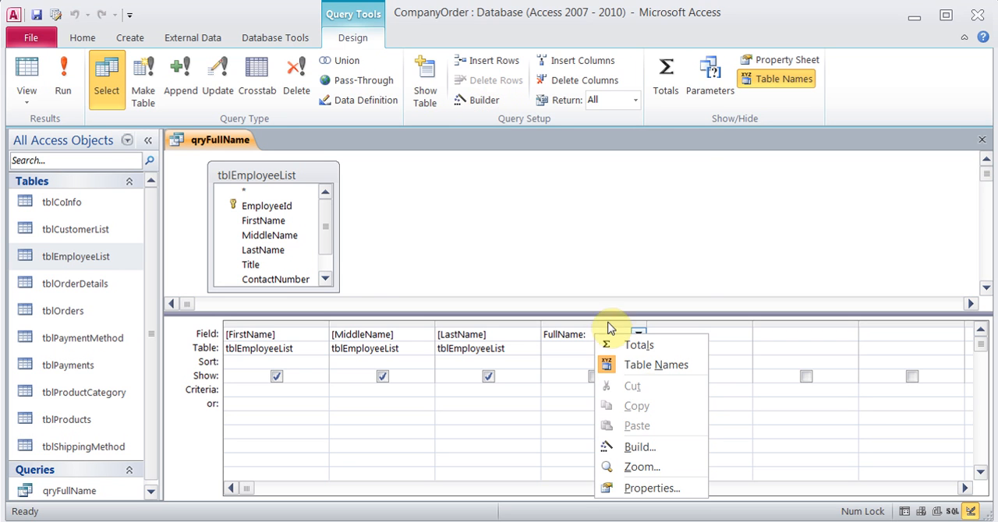
{"action": "left_click", "coordinate": [641, 446]}
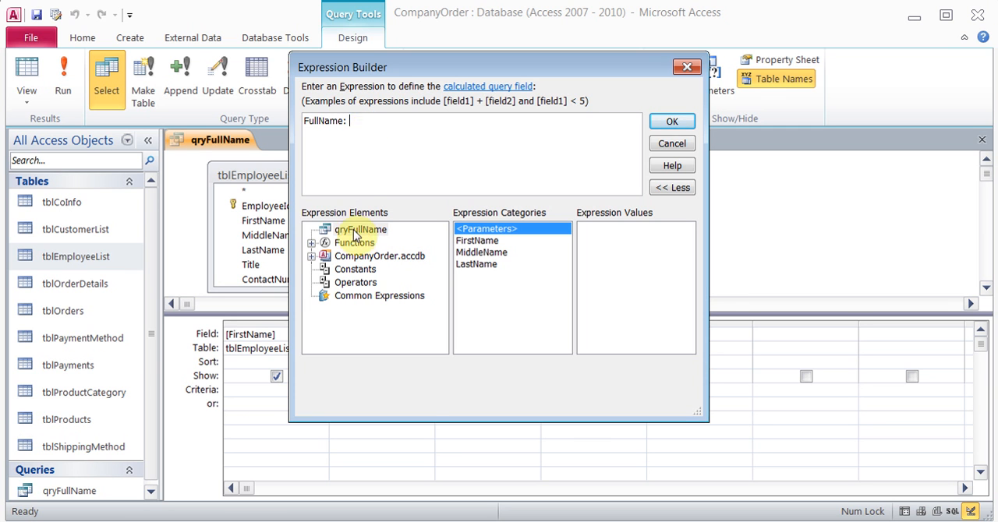
{"action": "left_click", "coordinate": [311, 244]}
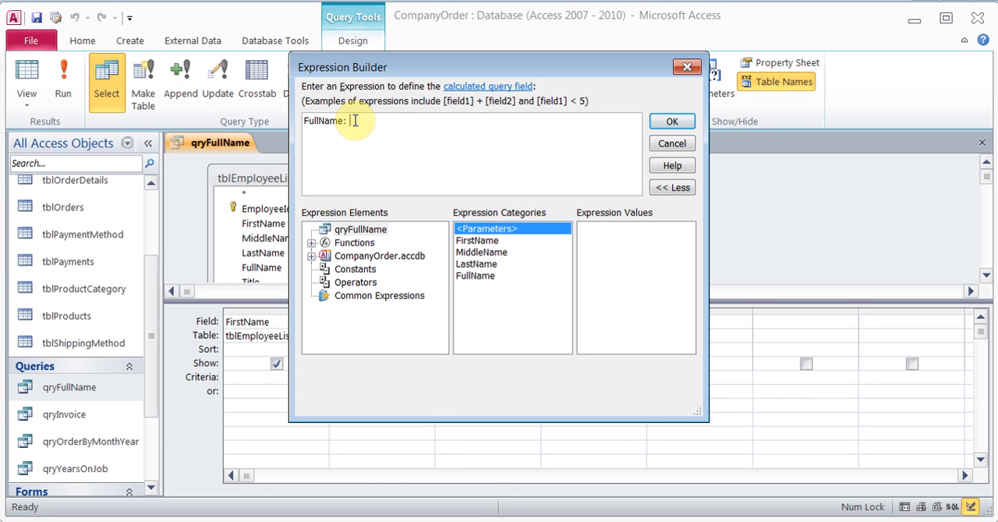
Define FullName as [FirstName] & " " & [MiddleName] & " " & [LastName], copying the formula from the Notepad notes, and accept the expression
{"action": "type", "text": "First"}
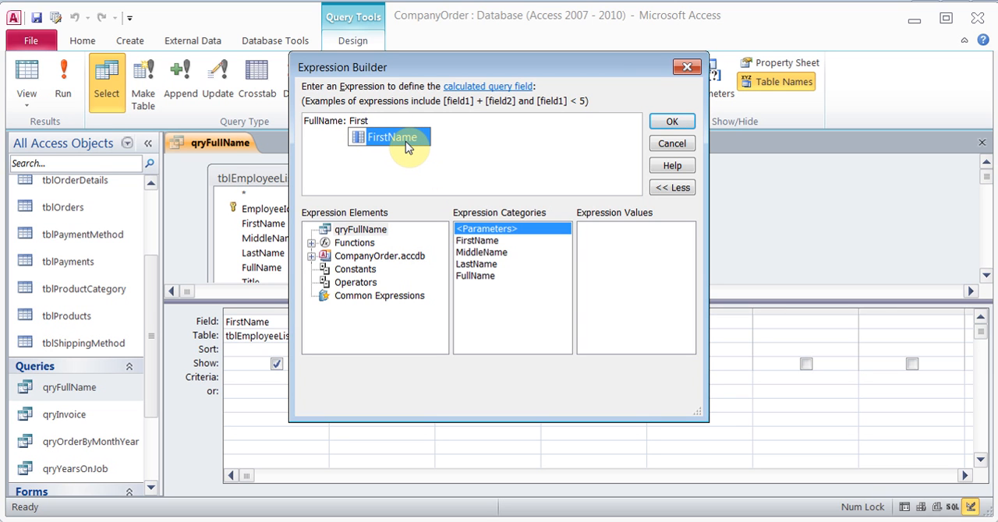
{"action": "double_click", "coordinate": [406, 141]}
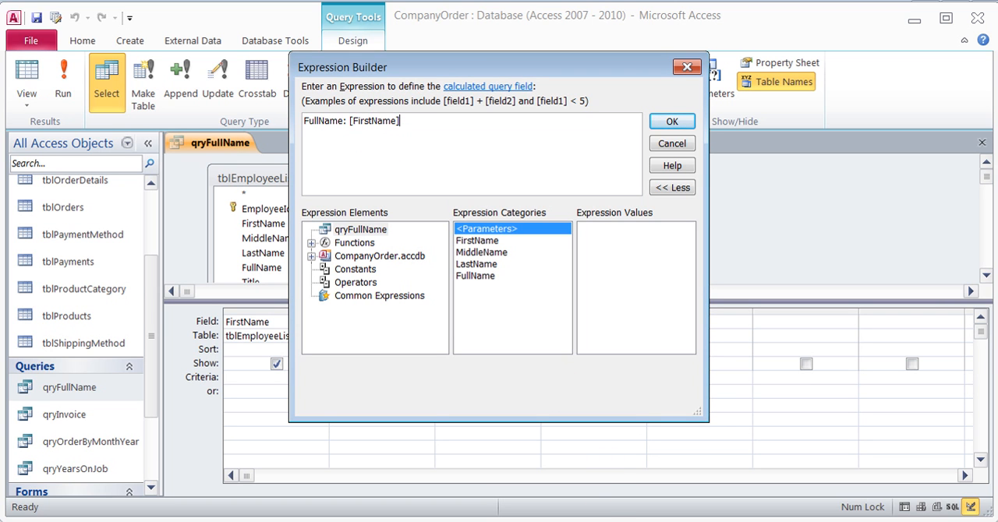
{"action": "key", "text": "alt+Tab"}
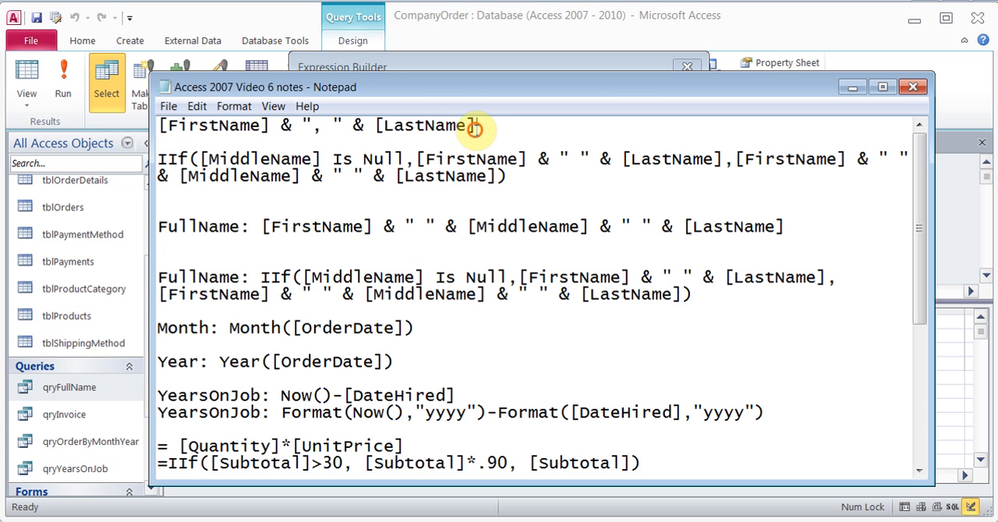
{"action": "left_click_drag", "start_coordinate": [475, 126], "coordinate": [158, 126]}
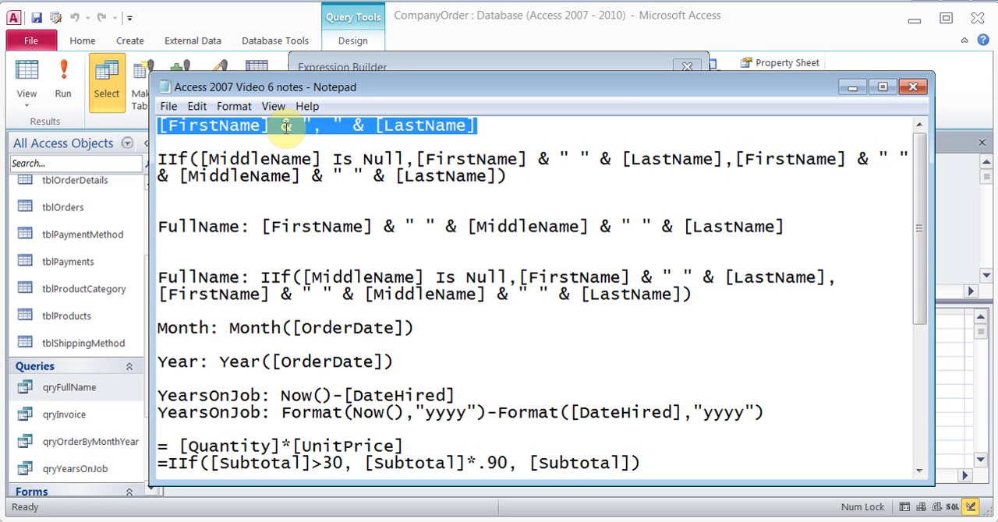
{"action": "left_click_drag", "start_coordinate": [262, 226], "coordinate": [801, 227]}
{"action": "key", "text": "ctrl+c"}
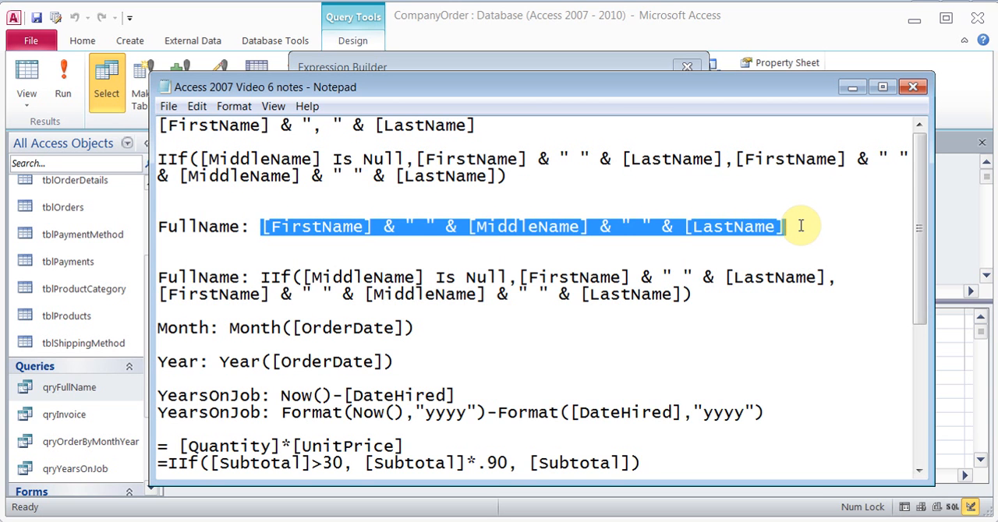
{"action": "key", "text": "alt+Tab"}
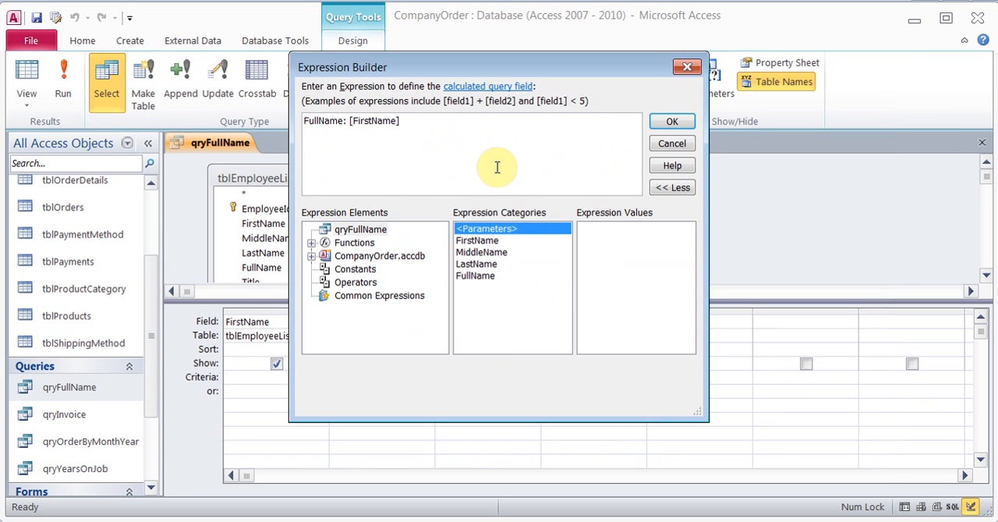
{"action": "left_click_drag", "start_coordinate": [349, 121], "coordinate": [439, 119]}
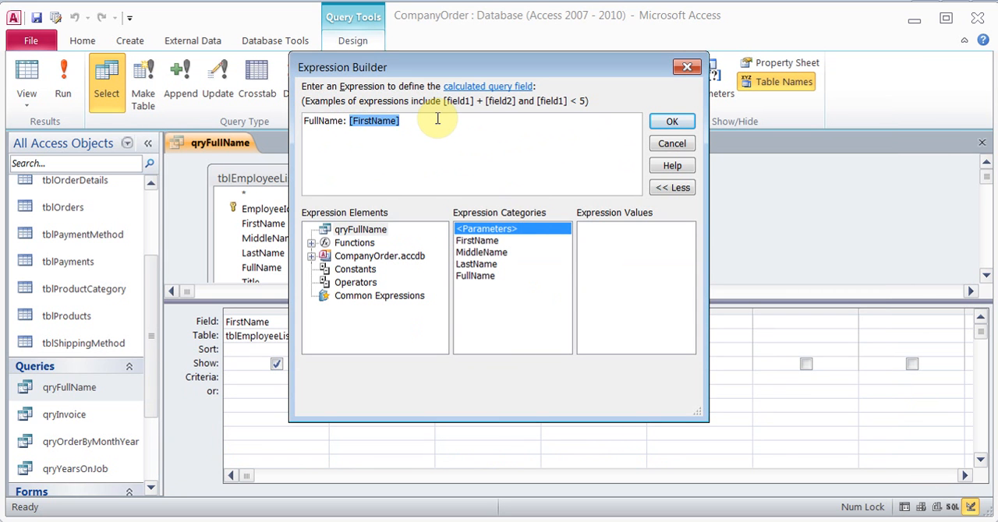
{"action": "key", "text": "ctrl+v"}
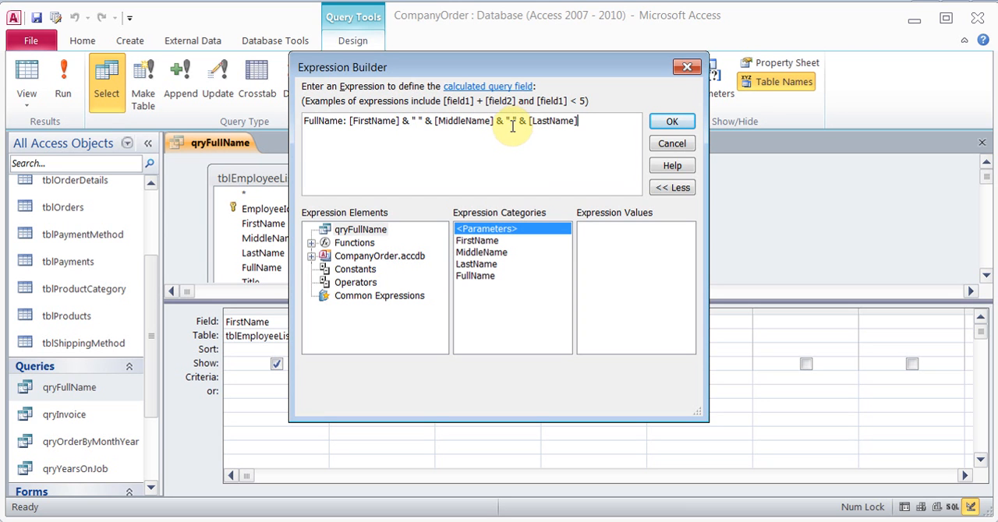
{"action": "left_click", "coordinate": [672, 123]}
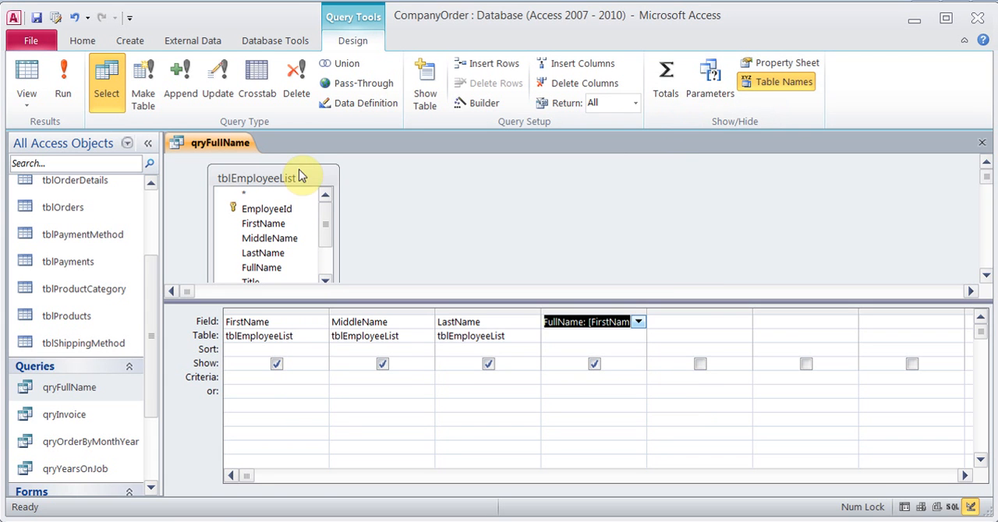
Run the query and examine the spacing in the FullName value of the employee without a middle name
{"action": "left_click", "coordinate": [66, 86]}
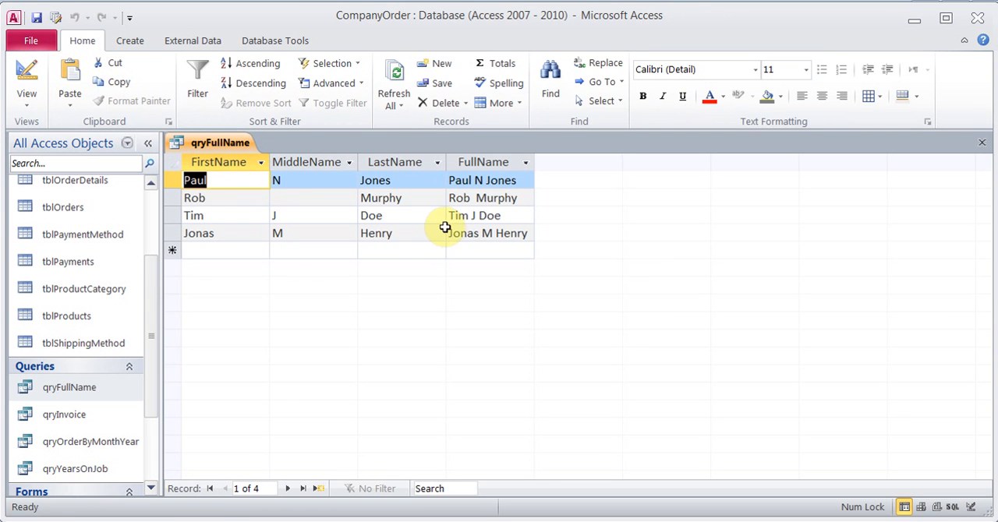
{"action": "left_click", "coordinate": [480, 201]}
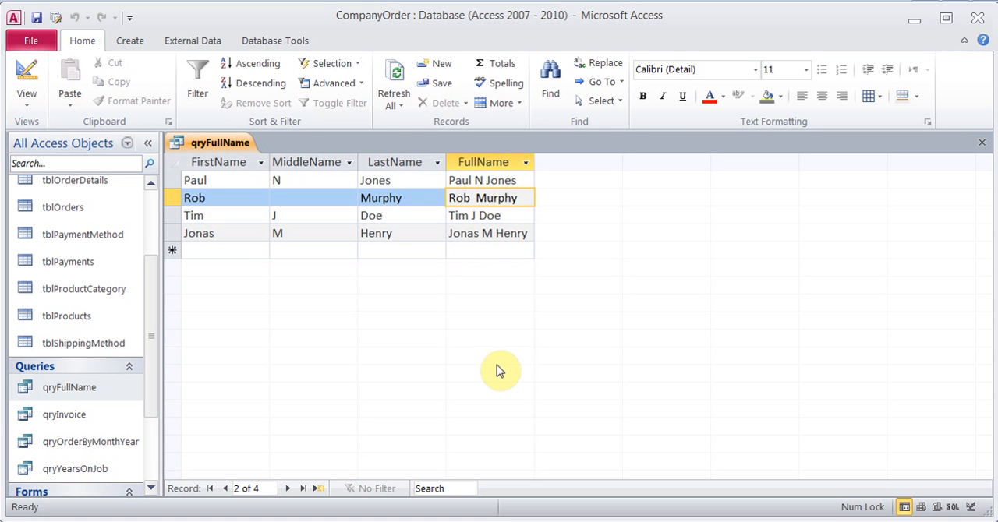
{"action": "key", "text": "Right"}
{"action": "key", "text": "Left"}
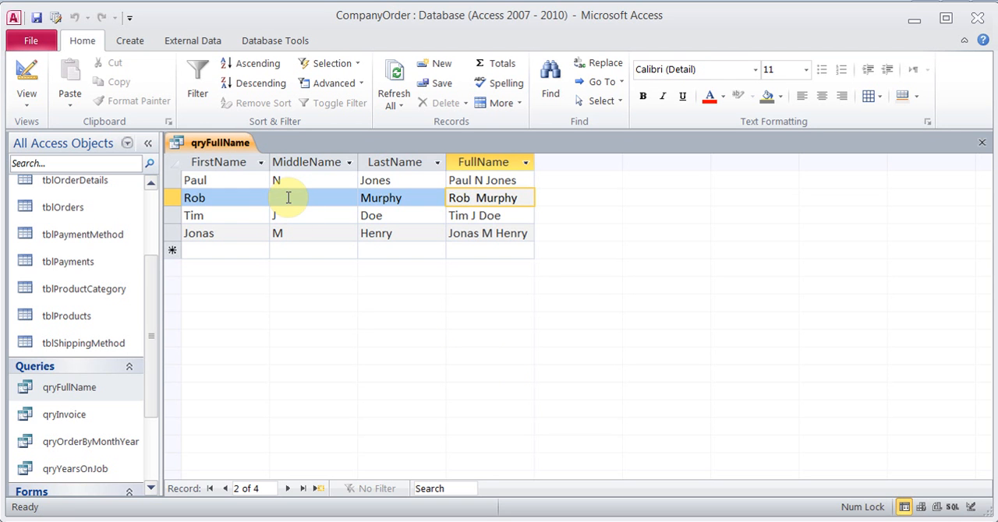
Replace the FullName expression with IIf([MiddleName] Is Null,[FirstName] & " " & [LastName],[FirstName] & " " & [MiddleName] & " " & [LastName]) from the Notepad notes
{"action": "left_click", "coordinate": [27, 74]}
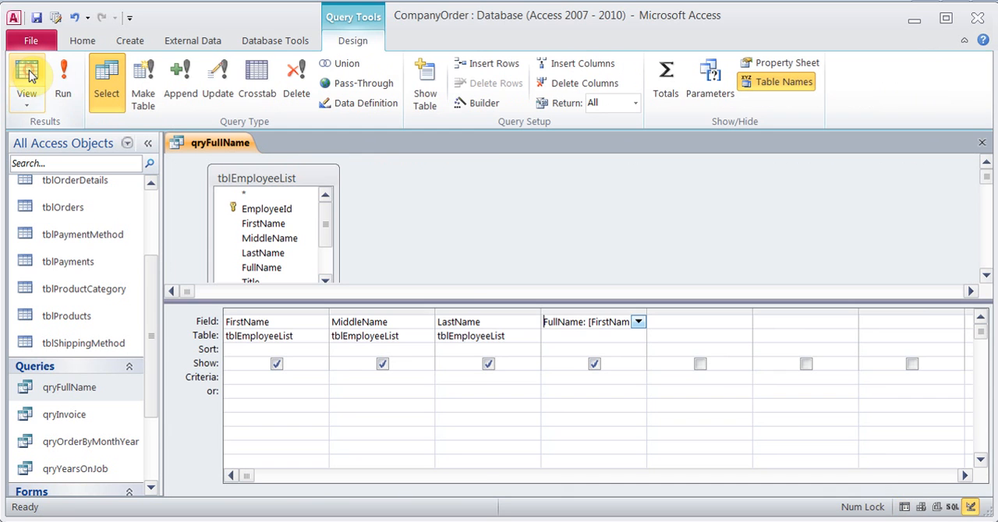
{"action": "right_click", "coordinate": [581, 324]}
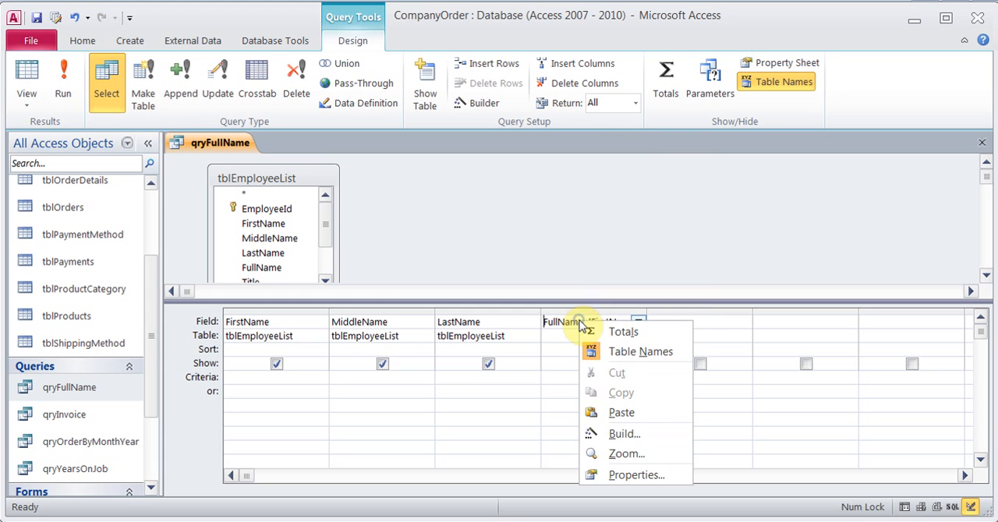
{"action": "left_click", "coordinate": [622, 434]}
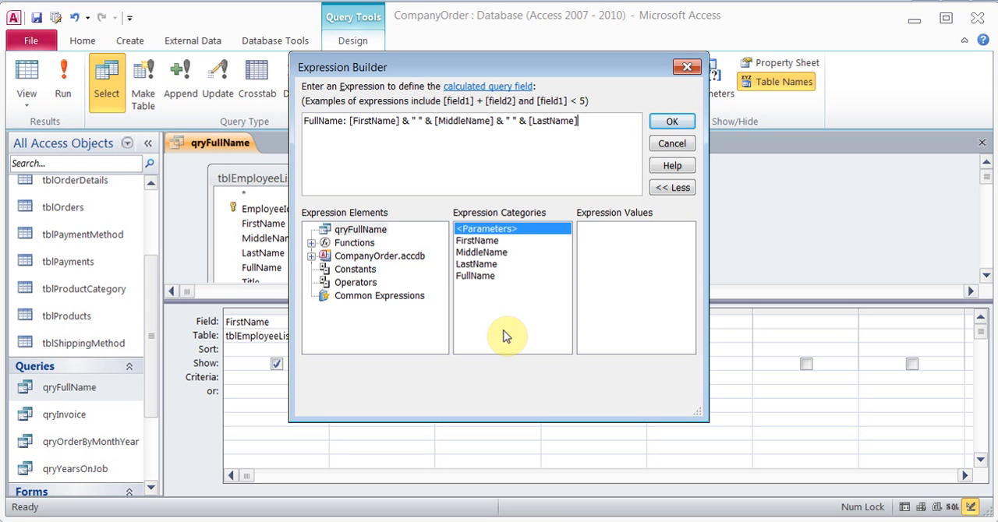
{"action": "key", "text": "alt+Tab"}
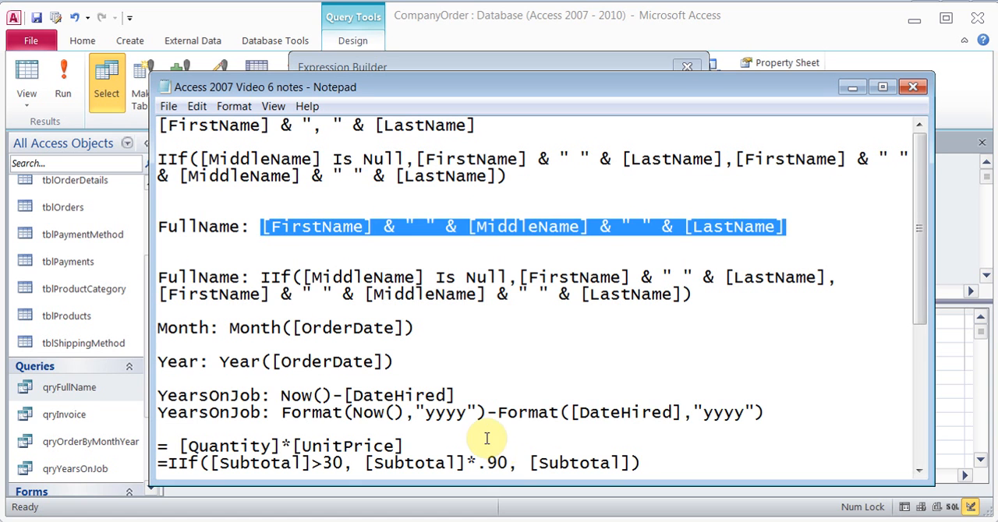
{"action": "left_click_drag", "start_coordinate": [260, 278], "coordinate": [729, 291]}
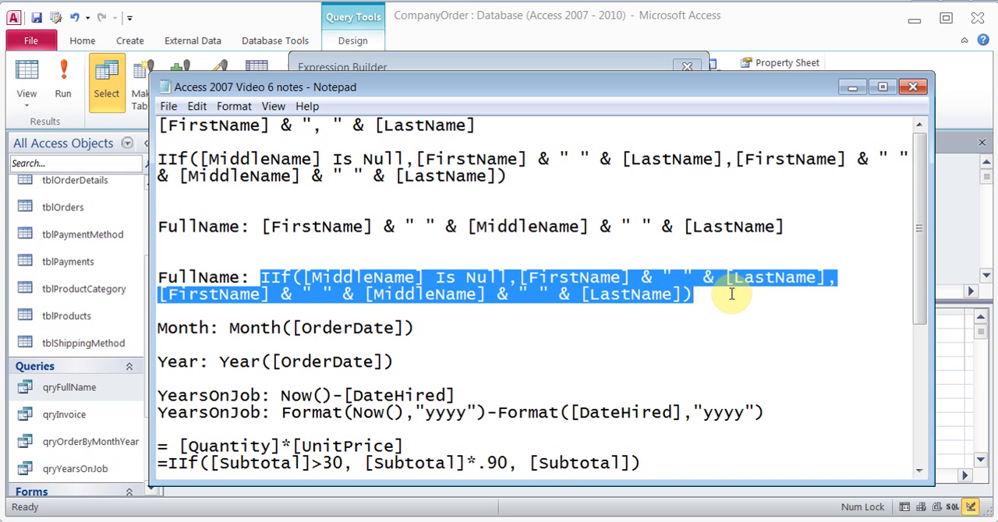
{"action": "key", "text": "alt+Tab"}
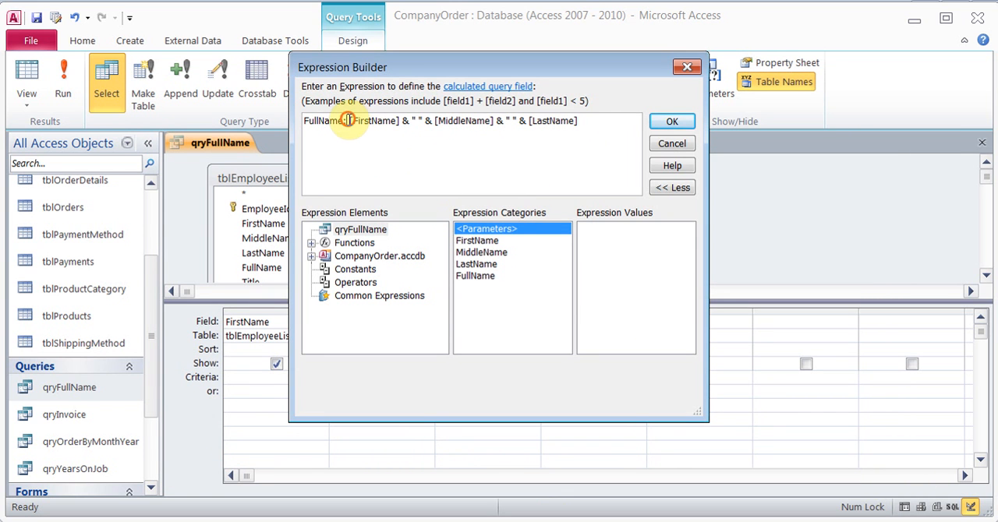
{"action": "left_click_drag", "start_coordinate": [350, 120], "coordinate": [582, 108]}
{"action": "type", "text": "IIf([MiddleName] Is Null,[FirstName] & \" \" & [LastName],[FirstName] & \" \" & [MiddleName] & \" \" & [LastName])"}
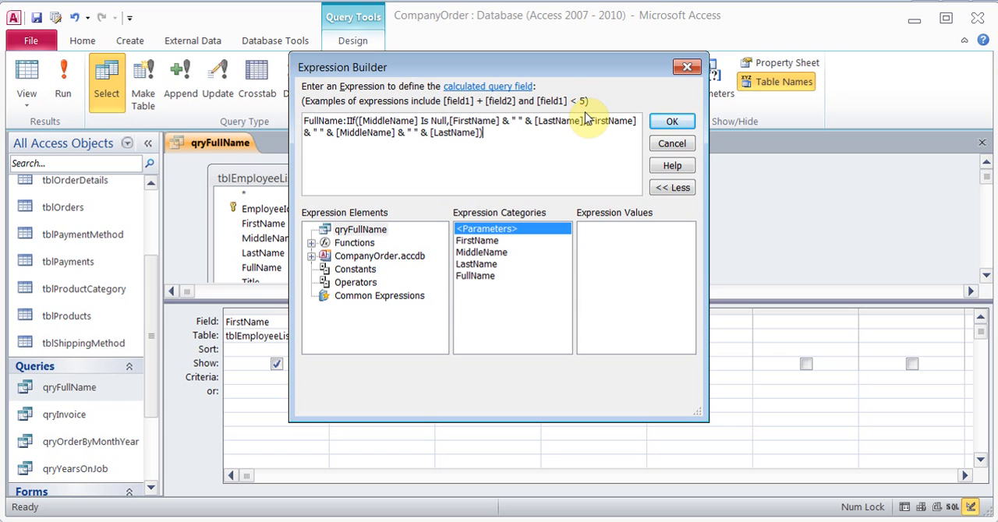
{"action": "left_click", "coordinate": [672, 122]}
Run the revised query, check the FullName value of the employee without a middle name, and close qryFullName
{"action": "left_click", "coordinate": [62, 92]}
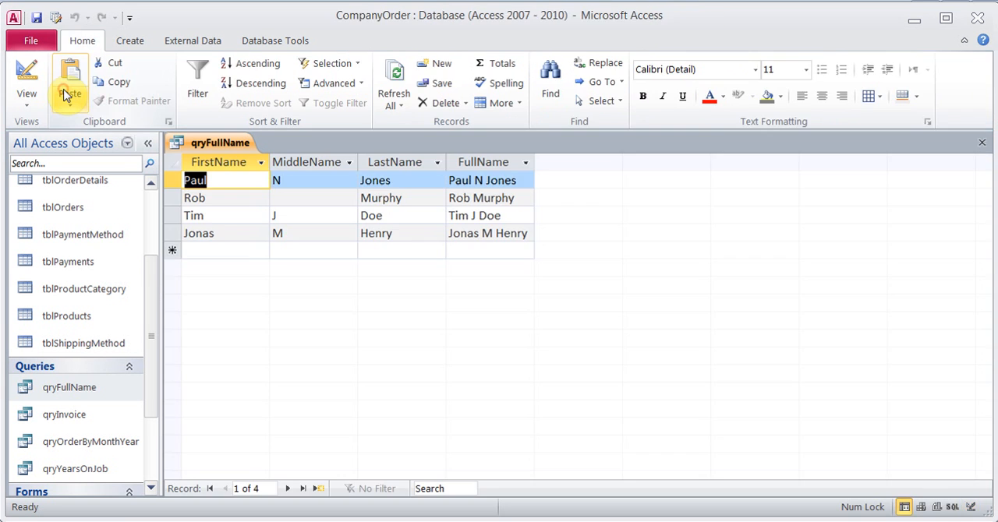
{"action": "left_click", "coordinate": [606, 202]}
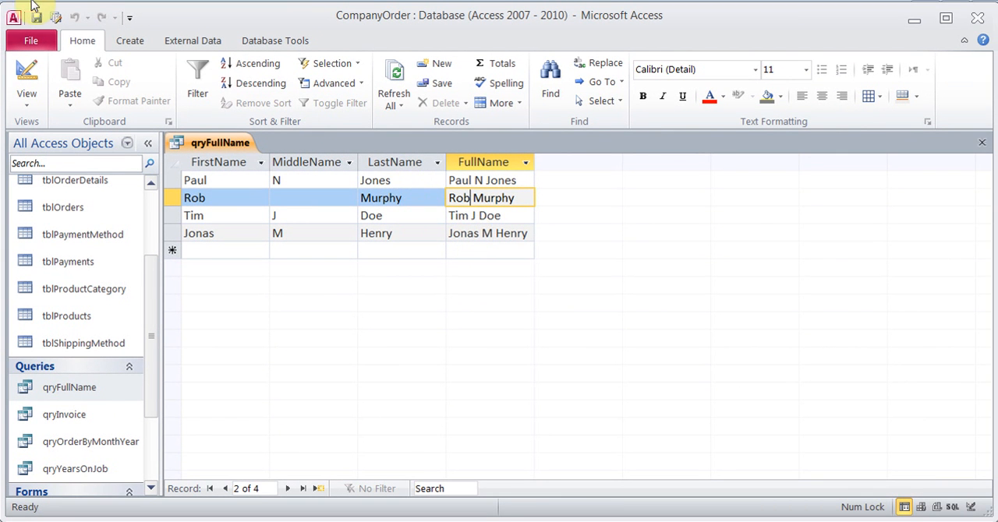
{"action": "left_click", "coordinate": [982, 145]}
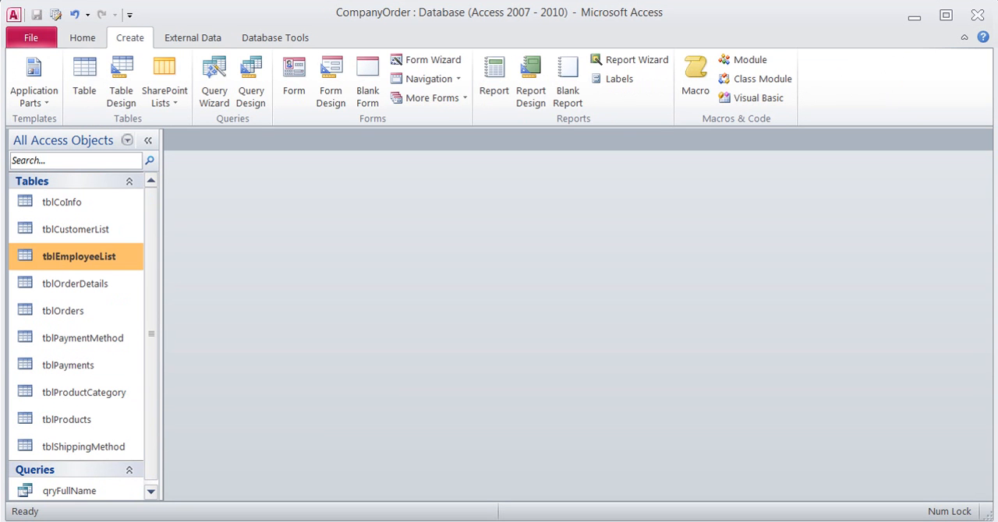
Open tblEmployeeList in Design View and insert a Text field named FullName between LastName and Title
{"action": "right_click", "coordinate": [92, 256]}
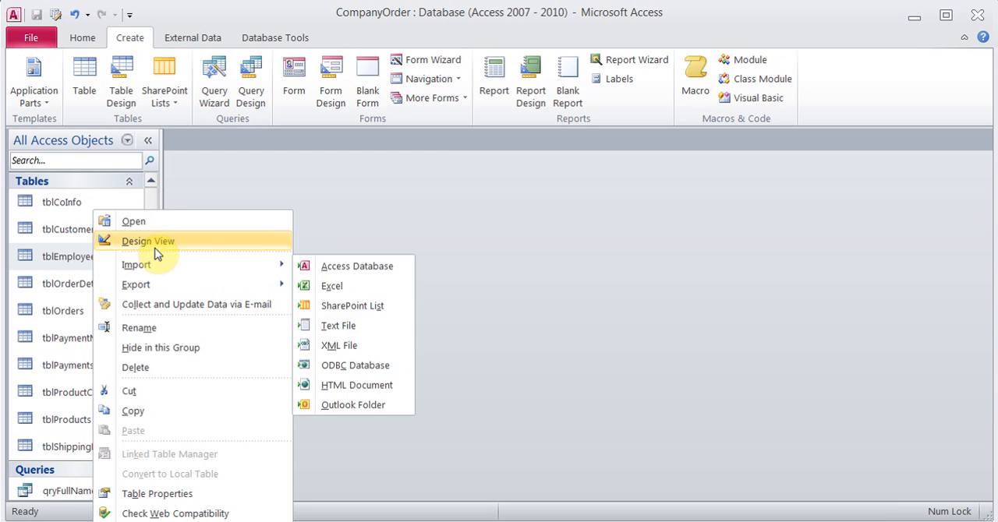
{"action": "left_click", "coordinate": [152, 243]}
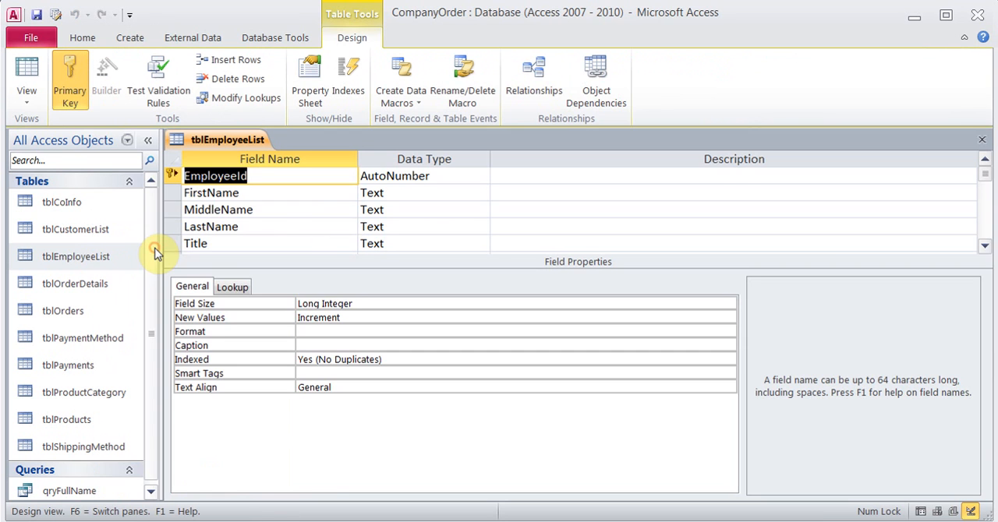
{"action": "left_click", "coordinate": [985, 246]}
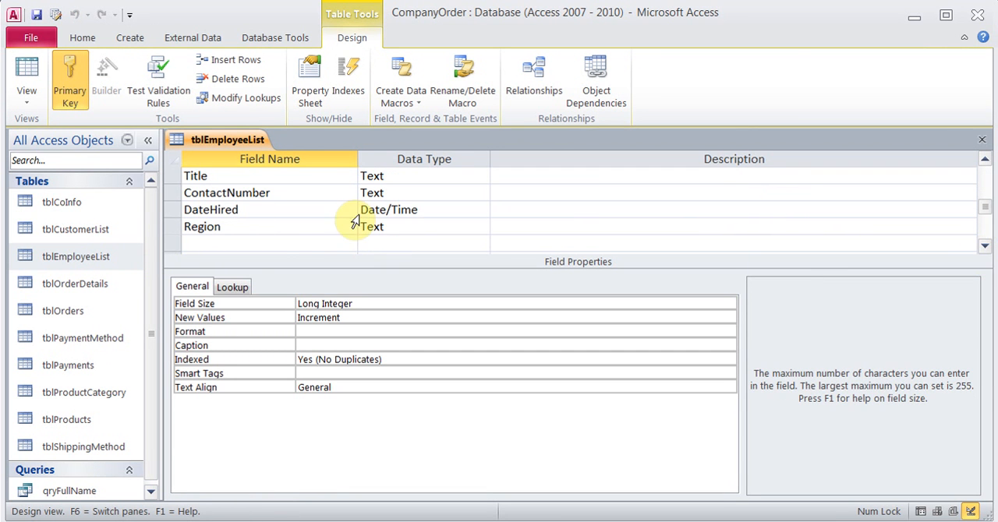
{"action": "left_click", "coordinate": [250, 246]}
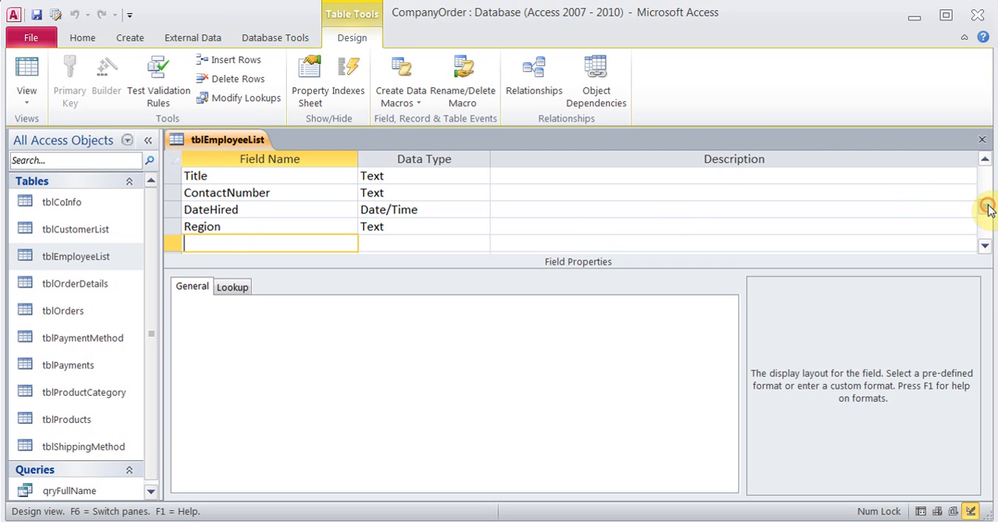
{"action": "left_click_drag", "start_coordinate": [987, 205], "coordinate": [988, 187]}
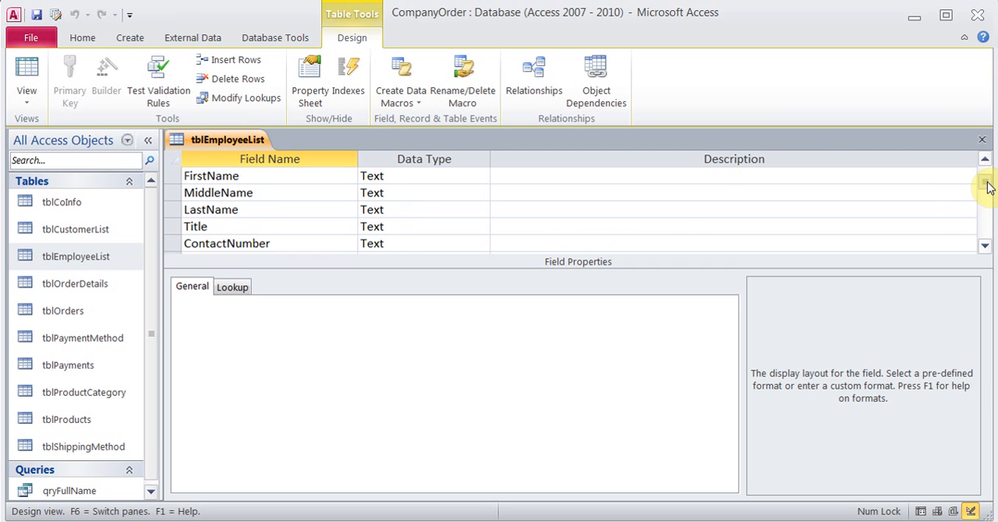
{"action": "left_click", "coordinate": [220, 227]}
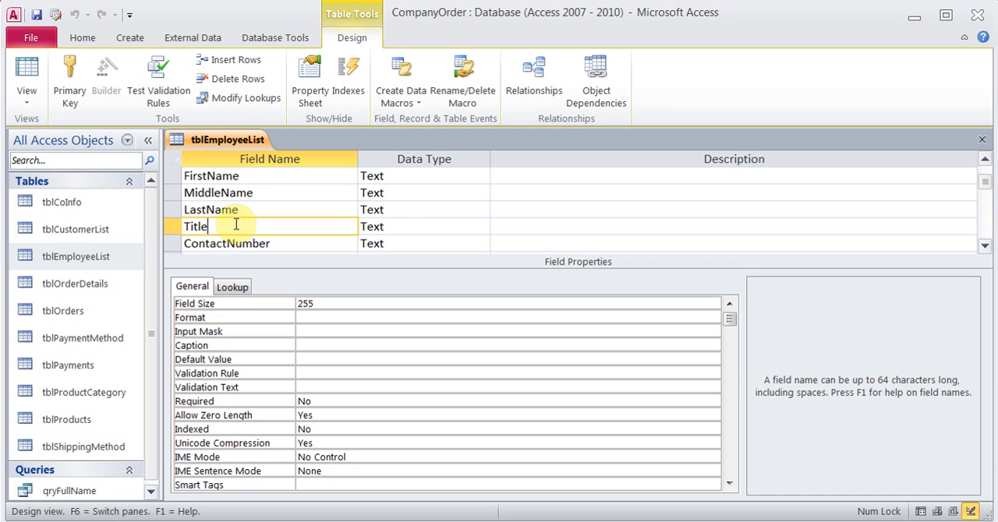
{"action": "left_click", "coordinate": [241, 66]}
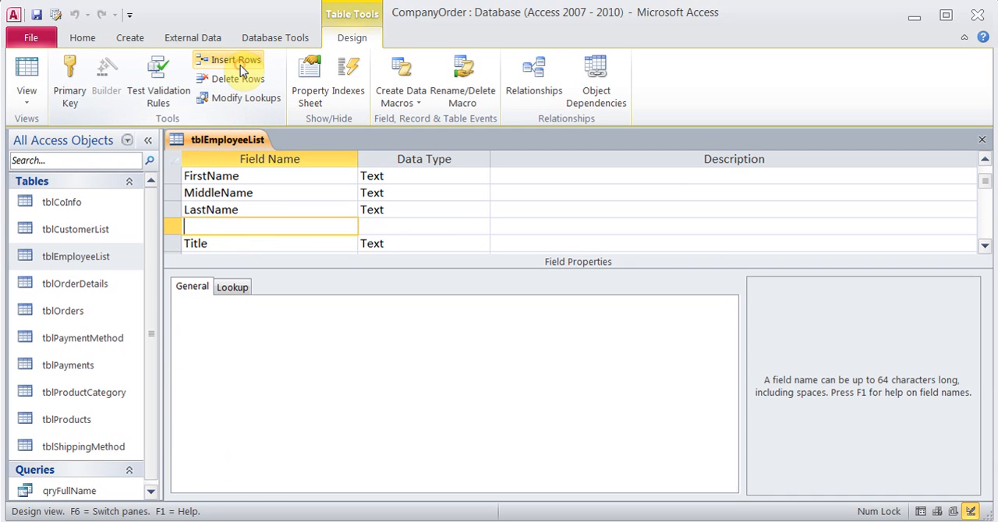
{"action": "type", "text": "FullName"}
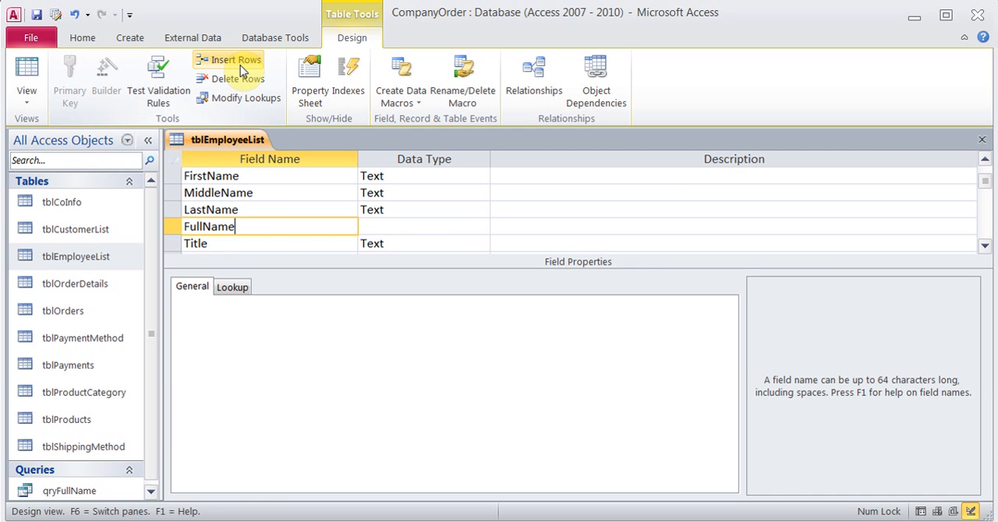
{"action": "key", "text": "Tab"}
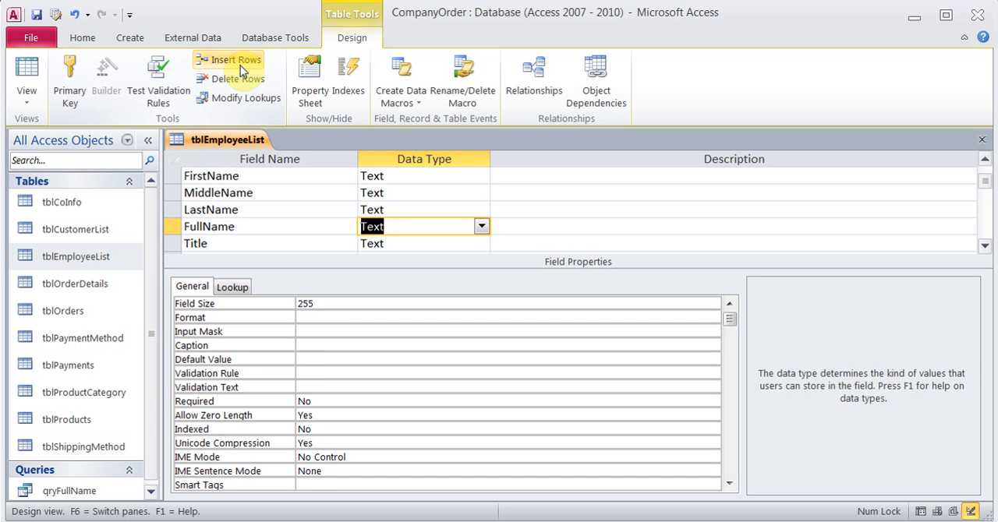
Set the FullName field's caption to Full Name
{"action": "left_click", "coordinate": [306, 345]}
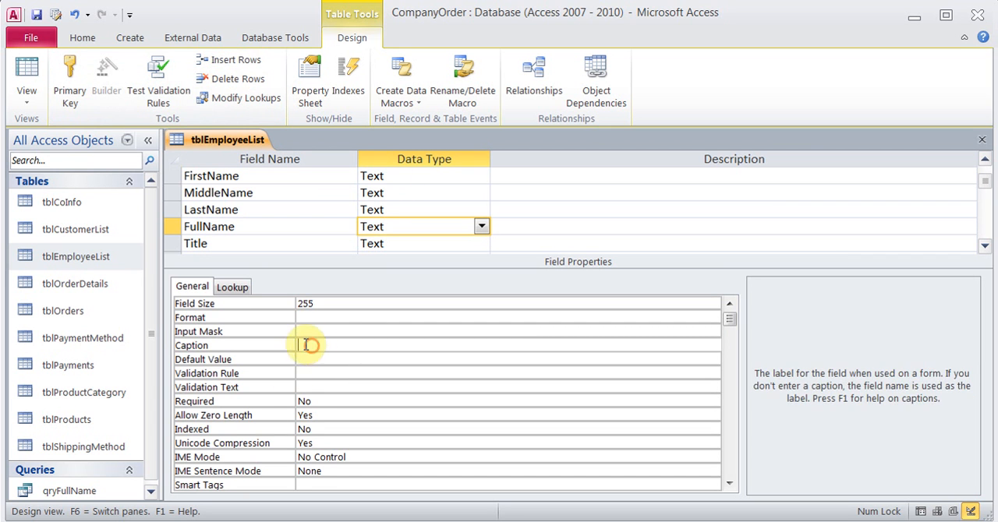
{"action": "type", "text": "Full Na"}
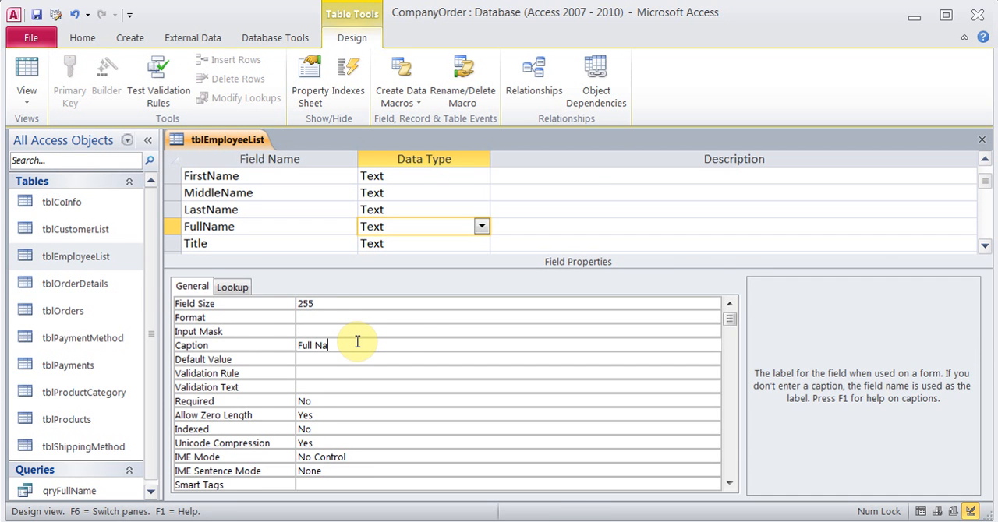
{"action": "type", "text": "me"}
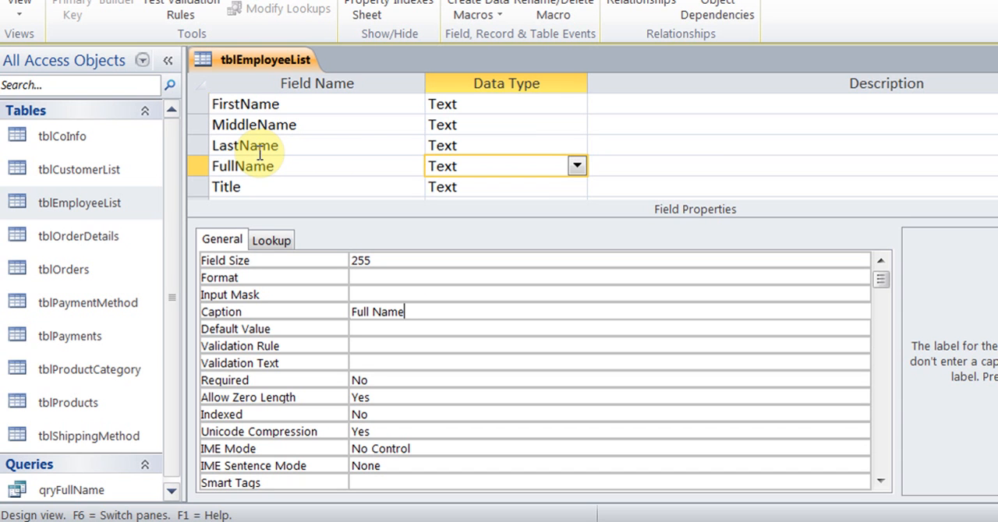
Try the LastName field name with a lowercase first letter, and restore the capital L
{"action": "left_click", "coordinate": [220, 147]}
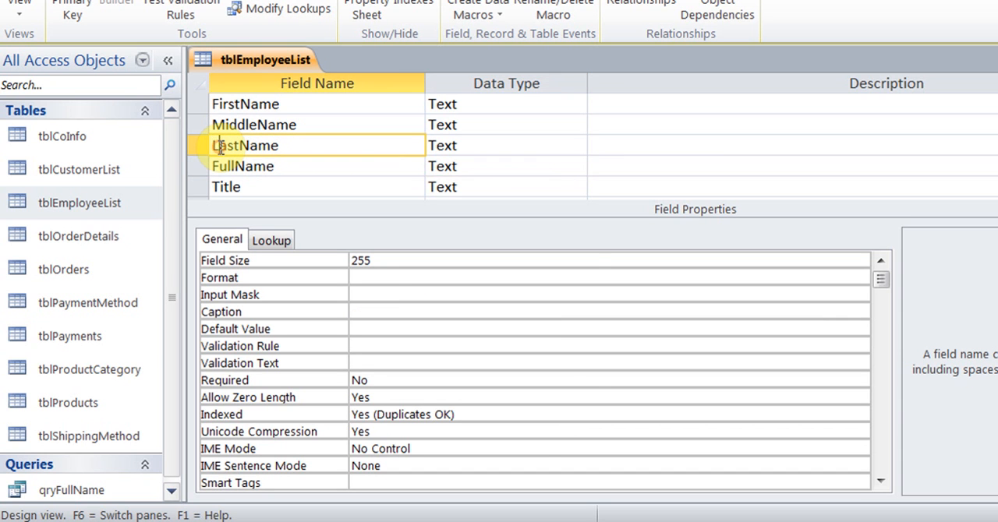
{"action": "key", "text": "BackSpace"}
{"action": "type", "text": "l"}
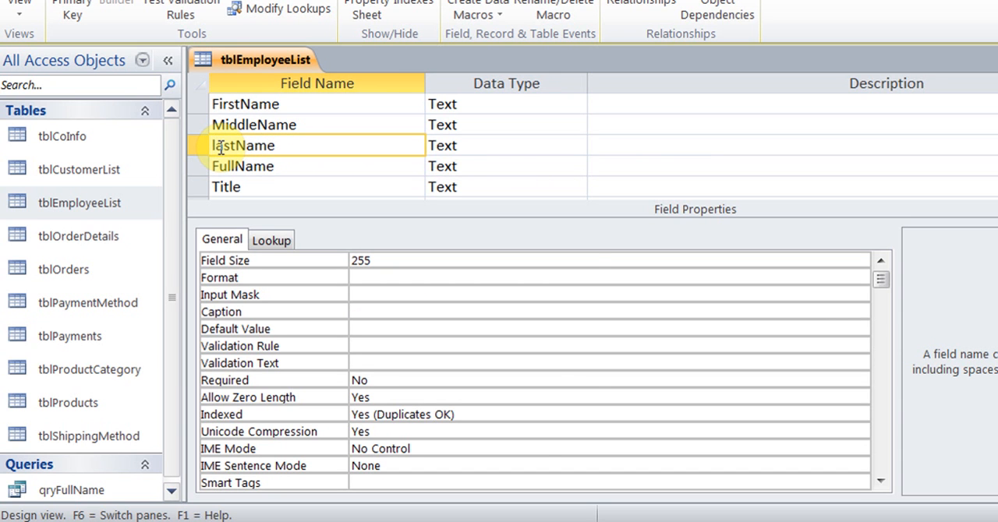
{"action": "left_click", "coordinate": [296, 145]}
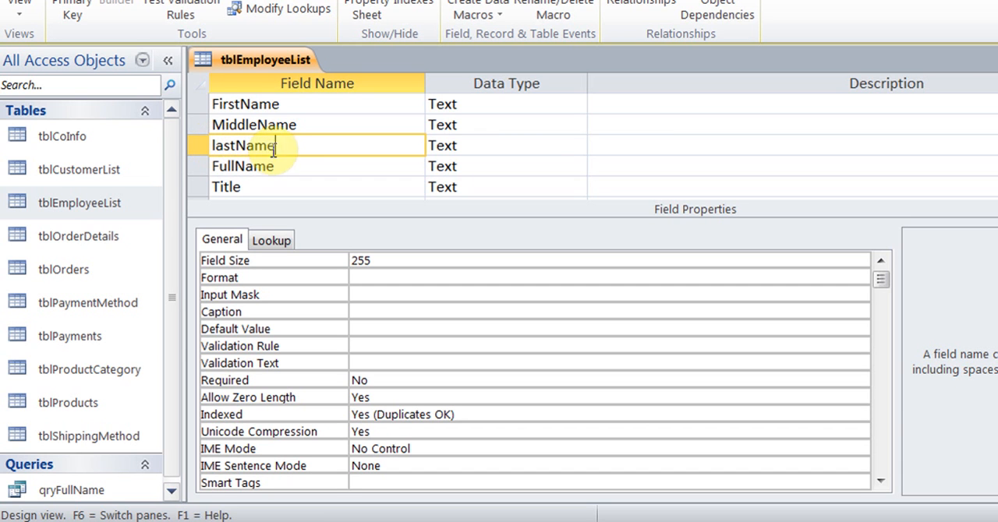
{"action": "left_click", "coordinate": [216, 146]}
{"action": "key", "text": "BackSpace"}
{"action": "type", "text": "L"}
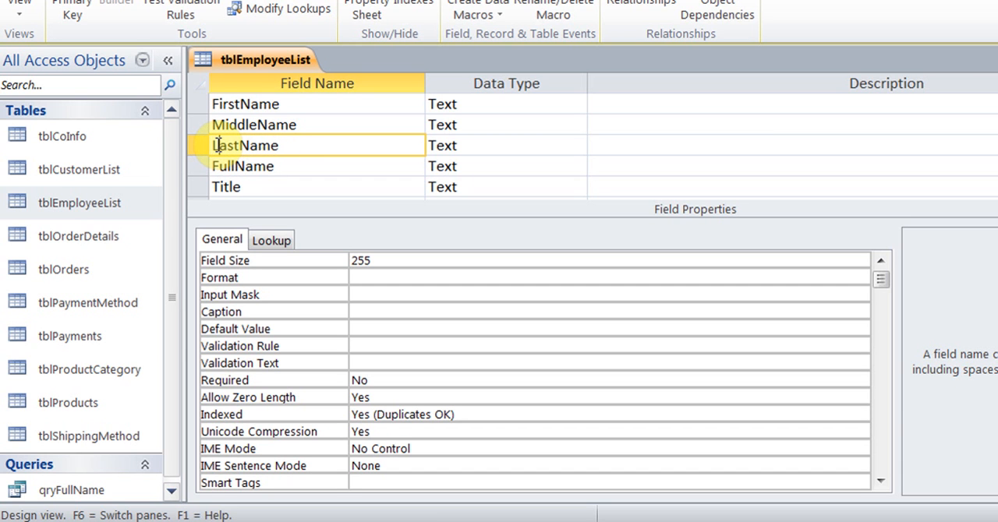
{"action": "key", "text": "Tab"}
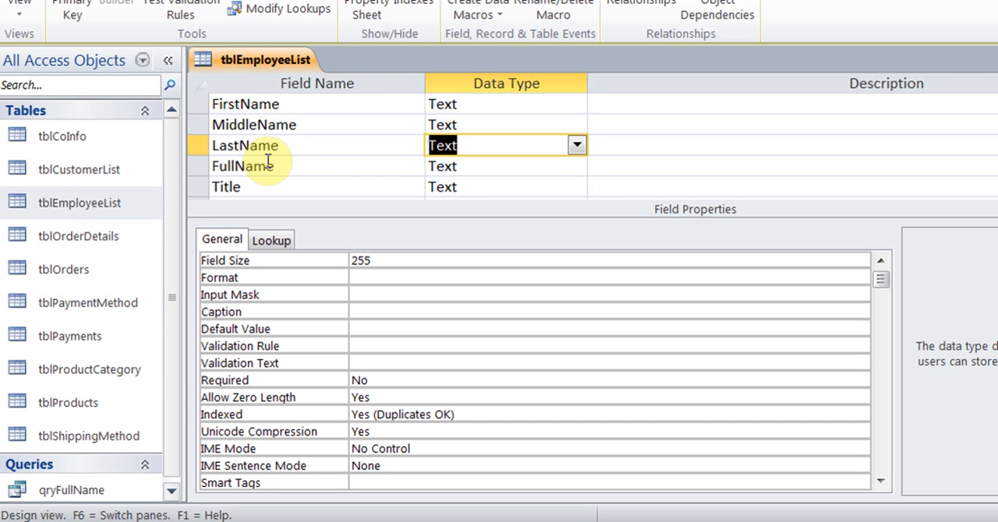
Set the FullName field's lookup display control to Combo Box
{"action": "left_click", "coordinate": [305, 164]}
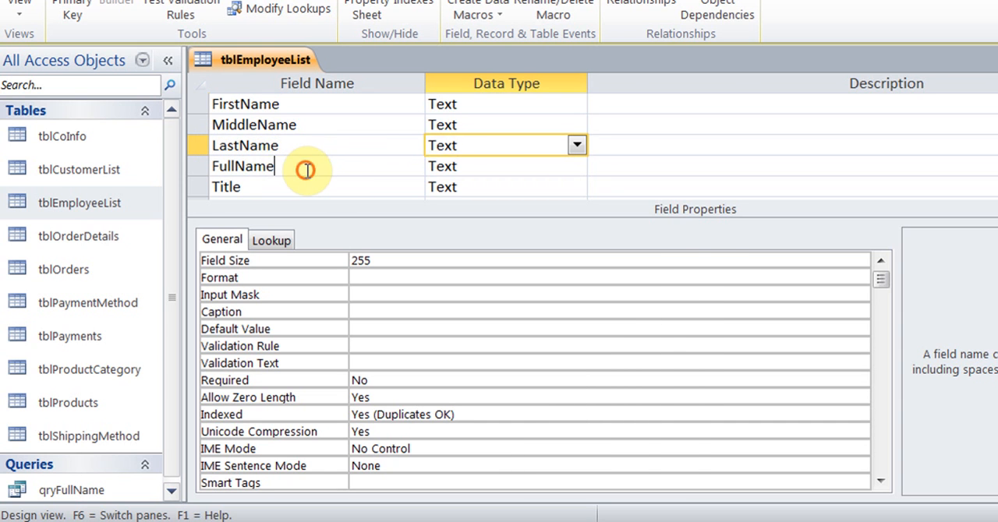
{"action": "left_click", "coordinate": [282, 241]}
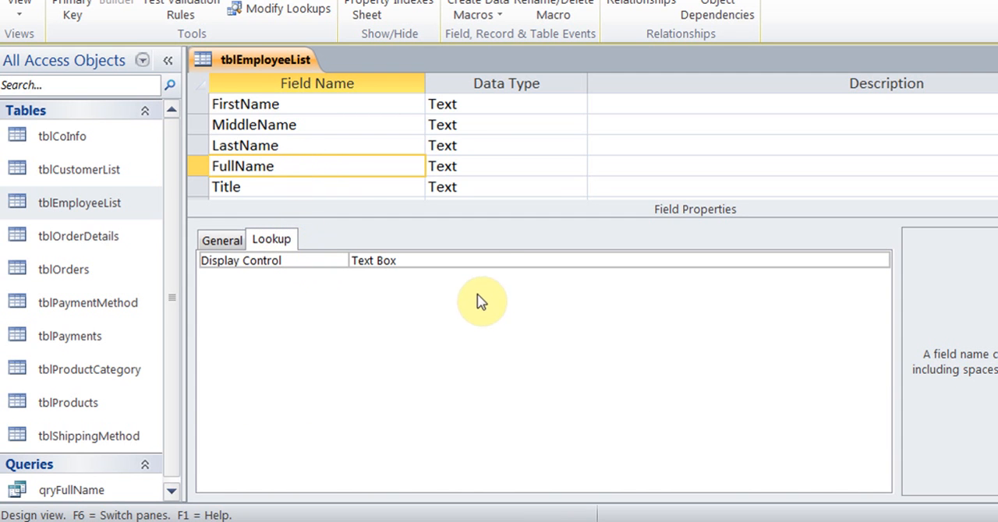
{"action": "left_click", "coordinate": [476, 261]}
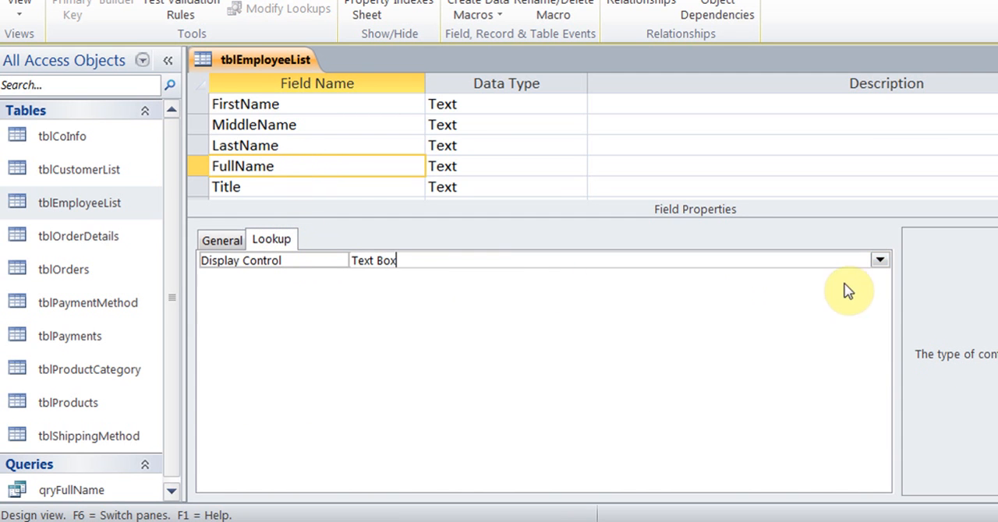
{"action": "left_click", "coordinate": [879, 259]}
{"action": "left_click", "coordinate": [718, 308]}
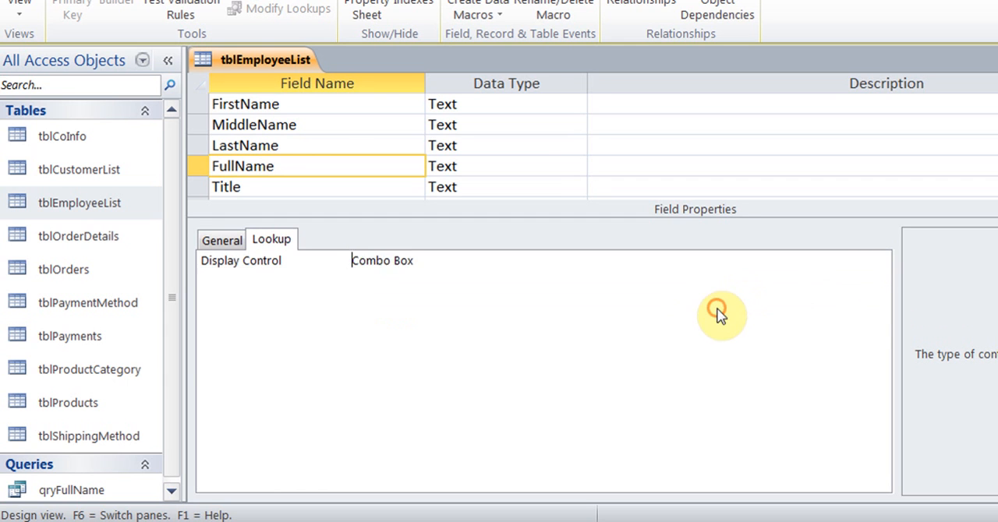
Set the row source of the FullName lookup to qryFullName and save the table
{"action": "left_click", "coordinate": [437, 277]}
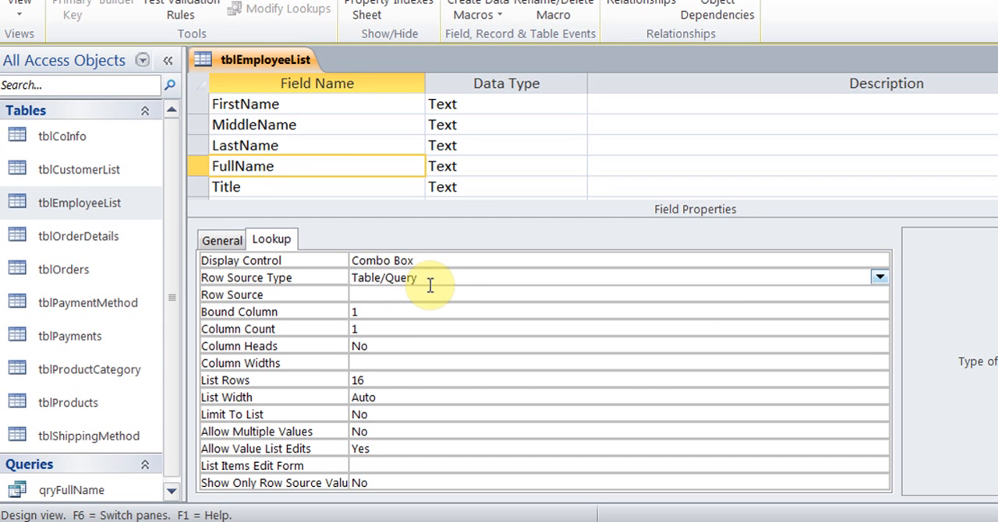
{"action": "left_click", "coordinate": [427, 294]}
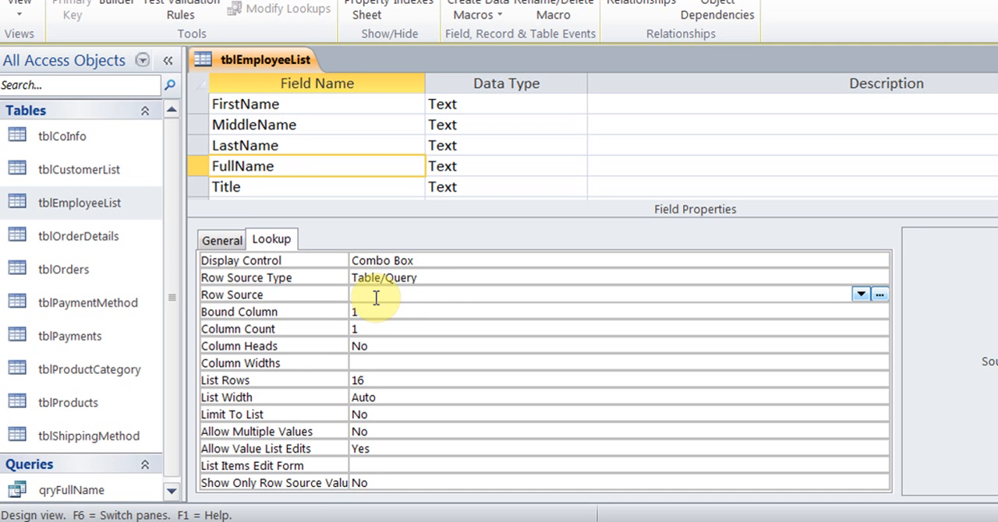
{"action": "left_click", "coordinate": [861, 295]}
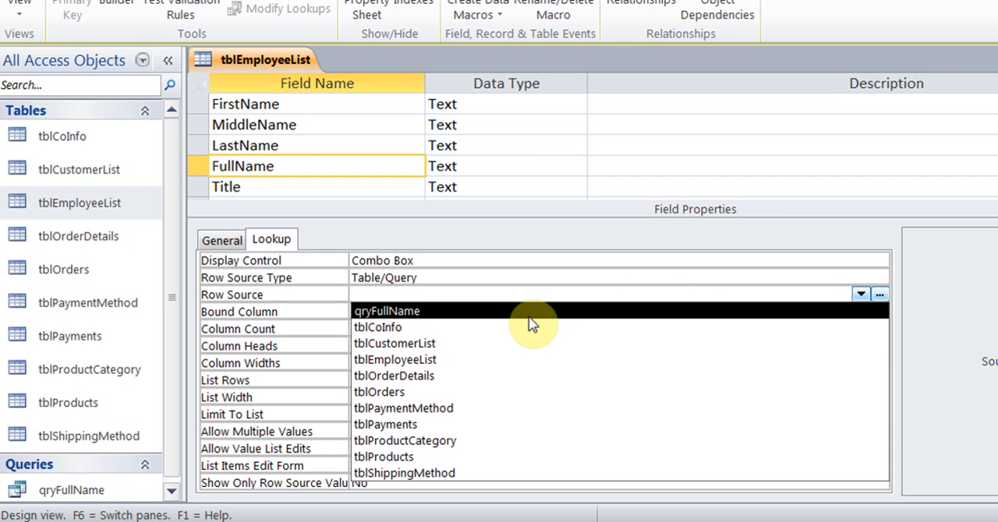
{"action": "left_click", "coordinate": [529, 314]}
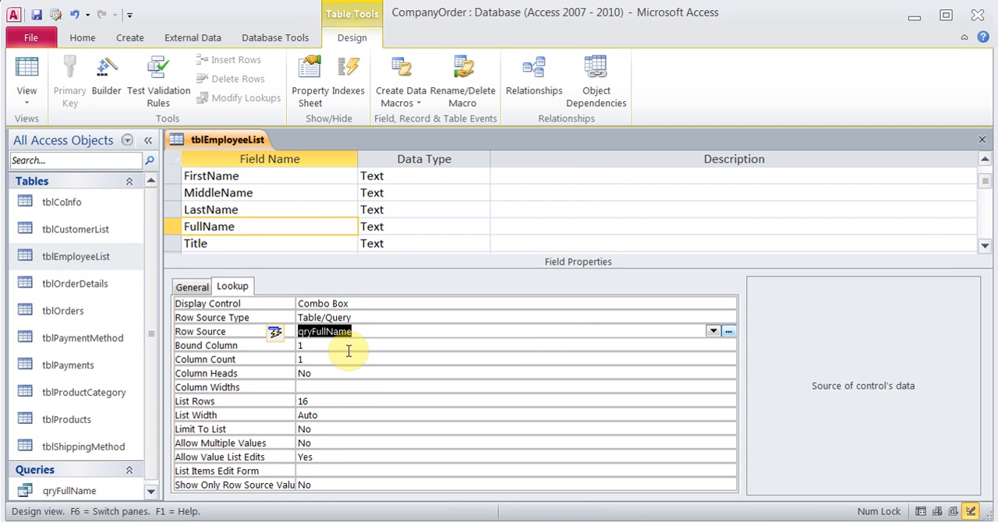
{"action": "left_click", "coordinate": [36, 14]}
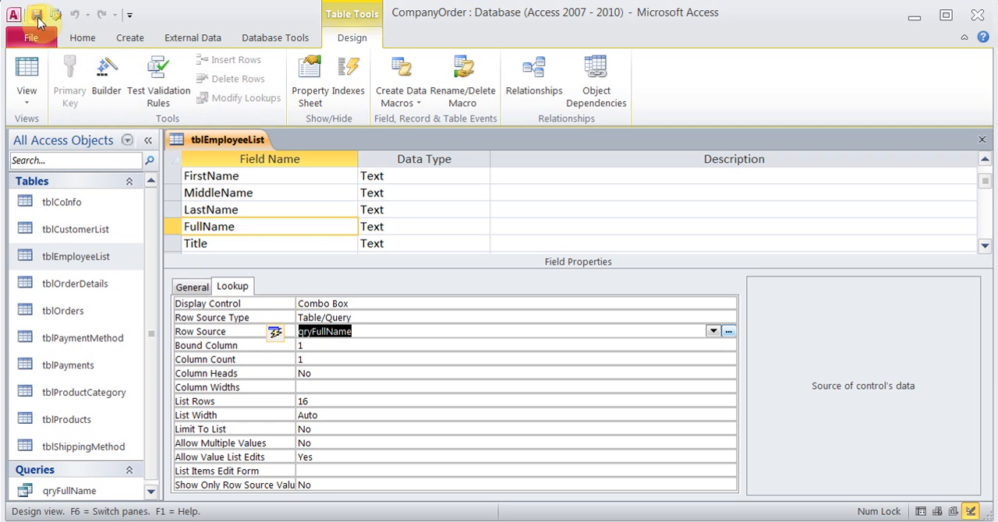
View tblEmployeeList as a datasheet and check the choices offered in the first record's Full Name list
{"action": "left_click", "coordinate": [30, 67]}
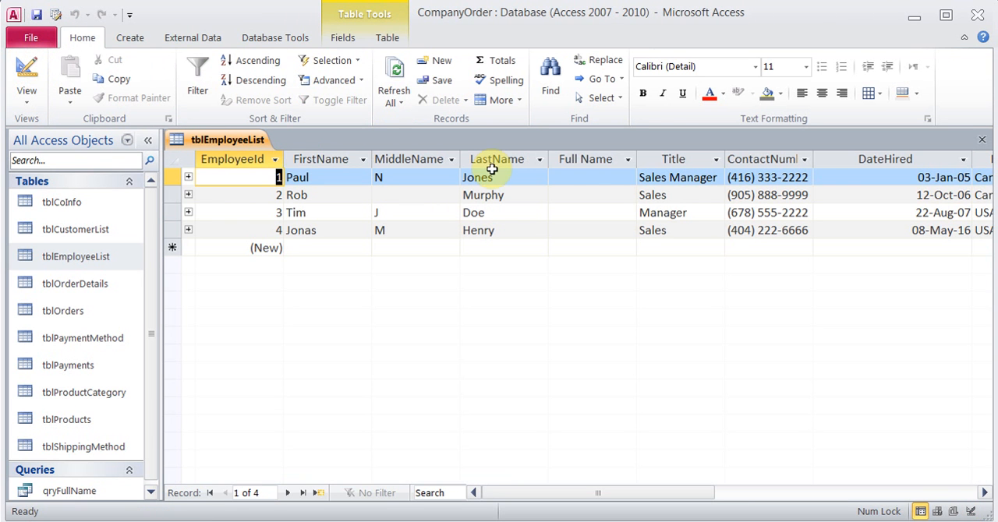
{"action": "left_click", "coordinate": [579, 177]}
{"action": "left_click", "coordinate": [628, 178]}
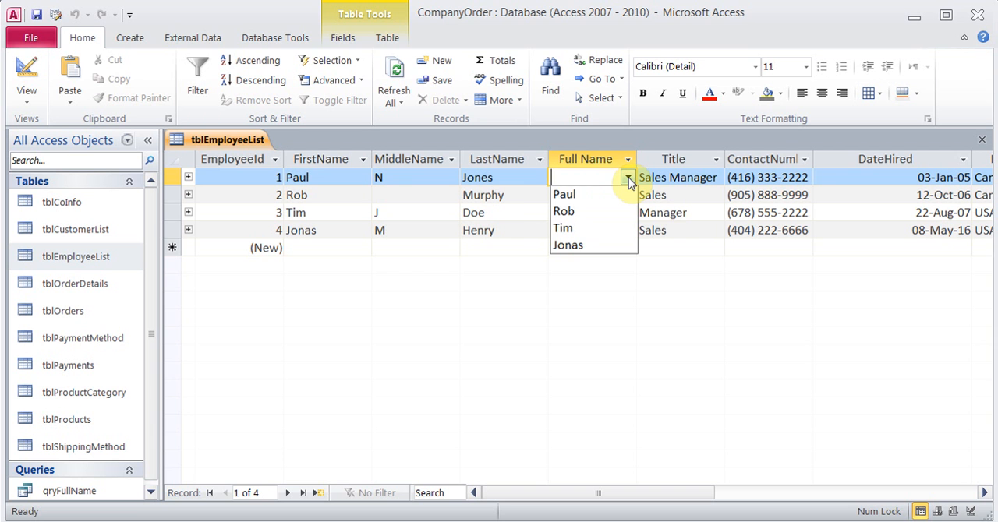
{"action": "left_click", "coordinate": [627, 178]}
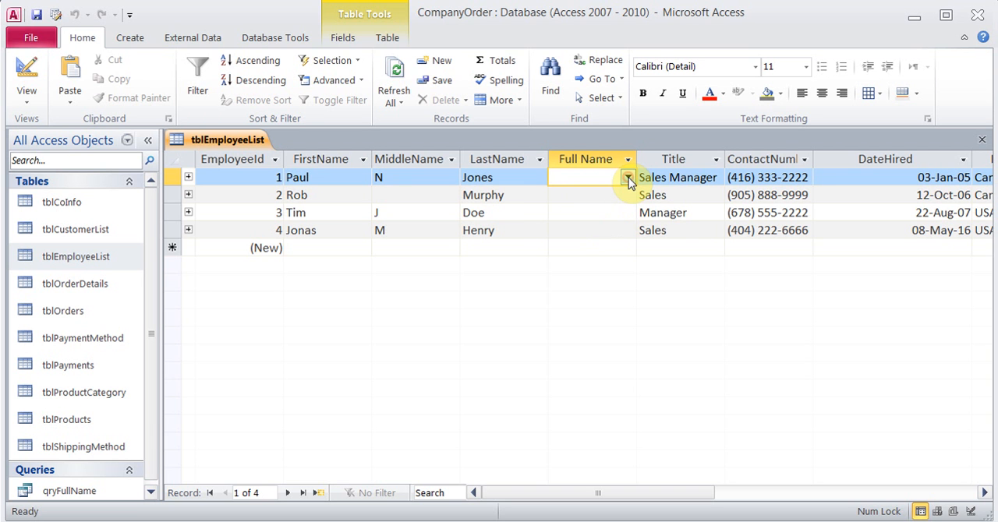
Return to the table design and set the FullName lookup's column count to 4
{"action": "left_click", "coordinate": [27, 77]}
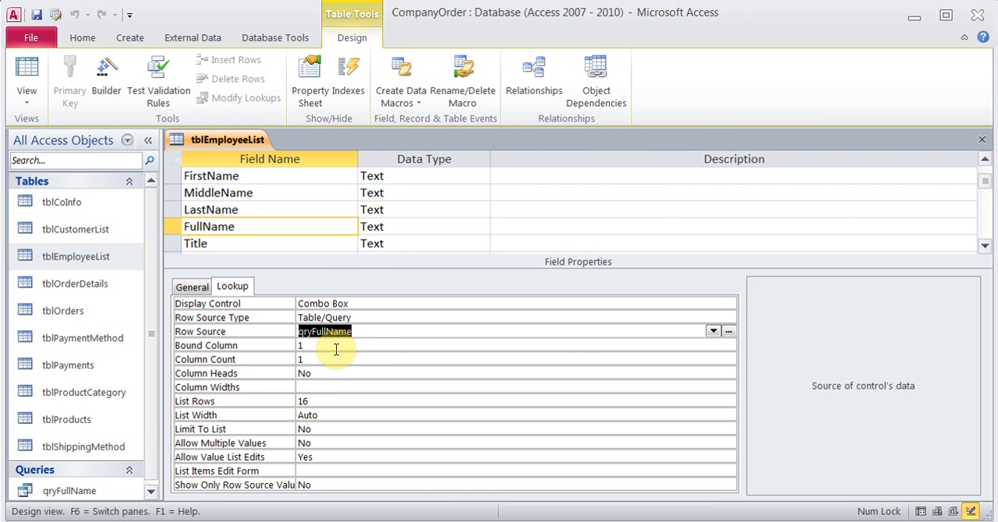
{"action": "left_click", "coordinate": [334, 347]}
{"action": "left_click", "coordinate": [326, 358]}
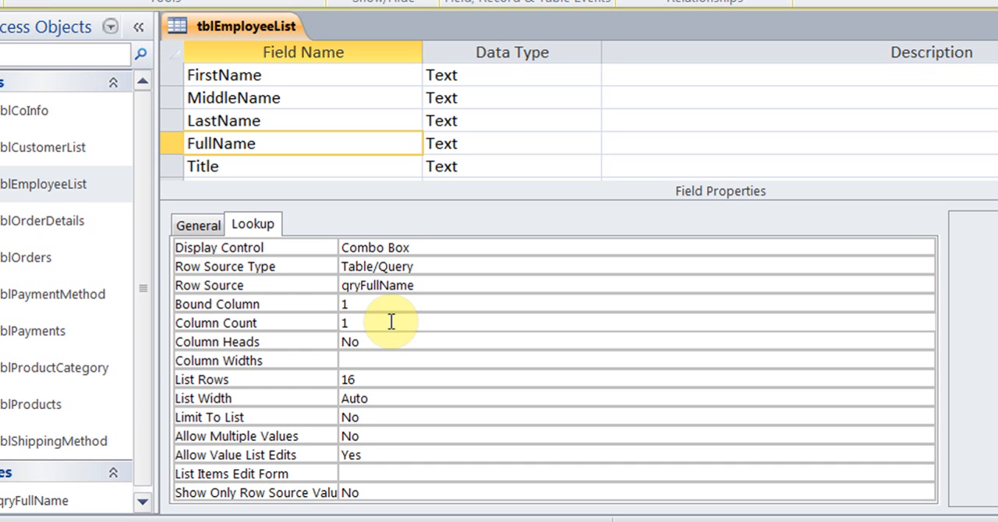
{"action": "key", "text": "BackSpace"}
{"action": "type", "text": "4"}
{"action": "left_click", "coordinate": [372, 361]}
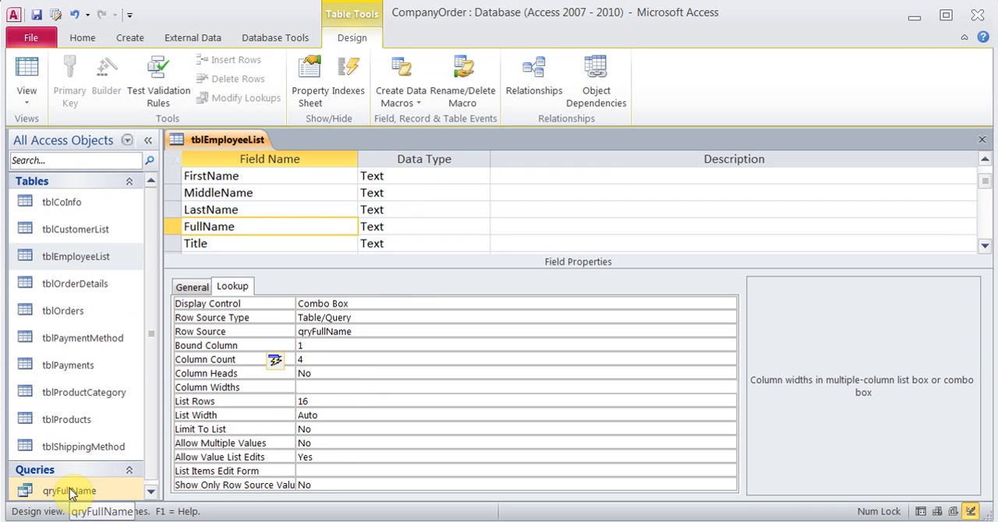
Open qryFullName in Design View to examine the order of its columns, and close it again
{"action": "right_click", "coordinate": [40, 500]}
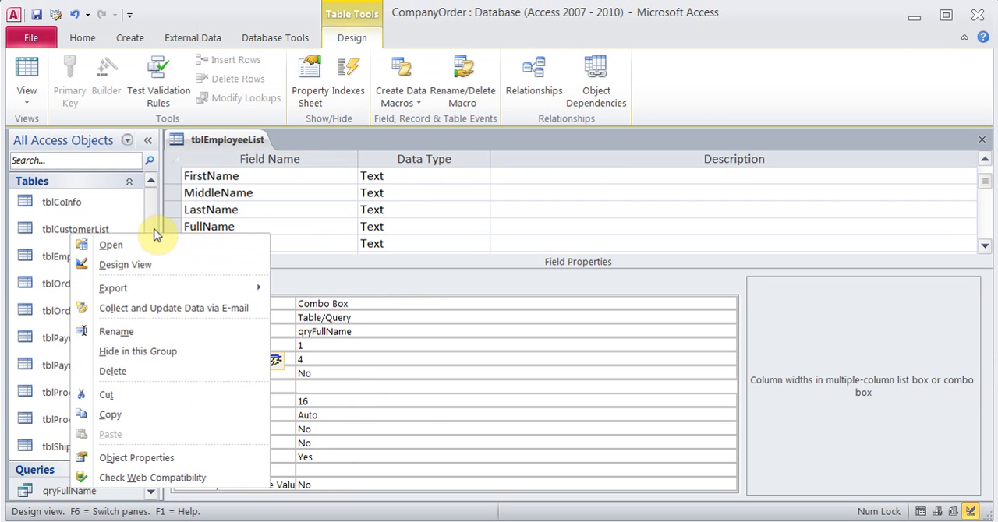
{"action": "left_click", "coordinate": [138, 265]}
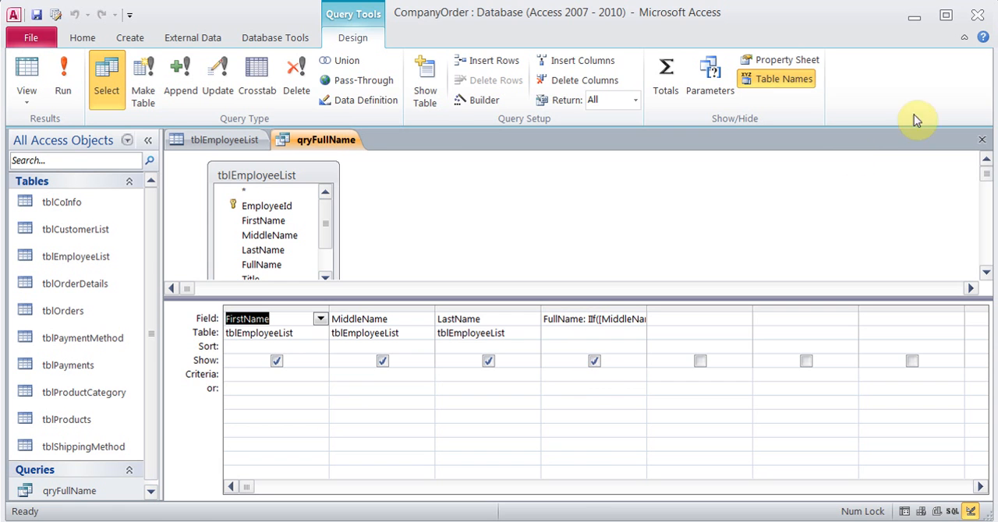
{"action": "left_click", "coordinate": [981, 139]}
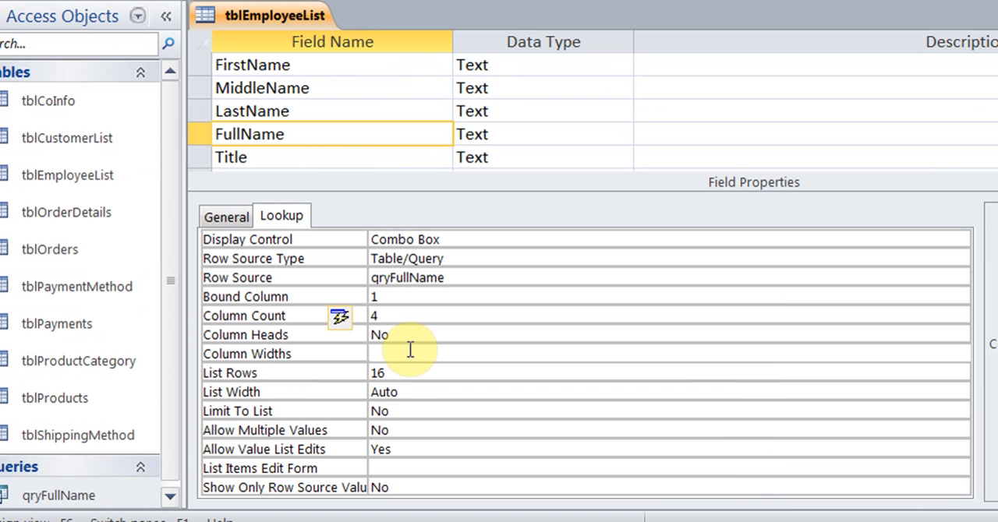
Set the FullName lookup's column widths to 0";0";0";1" and save the table design
{"action": "type", "text": "0,"}
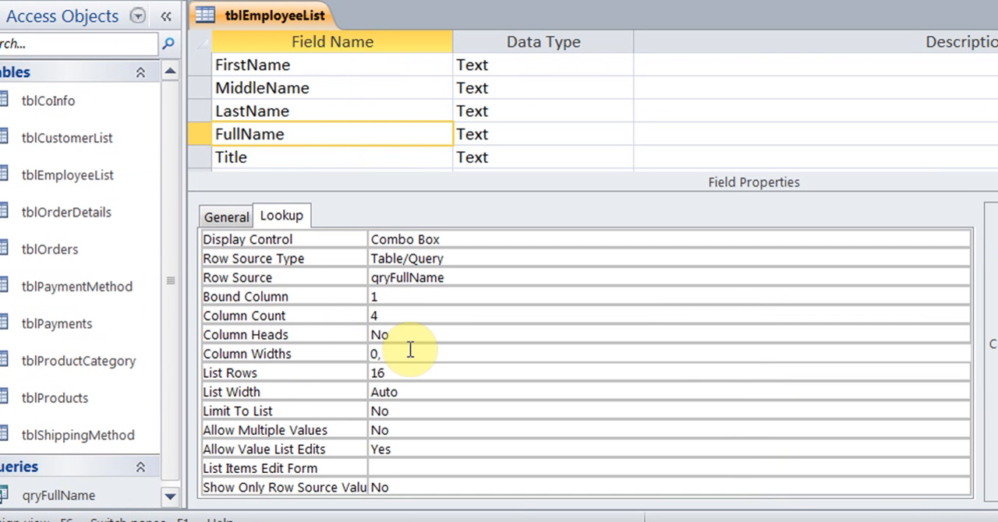
{"action": "type", "text": "0,0,1"}
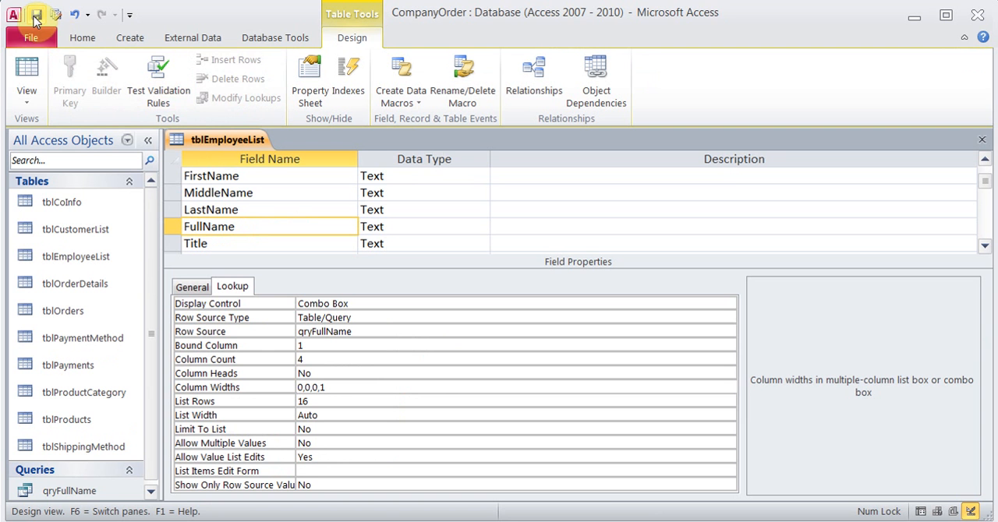
{"action": "left_click", "coordinate": [36, 14]}
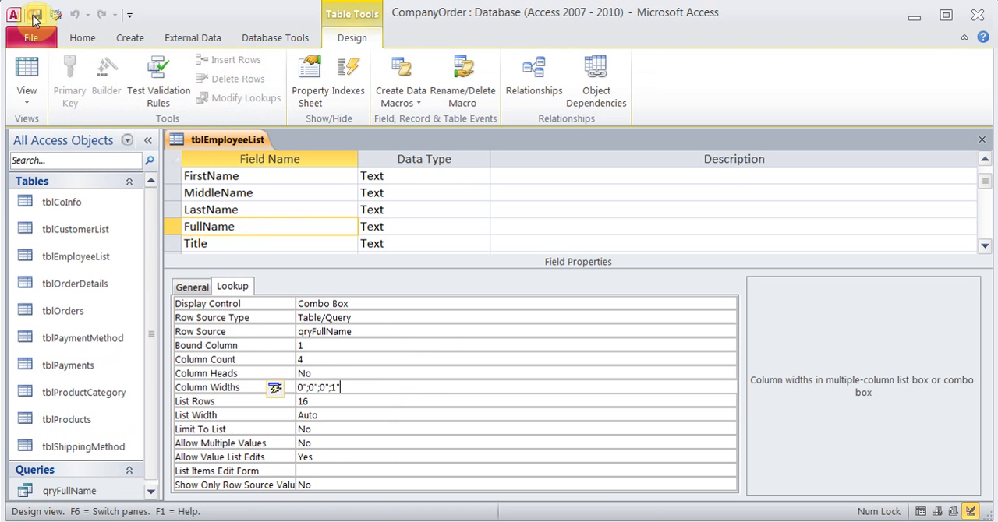
View tblEmployeeList as a datasheet and check the Full Name choices offered for the first record
{"action": "left_click", "coordinate": [30, 68]}
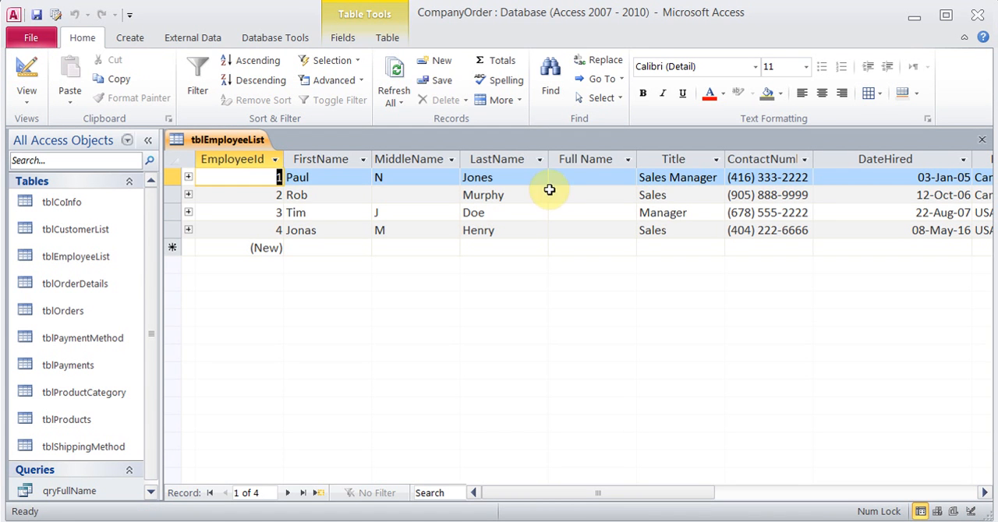
{"action": "left_click", "coordinate": [559, 178]}
{"action": "left_click", "coordinate": [628, 177]}
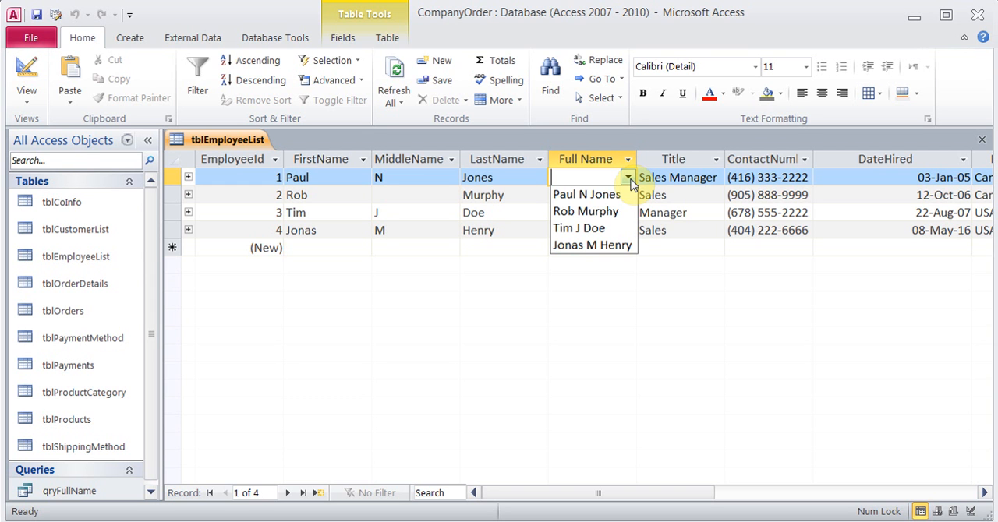
{"action": "left_click", "coordinate": [628, 178]}
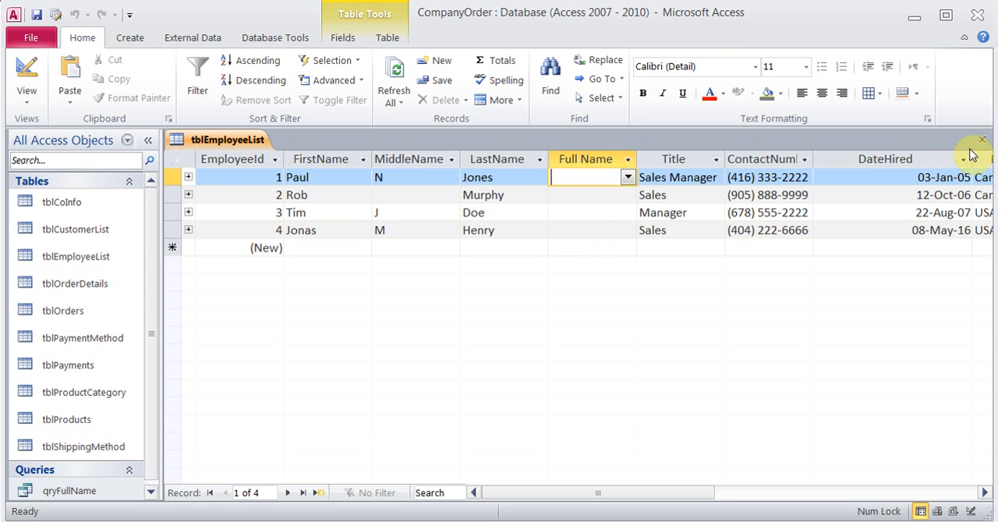
Fill in Full Name for all four records by choosing each employee's matching name from the list, and close tblEmployeeList
{"action": "left_click", "coordinate": [629, 178]}
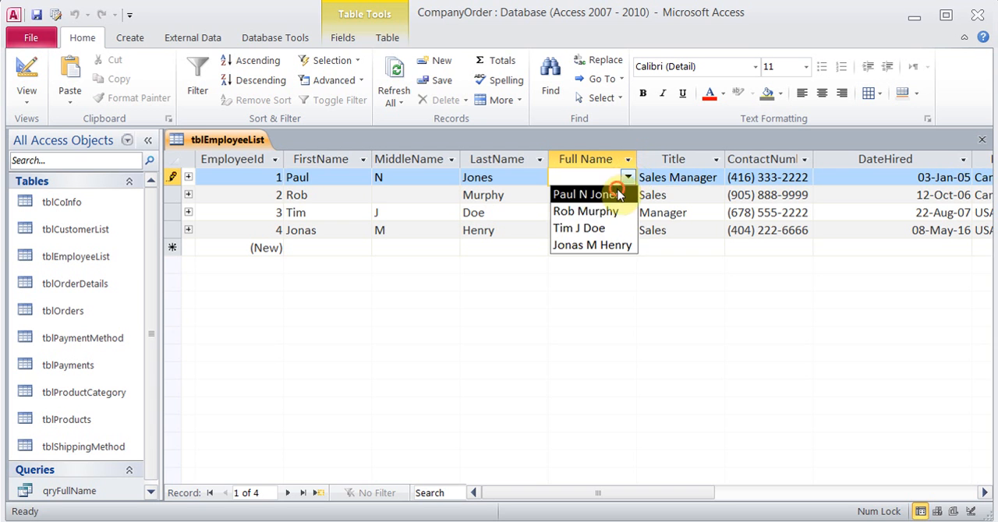
{"action": "left_click", "coordinate": [597, 192]}
{"action": "left_click", "coordinate": [601, 192]}
{"action": "left_click", "coordinate": [626, 194]}
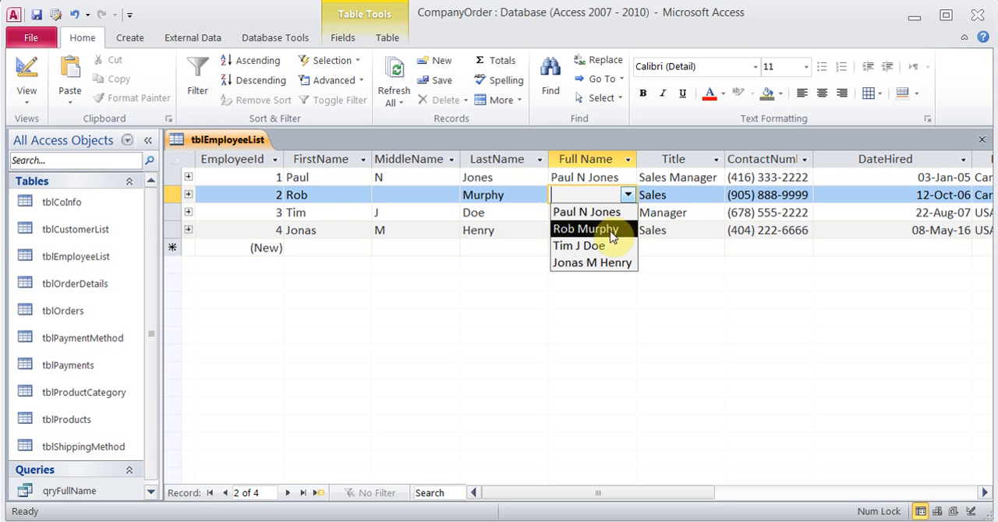
{"action": "left_click", "coordinate": [605, 227]}
{"action": "left_click", "coordinate": [601, 221]}
{"action": "left_click", "coordinate": [627, 212]}
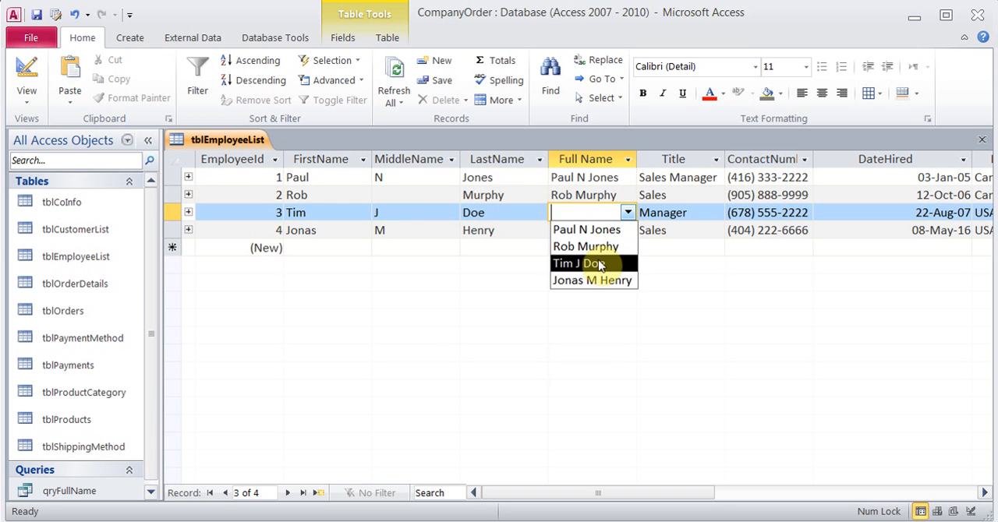
{"action": "left_click", "coordinate": [597, 265]}
{"action": "left_click", "coordinate": [585, 230]}
{"action": "left_click", "coordinate": [627, 230]}
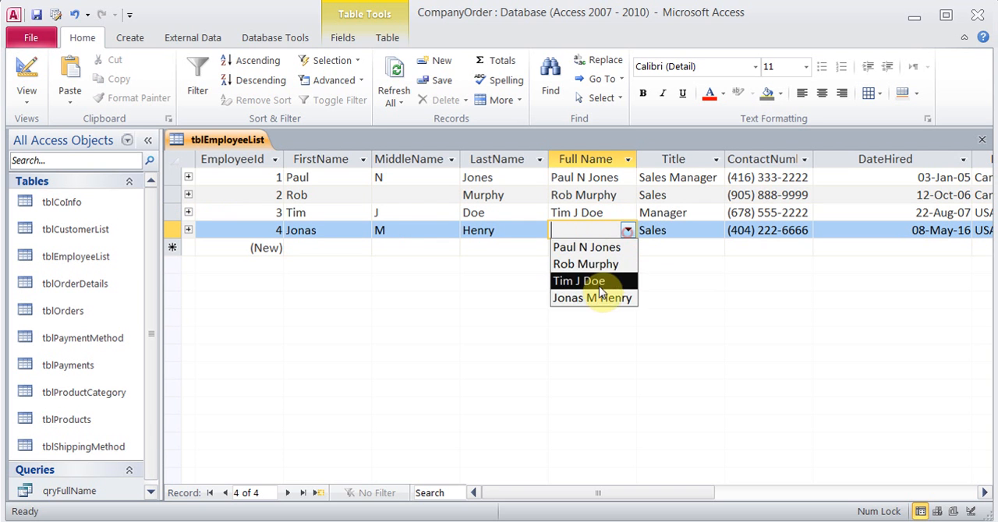
{"action": "left_click", "coordinate": [599, 300]}
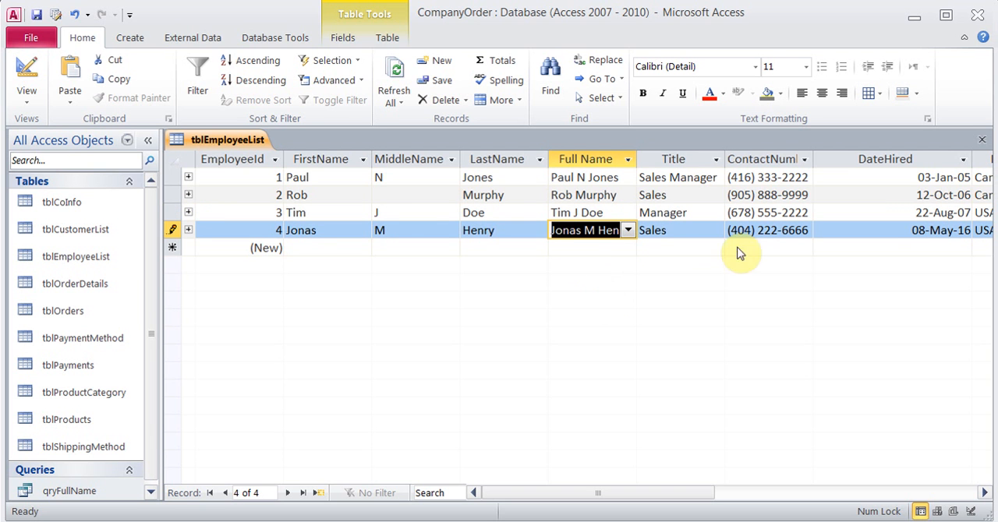
{"action": "left_click", "coordinate": [981, 140]}
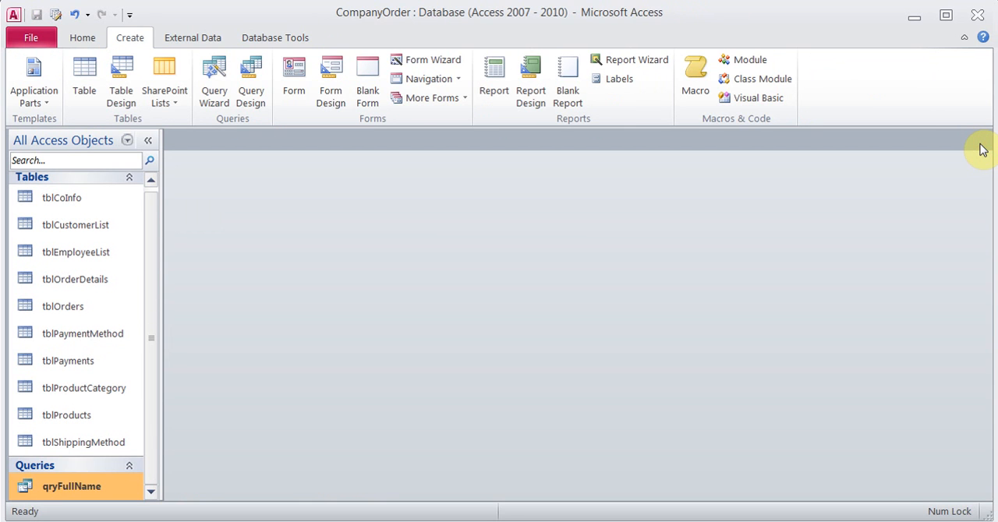
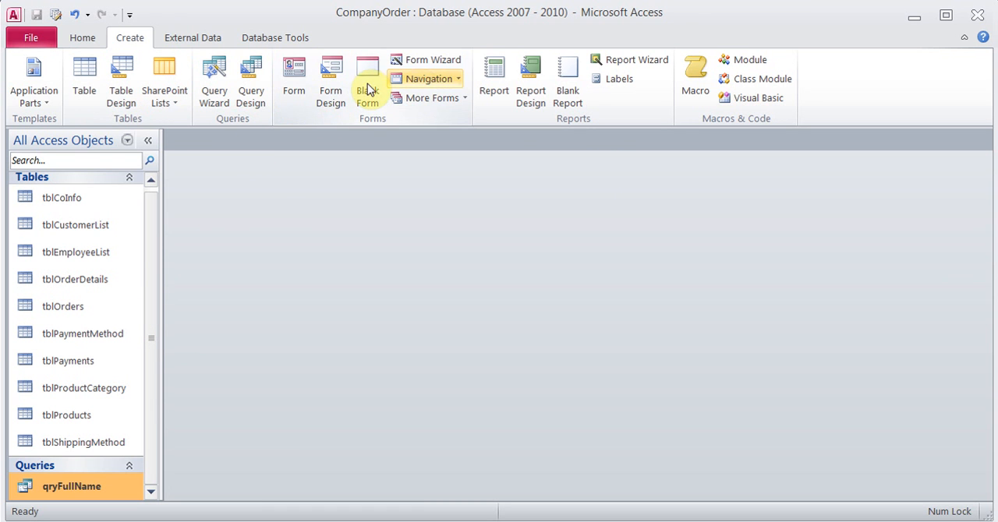
Start a Simple Query Wizard query with all fields of tblOrders and keep it as a detail query
{"action": "left_click", "coordinate": [215, 84]}
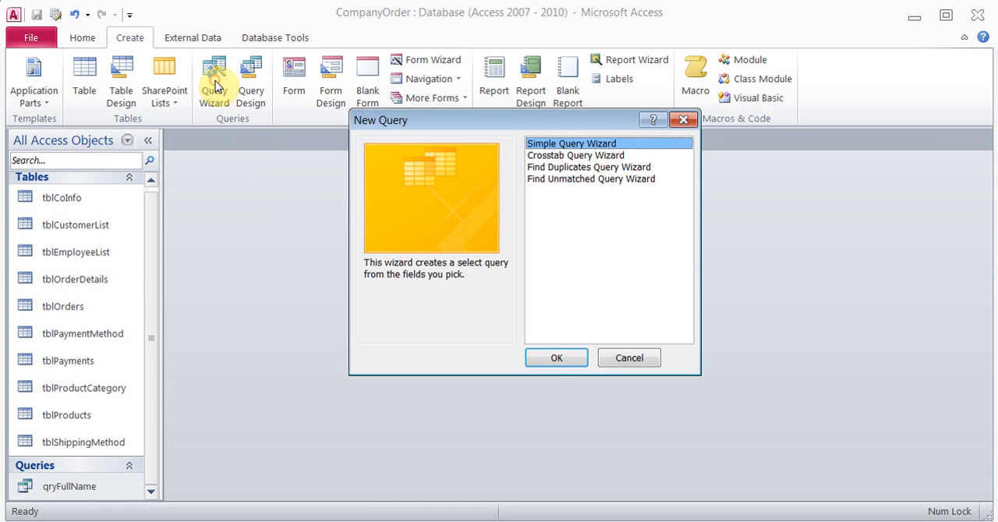
{"action": "left_click", "coordinate": [552, 361]}
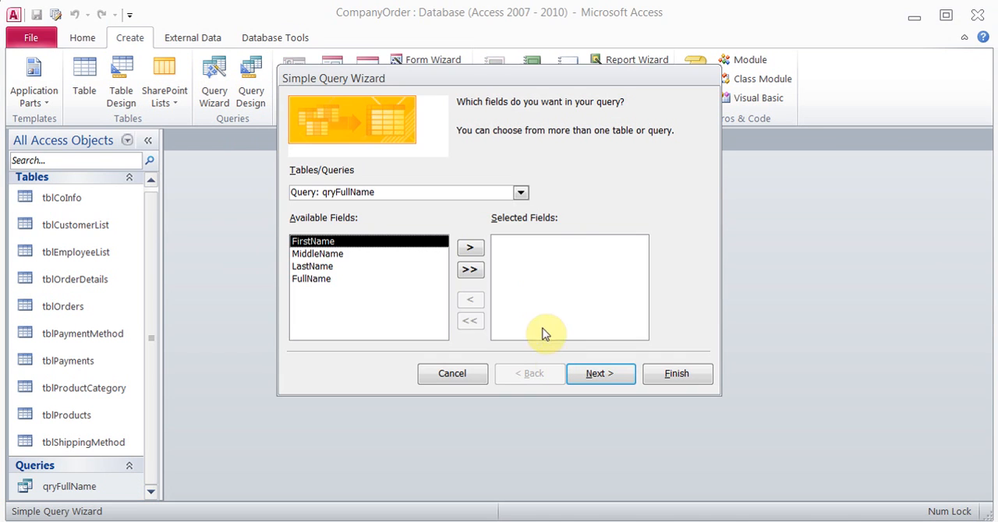
{"action": "left_click", "coordinate": [521, 193]}
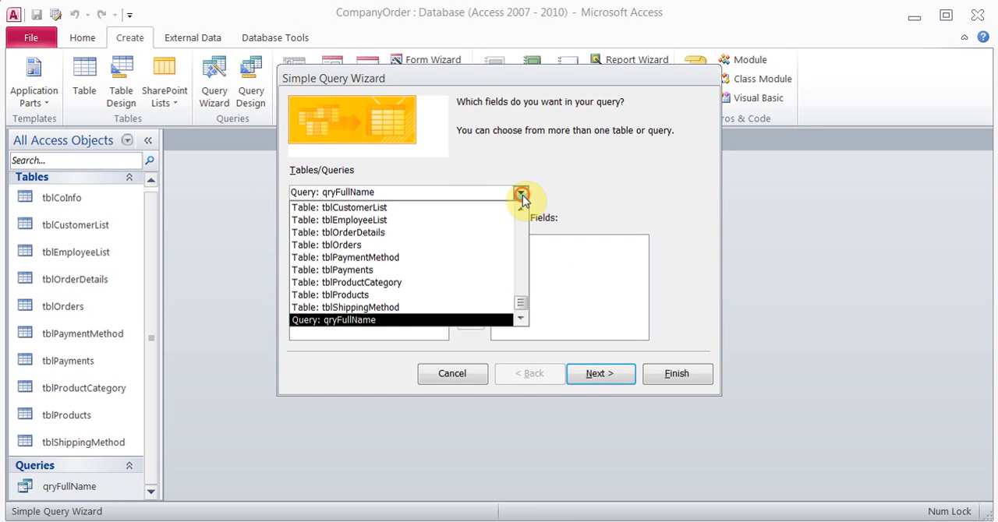
{"action": "left_click", "coordinate": [384, 246]}
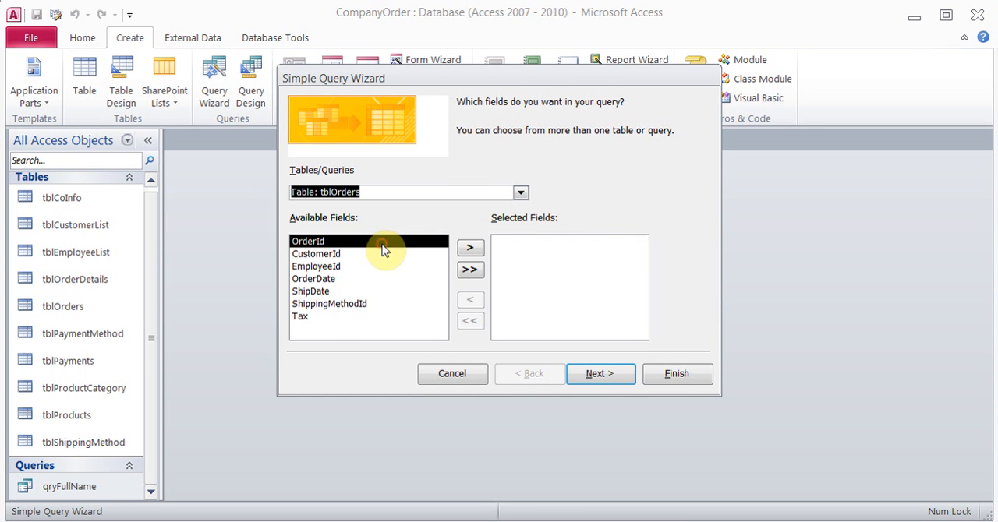
{"action": "left_click", "coordinate": [469, 269]}
{"action": "left_click", "coordinate": [608, 379]}
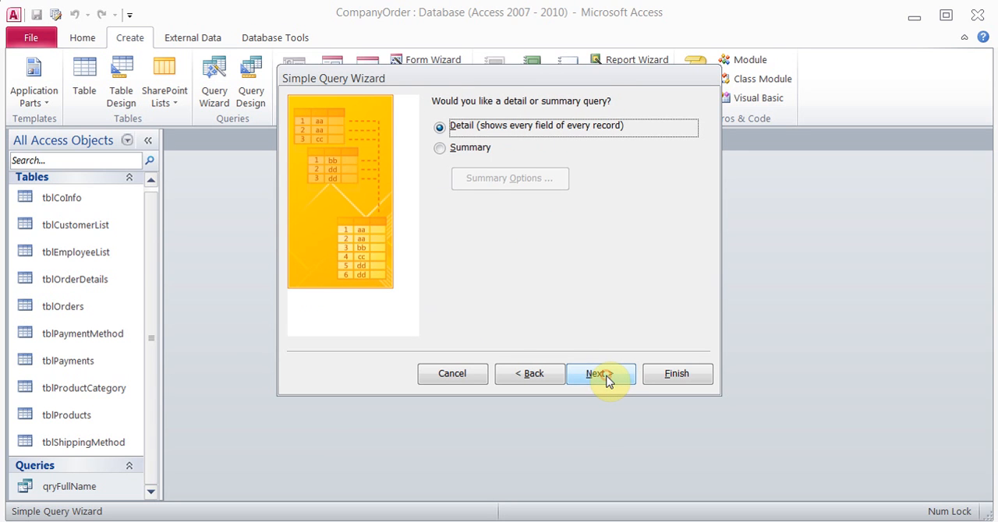
{"action": "left_click", "coordinate": [608, 379]}
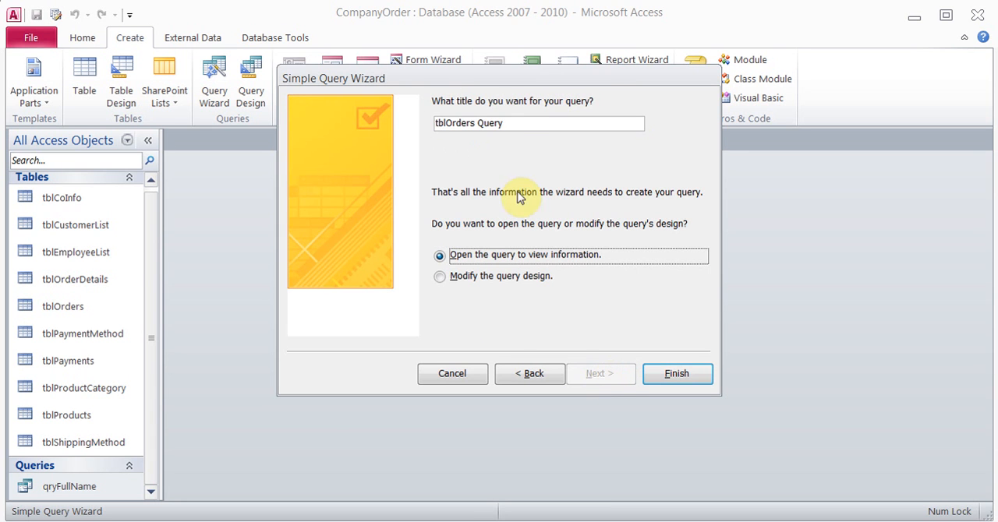
Title the query qryInvoice and finish the wizard with the option to modify the query design
{"action": "left_click", "coordinate": [508, 123]}
{"action": "key", "text": "BackSpace"}
{"action": "key", "text": "BackSpace"}
{"action": "key", "text": "BackSpace"}
{"action": "key", "text": "BackSpace"}
{"action": "key", "text": "BackSpace"}
{"action": "key", "text": "BackSpace"}
{"action": "key", "text": "BackSpace"}
{"action": "key", "text": "BackSpace"}
{"action": "key", "text": "BackSpace"}
{"action": "key", "text": "BackSpace"}
{"action": "key", "text": "BackSpace"}
{"action": "key", "text": "BackSpace"}
{"action": "key", "text": "BackSpace"}
{"action": "key", "text": "BackSpace"}
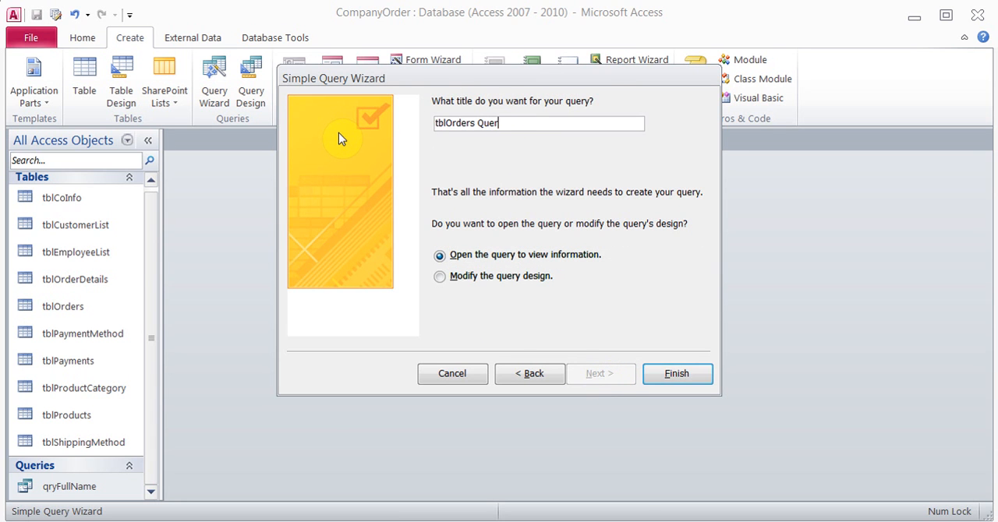
{"action": "type", "text": "qry"}
{"action": "key", "text": "BackSpace"}
{"action": "key", "text": "BackSpace"}
{"action": "key", "text": "BackSpace"}
{"action": "key", "text": "BackSpace"}
{"action": "type", "text": "qryInvoice"}
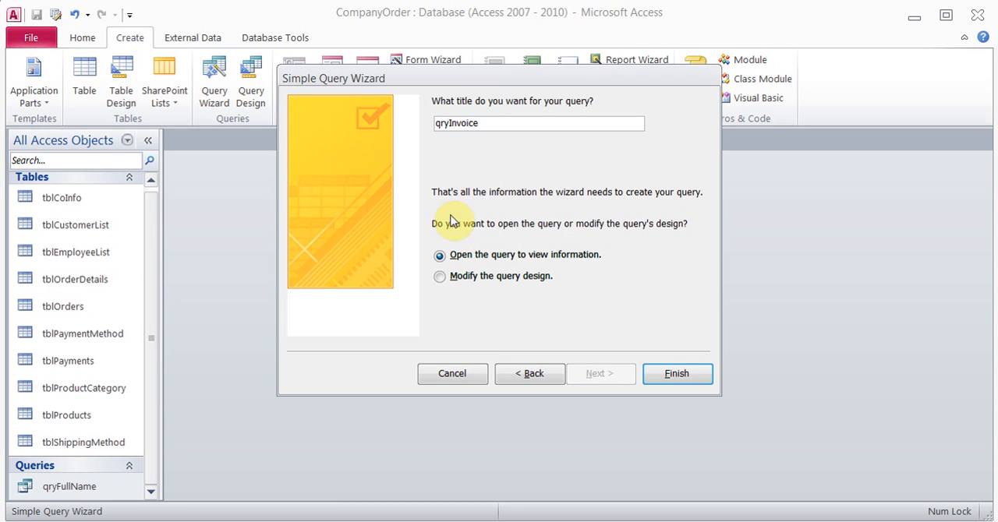
{"action": "left_click", "coordinate": [438, 280]}
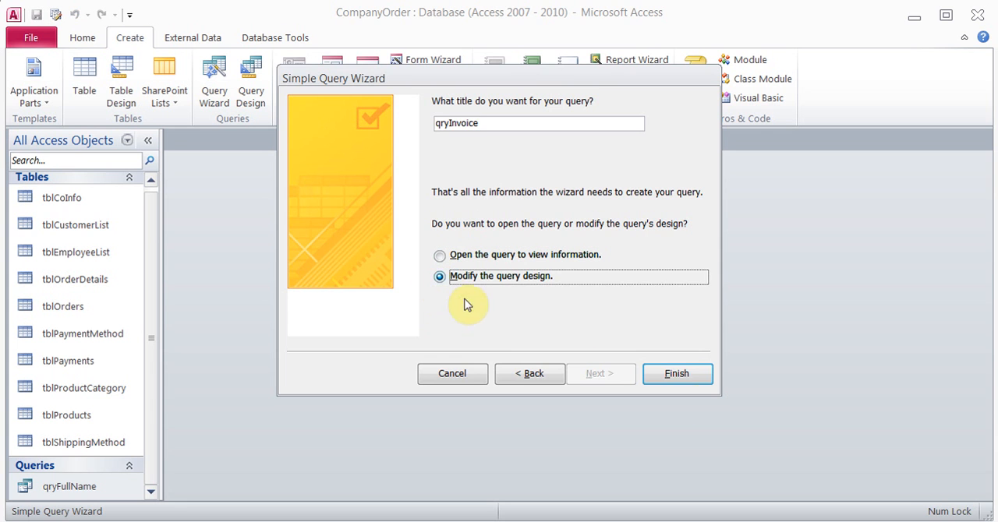
{"action": "left_click", "coordinate": [691, 382]}
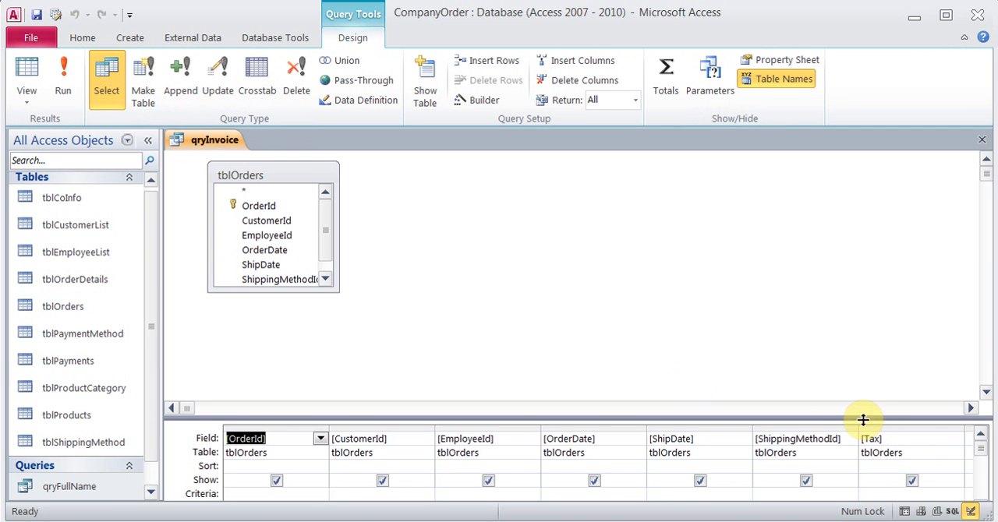
Enlarge the design grid and enter the parameter criterion [What Order #] for the OrderId field
{"action": "left_click_drag", "start_coordinate": [858, 417], "coordinate": [829, 317]}
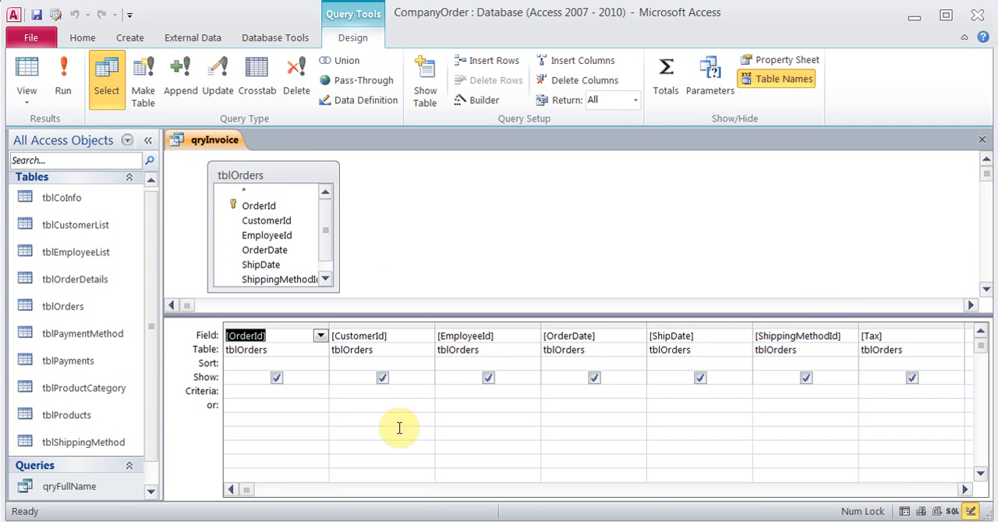
{"action": "left_click", "coordinate": [287, 395]}
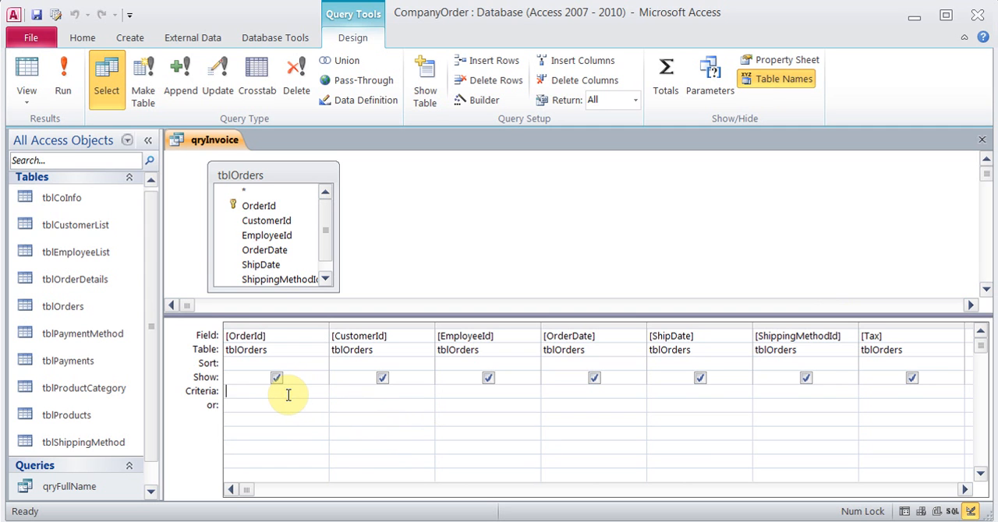
{"action": "type", "text": "[What Order #]"}
Test the parameter query by running it for order numbers 2, 1 and 3 in turn
{"action": "left_click", "coordinate": [66, 91]}
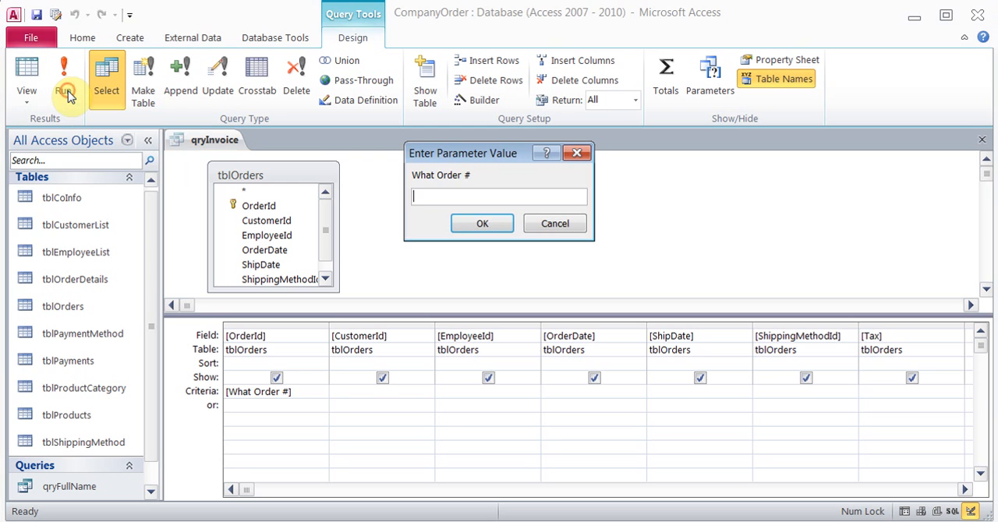
{"action": "type", "text": "2"}
{"action": "key", "text": "Return"}
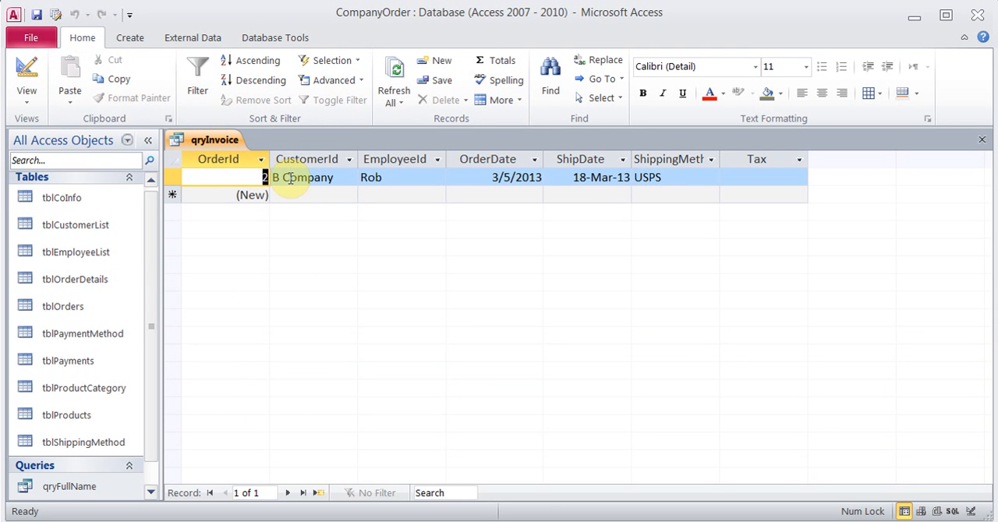
{"action": "left_click", "coordinate": [31, 72]}
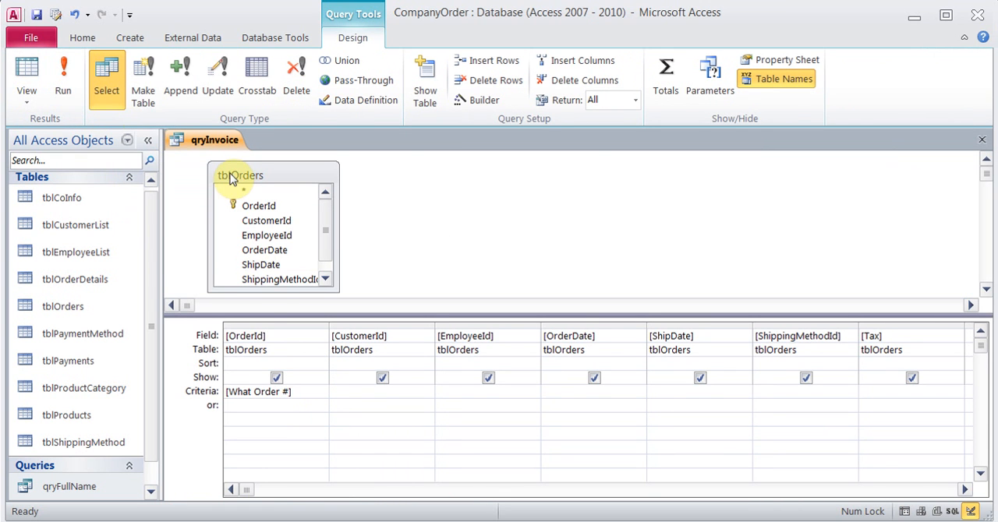
{"action": "left_click", "coordinate": [68, 86]}
{"action": "type", "text": "1"}
{"action": "key", "text": "Return"}
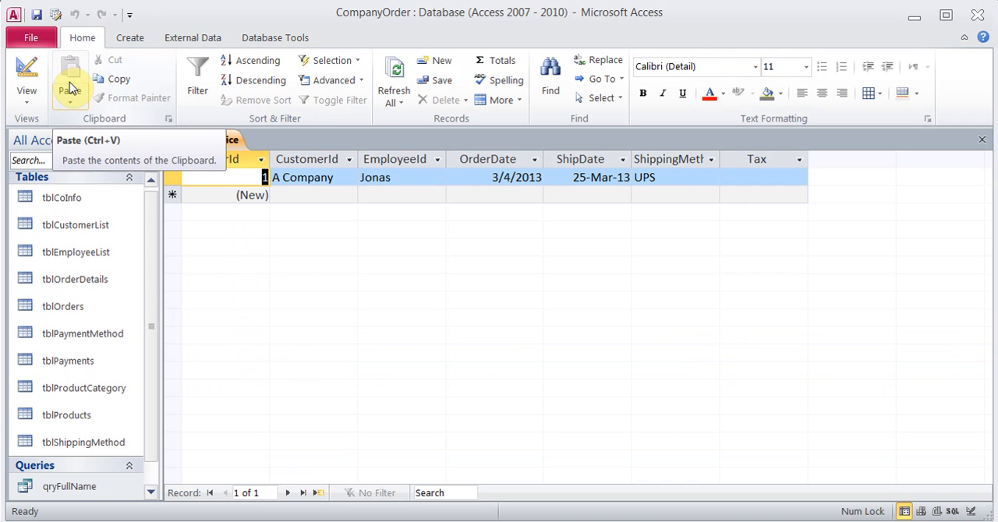
{"action": "left_click", "coordinate": [29, 70]}
{"action": "left_click", "coordinate": [69, 86]}
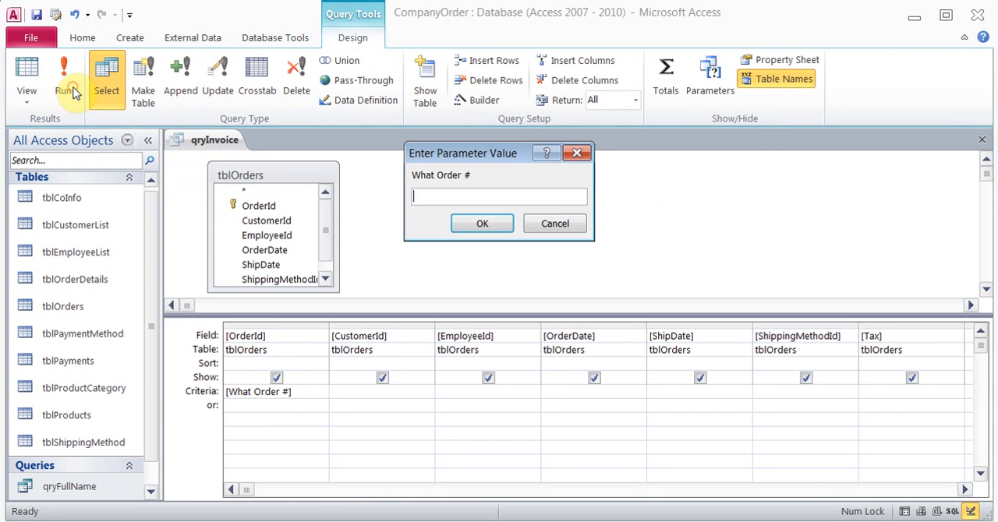
{"action": "type", "text": "3"}
{"action": "key", "text": "Return"}
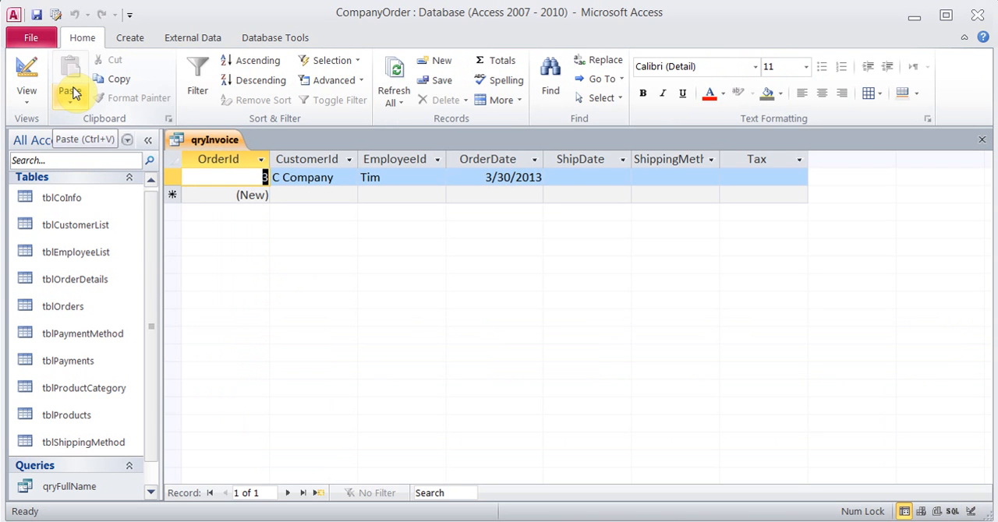
Return qryInvoice to Design View and close it, saving the design changes
{"action": "left_click", "coordinate": [27, 74]}
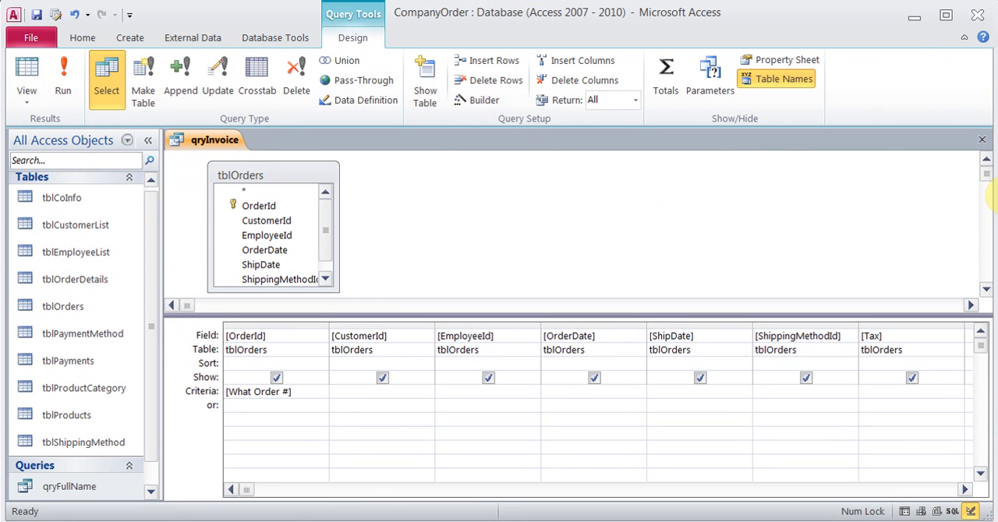
{"action": "left_click", "coordinate": [982, 142]}
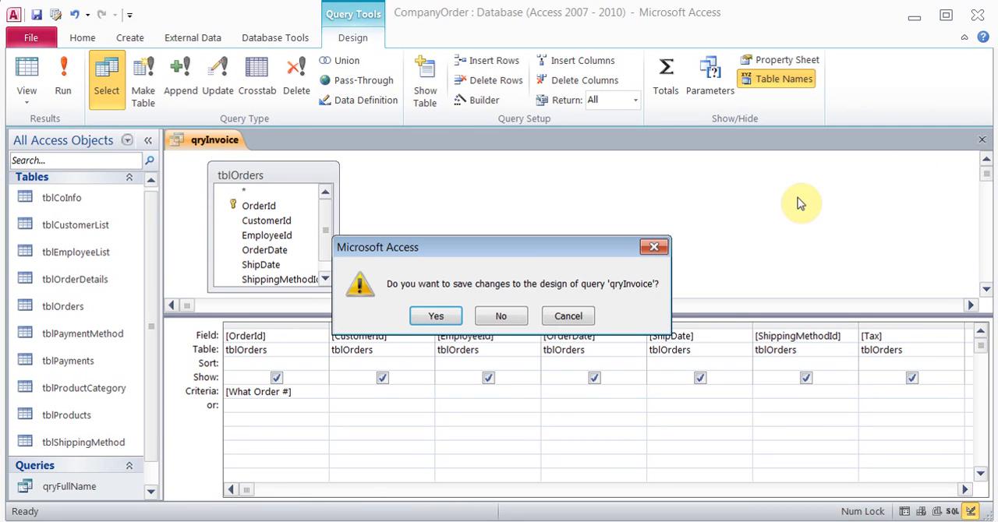
{"action": "left_click", "coordinate": [439, 317]}
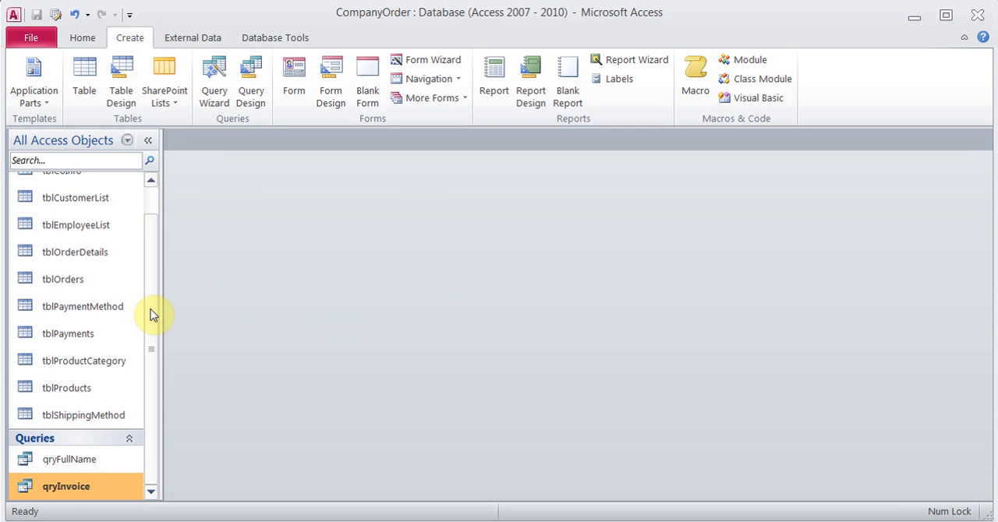
Select tblOrders and create another simple detail query with the wizard, including all of the table's fields
{"action": "left_click_drag", "start_coordinate": [152, 311], "coordinate": [144, 284]}
{"action": "left_click", "coordinate": [73, 312]}
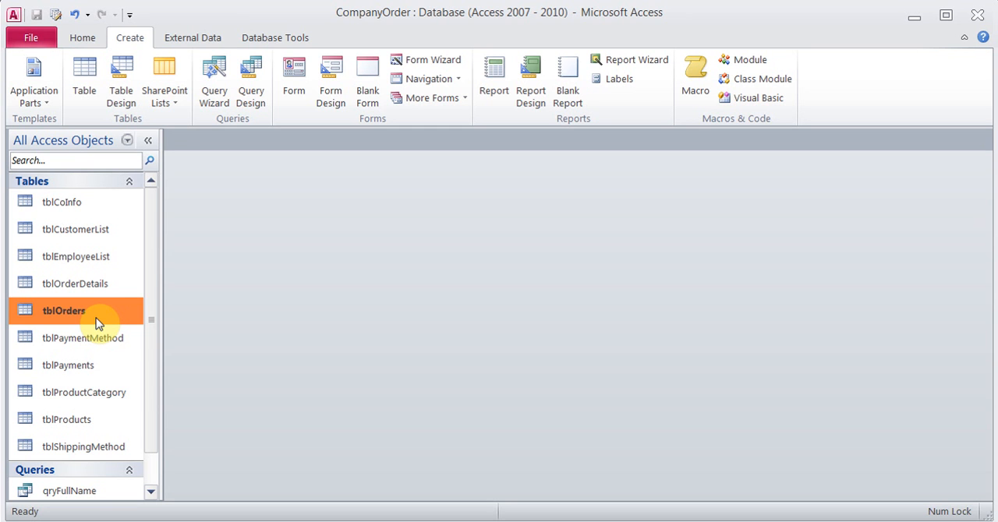
{"action": "left_click", "coordinate": [217, 85]}
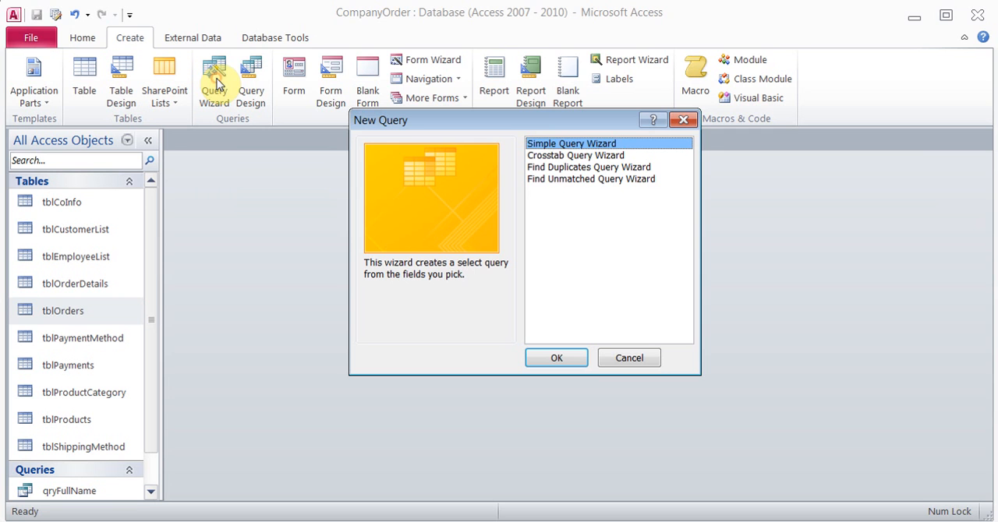
{"action": "left_click", "coordinate": [570, 362]}
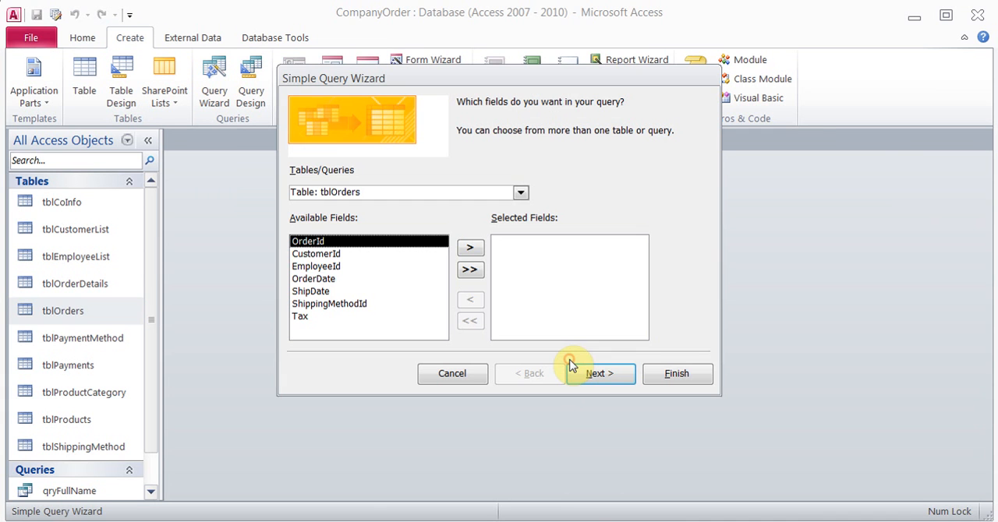
{"action": "left_click", "coordinate": [471, 271]}
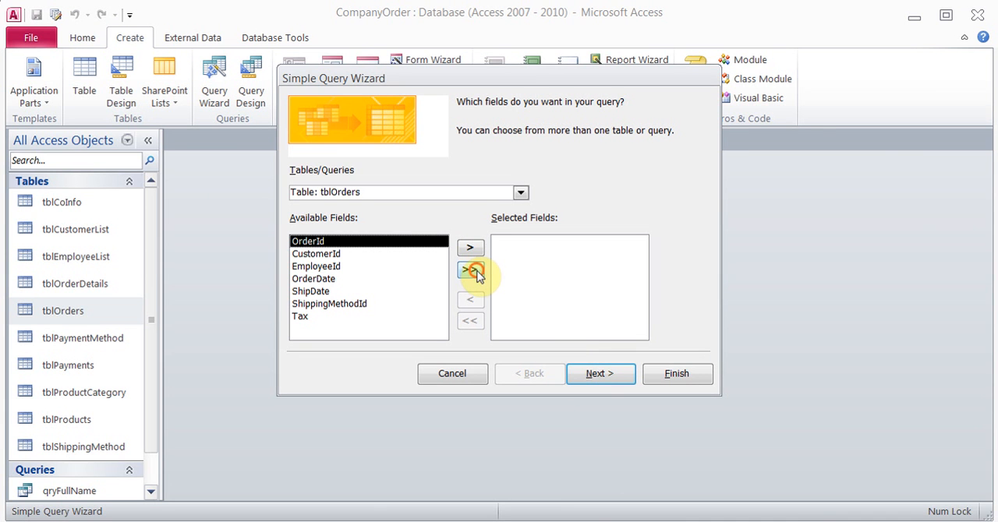
{"action": "left_click", "coordinate": [609, 379]}
{"action": "left_click", "coordinate": [609, 378]}
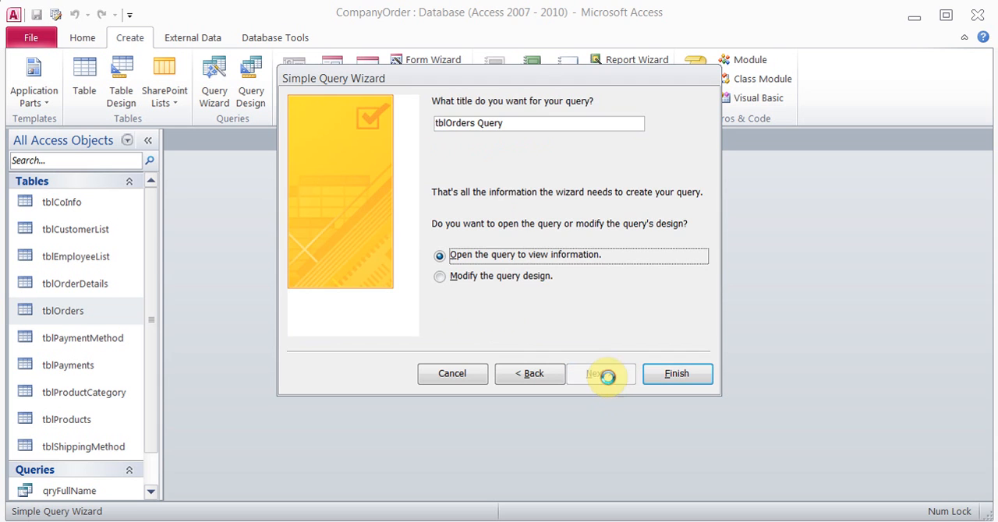
Title the new query qryOrderByMonthYear and finish the wizard so that its design opens for modification
{"action": "left_click_drag", "start_coordinate": [517, 123], "coordinate": [437, 123]}
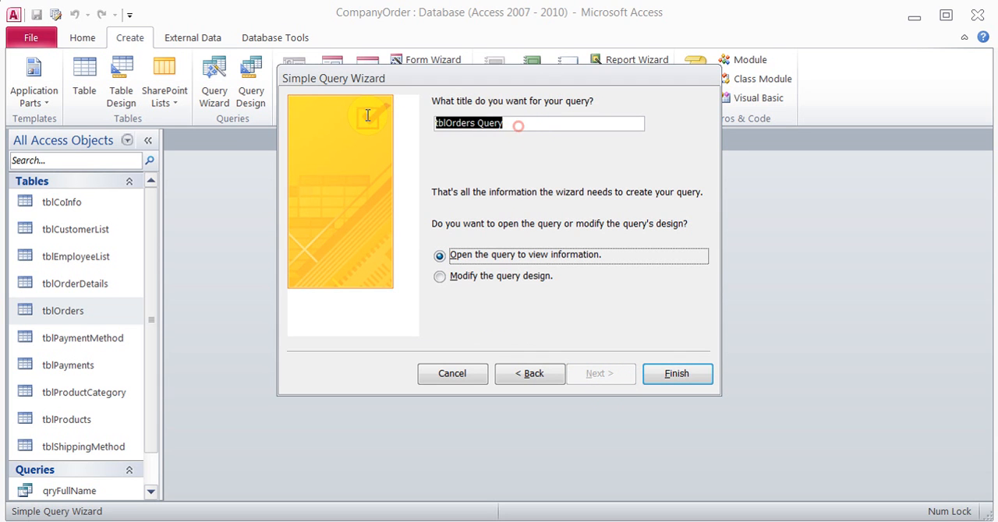
{"action": "type", "text": "qry"}
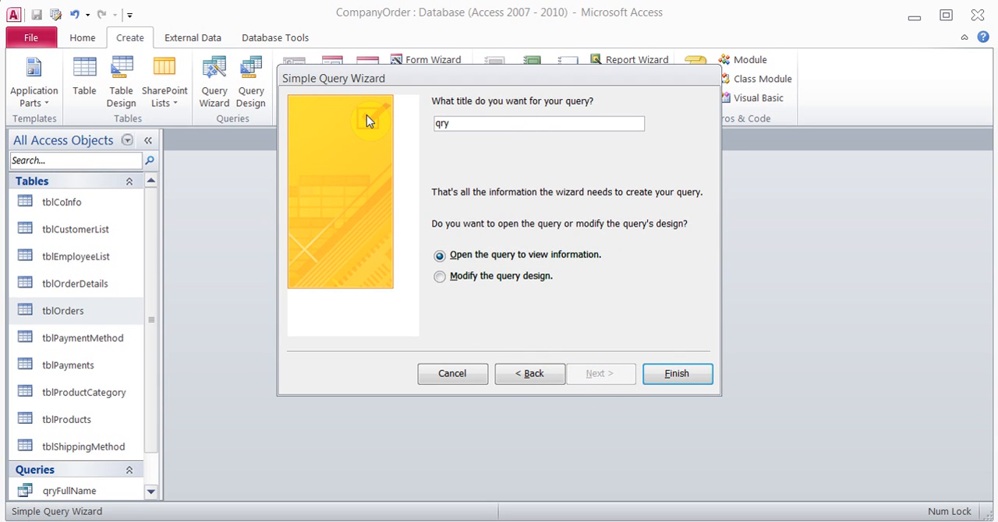
{"action": "type", "text": "OrderByMonthYear"}
{"action": "left_click", "coordinate": [468, 277]}
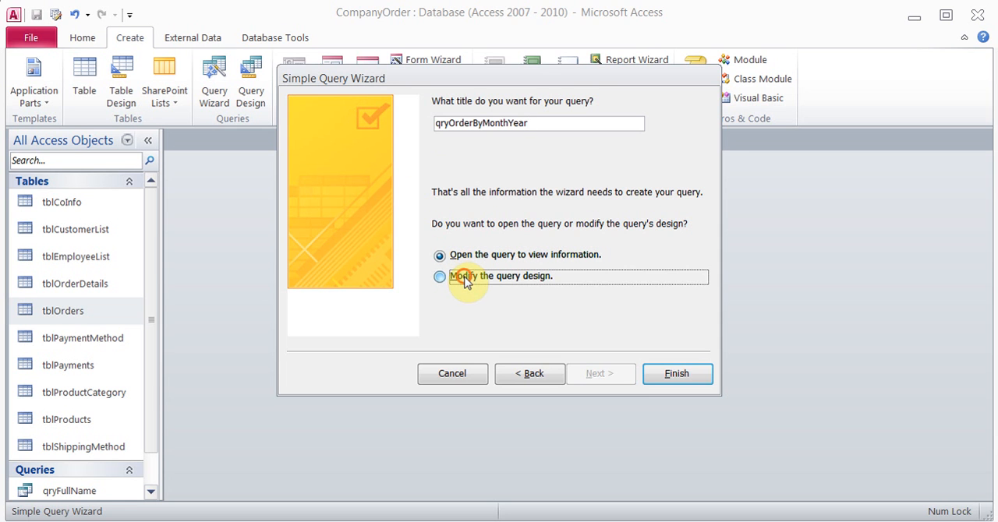
{"action": "left_click", "coordinate": [680, 374]}
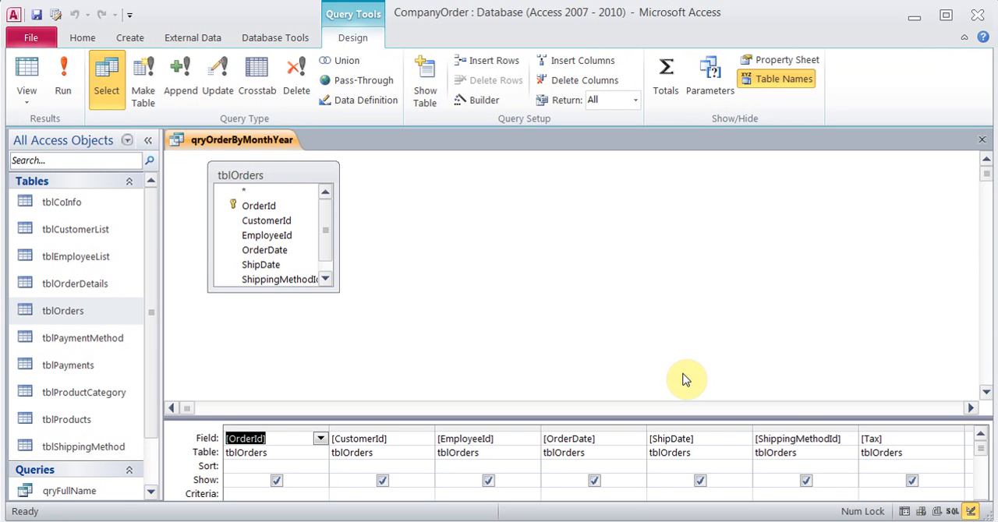
Add the calculated field Month: Month([OrderDate]) from the Notepad notes to the first empty query column using the Expression Builder
{"action": "left_click_drag", "start_coordinate": [853, 416], "coordinate": [825, 298]}
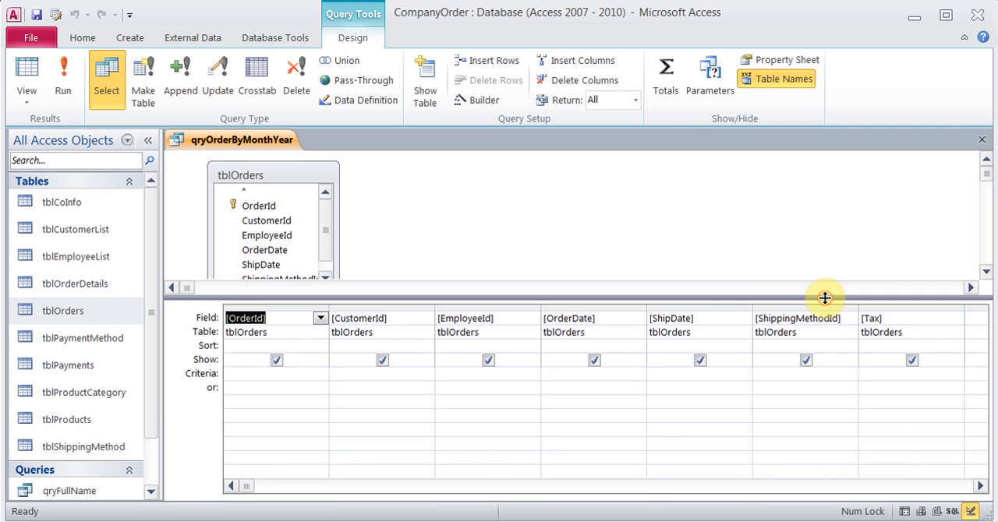
{"action": "left_click", "coordinate": [979, 486]}
{"action": "left_click", "coordinate": [979, 486]}
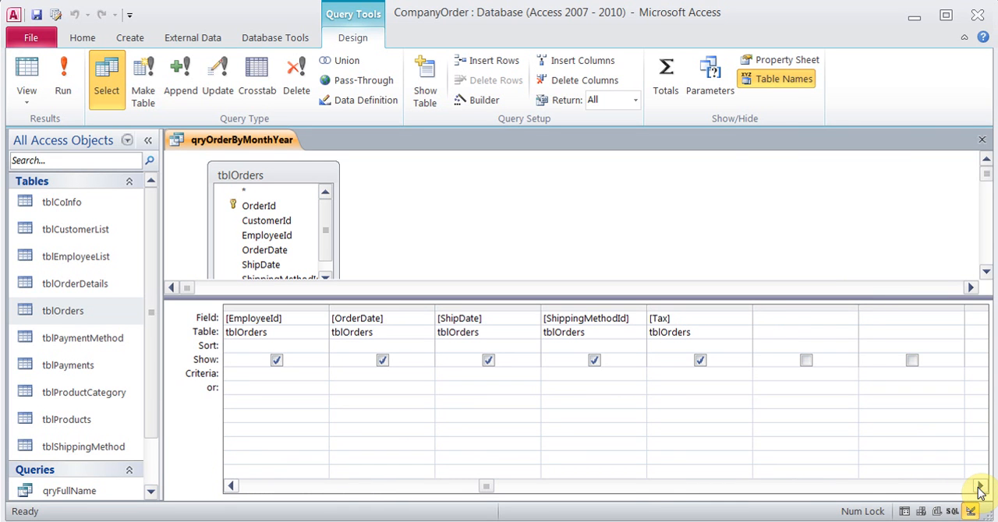
{"action": "left_click", "coordinate": [769, 320]}
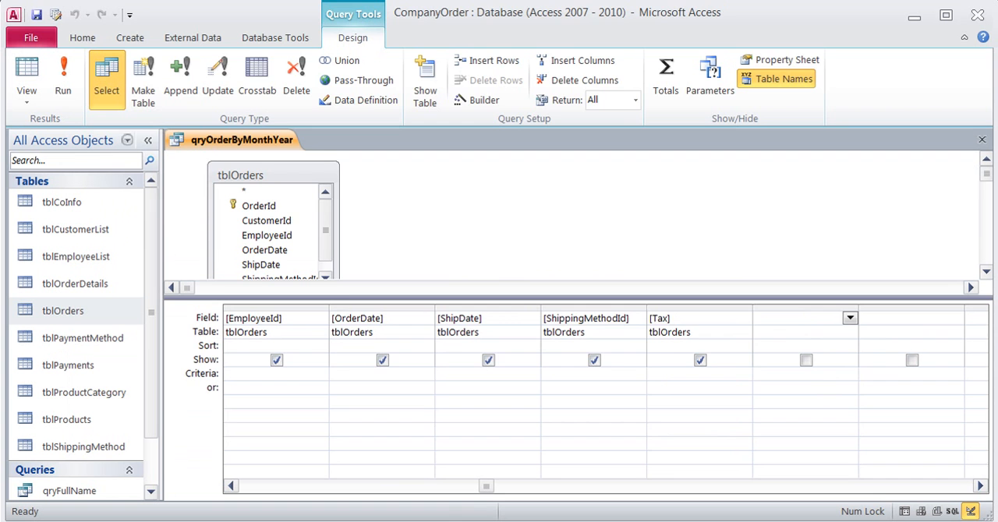
{"action": "key", "text": "alt+Tab"}
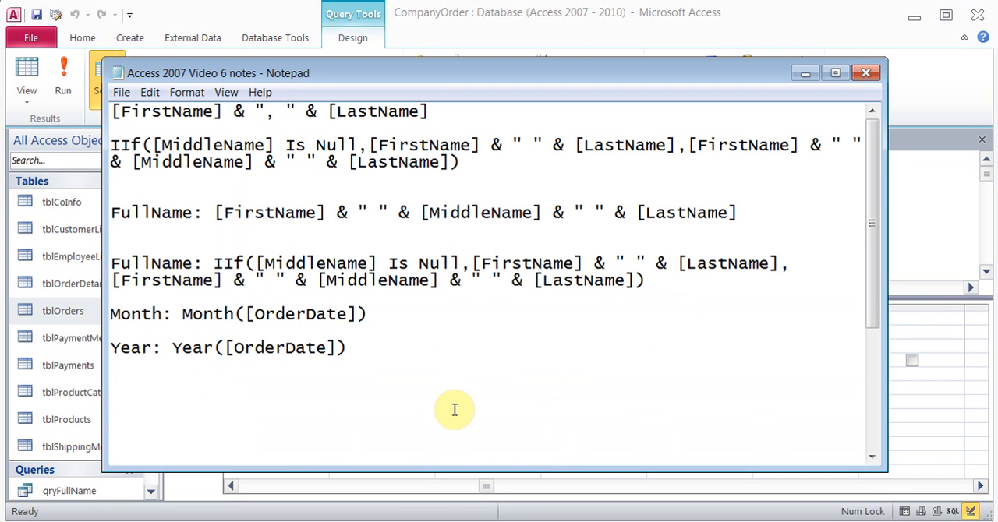
{"action": "left_click_drag", "start_coordinate": [372, 314], "coordinate": [115, 316]}
{"action": "key", "text": "ctrl+c"}
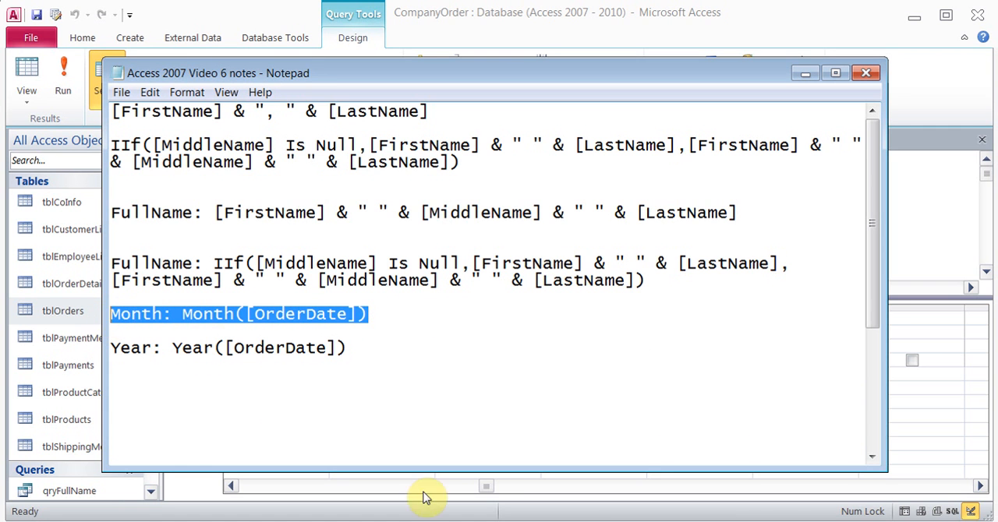
{"action": "key", "text": "alt+Tab"}
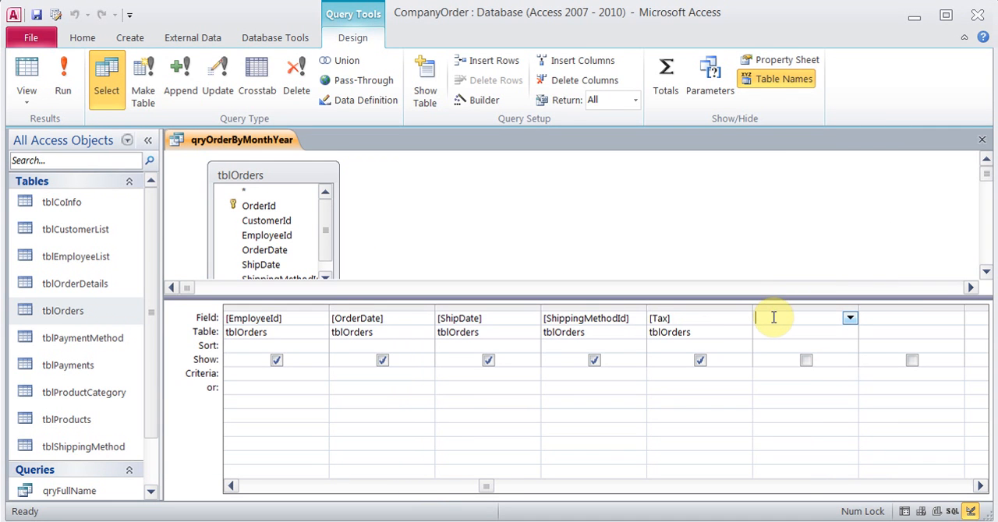
{"action": "left_click", "coordinate": [477, 100]}
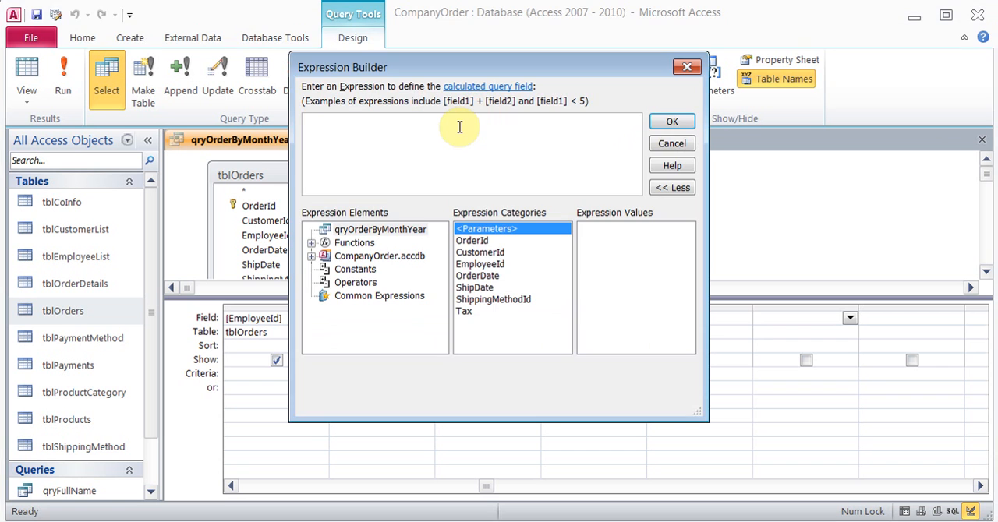
{"action": "key", "text": "ctrl+v"}
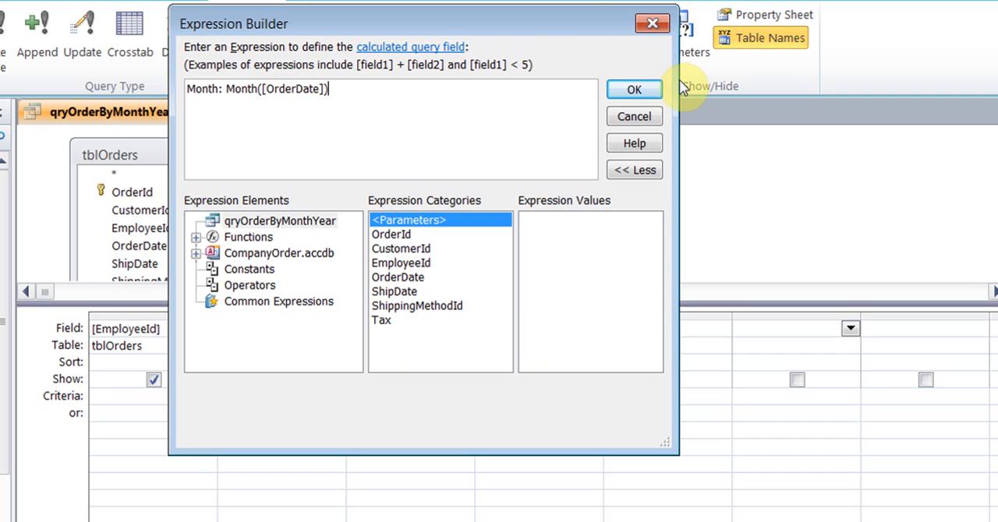
{"action": "left_click", "coordinate": [644, 87]}
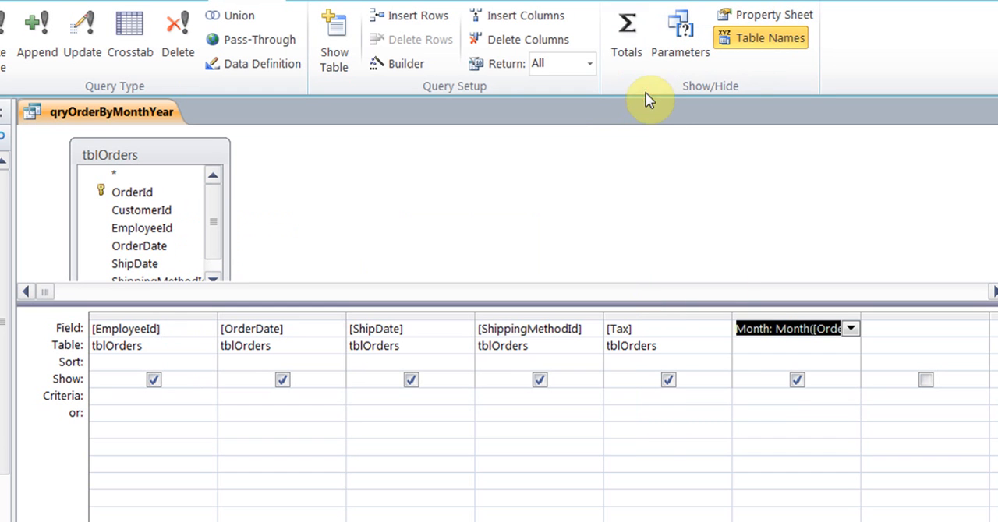
Set the Month field's criteria to the parameter prompt [Type the Month in Number]
{"action": "left_click", "coordinate": [768, 397]}
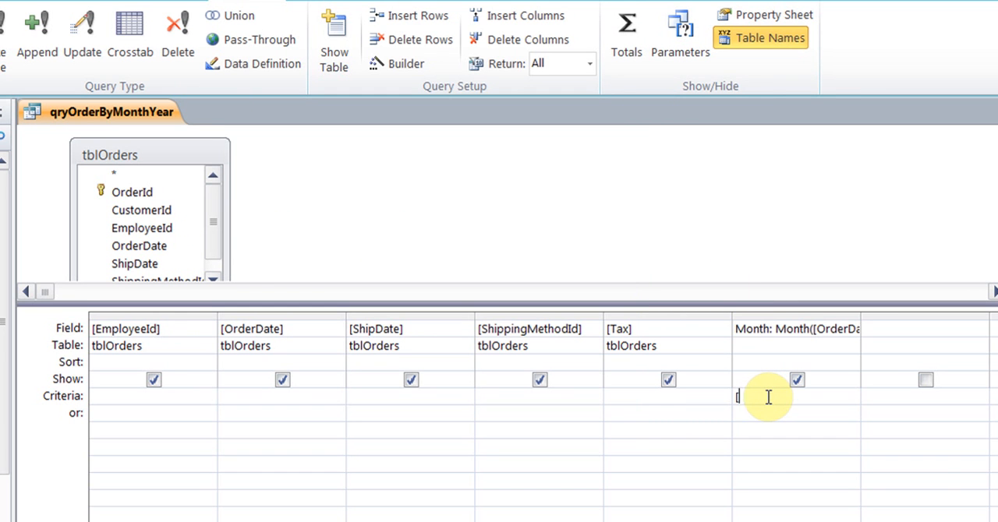
{"action": "type", "text": "[Type the Mont"}
{"action": "type", "text": "h in Numb"}
{"action": "type", "text": "er"}
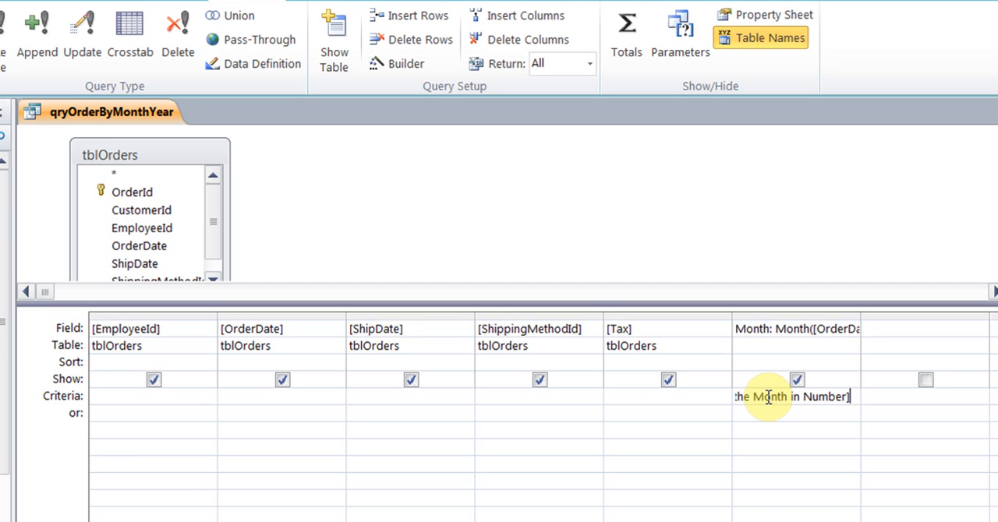
Add the calculated field Year: Year([OrderDate]) from the Notepad notes to the column after Month using the Expression Builder
{"action": "left_click", "coordinate": [920, 329]}
{"action": "left_click", "coordinate": [591, 518]}
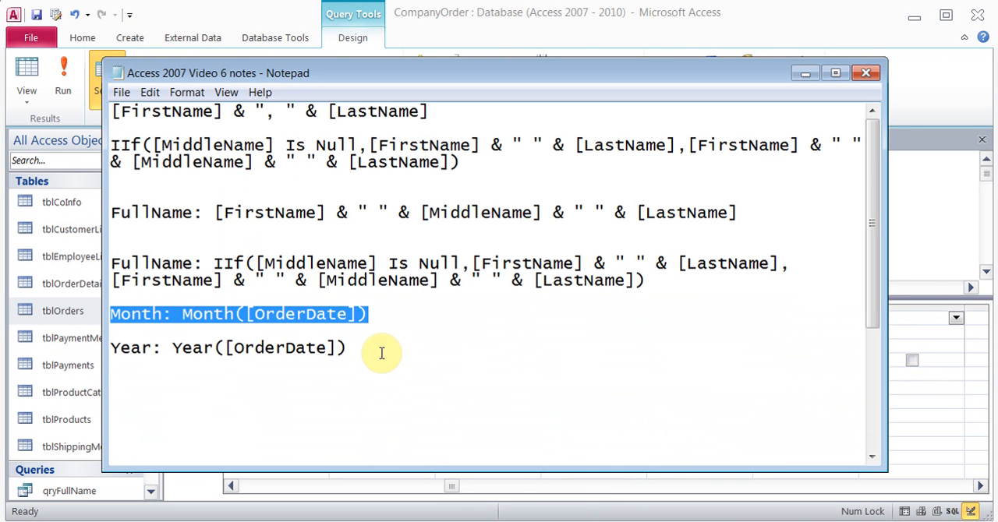
{"action": "left_click_drag", "start_coordinate": [347, 348], "coordinate": [113, 358]}
{"action": "key", "text": "ctrl+c"}
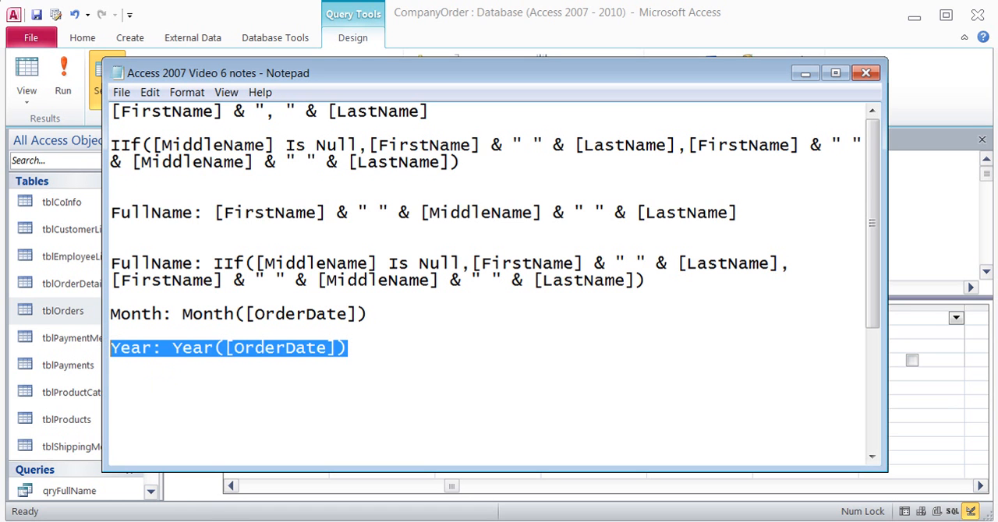
{"action": "left_click", "coordinate": [616, 520]}
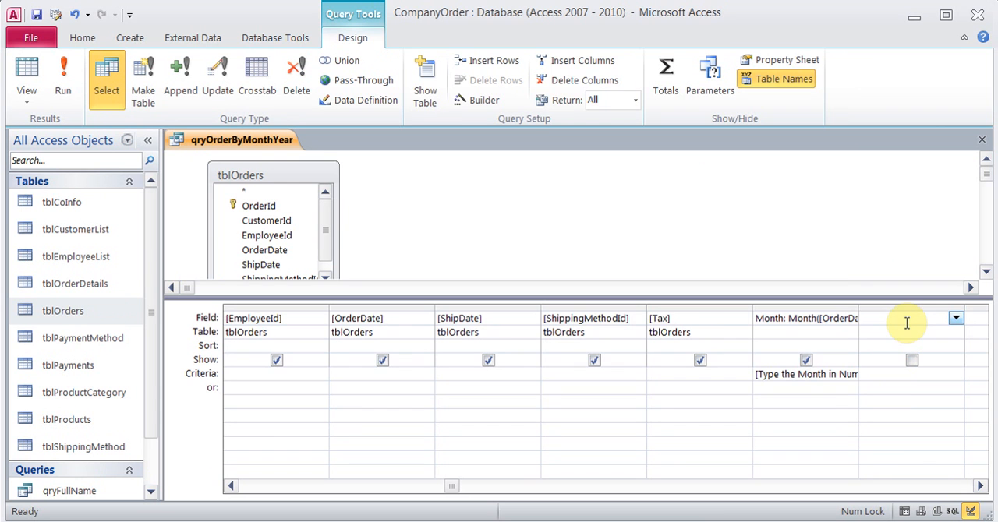
{"action": "left_click", "coordinate": [477, 100]}
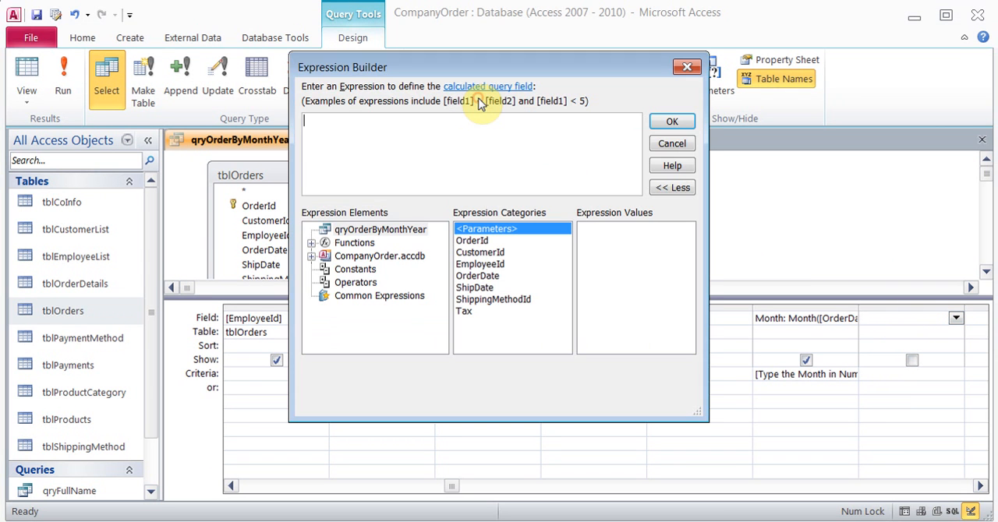
{"action": "key", "text": "ctrl+v"}
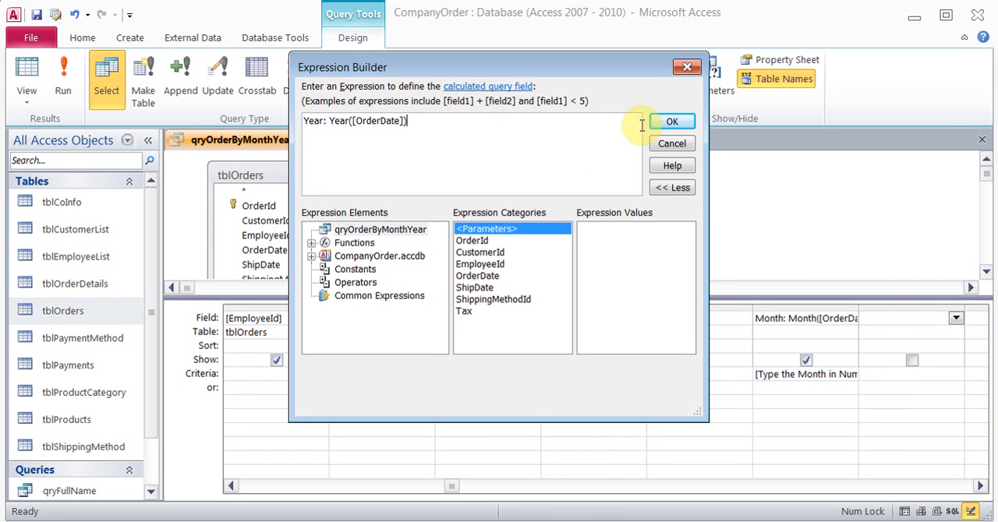
{"action": "left_click", "coordinate": [672, 122]}
Set the Year field's criteria to the parameter prompt [What year]
{"action": "left_click", "coordinate": [889, 377]}
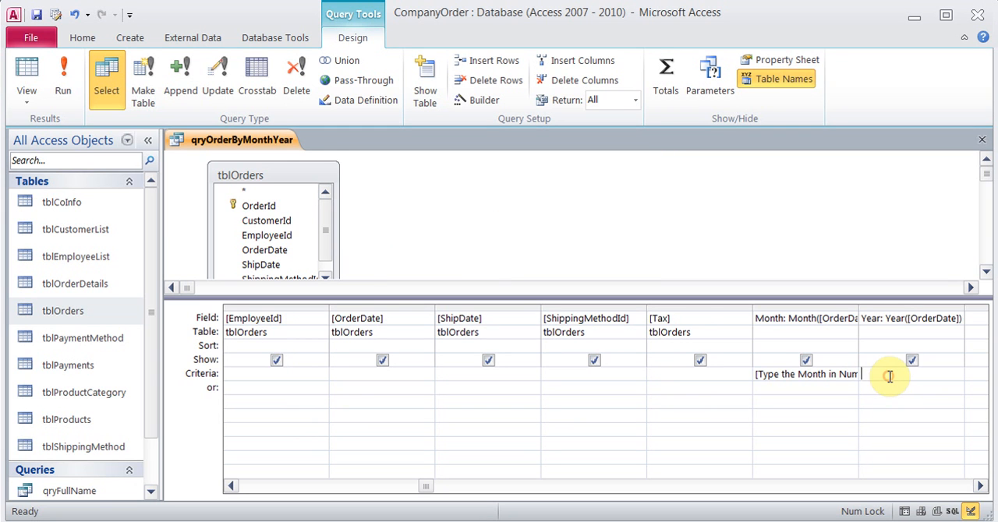
{"action": "type", "text": "[What Year"}
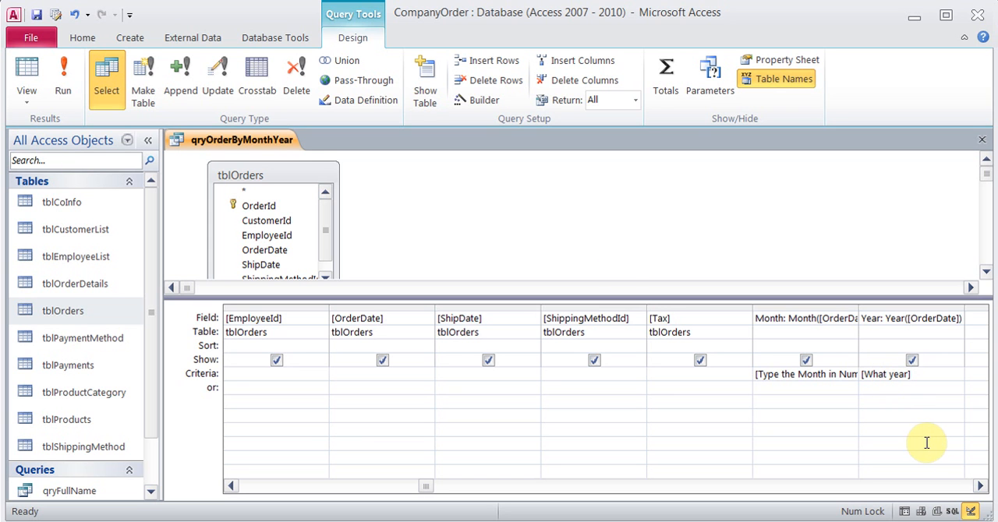
Test the query by running it for month 12 and year 2013
{"action": "left_click", "coordinate": [72, 73]}
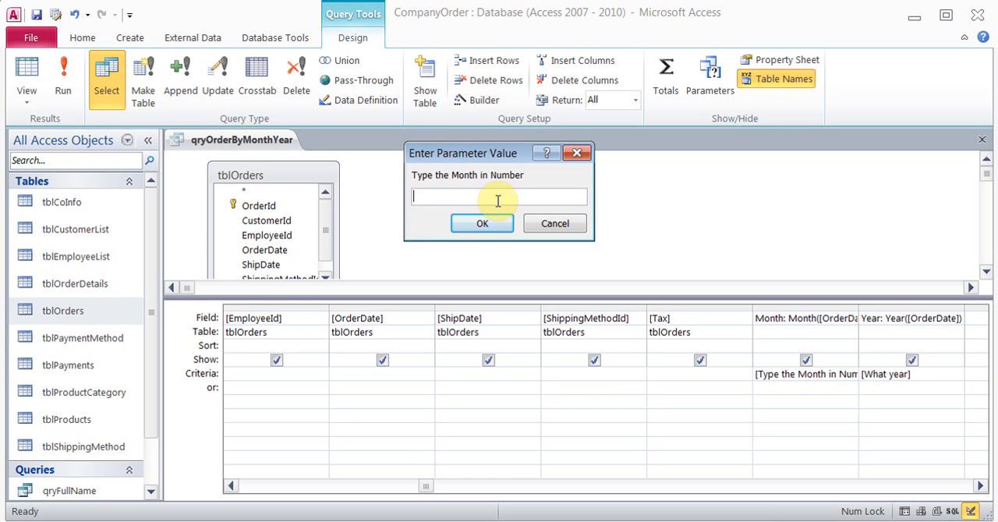
{"action": "type", "text": "12"}
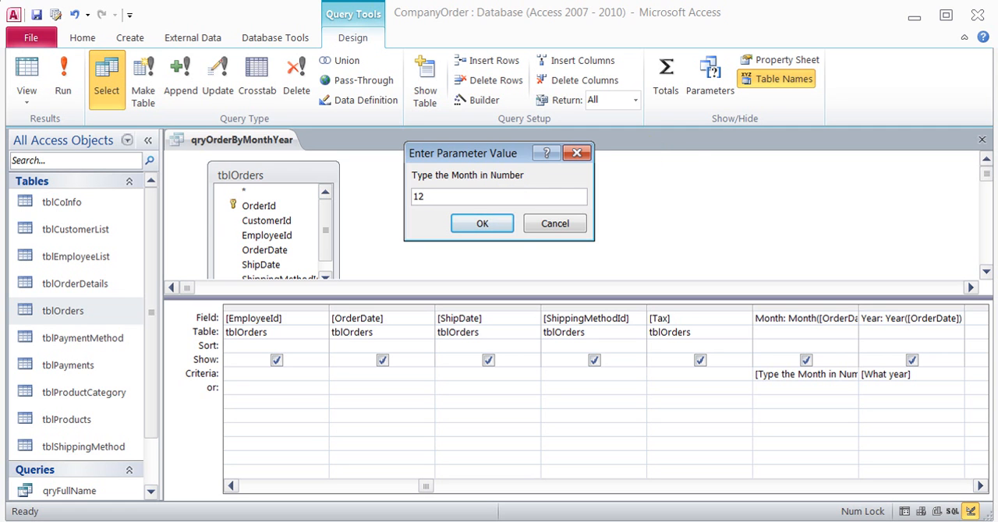
{"action": "left_click", "coordinate": [500, 224]}
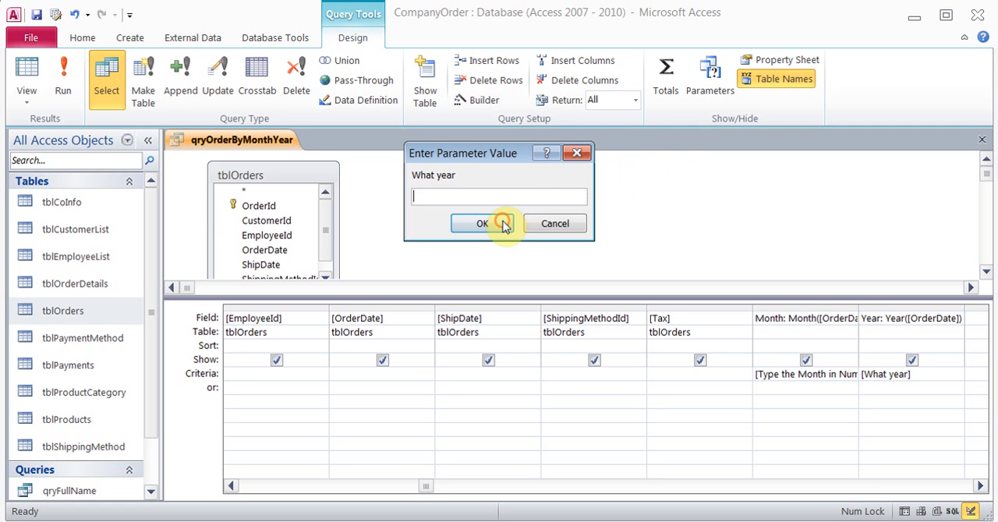
{"action": "type", "text": "2013"}
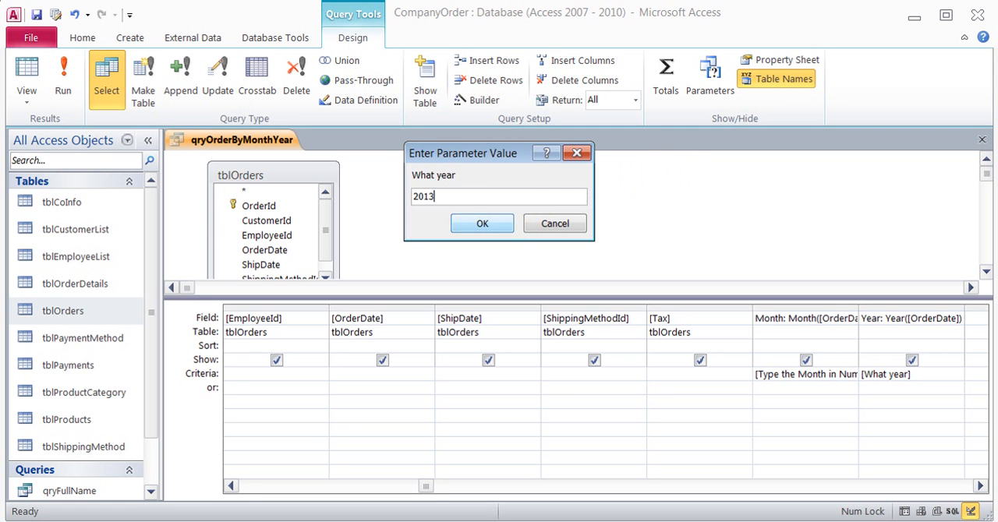
{"action": "left_click", "coordinate": [494, 224]}
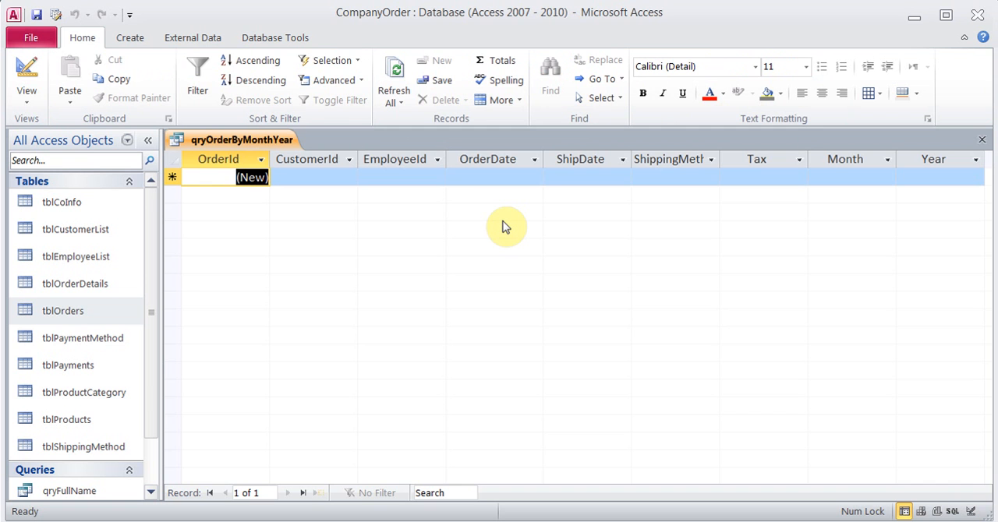
Return to Design View and run the query again for month 12 and year 2012
{"action": "left_click", "coordinate": [29, 78]}
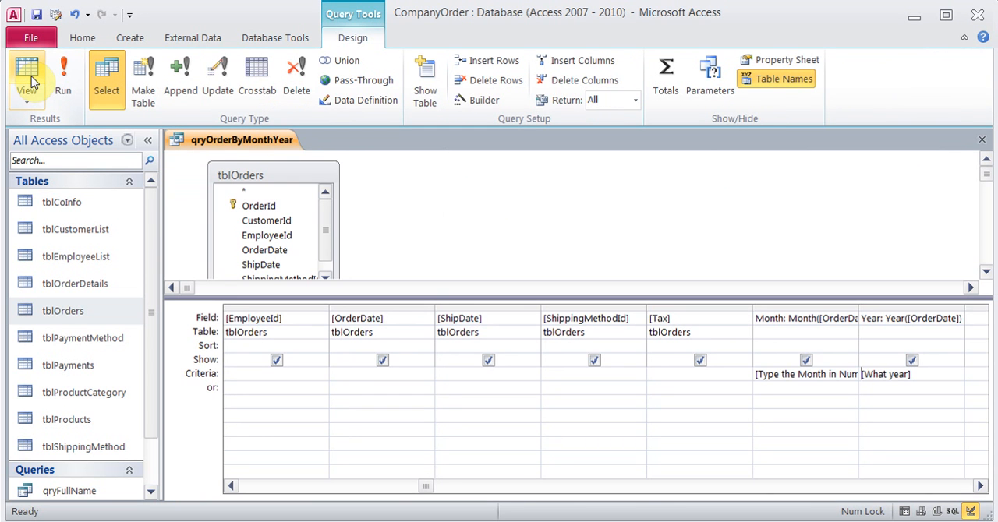
{"action": "left_click", "coordinate": [55, 74]}
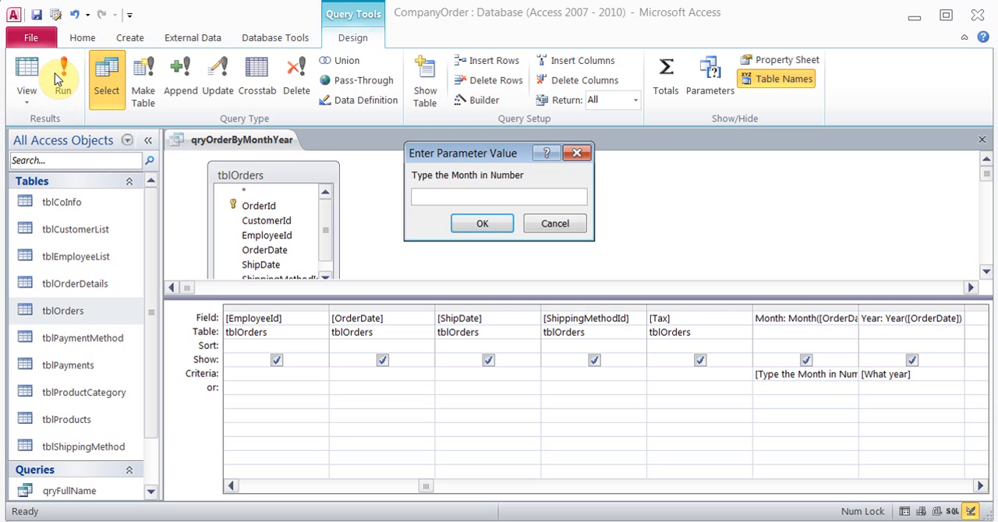
{"action": "type", "text": "12"}
{"action": "key", "text": "Return"}
{"action": "type", "text": "2012"}
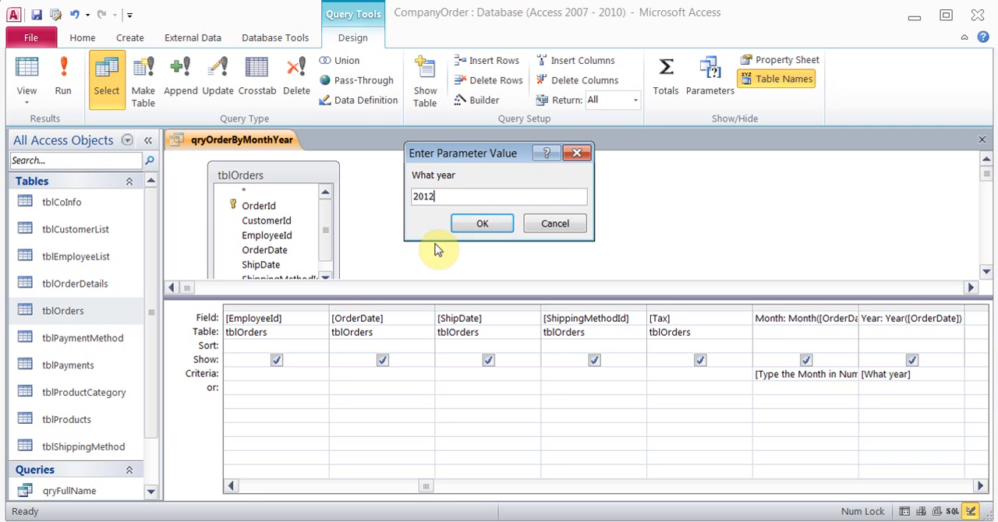
{"action": "left_click", "coordinate": [465, 223]}
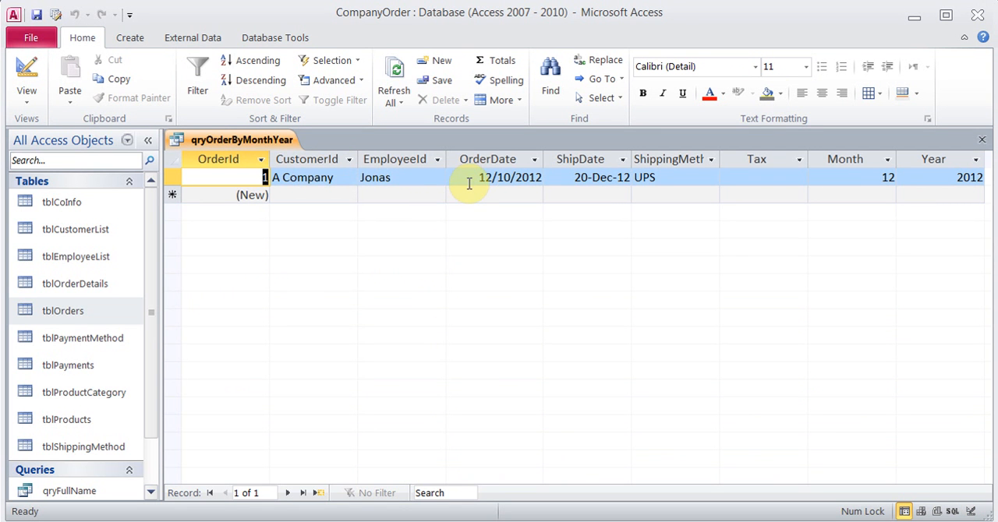
Go back to the design and rerun the query with month 03 and year 2015
{"action": "left_click", "coordinate": [31, 73]}
{"action": "left_click", "coordinate": [63, 78]}
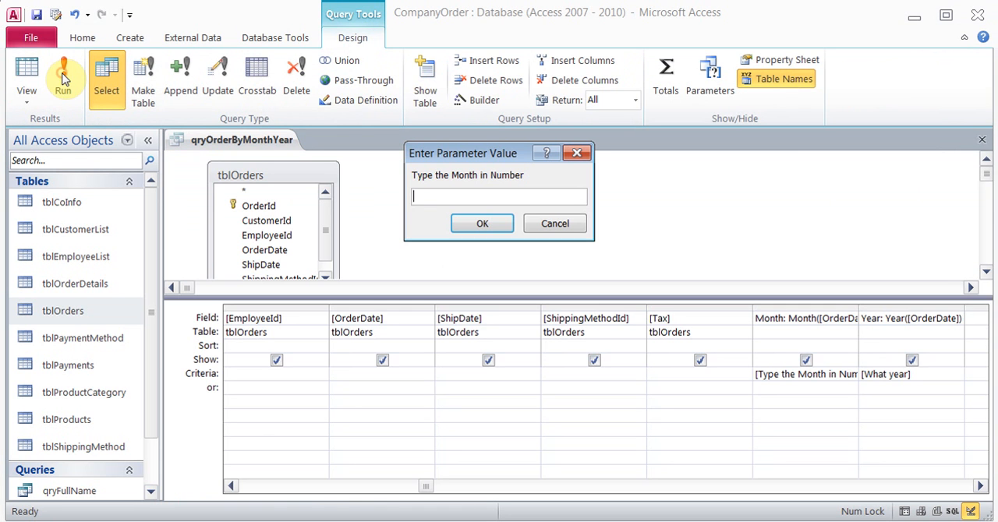
{"action": "type", "text": "03"}
{"action": "key", "text": "Return"}
{"action": "type", "text": "2015"}
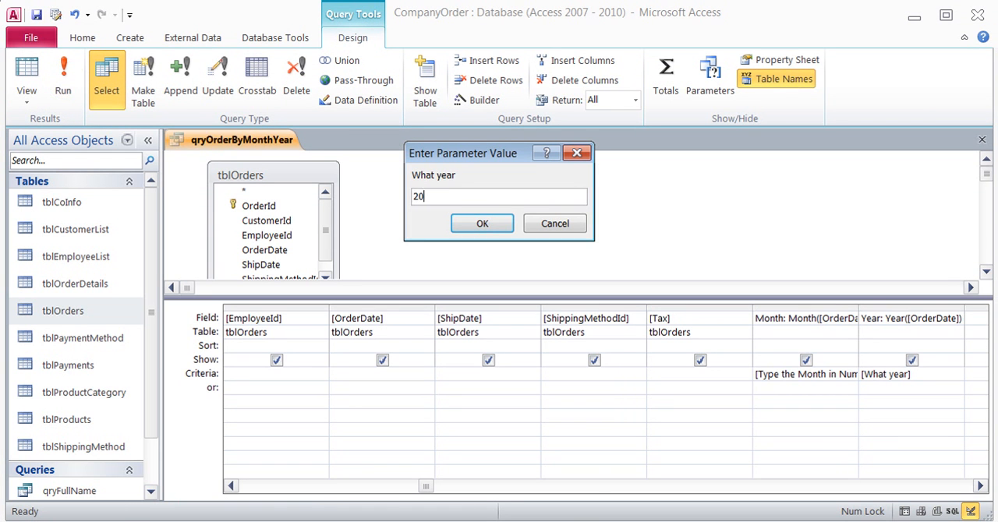
{"action": "key", "text": "Return"}
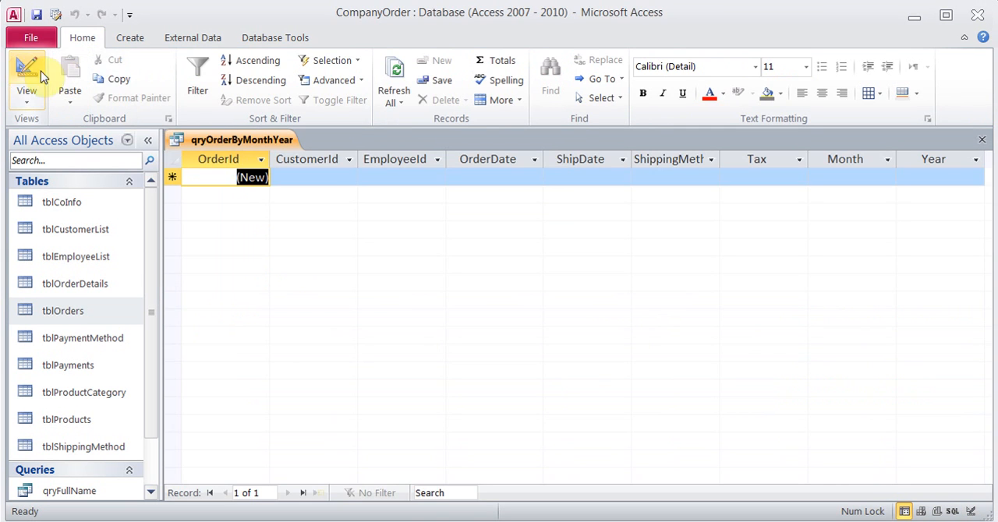
Reopen the design and run the query for month 3 and year 2013
{"action": "left_click", "coordinate": [26, 74]}
{"action": "left_click", "coordinate": [62, 74]}
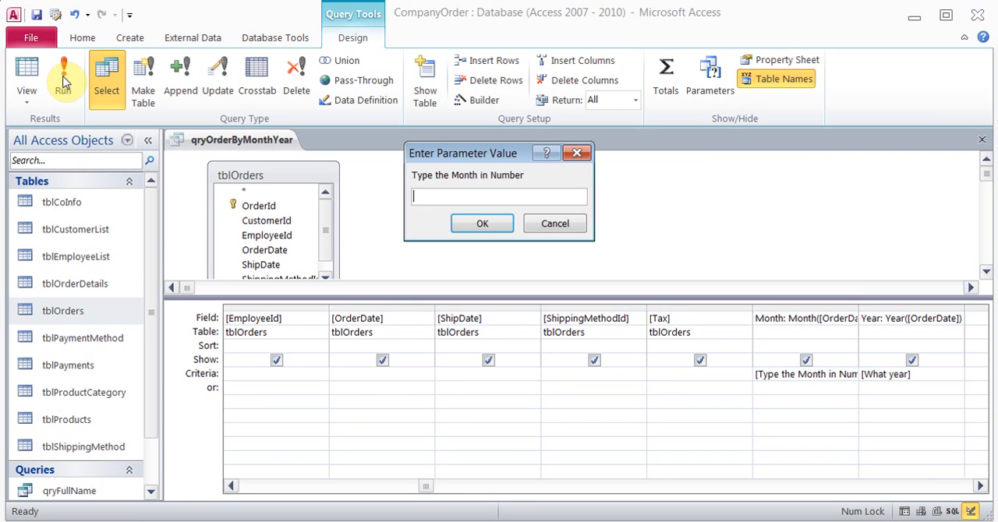
{"action": "type", "text": "3"}
{"action": "key", "text": "Return"}
{"action": "type", "text": "2013"}
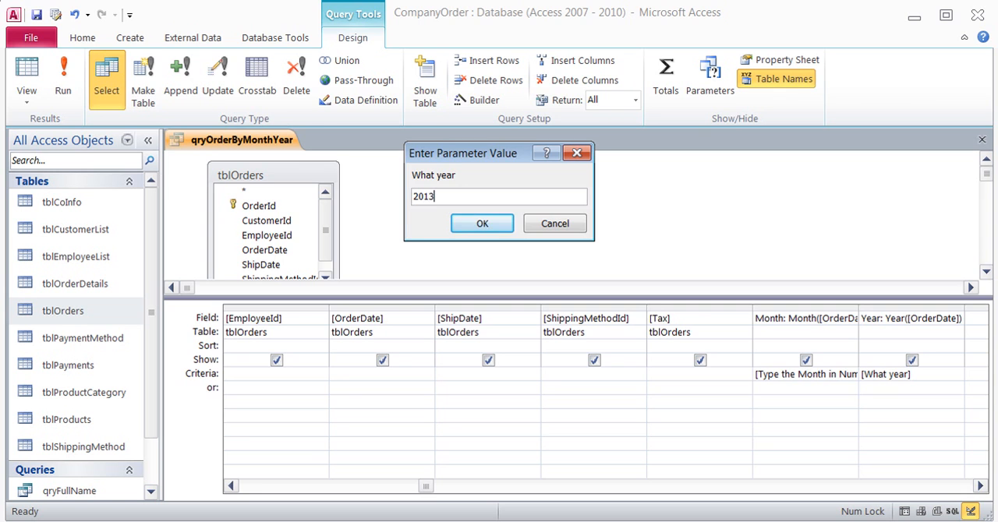
{"action": "key", "text": "Return"}
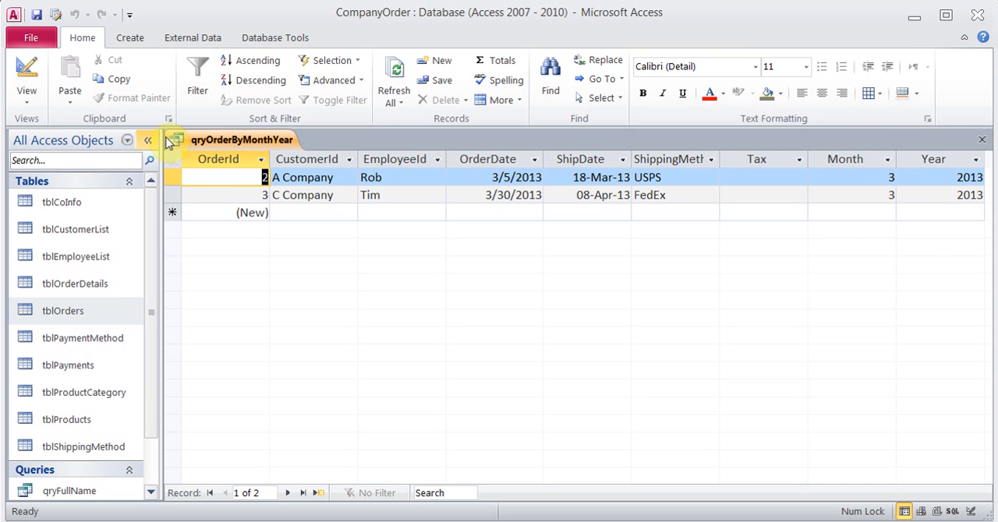
Reopen qryOrderByMonthYear in Design View and hide the calculated Month and Year fields from the results
{"action": "left_click", "coordinate": [33, 75]}
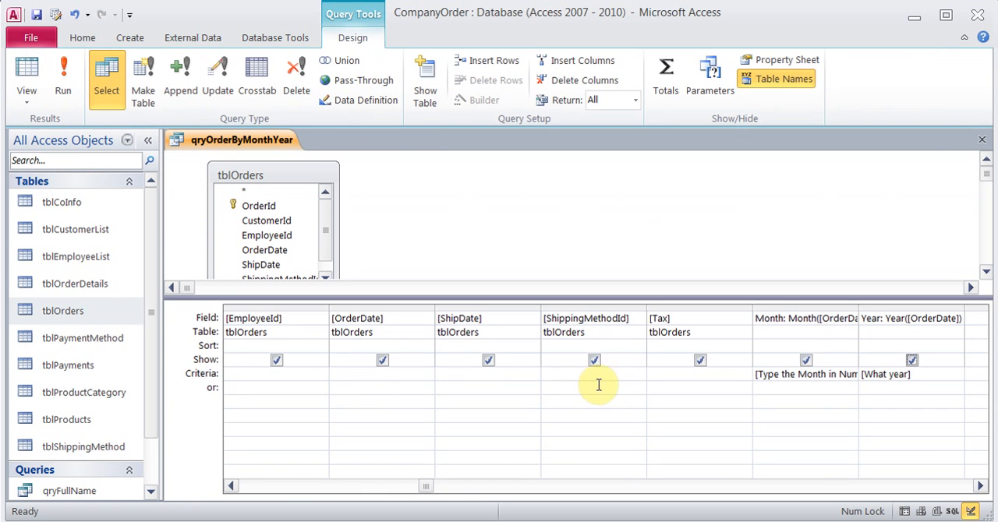
{"action": "left_click", "coordinate": [804, 360]}
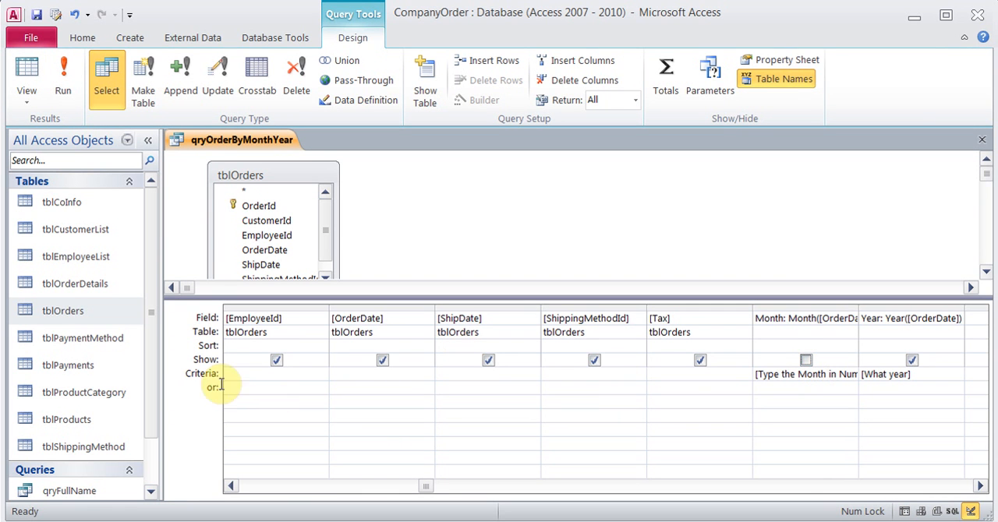
{"action": "left_click", "coordinate": [913, 361]}
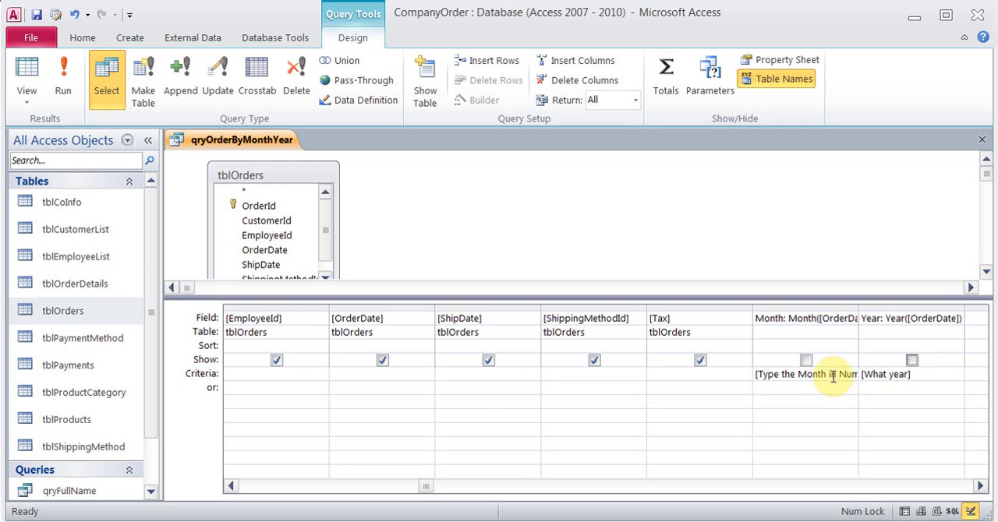
Run the query for month 3 and year 2013, and save the design changes when closing it
{"action": "left_click", "coordinate": [69, 78]}
{"action": "type", "text": "8"}
{"action": "key", "text": "Return"}
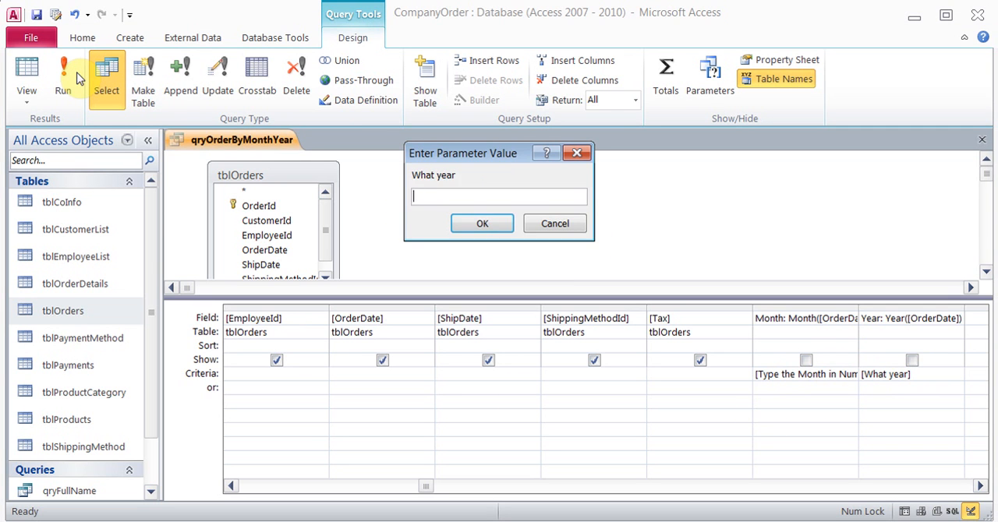
{"action": "type", "text": "2013"}
{"action": "key", "text": "Return"}
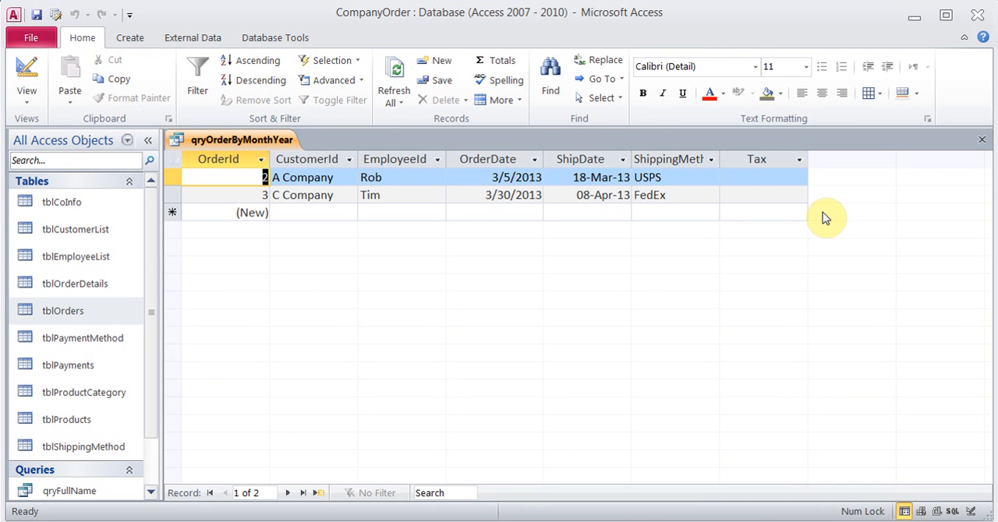
{"action": "left_click", "coordinate": [981, 141]}
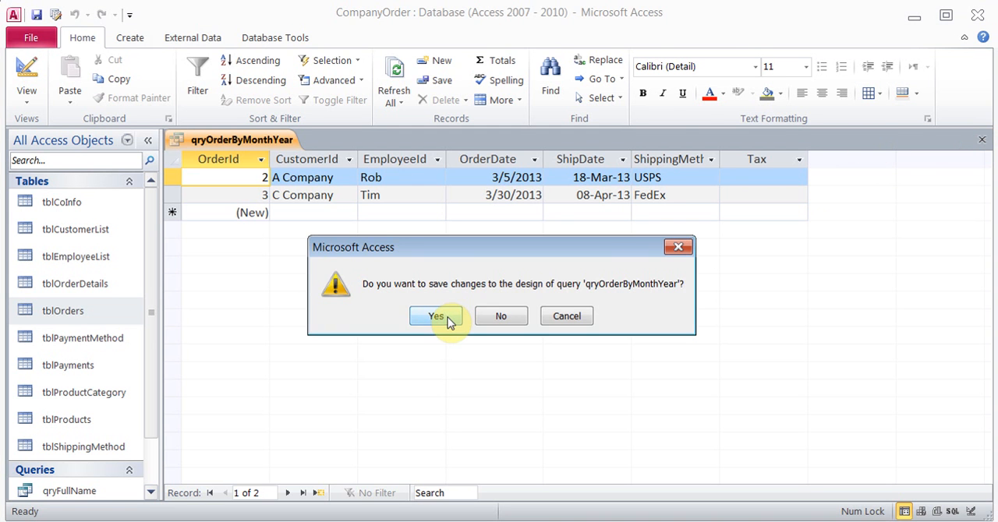
{"action": "left_click", "coordinate": [450, 323]}
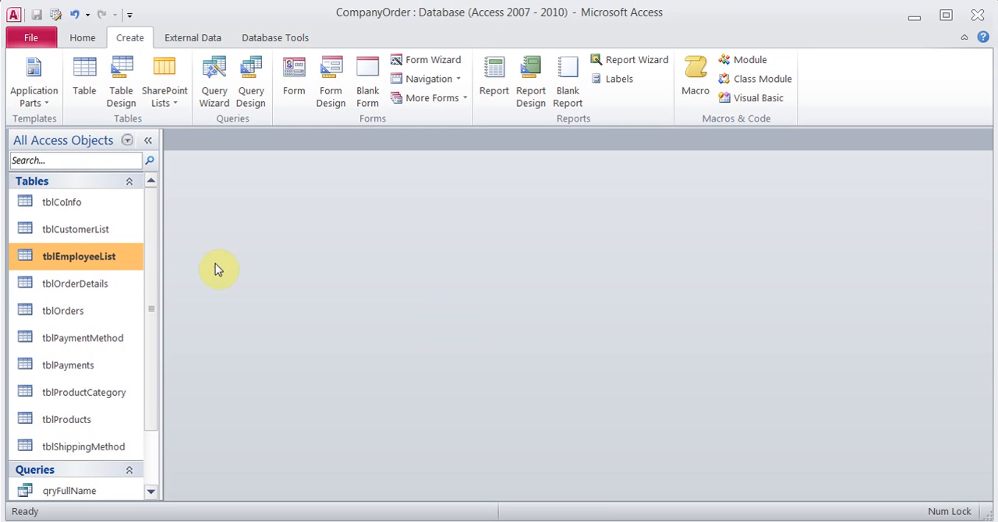
Open tblEmployeeList, look at its DateHired column, and close the table again
{"action": "double_click", "coordinate": [105, 258]}
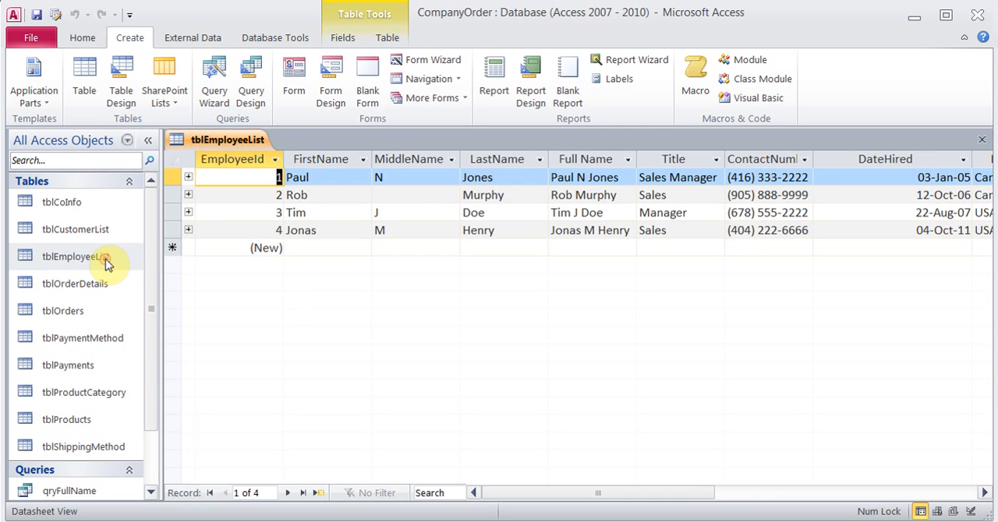
{"action": "left_click", "coordinate": [982, 494]}
{"action": "left_click", "coordinate": [983, 495]}
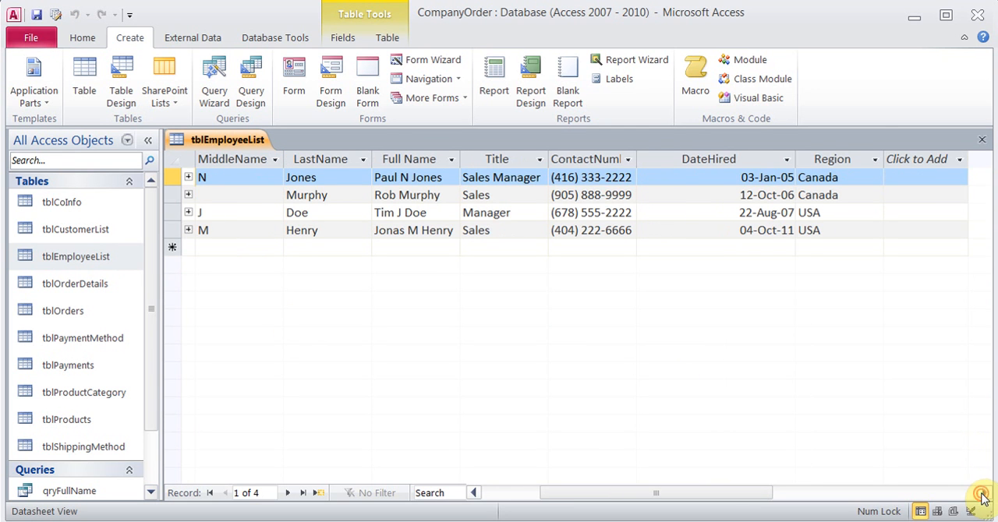
{"action": "left_click", "coordinate": [712, 173]}
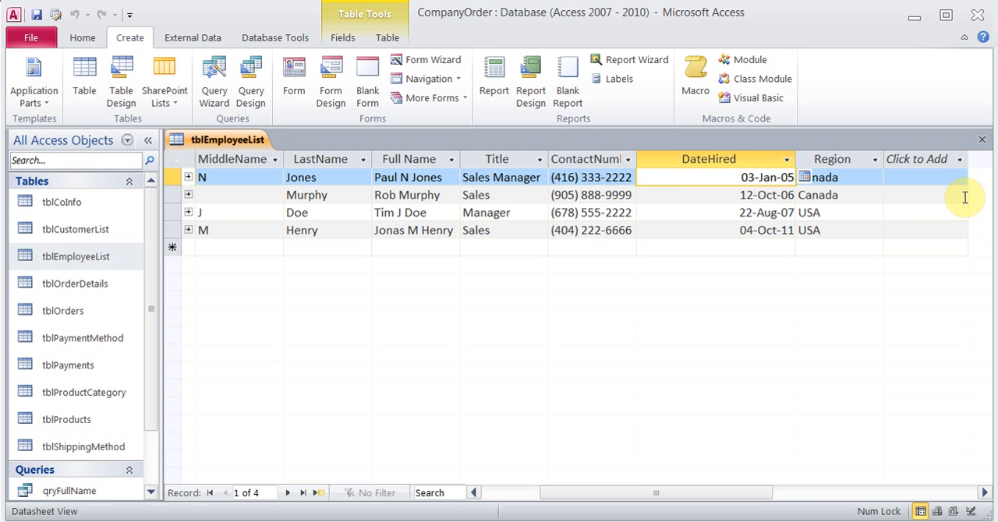
{"action": "left_click", "coordinate": [982, 139]}
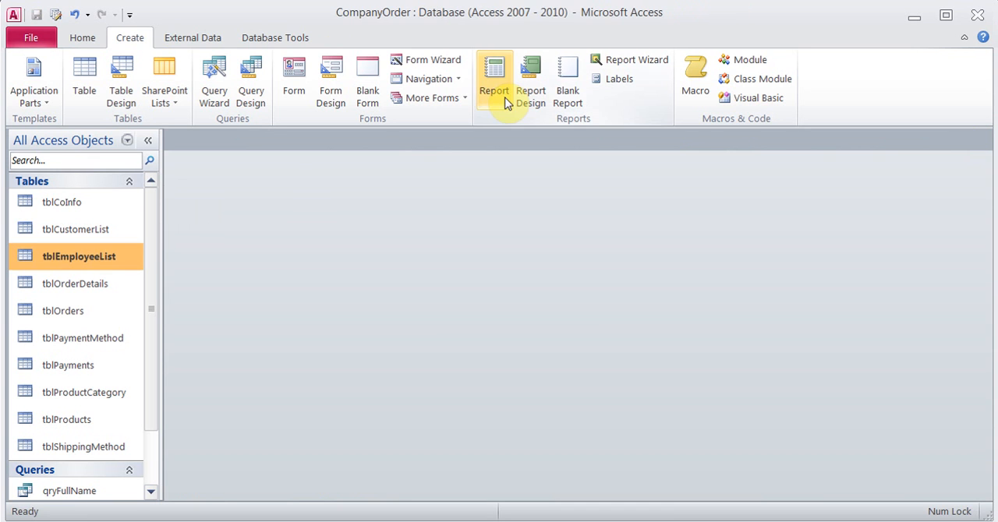
Start a Simple Query Wizard query on tblEmployeeList and include all of its fields
{"action": "left_click", "coordinate": [213, 78]}
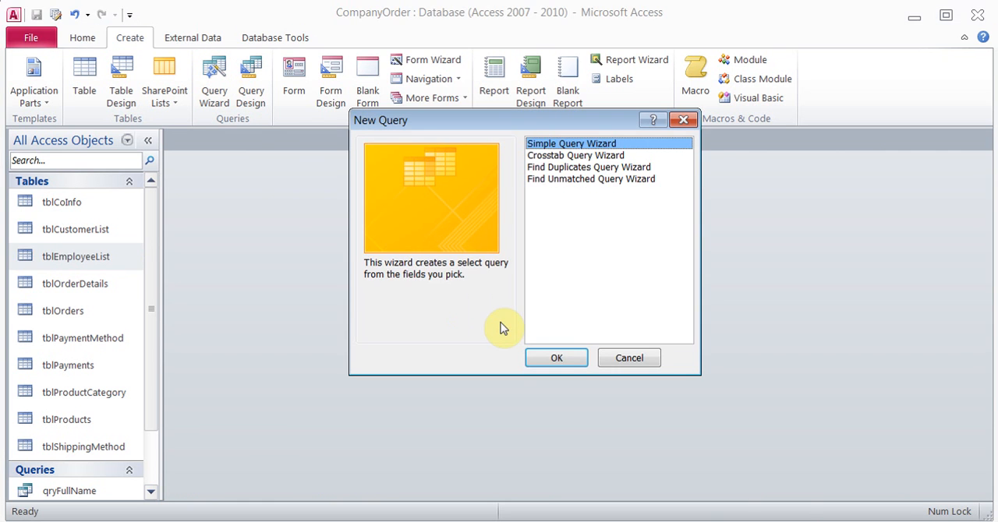
{"action": "left_click", "coordinate": [554, 357]}
{"action": "left_click", "coordinate": [471, 271]}
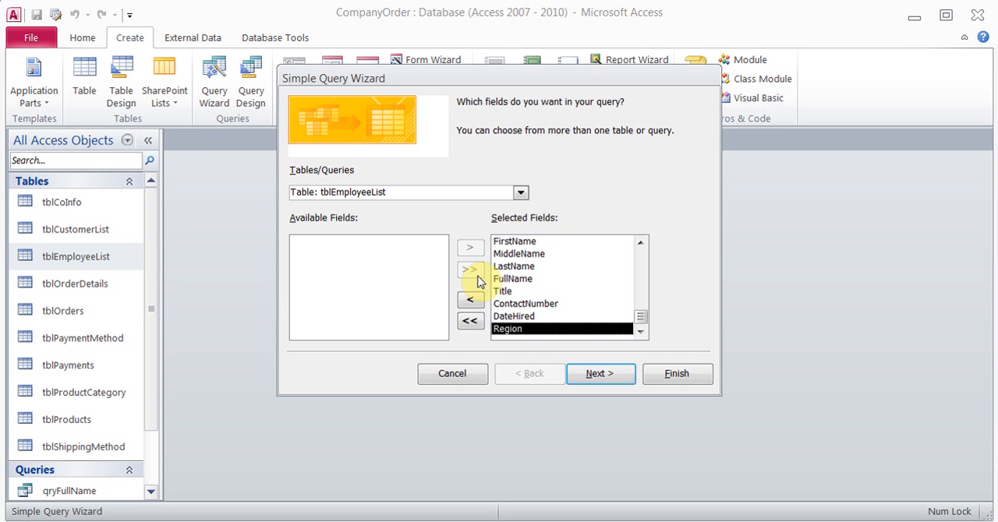
{"action": "left_click", "coordinate": [588, 373]}
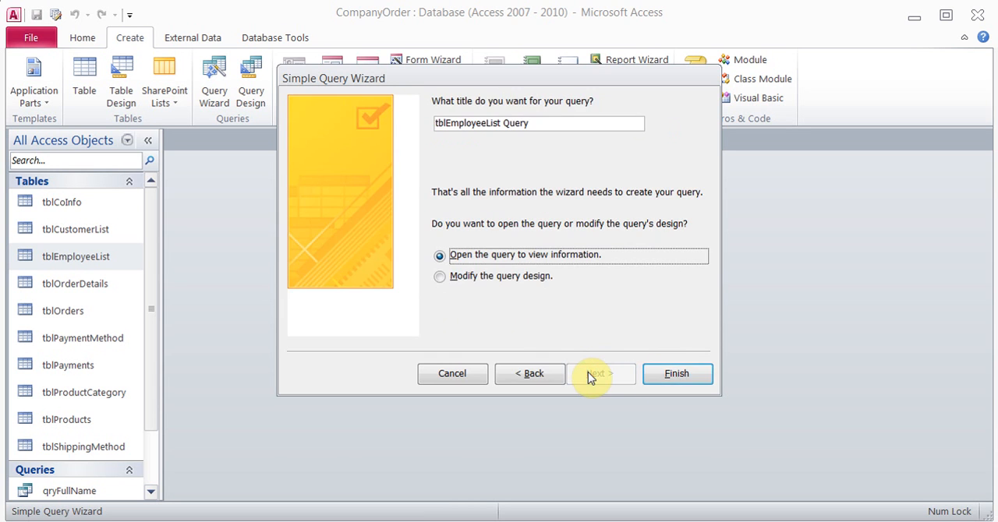
Title the new query qryYearsOnJob and finish the wizard with the option to modify the query design
{"action": "left_click", "coordinate": [527, 283]}
{"action": "left_click_drag", "start_coordinate": [538, 122], "coordinate": [371, 128]}
{"action": "type", "text": "qry"}
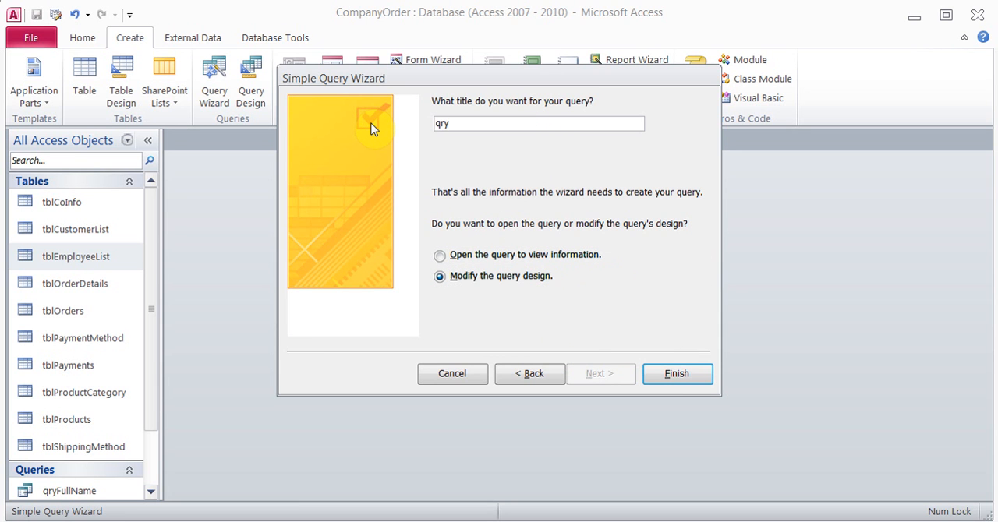
{"action": "type", "text": "YearsOnJ"}
{"action": "type", "text": "o"}
{"action": "key", "text": "BackSpace"}
{"action": "type", "text": "OnJo"}
{"action": "left_click", "coordinate": [676, 374]}
Adjust the height of the design grid and activate the empty field cell after Region
{"action": "left_click_drag", "start_coordinate": [761, 423], "coordinate": [733, 314]}
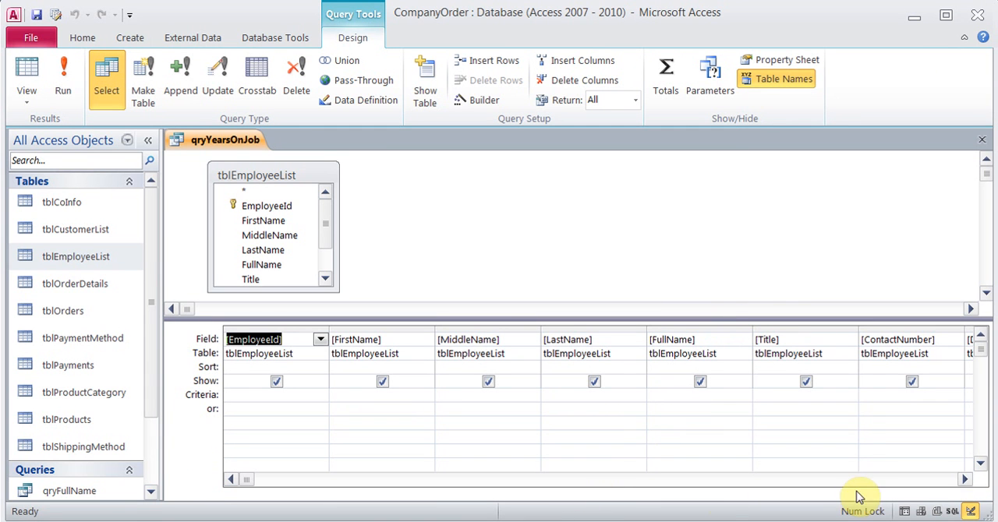
{"action": "left_click", "coordinate": [965, 479]}
{"action": "left_click", "coordinate": [965, 480]}
{"action": "left_click", "coordinate": [964, 480]}
{"action": "left_click", "coordinate": [964, 480]}
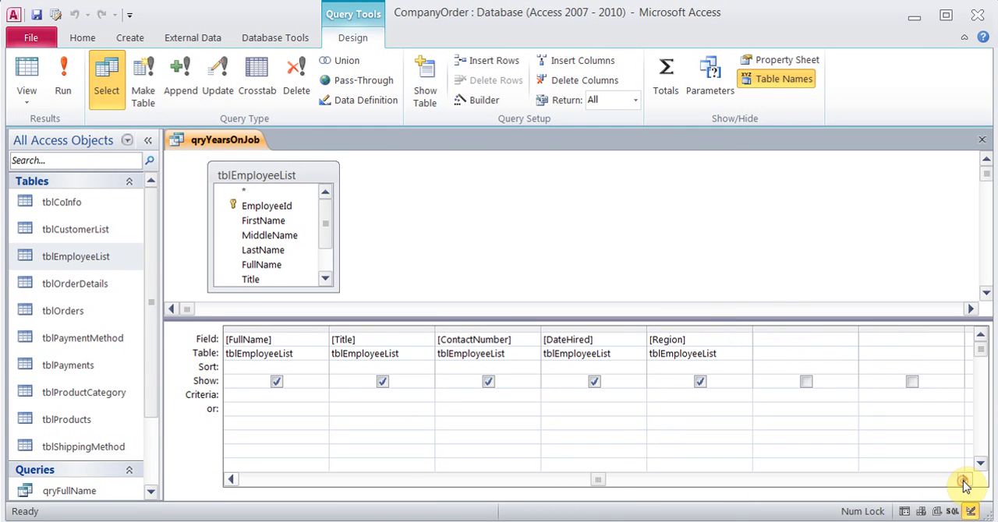
{"action": "left_click", "coordinate": [776, 340]}
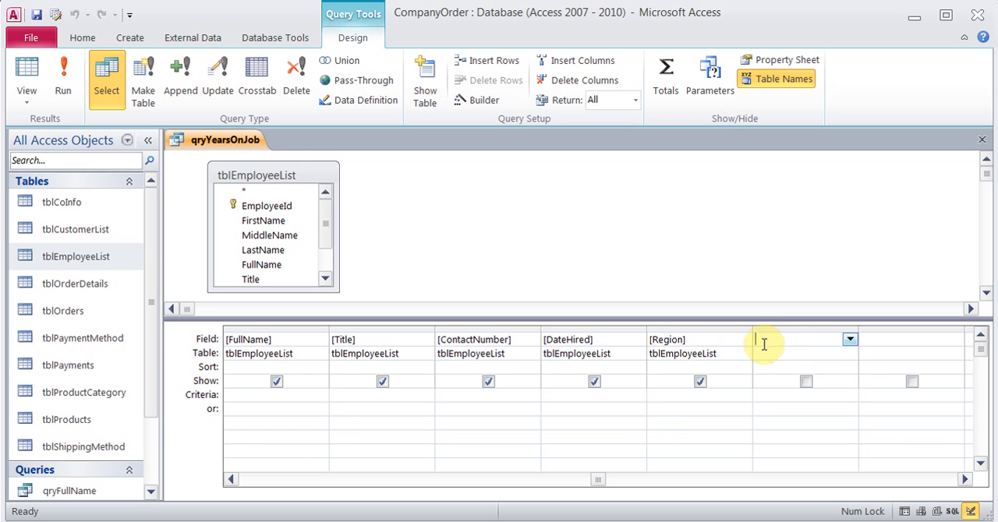
Switch to the Notepad notes and review the expression YearsOnJob: Now()-[DateHired] against the DateHired field in the Access query
{"action": "key", "text": "alt+Tab"}
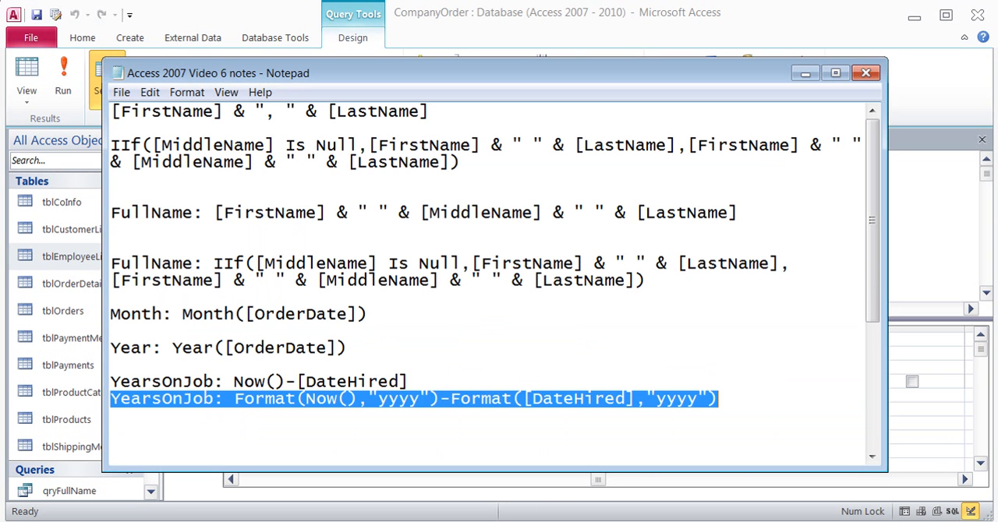
{"action": "left_click_drag", "start_coordinate": [407, 382], "coordinate": [124, 390]}
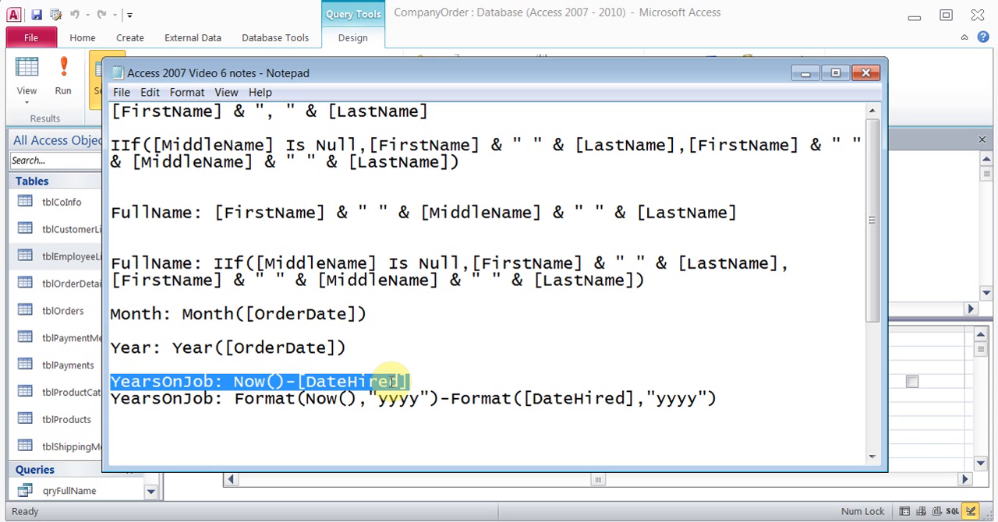
{"action": "key", "text": "alt+Tab"}
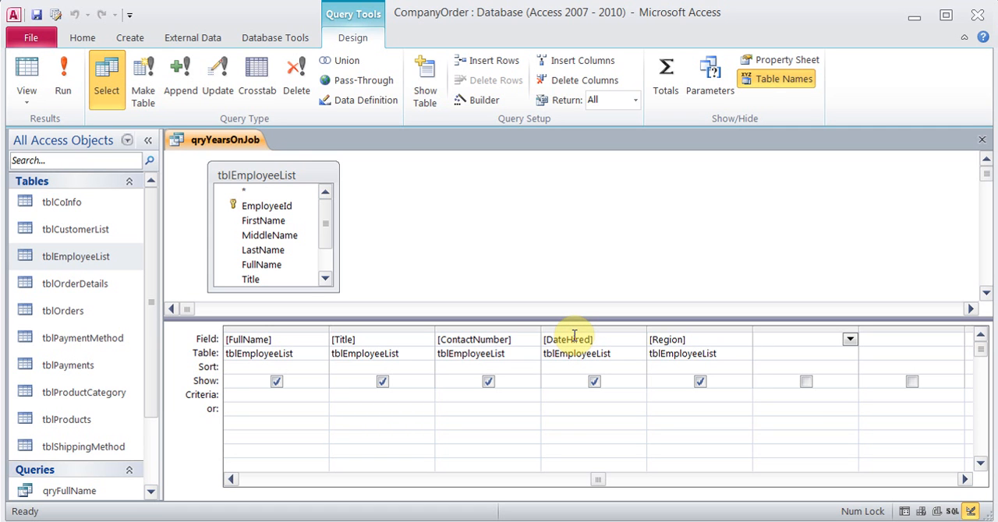
{"action": "key", "text": "alt+Tab"}
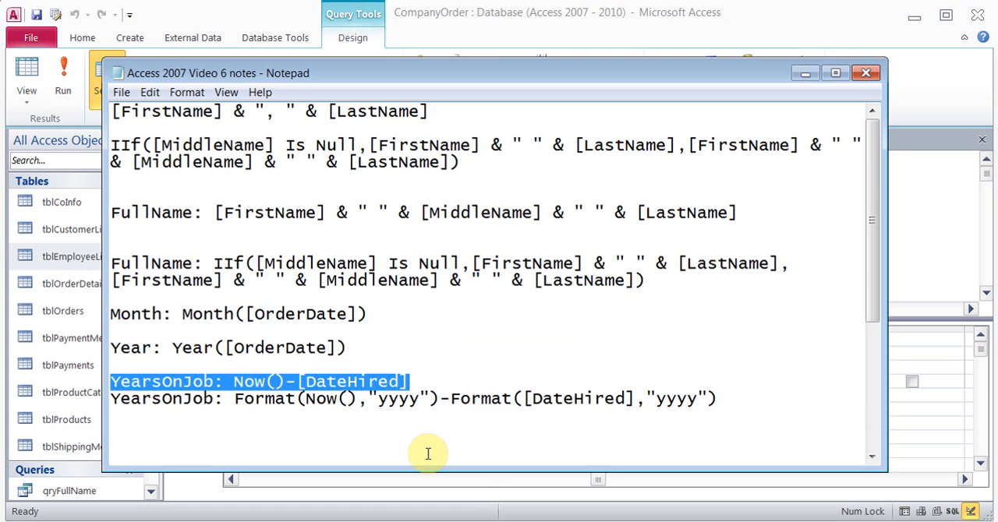
{"action": "left_click", "coordinate": [416, 379]}
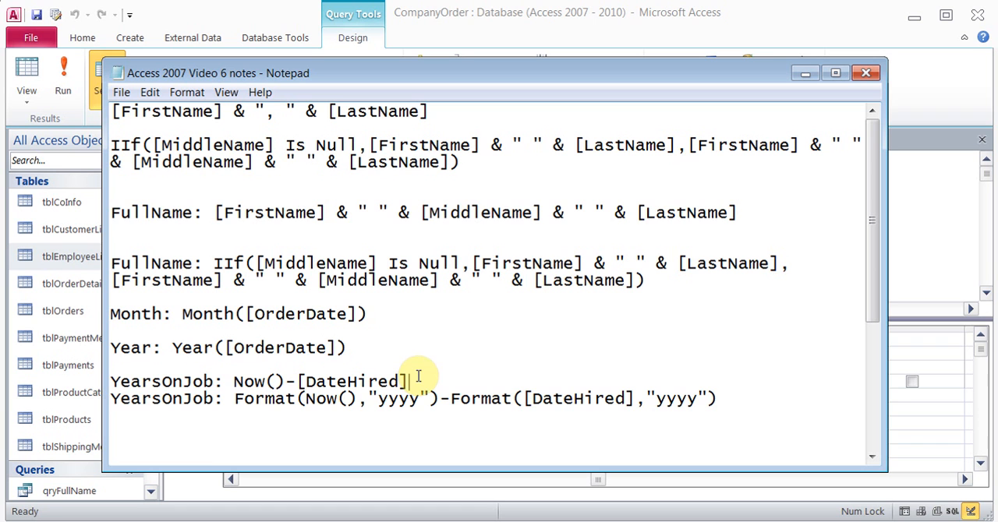
Copy YearsOnJob: Format(Now(),"yyyy")-Format([DateHired],"yyyy") from the notes and, back in Access, insert it with the Expression Builder as the field after Region
{"action": "left_click_drag", "start_coordinate": [234, 398], "coordinate": [295, 399]}
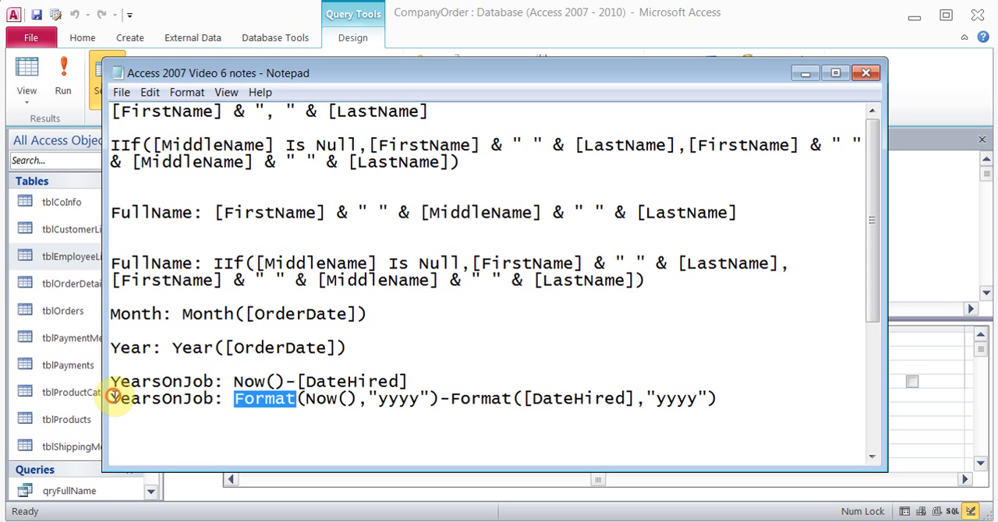
{"action": "left_click", "coordinate": [465, 384]}
{"action": "left_click_drag", "start_coordinate": [464, 384], "coordinate": [729, 412]}
{"action": "key", "text": "ctrl+c"}
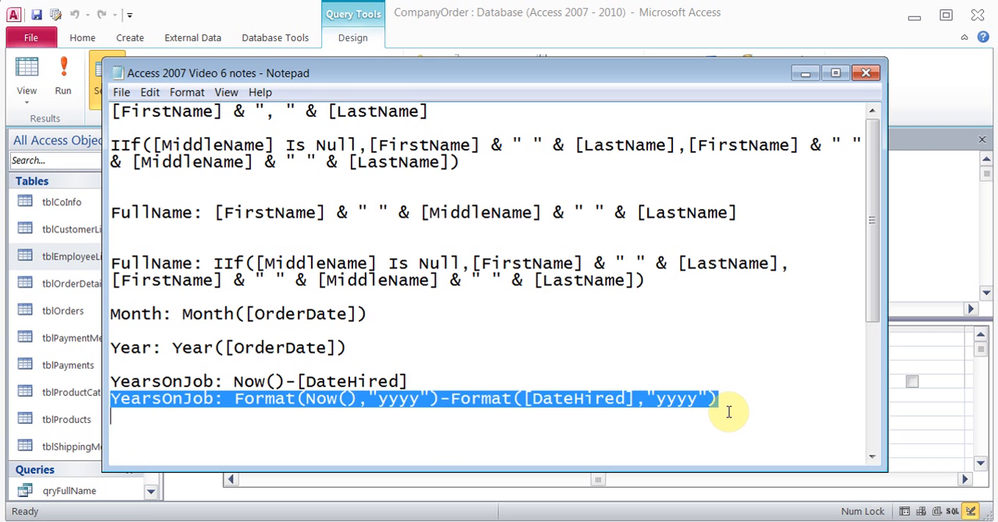
{"action": "left_click", "coordinate": [408, 520]}
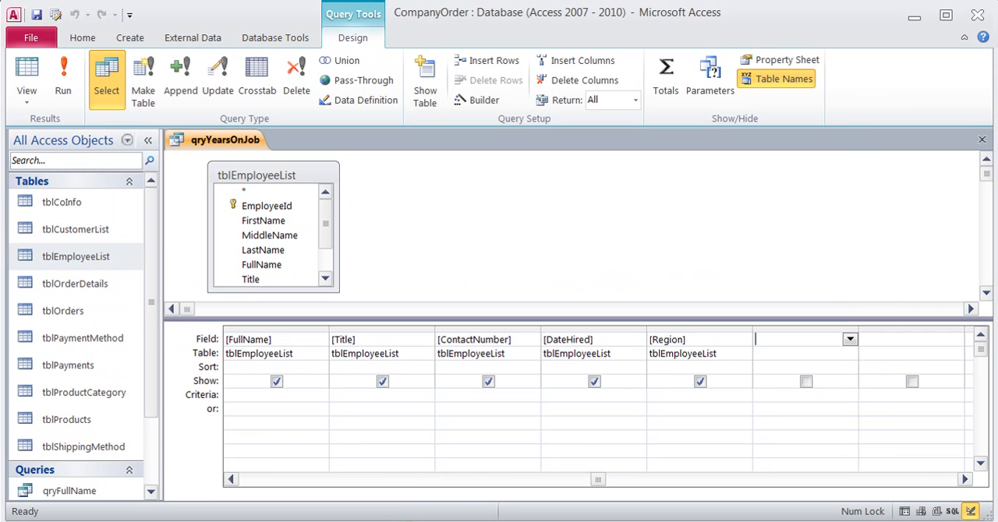
{"action": "left_click", "coordinate": [475, 100]}
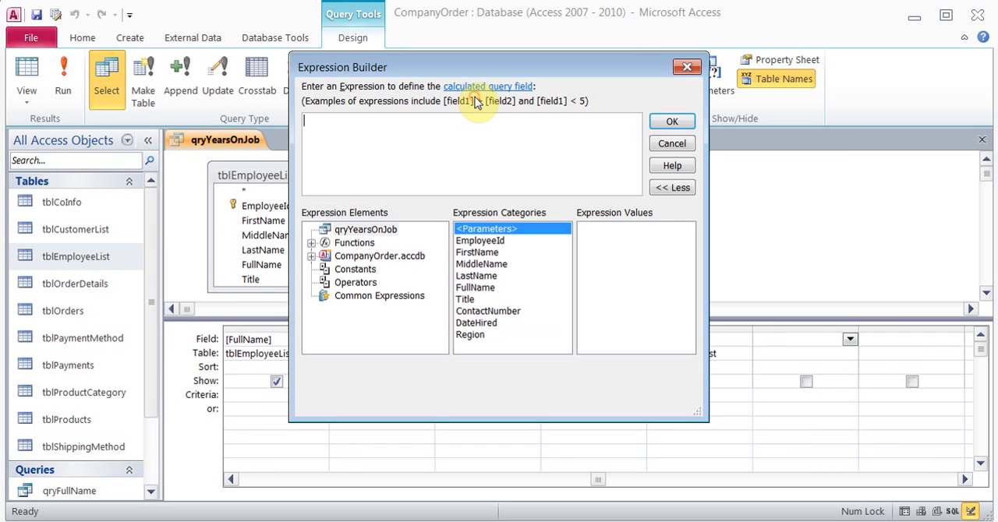
{"action": "key", "text": "ctrl+v"}
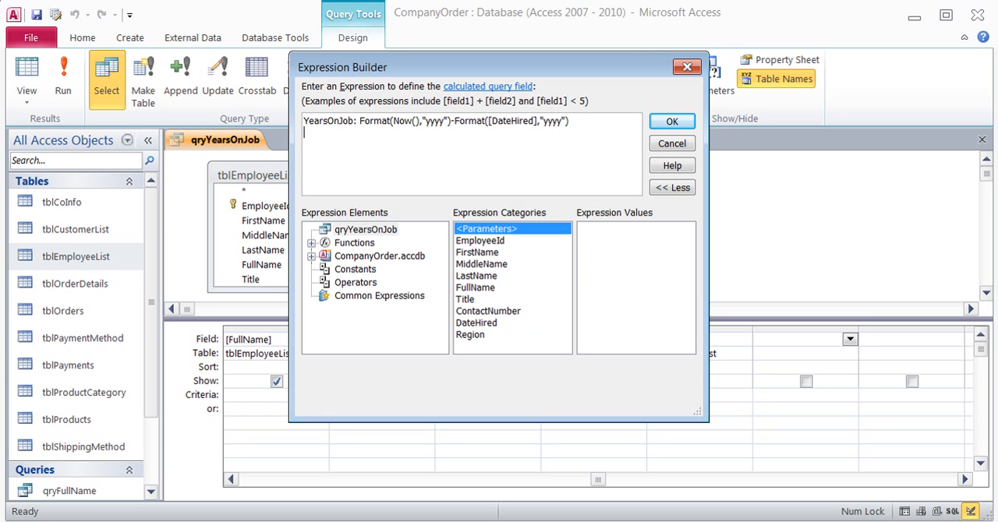
{"action": "left_click", "coordinate": [661, 122]}
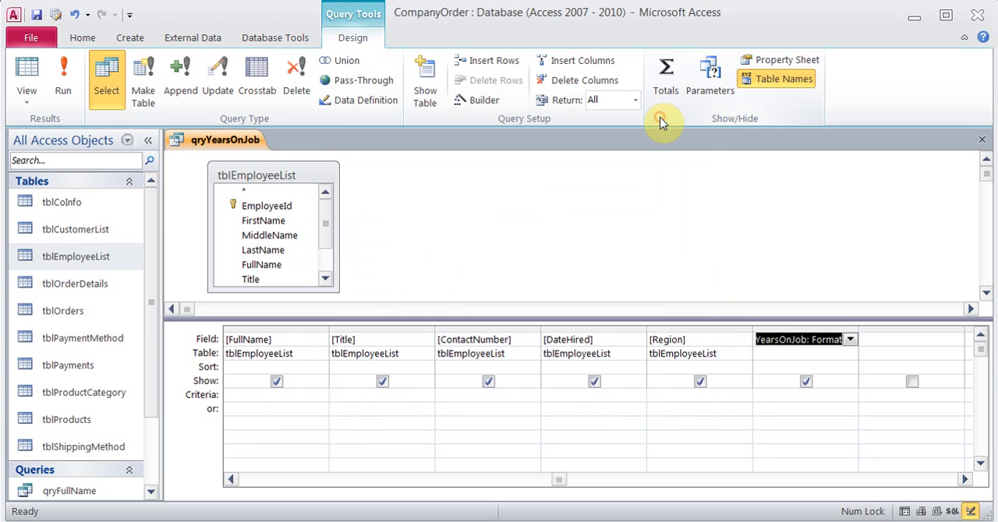
Run qryYearsOnJob, check the YearsOnJob column, and close the query with its design changes saved
{"action": "left_click", "coordinate": [67, 81]}
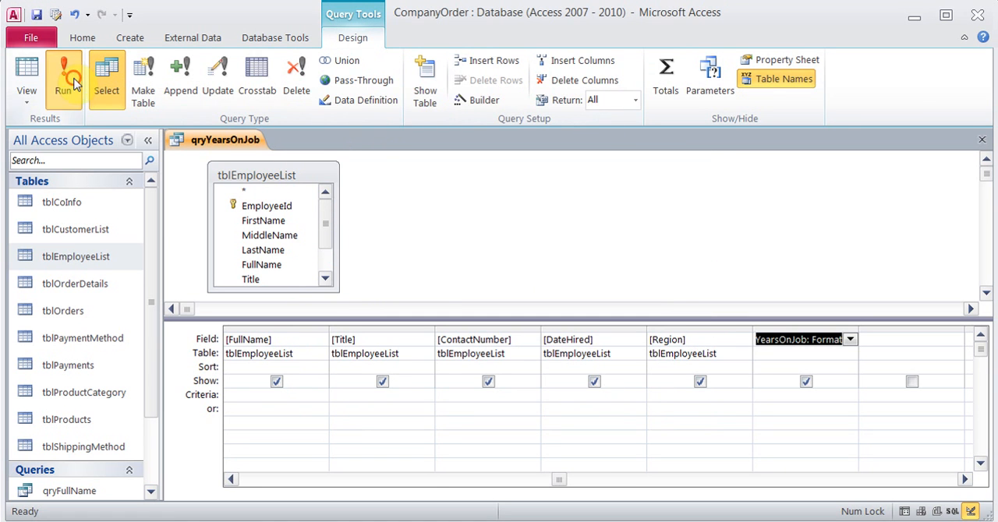
{"action": "left_click_drag", "start_coordinate": [557, 495], "coordinate": [702, 483]}
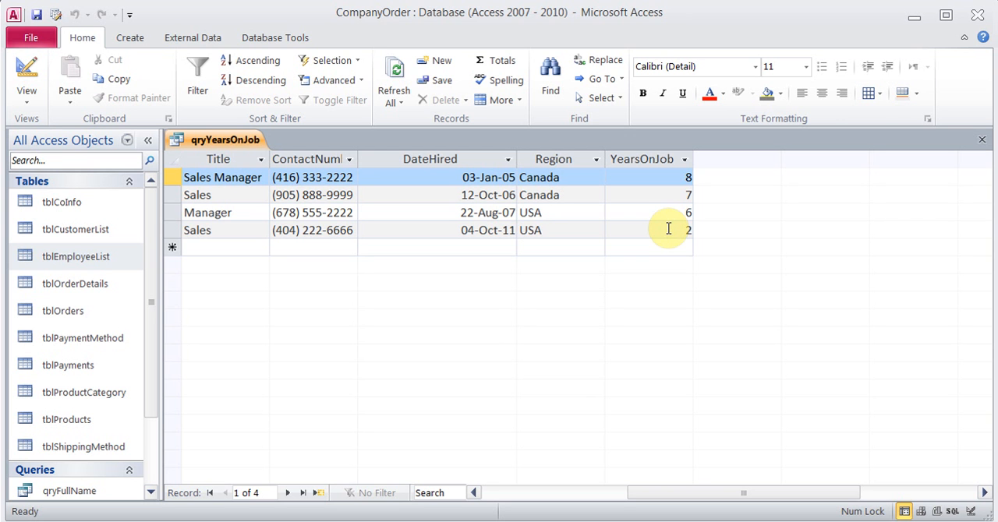
{"action": "left_click", "coordinate": [981, 140]}
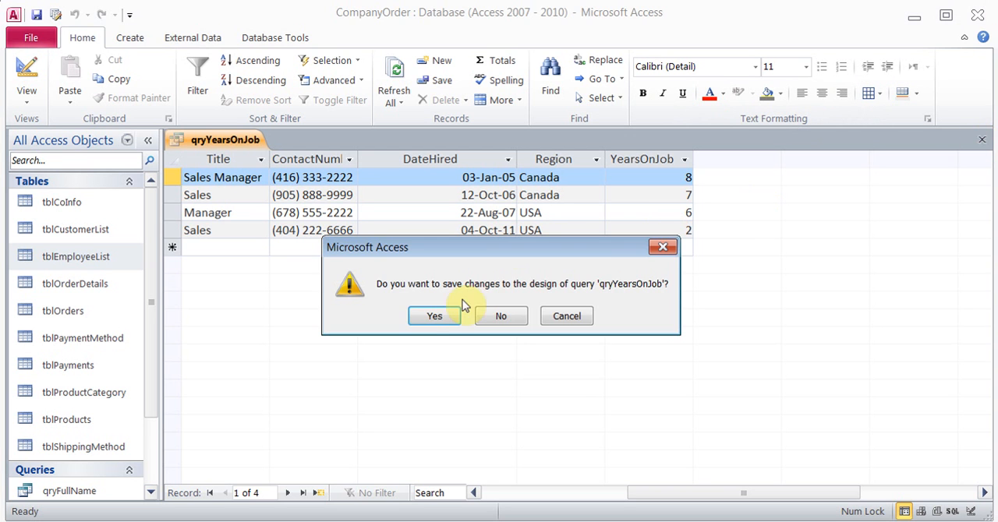
{"action": "left_click", "coordinate": [431, 317]}
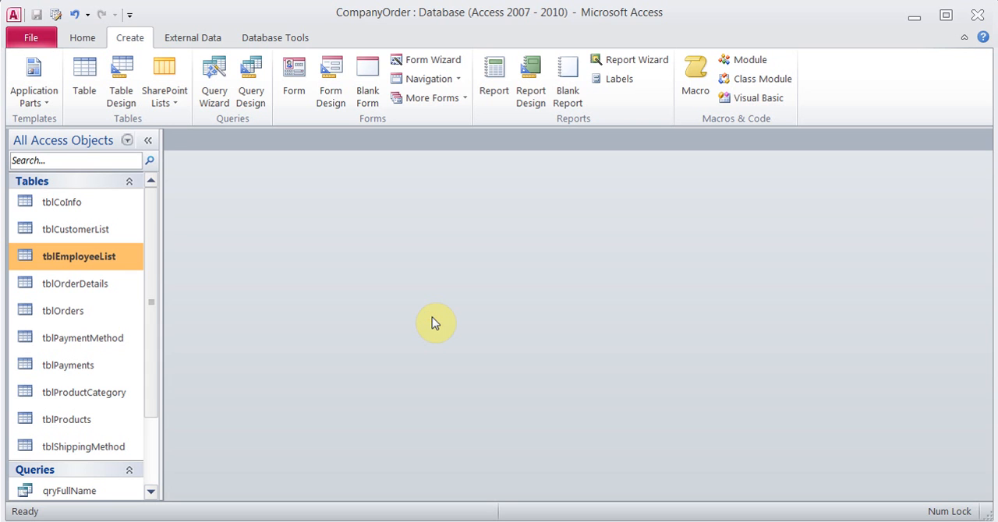
Open Access Help, browse the topics in its Expressions category, and close the help window
{"action": "left_click", "coordinate": [982, 40]}
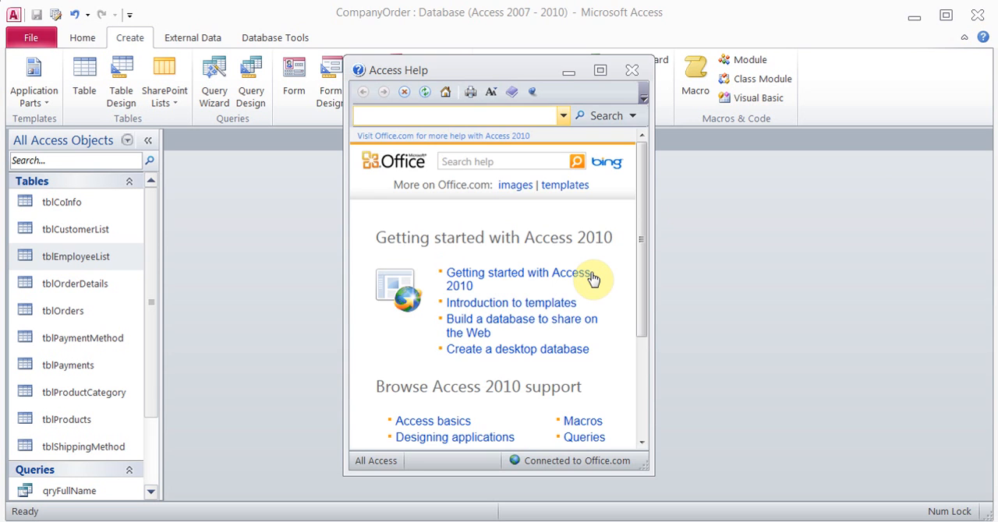
{"action": "left_click", "coordinate": [638, 278]}
{"action": "left_click_drag", "start_coordinate": [638, 278], "coordinate": [638, 350]}
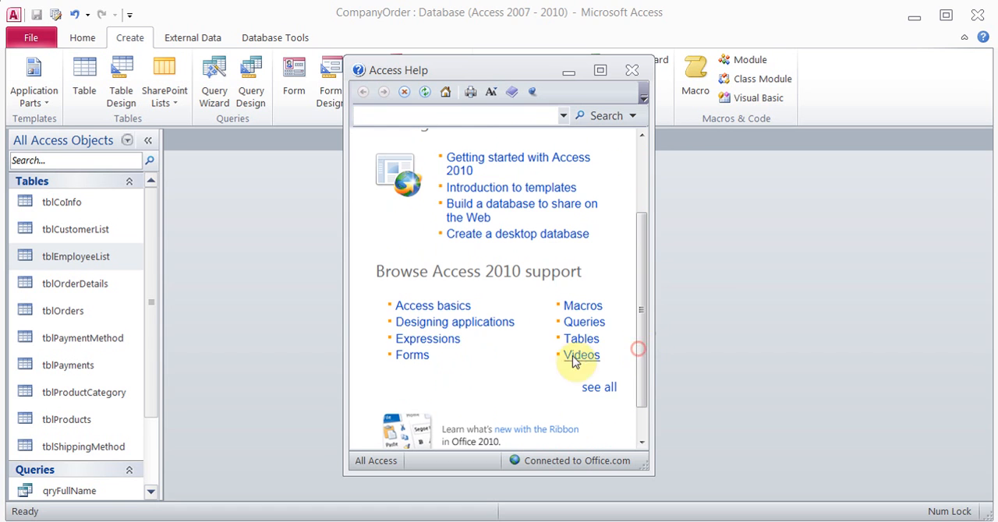
{"action": "left_click", "coordinate": [427, 339]}
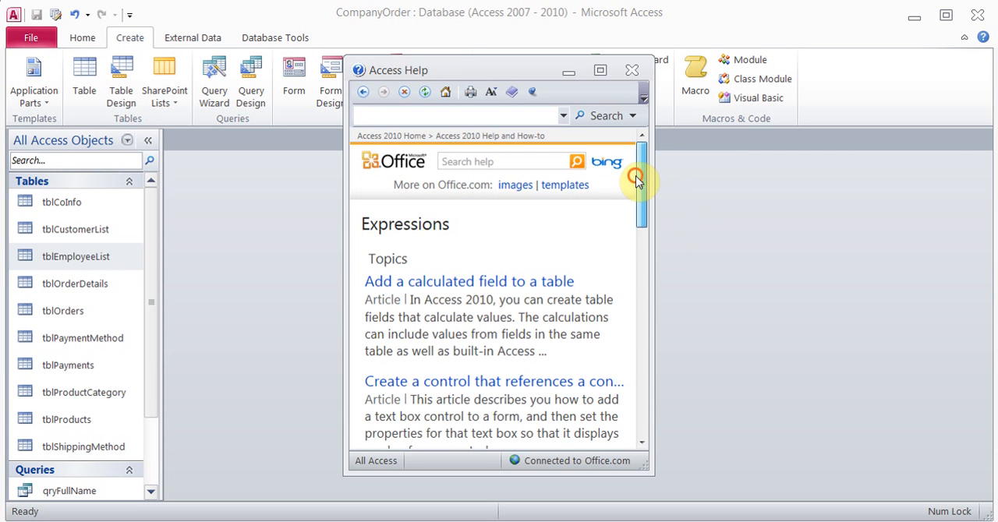
{"action": "mouse_move", "coordinate": [642, 176]}
{"action": "left_mouse_down"}
{"action": "mouse_move", "coordinate": [644, 252]}
{"action": "mouse_move", "coordinate": [644, 171]}
{"action": "left_mouse_up"}
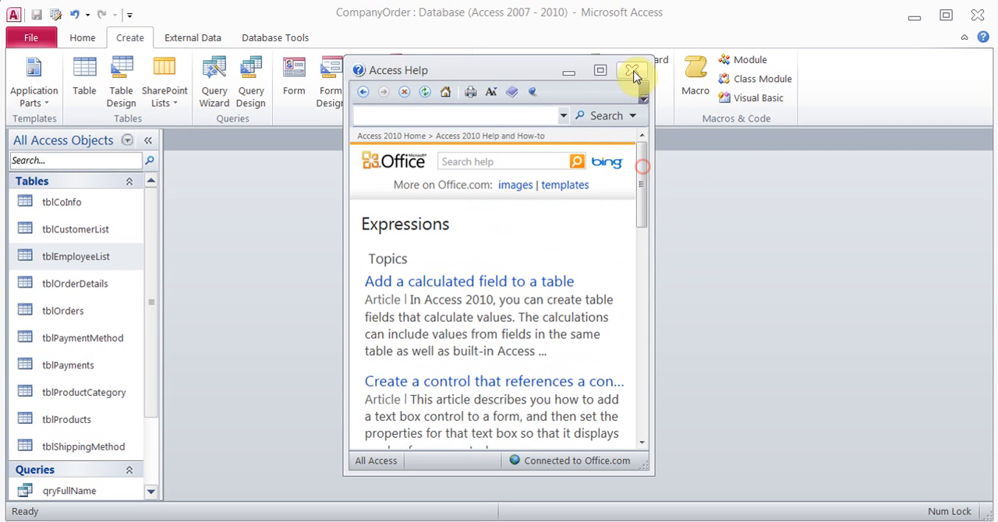
{"action": "left_click", "coordinate": [632, 72]}
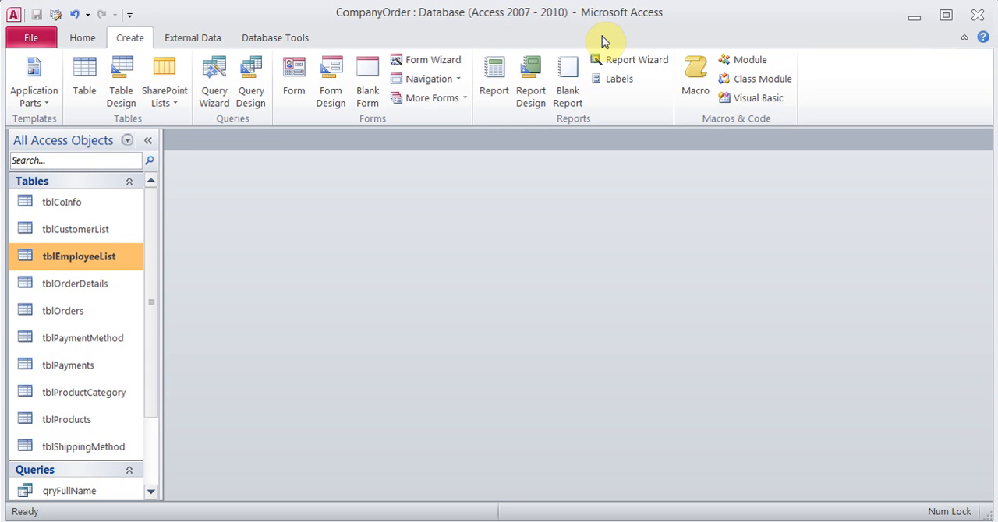
Start a Form Wizard form from tblOrderDetails with all its fields and the Columnar layout
{"action": "key", "text": "Down"}
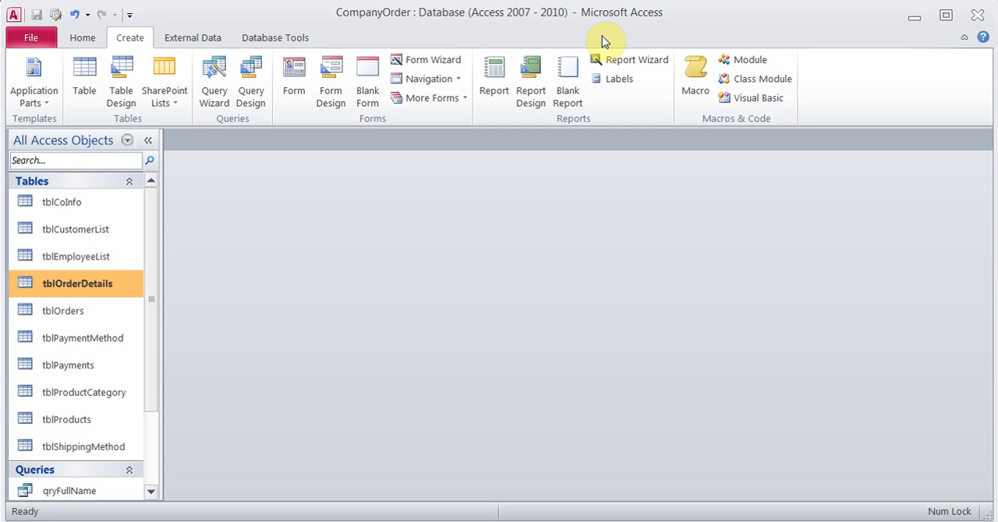
{"action": "left_click", "coordinate": [441, 62]}
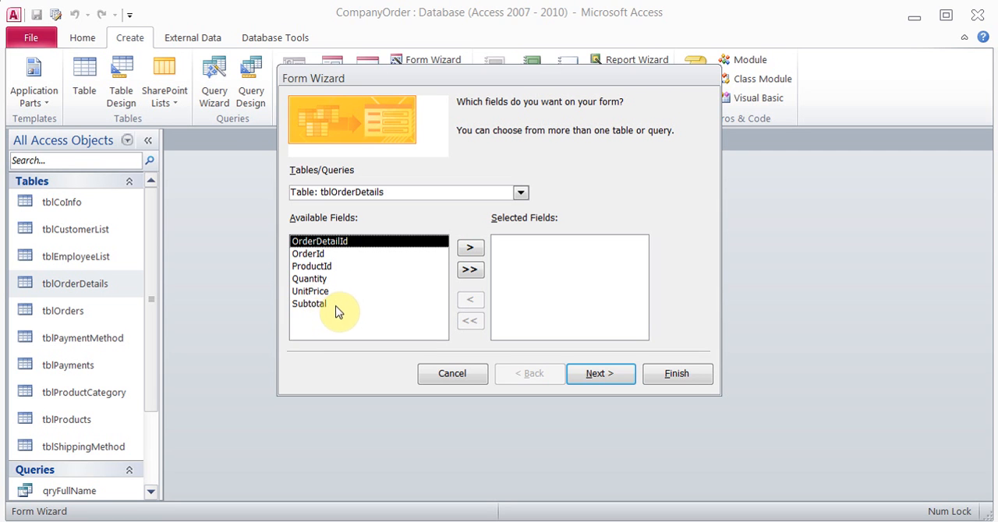
{"action": "left_click", "coordinate": [477, 272]}
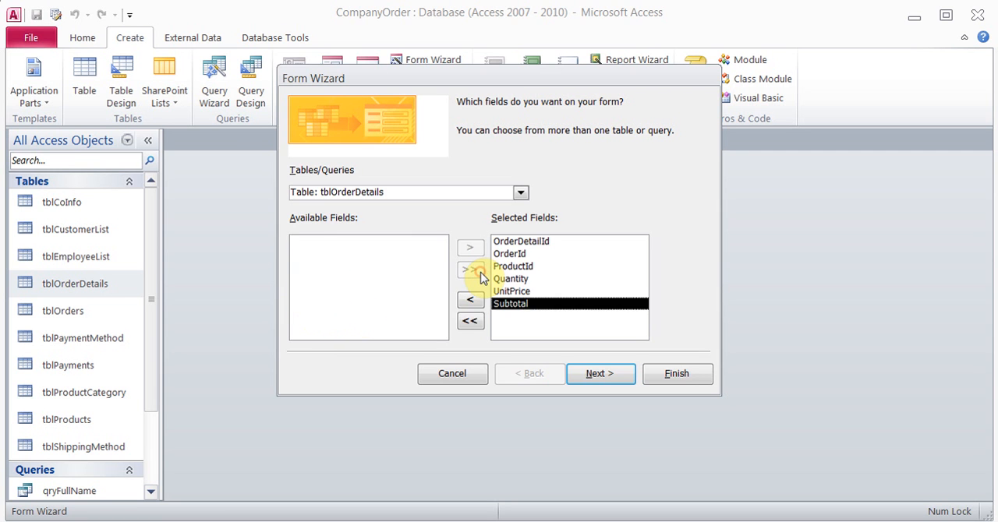
{"action": "left_click", "coordinate": [599, 373]}
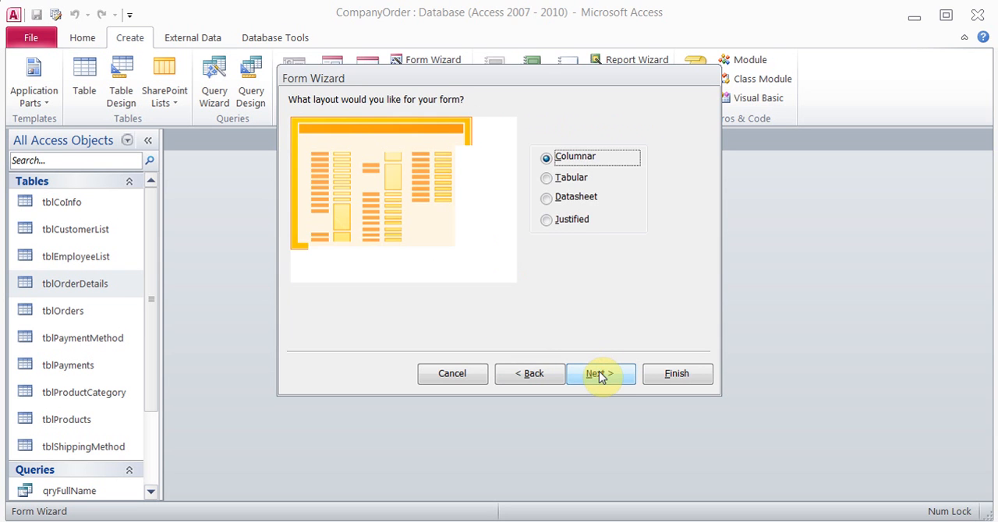
{"action": "left_click", "coordinate": [599, 374]}
Title the form frmOrderDetails and finish the wizard so that the form opens for viewing
{"action": "left_click", "coordinate": [518, 122]}
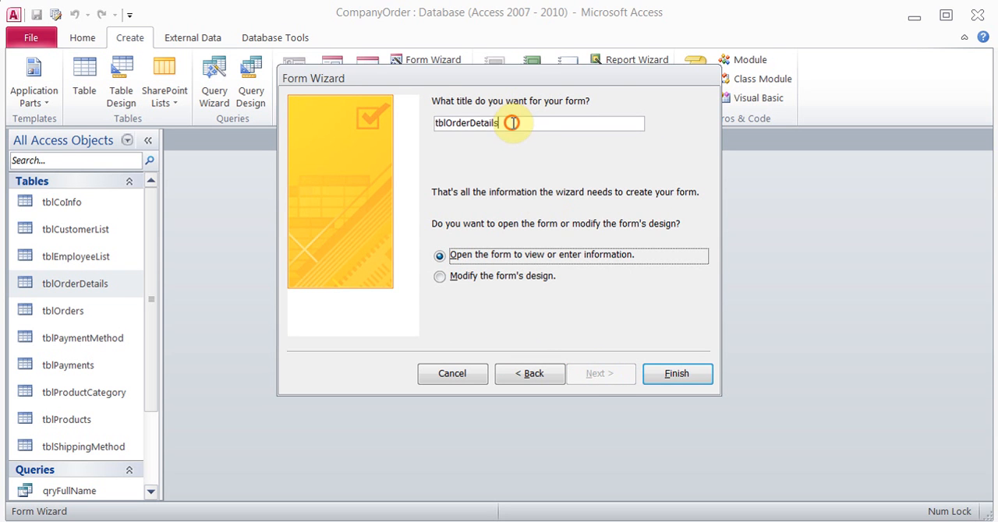
{"action": "key", "text": "BackSpace"}
{"action": "key", "text": "BackSpace"}
{"action": "key", "text": "BackSpace"}
{"action": "key", "text": "BackSpace"}
{"action": "key", "text": "BackSpace"}
{"action": "key", "text": "BackSpace"}
{"action": "key", "text": "BackSpace"}
{"action": "key", "text": "BackSpace"}
{"action": "key", "text": "BackSpace"}
{"action": "key", "text": "BackSpace"}
{"action": "key", "text": "BackSpace"}
{"action": "key", "text": "BackSpace"}
{"action": "key", "text": "BackSpace"}
{"action": "key", "text": "BackSpace"}
{"action": "key", "text": "BackSpace"}
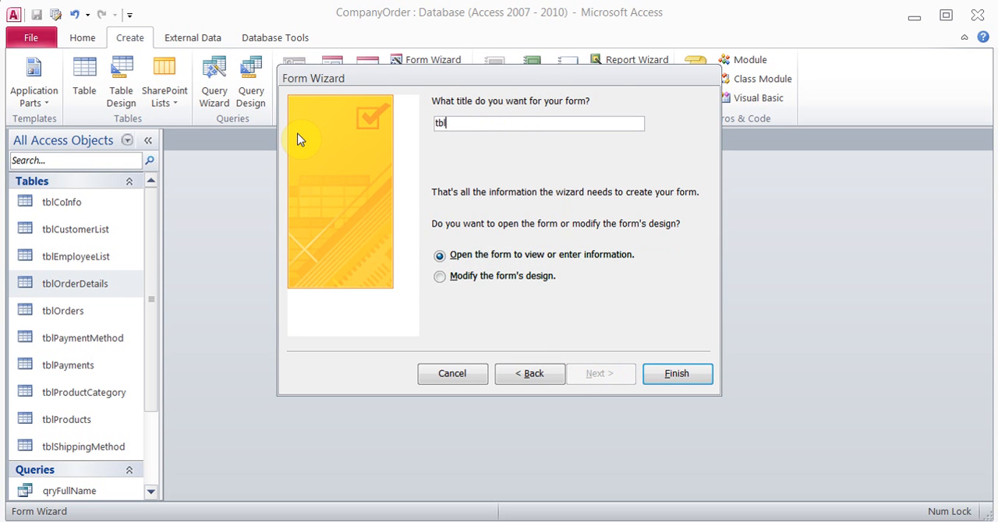
{"action": "type", "text": "frmo"}
{"action": "key", "text": "BackSpace"}
{"action": "type", "text": "OrderDetail"}
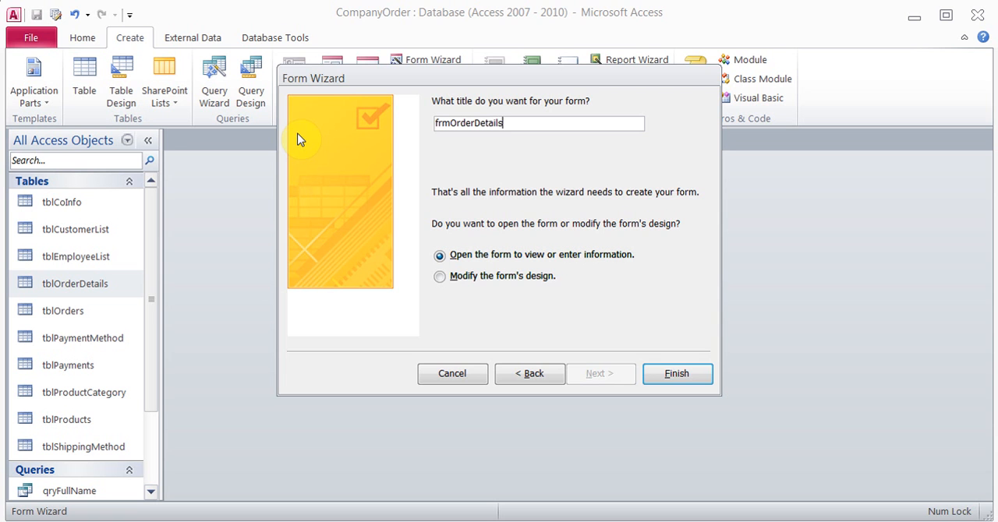
{"action": "type", "text": "s"}
{"action": "left_click", "coordinate": [675, 374]}
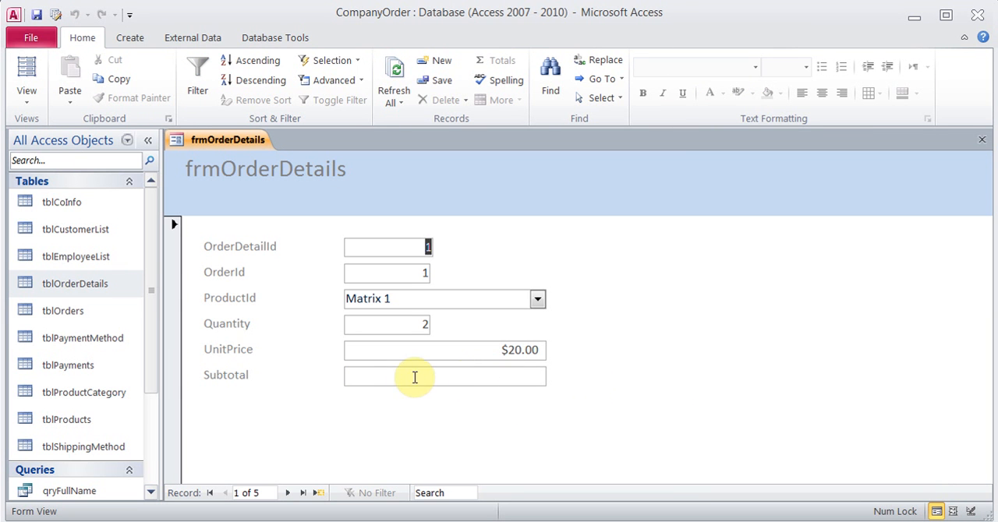
Switch frmOrderDetails to Design View and open the properties of the Subtotal text box
{"action": "left_click", "coordinate": [26, 103]}
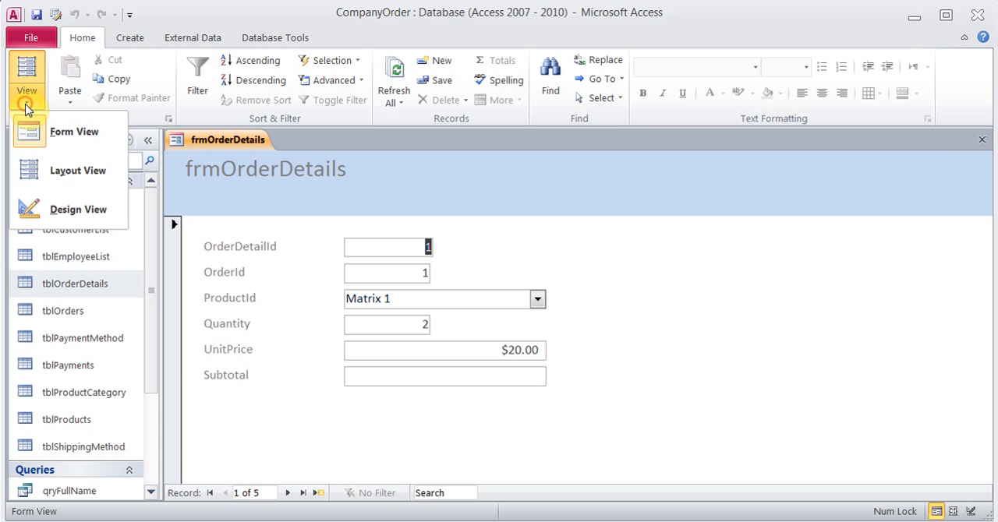
{"action": "left_click", "coordinate": [78, 210]}
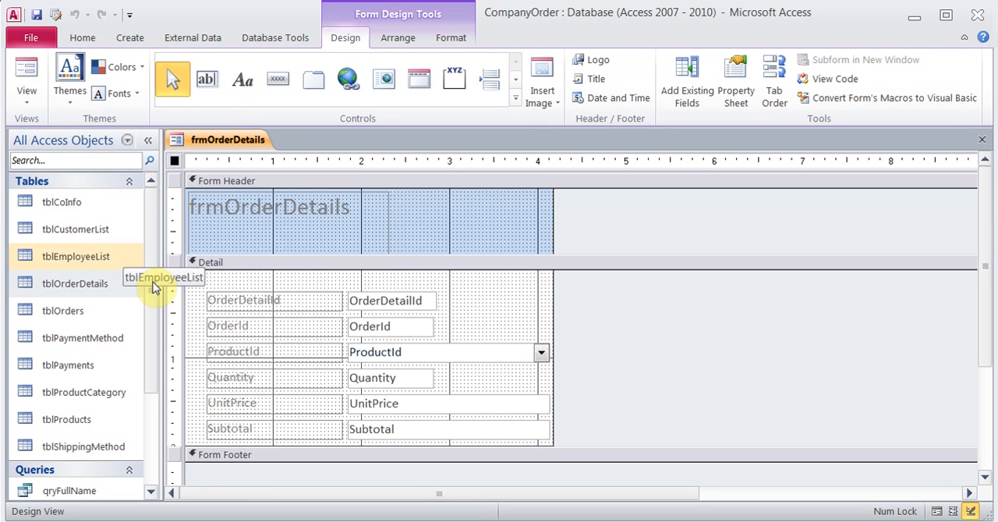
{"action": "left_click", "coordinate": [400, 430]}
{"action": "left_click", "coordinate": [387, 428]}
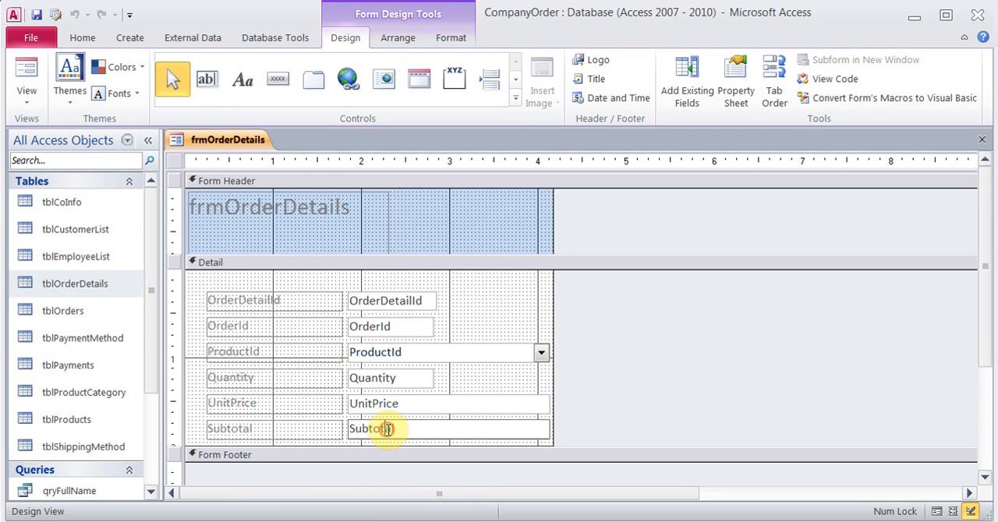
{"action": "left_click", "coordinate": [417, 431]}
{"action": "left_click_drag", "start_coordinate": [396, 428], "coordinate": [347, 430]}
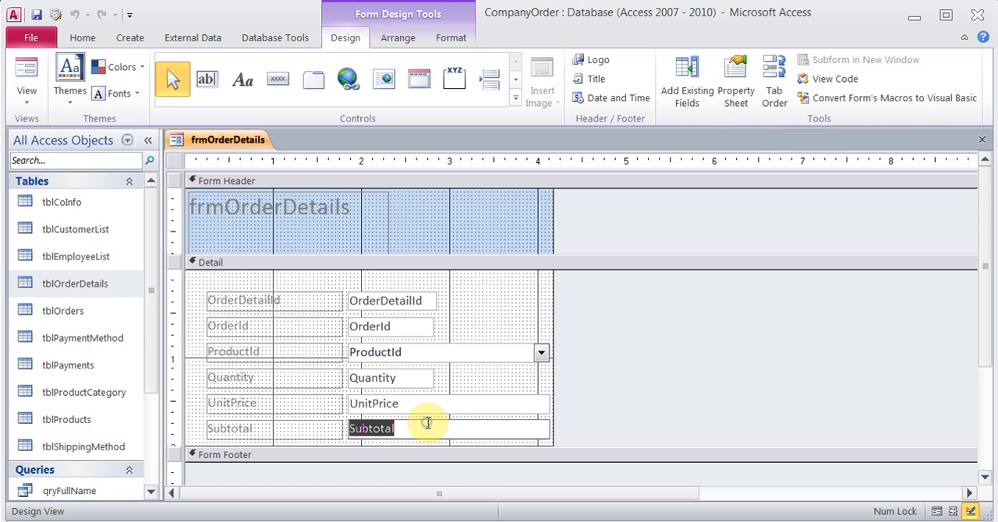
{"action": "left_click", "coordinate": [344, 423]}
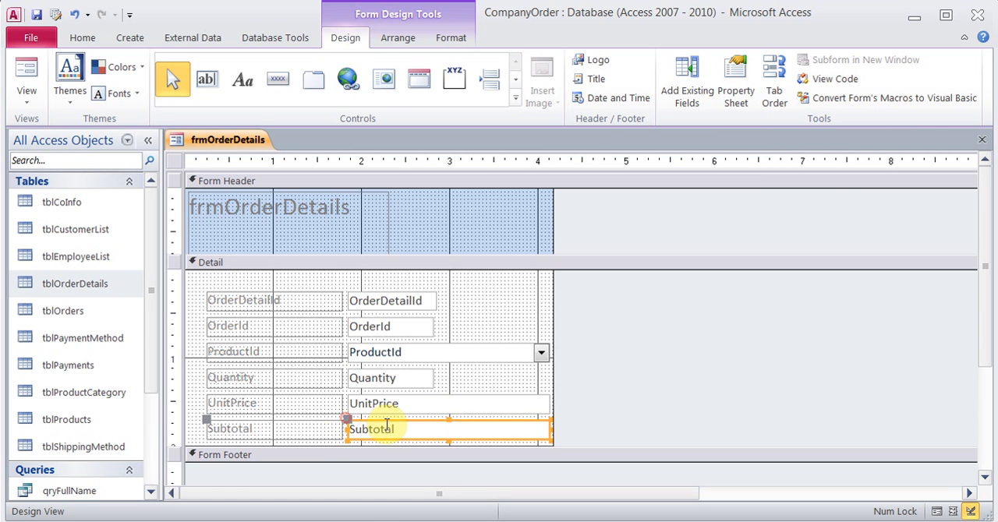
{"action": "right_click", "coordinate": [385, 429]}
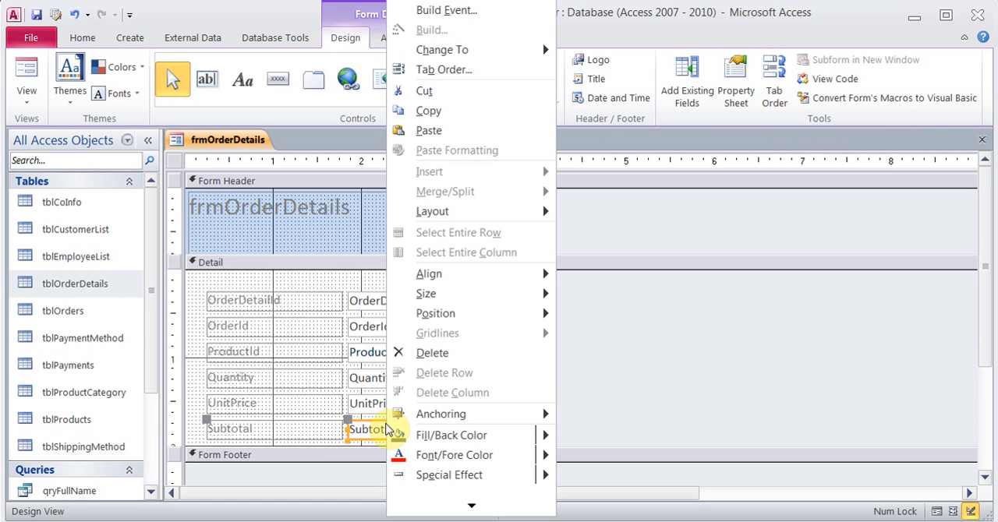
{"action": "left_click", "coordinate": [474, 508]}
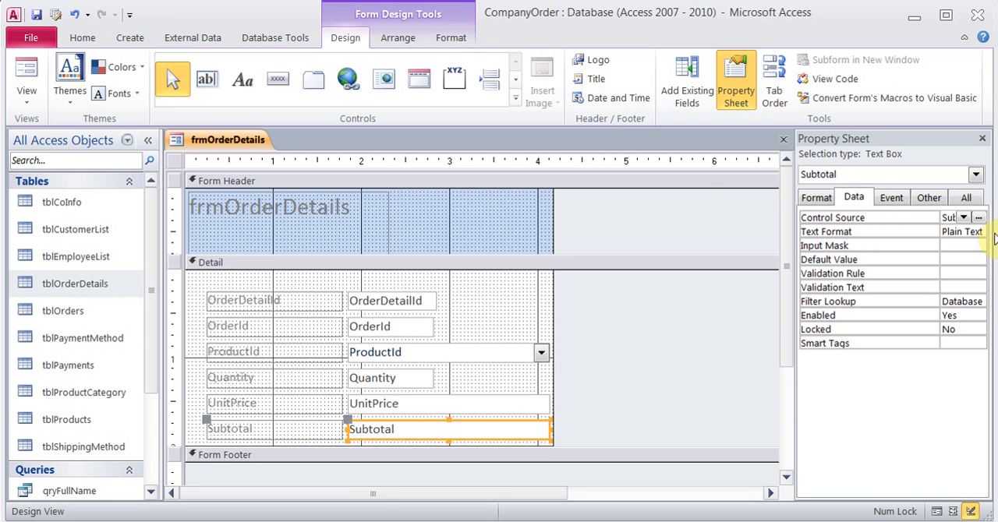
Use the Expression Builder to set Subtotal's Control Source to =[Quantity]*[UnitPrice], and check the form in Form View
{"action": "left_click", "coordinate": [979, 218]}
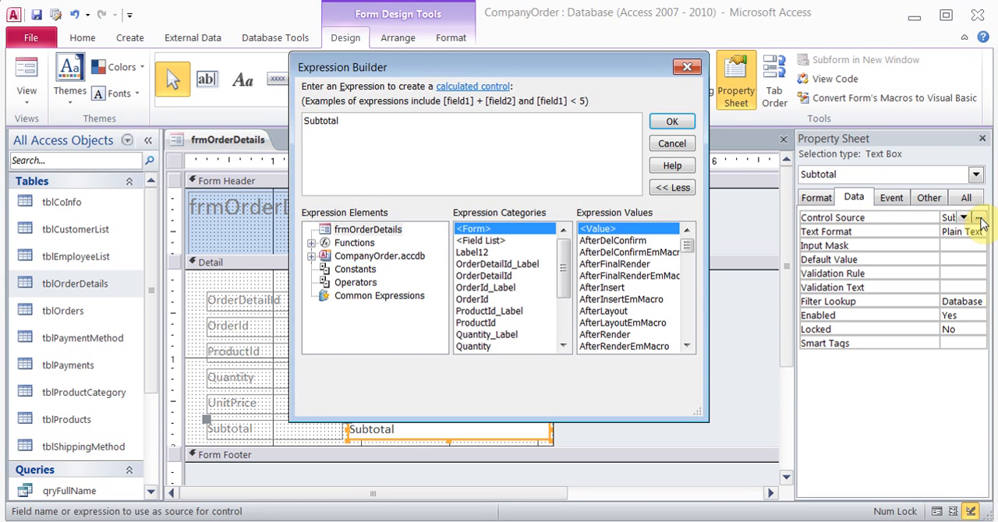
{"action": "key", "text": "BackSpace"}
{"action": "key", "text": "BackSpace"}
{"action": "key", "text": "BackSpace"}
{"action": "key", "text": "BackSpace"}
{"action": "key", "text": "BackSpace"}
{"action": "key", "text": "BackSpace"}
{"action": "key", "text": "BackSpace"}
{"action": "key", "text": "BackSpace"}
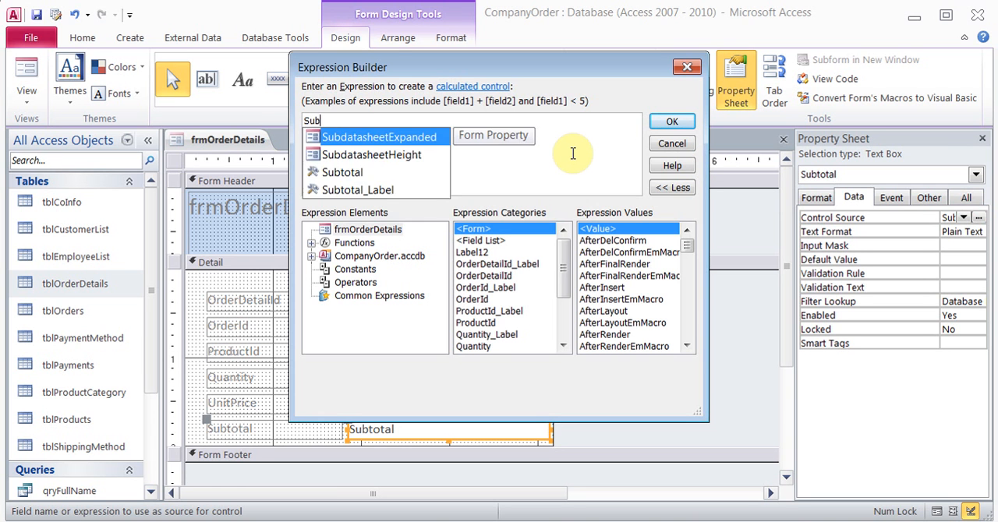
{"action": "type", "text": "="}
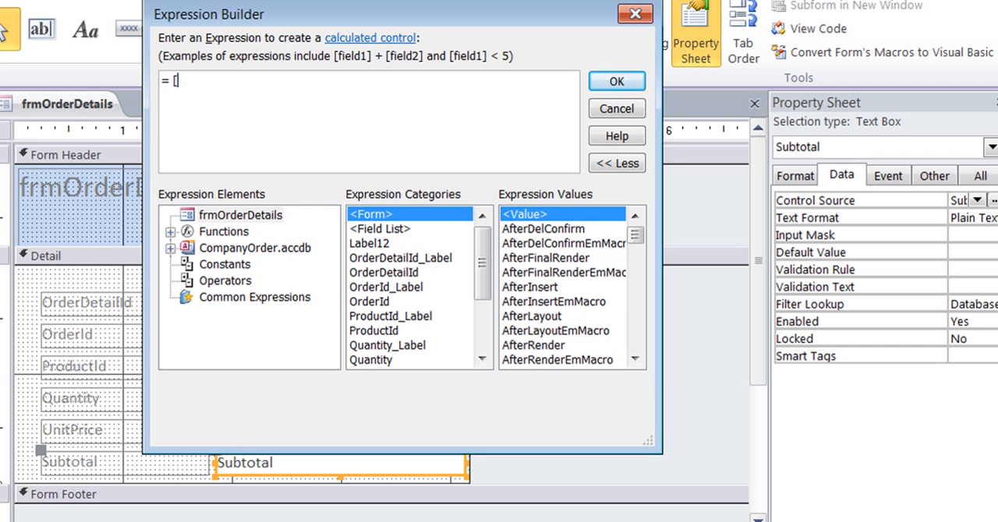
{"action": "type", "text": " [Quantiy"}
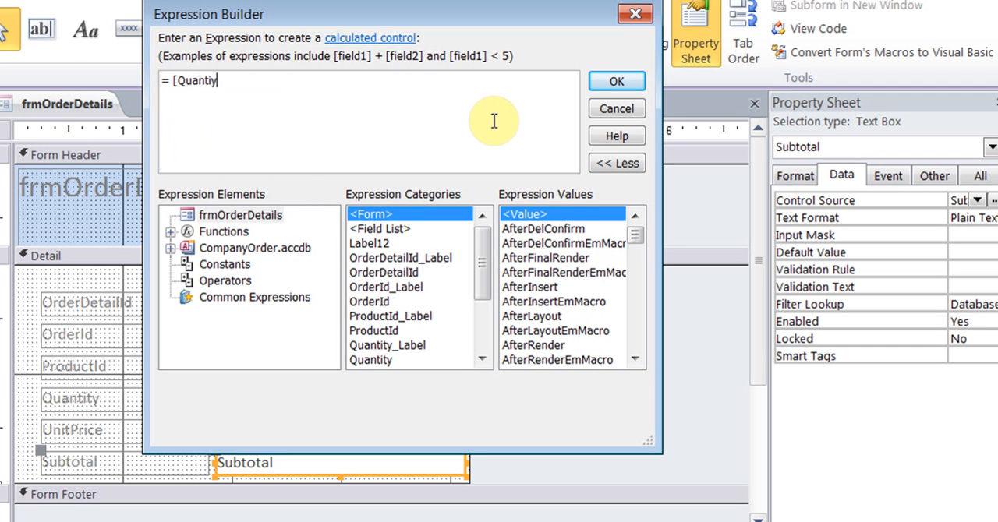
{"action": "key", "text": "BackSpace"}
{"action": "key", "text": "BackSpace"}
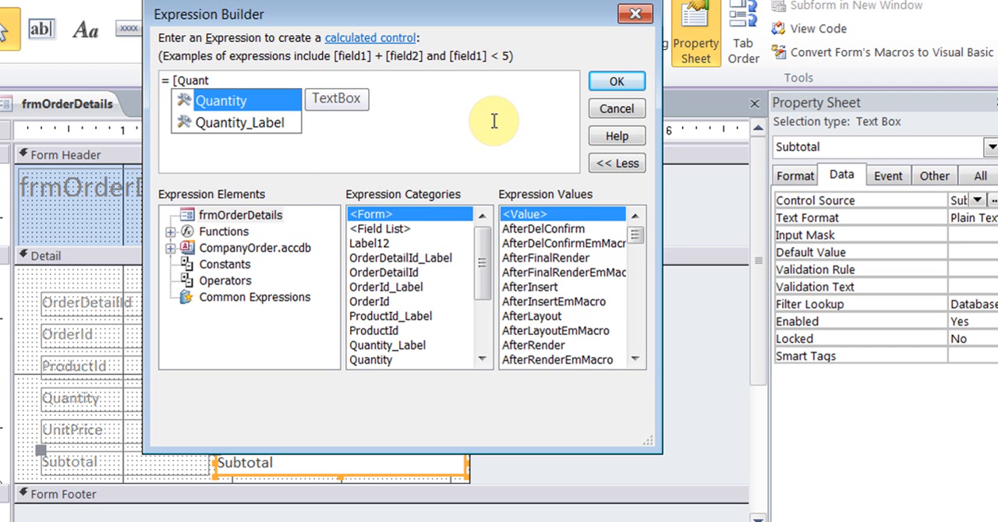
{"action": "double_click", "coordinate": [257, 106]}
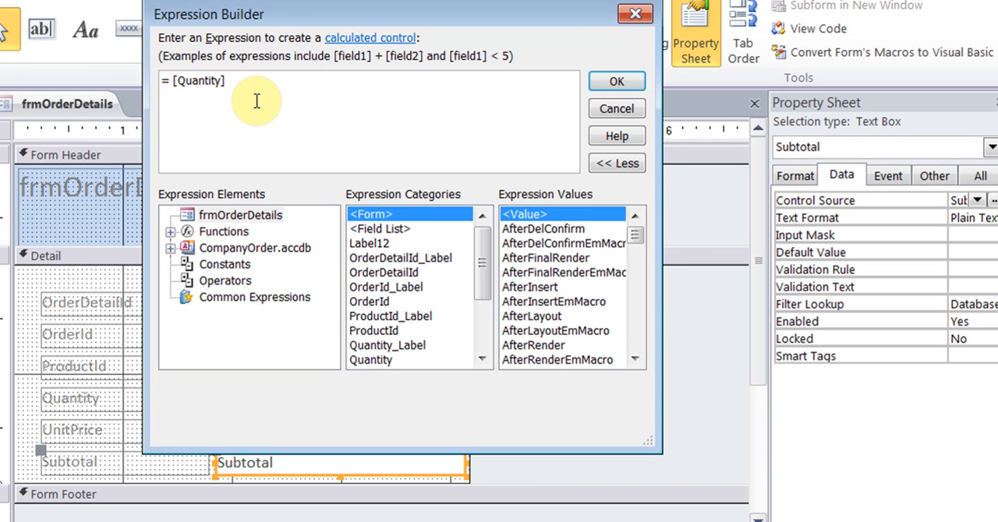
{"action": "type", "text": "*un"}
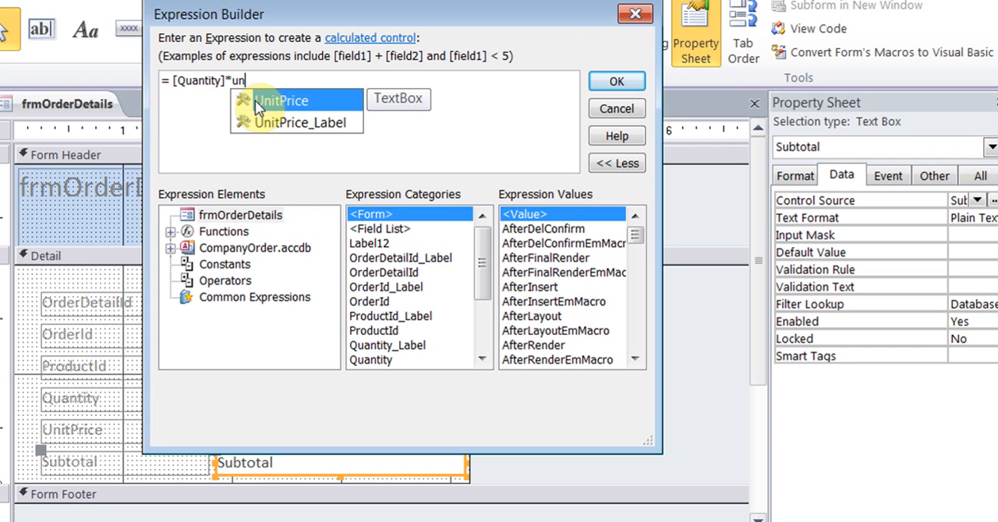
{"action": "double_click", "coordinate": [257, 101]}
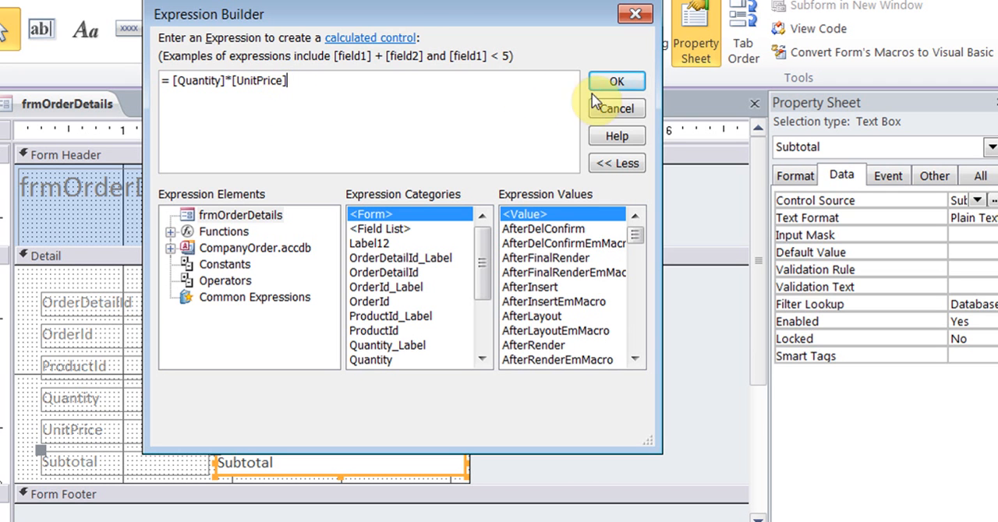
{"action": "left_click", "coordinate": [615, 81]}
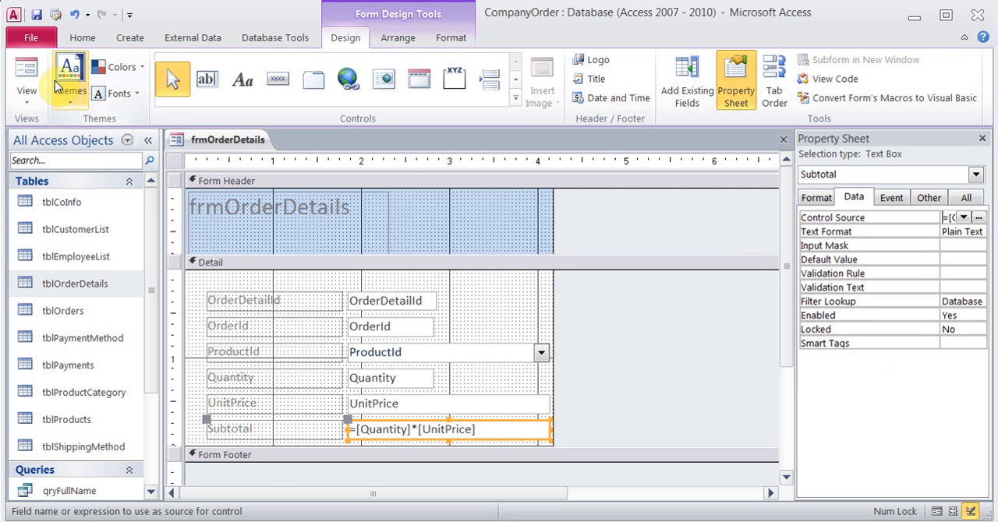
{"action": "left_click", "coordinate": [36, 78]}
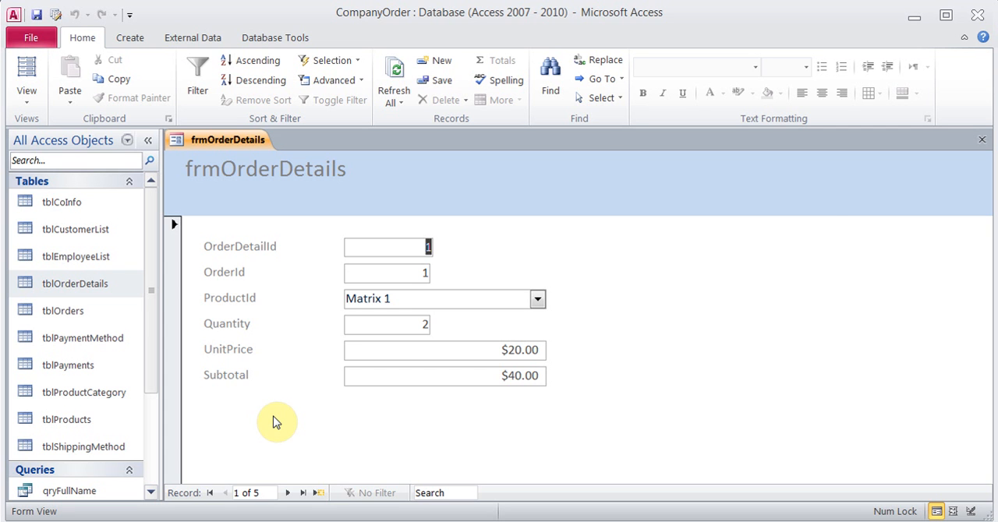
Return to Design View, extend the Detail section downward and draw a text box about 1.3 inches wide below Subtotal
{"action": "left_click", "coordinate": [27, 95]}
{"action": "left_click", "coordinate": [61, 207]}
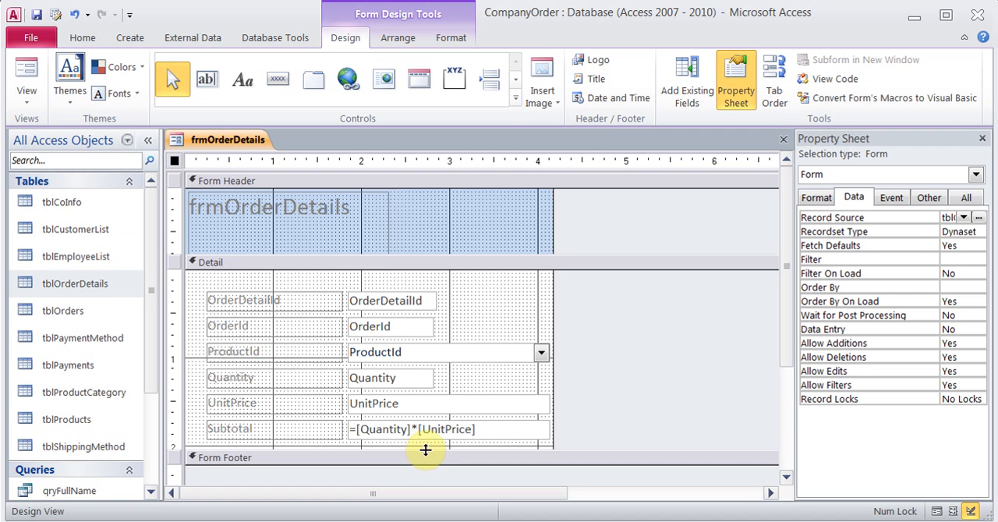
{"action": "left_click_drag", "start_coordinate": [425, 450], "coordinate": [425, 483]}
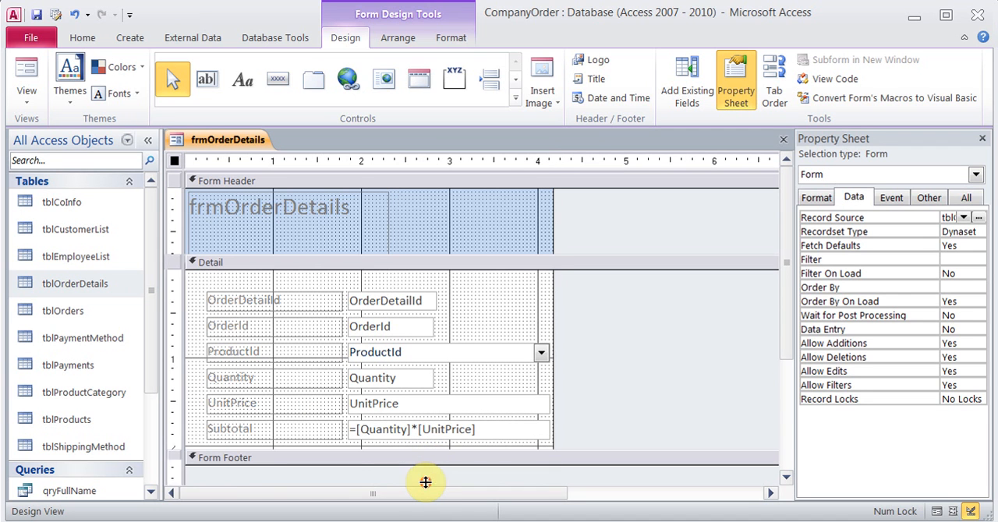
{"action": "left_click", "coordinate": [211, 88]}
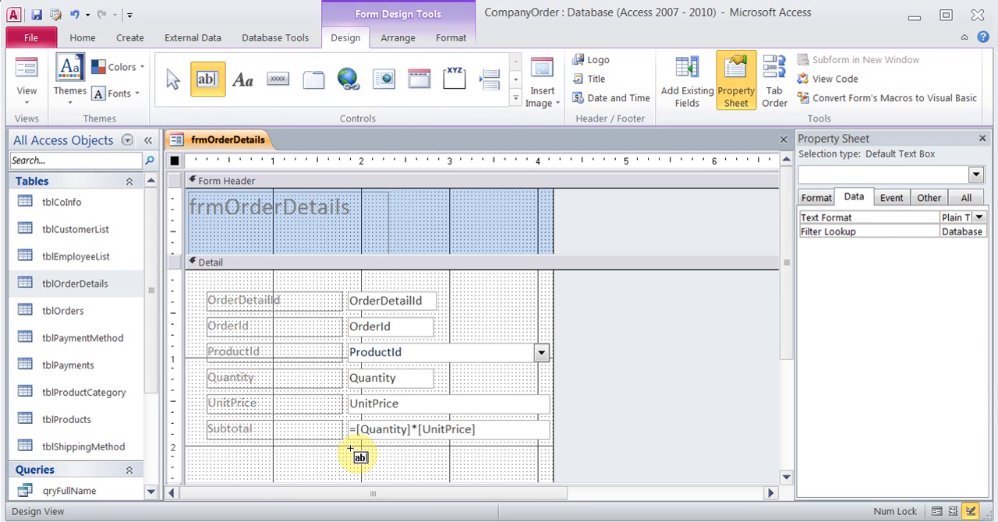
{"action": "left_click_drag", "start_coordinate": [349, 447], "coordinate": [465, 471]}
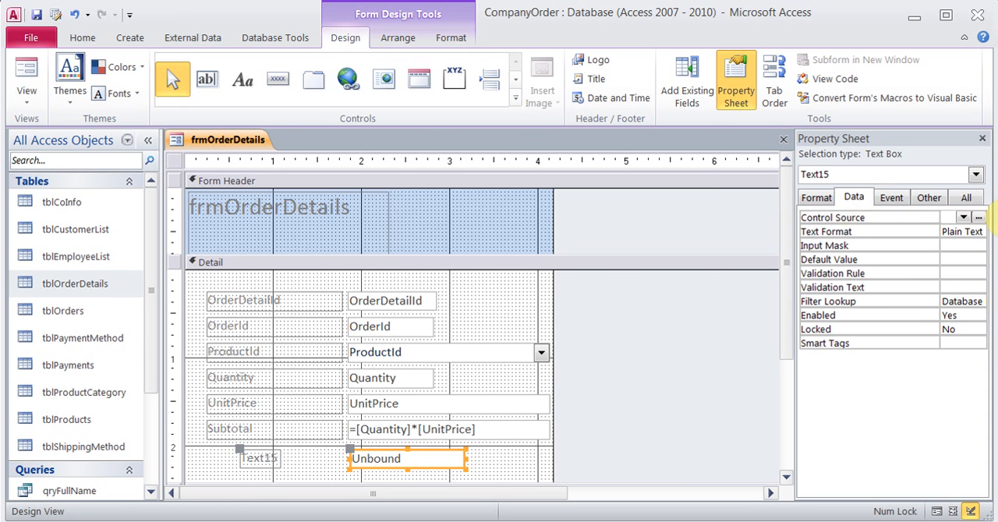
Copy =IIf([Subtotal]>30, [Subtotal]*.90, [Subtotal]) from the Notepad notes into the Expression Builder for the new text box's Control Source
{"action": "left_click", "coordinate": [980, 218]}
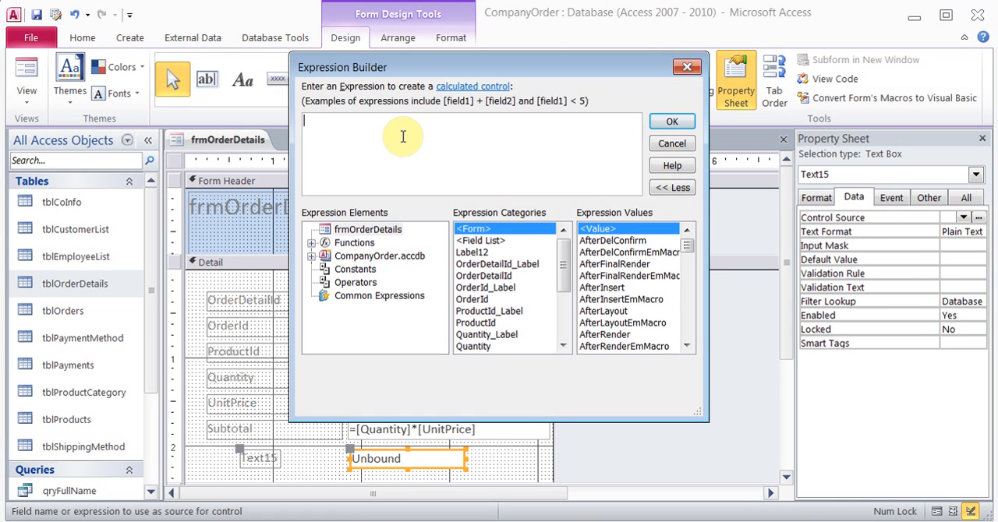
{"action": "type", "text": "="}
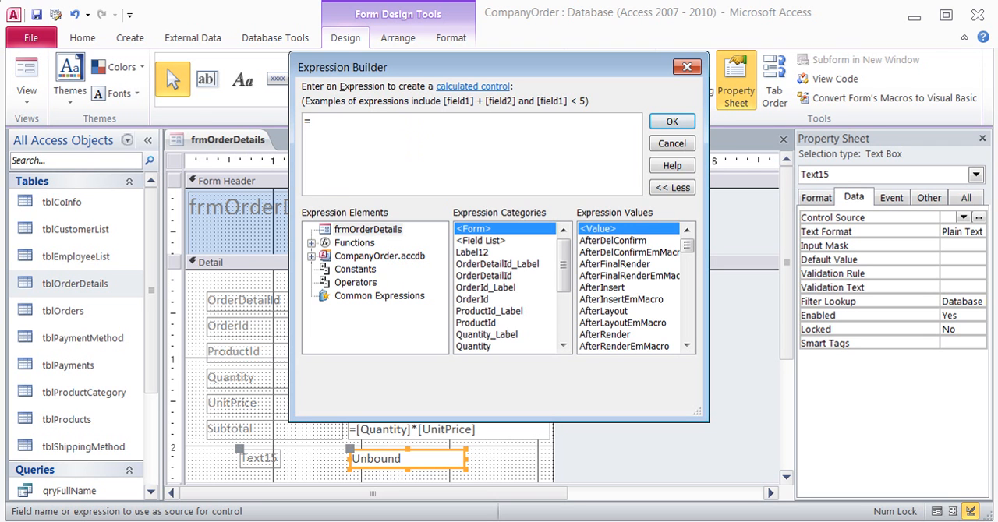
{"action": "type", "text": "iif"}
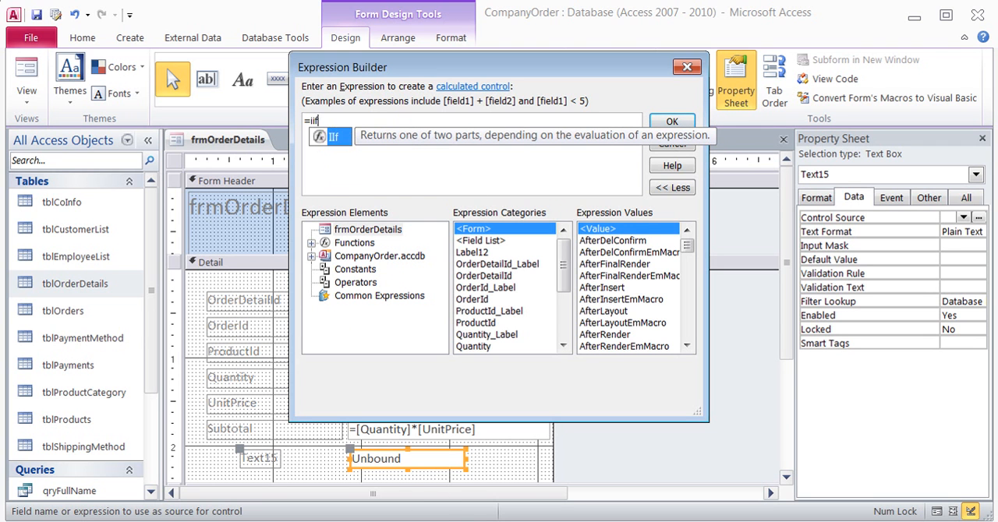
{"action": "left_click", "coordinate": [428, 521]}
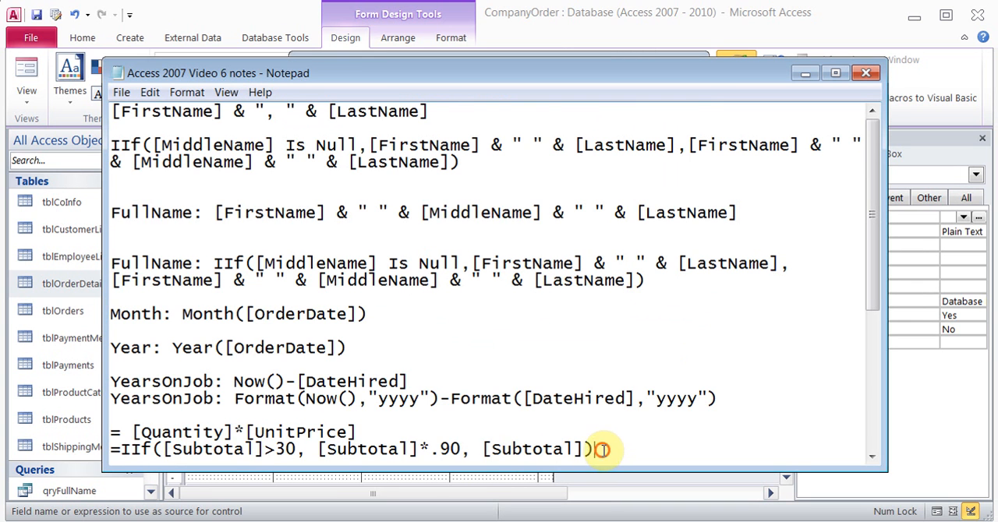
{"action": "left_click_drag", "start_coordinate": [597, 452], "coordinate": [103, 456]}
{"action": "key", "text": "ctrl+c"}
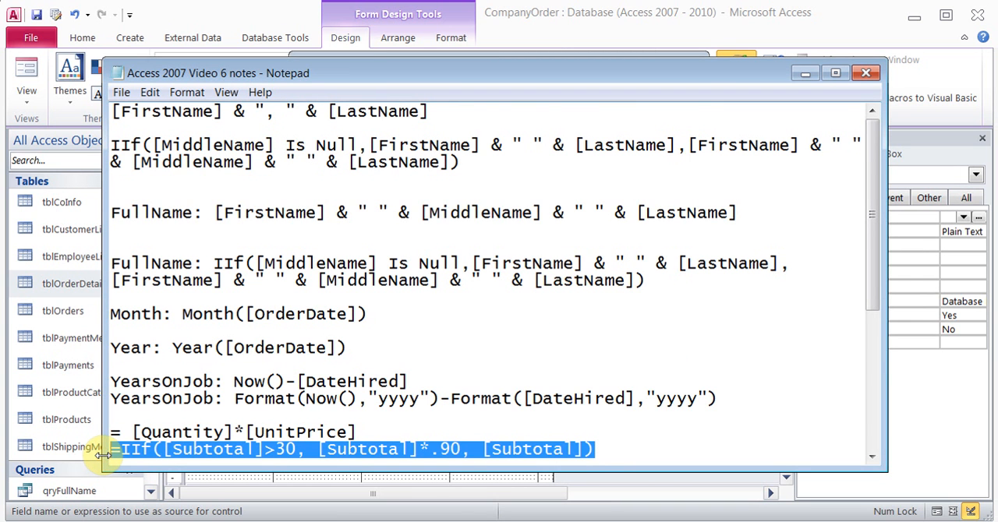
{"action": "left_click", "coordinate": [269, 520]}
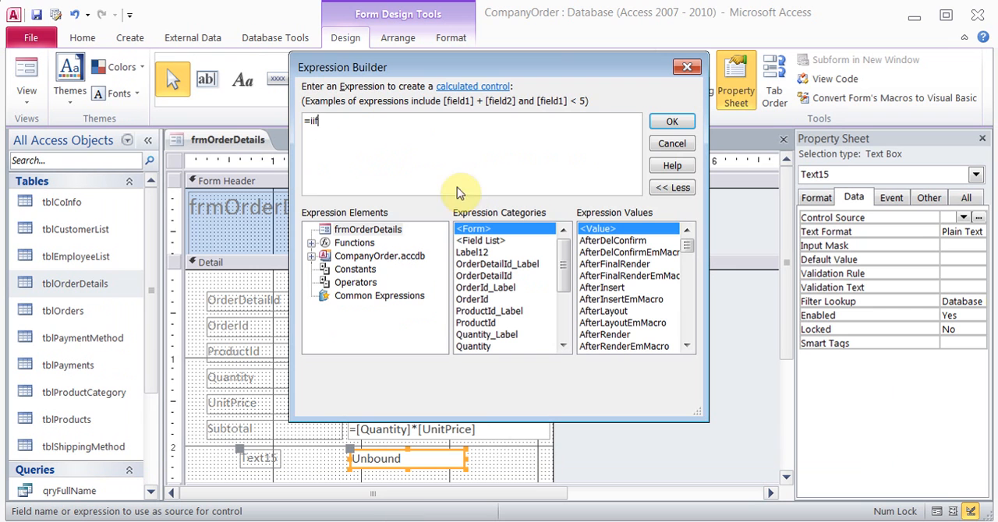
{"action": "left_click_drag", "start_coordinate": [335, 121], "coordinate": [262, 127]}
{"action": "key", "text": "ctrl+v"}
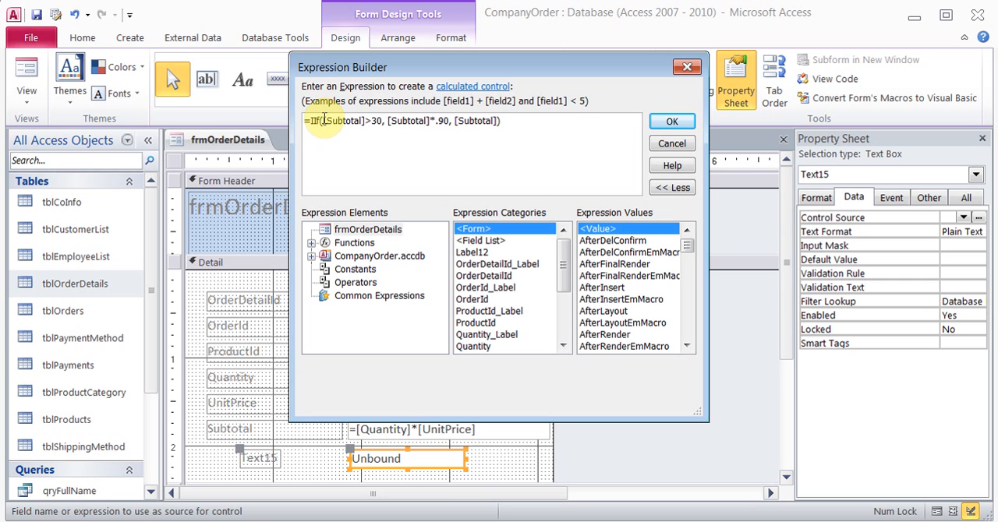
{"action": "left_click_drag", "start_coordinate": [323, 121], "coordinate": [382, 121]}
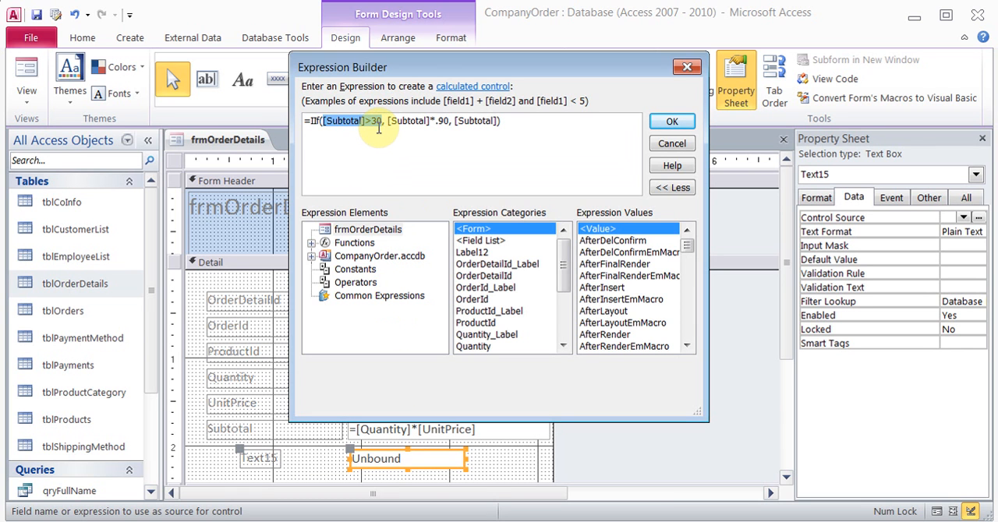
{"action": "left_click", "coordinate": [433, 123]}
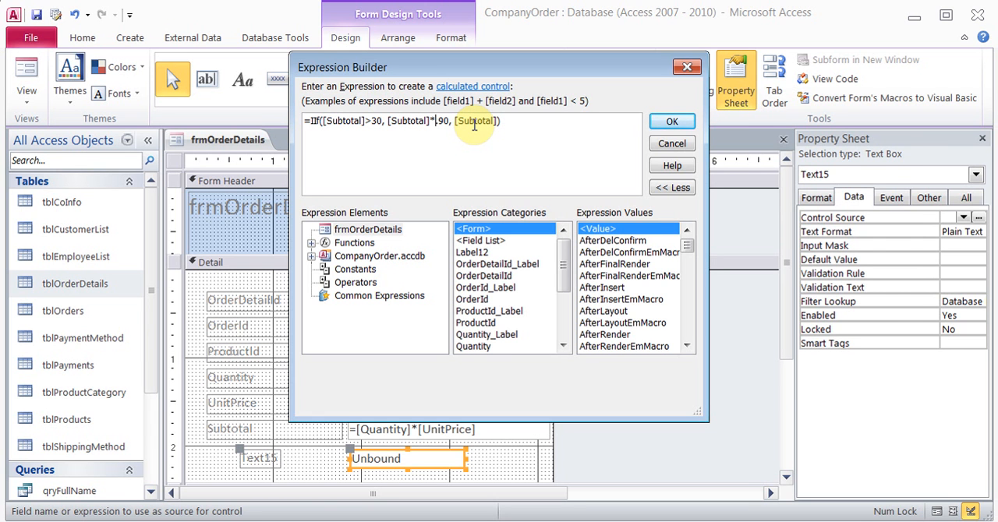
Change the expression's true part to [Subtotal]*.10 and its false part to 0, and accept it as the Control Source
{"action": "left_click", "coordinate": [448, 121]}
{"action": "key", "text": "BackSpace"}
{"action": "key", "text": "BackSpace"}
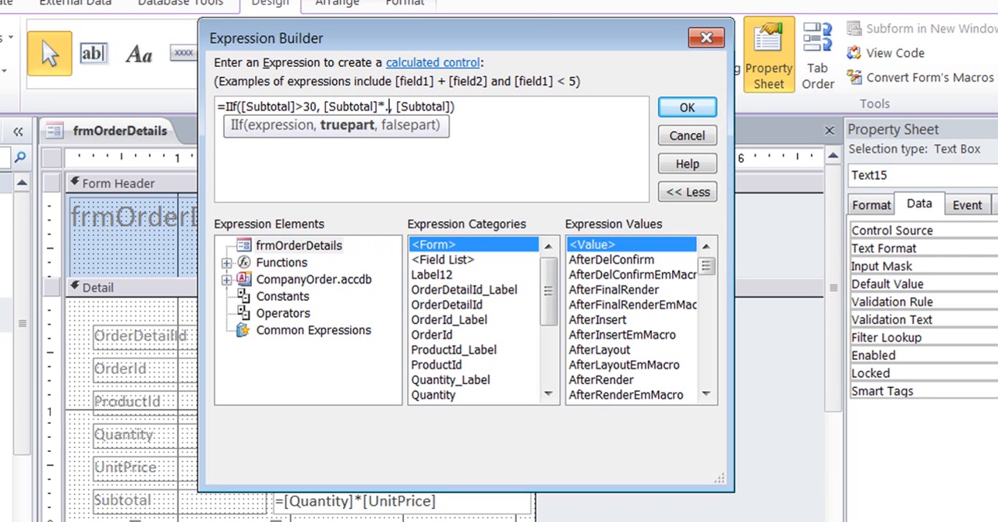
{"action": "type", "text": "10"}
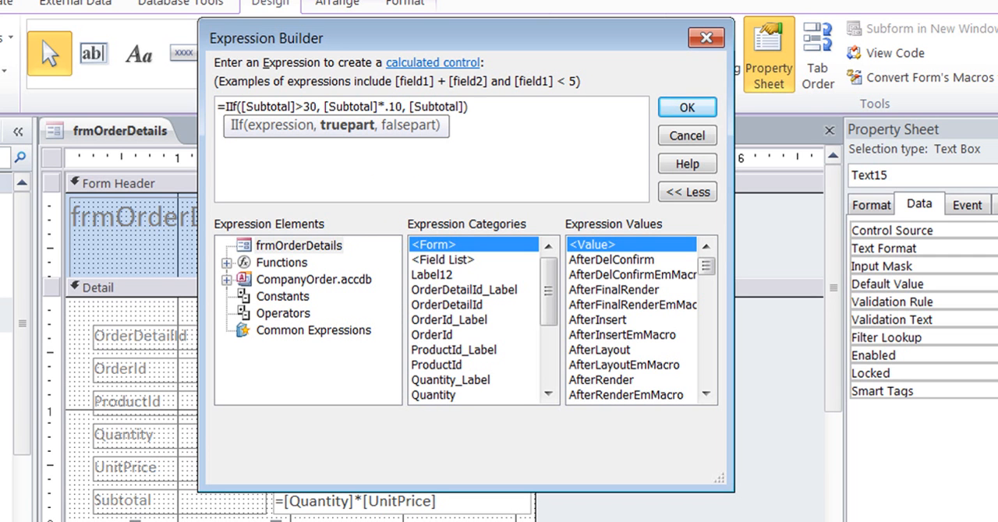
{"action": "left_click", "coordinate": [463, 106]}
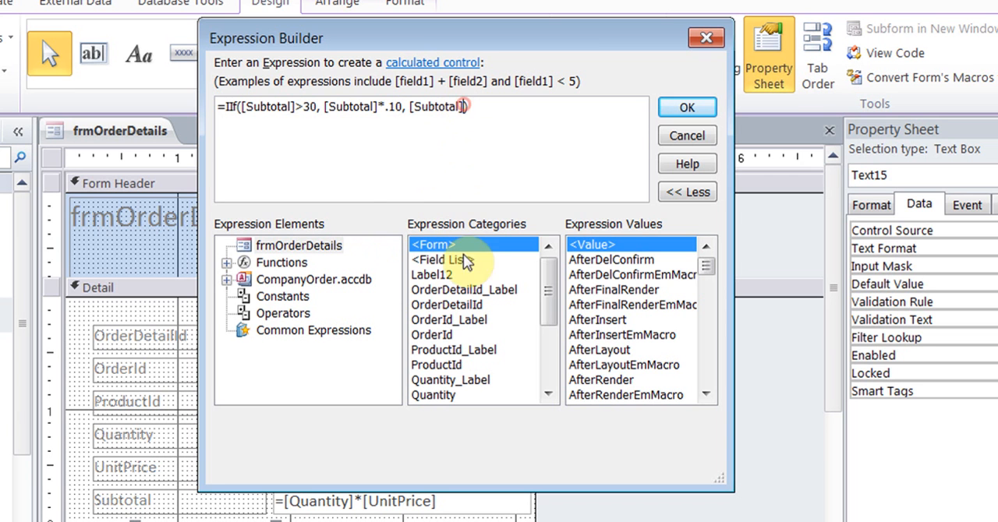
{"action": "key", "text": "BackSpace"}
{"action": "key", "text": "BackSpace"}
{"action": "key", "text": "BackSpace"}
{"action": "key", "text": "BackSpace"}
{"action": "key", "text": "BackSpace"}
{"action": "key", "text": "BackSpace"}
{"action": "key", "text": "BackSpace"}
{"action": "key", "text": "BackSpace"}
{"action": "key", "text": "BackSpace"}
{"action": "key", "text": "BackSpace"}
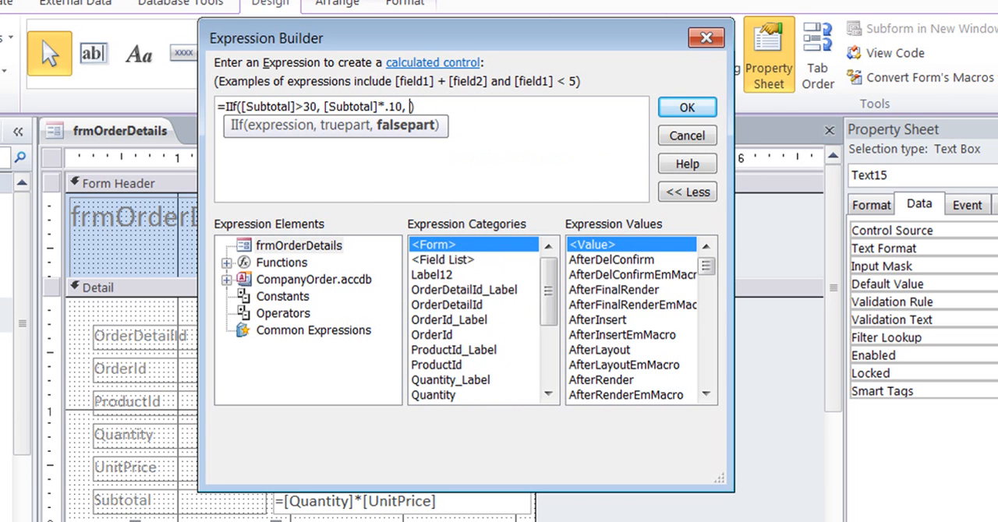
{"action": "type", "text": "0"}
{"action": "key", "text": "Return"}
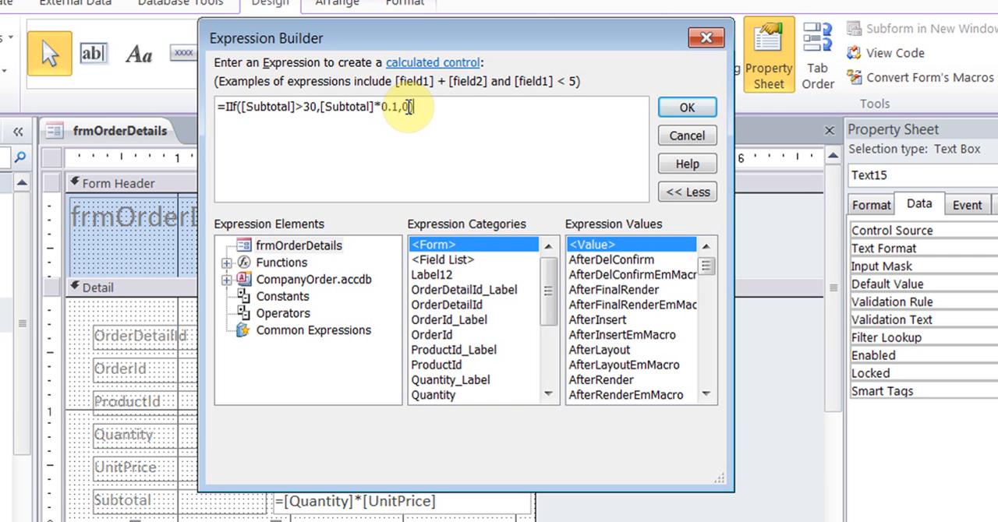
{"action": "left_click", "coordinate": [666, 104]}
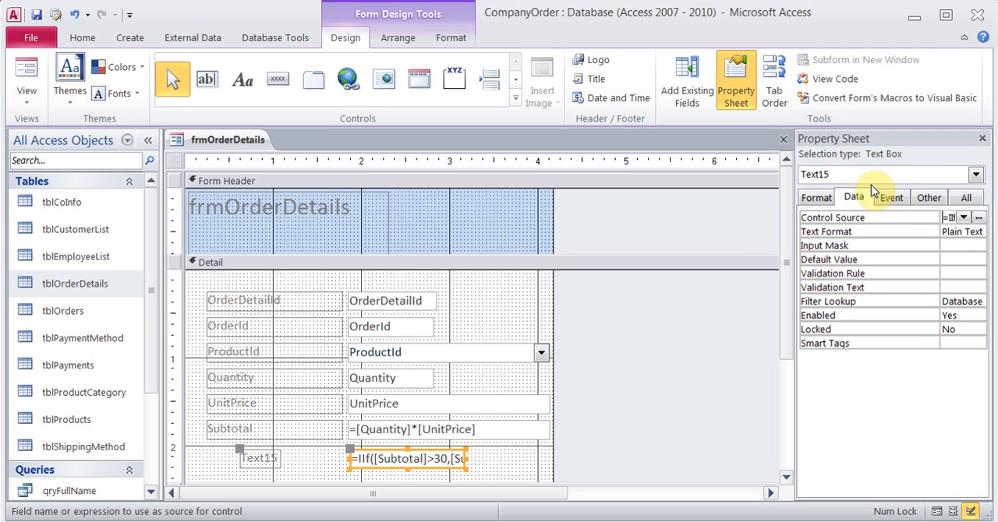
Set the Format property of the new calculated text box to Currency
{"action": "left_click", "coordinate": [830, 201]}
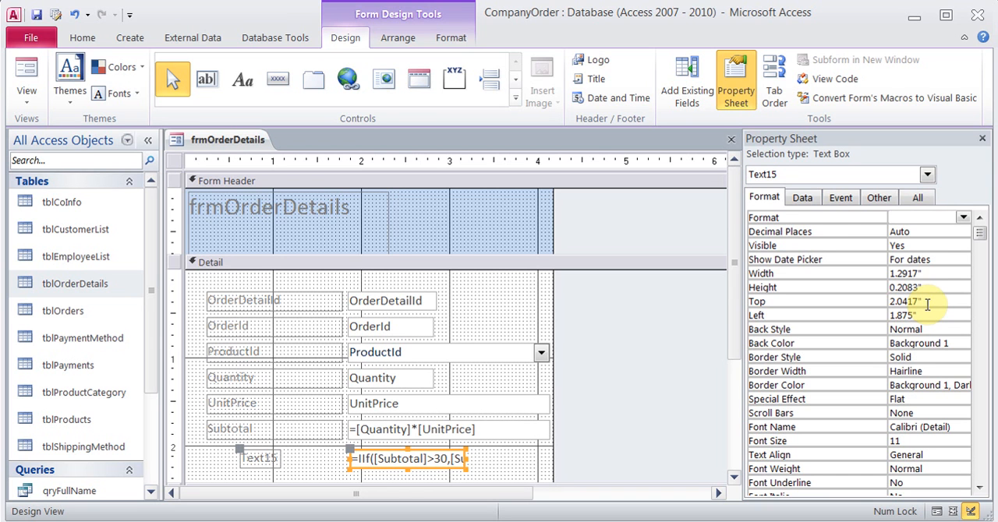
{"action": "left_click", "coordinate": [962, 218]}
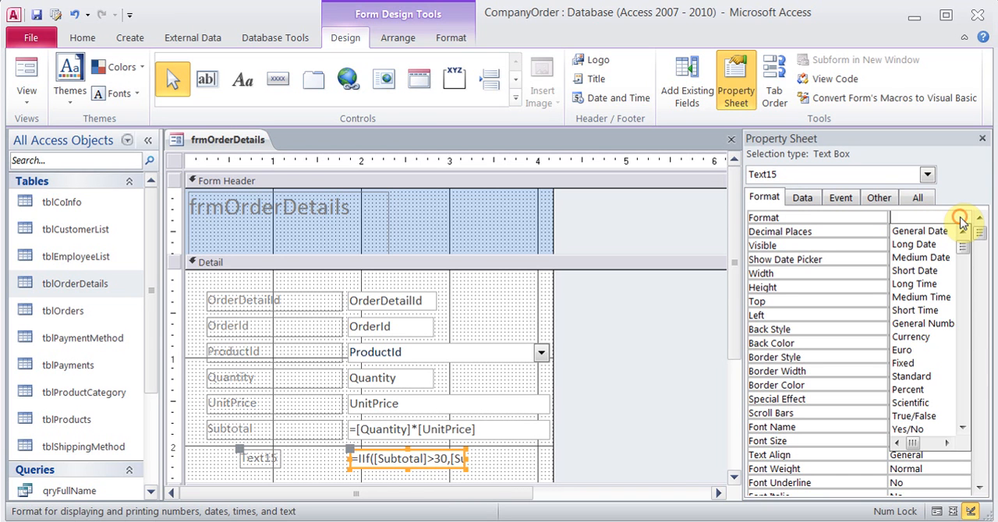
{"action": "left_click", "coordinate": [925, 339]}
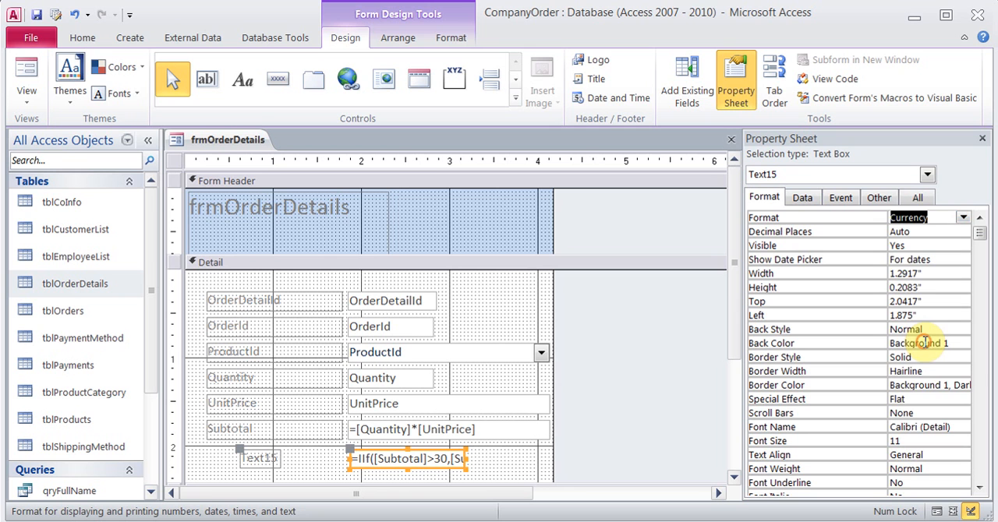
Rename the new calculated text box to Discount in its Name property
{"action": "left_click", "coordinate": [872, 204]}
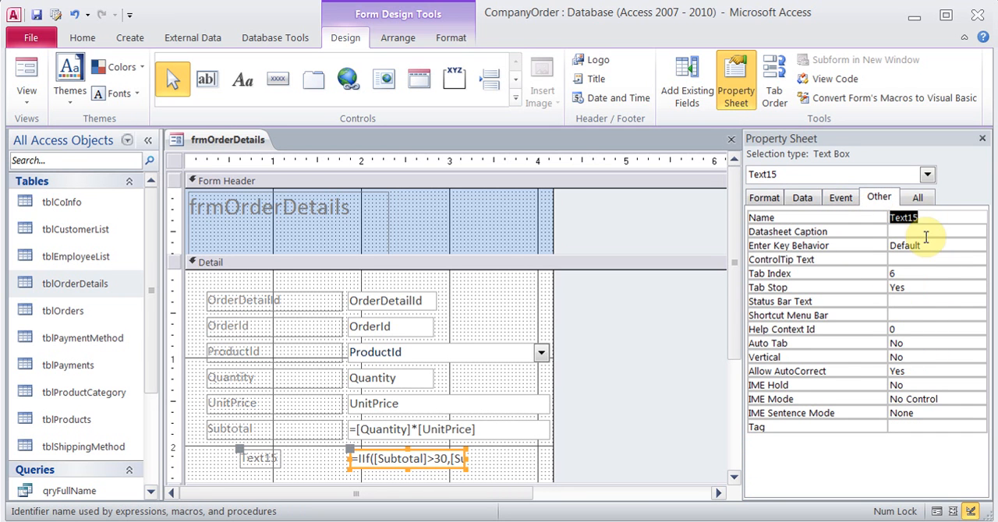
{"action": "left_click", "coordinate": [912, 224]}
{"action": "type", "text": "Discount"}
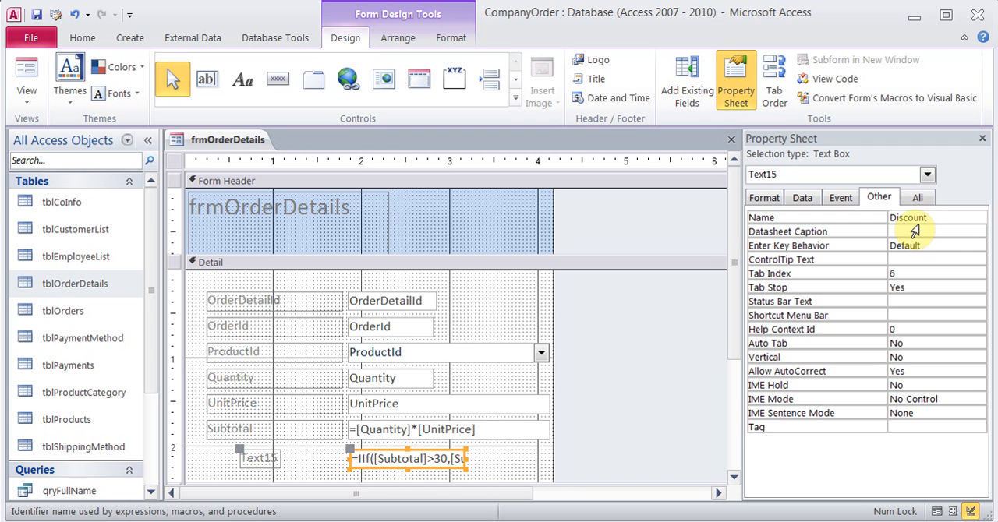
{"action": "left_click", "coordinate": [913, 231]}
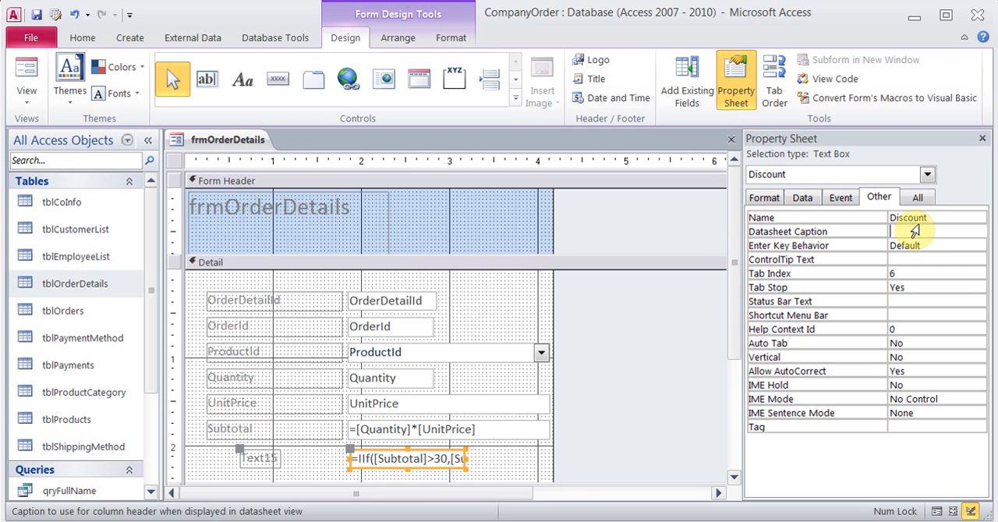
{"action": "key", "text": "ctrl+s"}
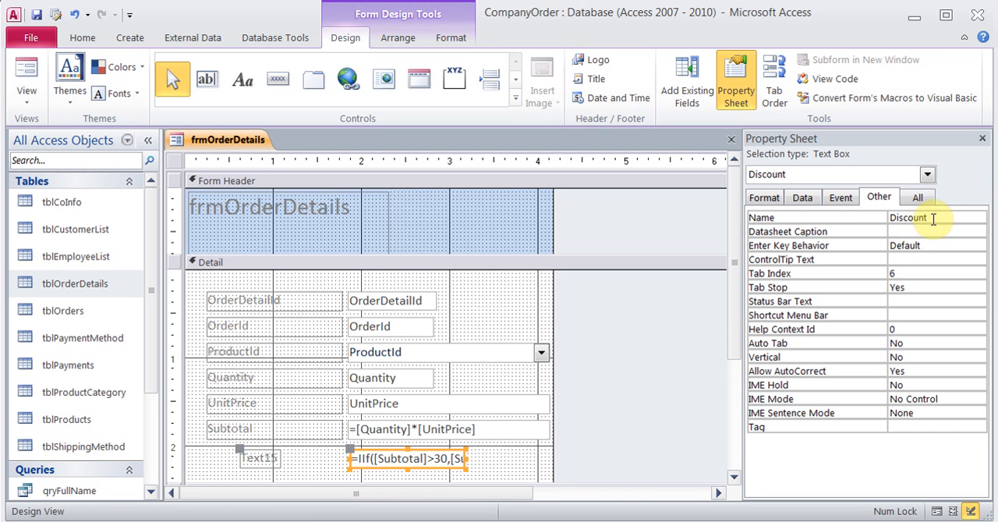
Restore the calculated text box's Name property to Text15
{"action": "left_click", "coordinate": [932, 218]}
{"action": "type", "text": "Text"}
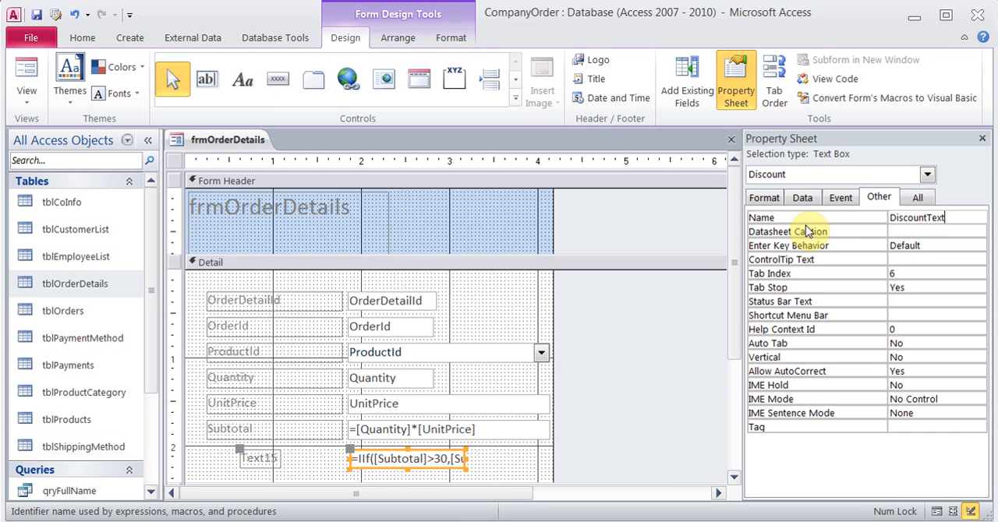
{"action": "key", "text": "BackSpace"}
{"action": "key", "text": "BackSpace"}
{"action": "key", "text": "BackSpace"}
{"action": "key", "text": "BackSpace"}
{"action": "key", "text": "BackSpace"}
{"action": "key", "text": "BackSpace"}
{"action": "key", "text": "BackSpace"}
{"action": "key", "text": "BackSpace"}
{"action": "key", "text": "BackSpace"}
{"action": "key", "text": "BackSpace"}
{"action": "key", "text": "BackSpace"}
{"action": "key", "text": "BackSpace"}
{"action": "type", "text": "Text15"}
{"action": "key", "text": "Return"}
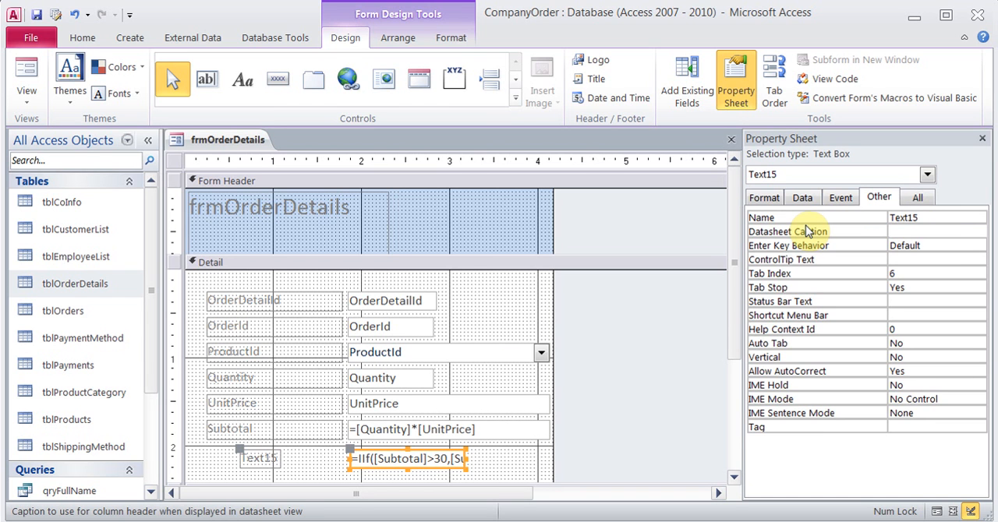
Set the Caption of the label attached to the new calculated text box to Discount
{"action": "left_click", "coordinate": [257, 458]}
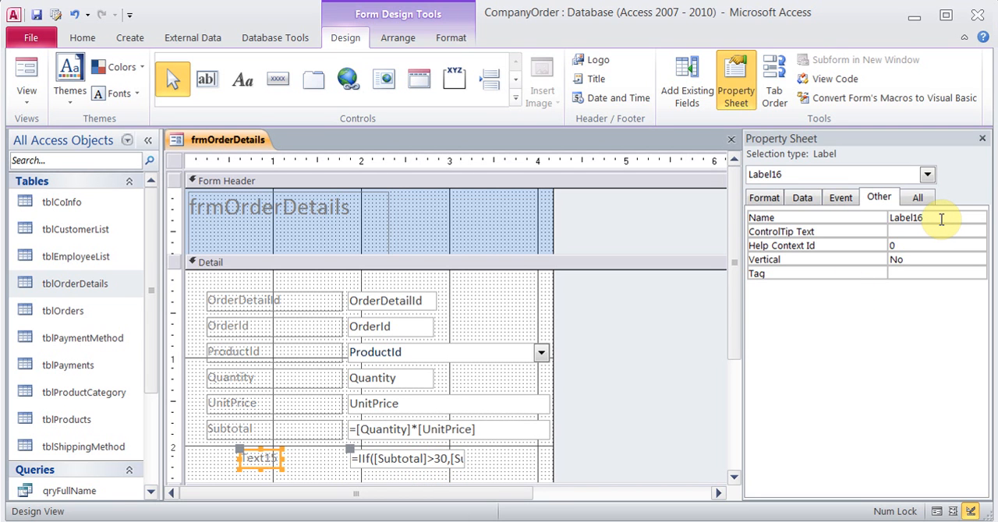
{"action": "left_click", "coordinate": [756, 202]}
{"action": "left_click", "coordinate": [920, 218]}
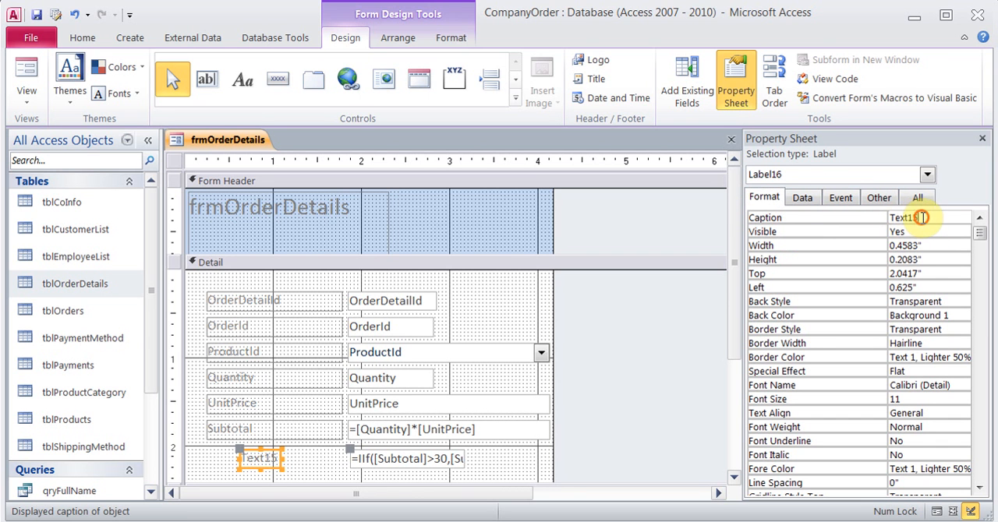
{"action": "left_click_drag", "start_coordinate": [920, 218], "coordinate": [891, 217]}
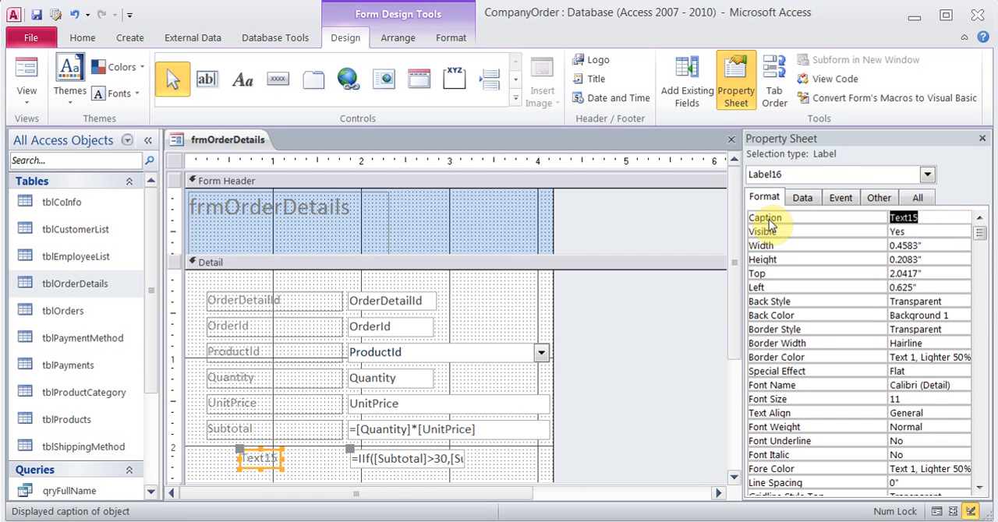
{"action": "type", "text": "Discount"}
{"action": "key", "text": "Return"}
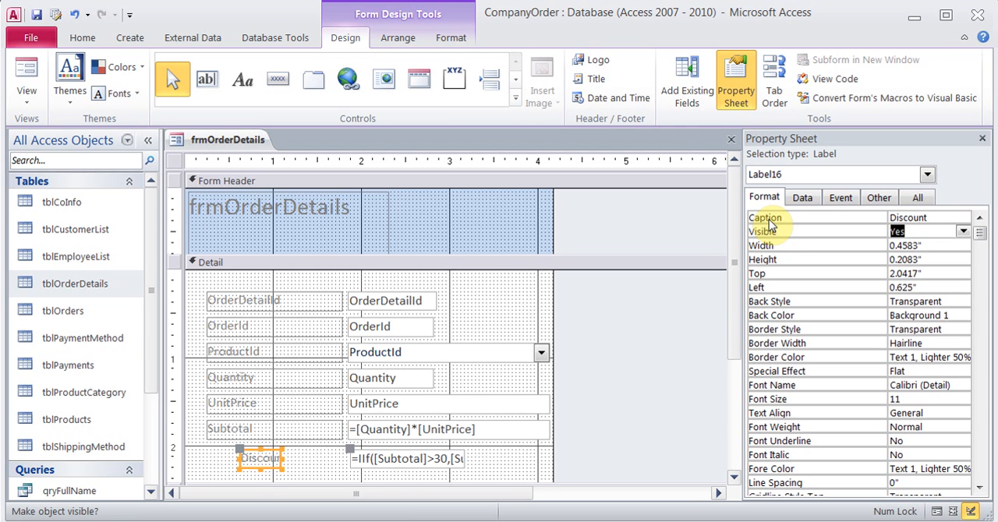
Align the Discount label with the labels above and move its text box to about 1.83 inches left and 2.08 inches top
{"action": "left_click", "coordinate": [245, 453]}
{"action": "left_click_drag", "start_coordinate": [245, 453], "coordinate": [272, 463]}
{"action": "left_click", "coordinate": [380, 458]}
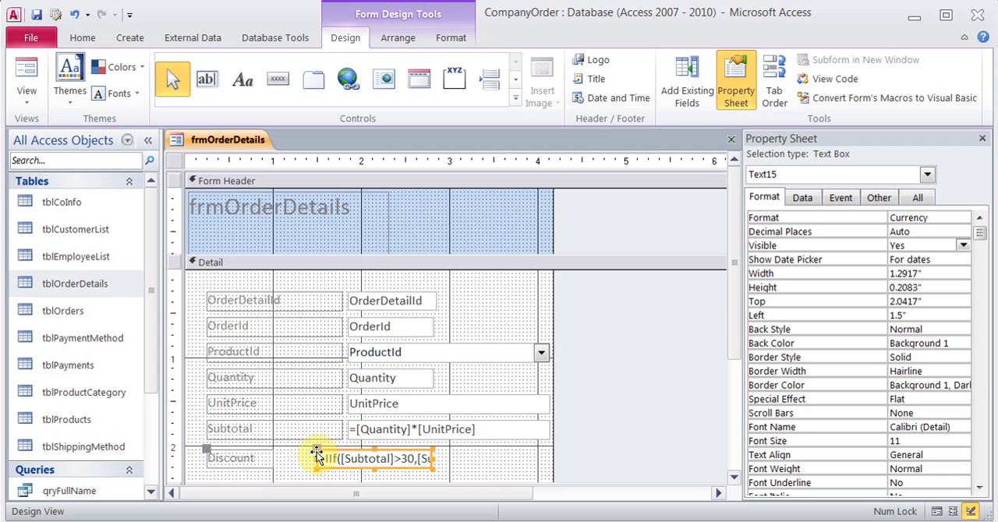
{"action": "left_click_drag", "start_coordinate": [315, 447], "coordinate": [353, 452]}
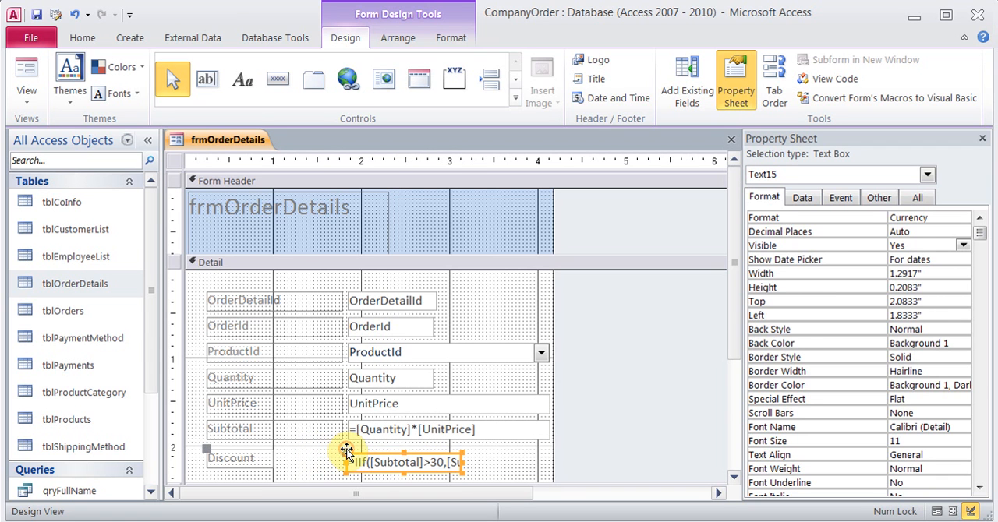
{"action": "left_click", "coordinate": [515, 452]}
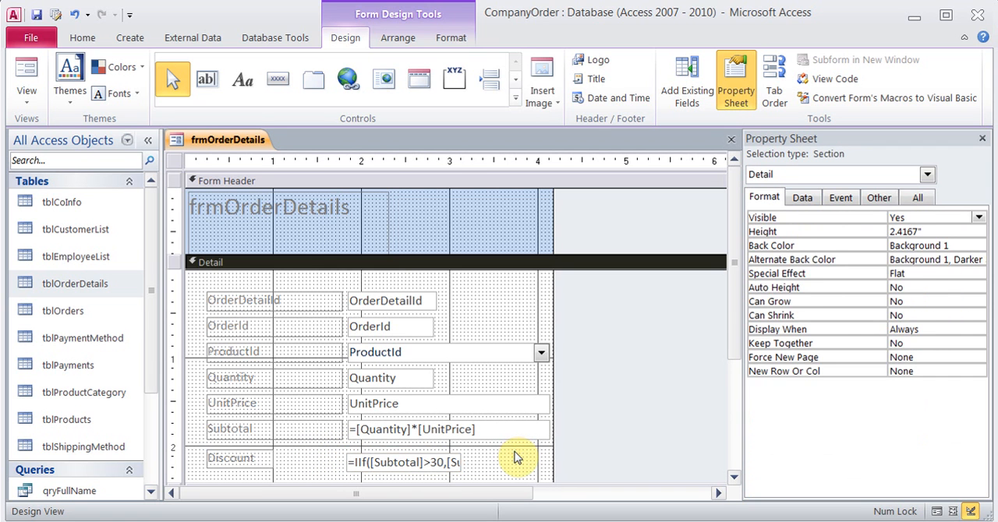
Check the Discount calculation of frmOrderDetails in Form View, and close the form with its changes saved
{"action": "left_click", "coordinate": [28, 72]}
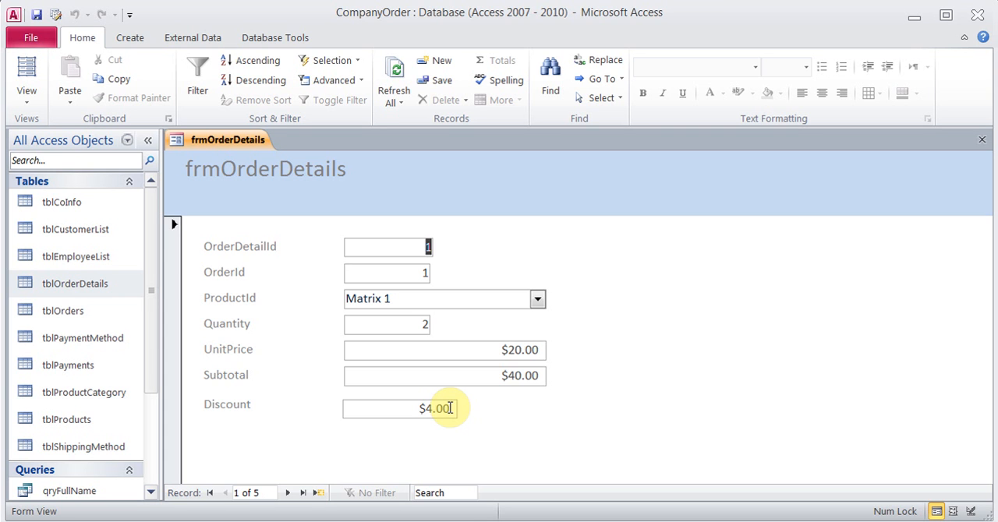
{"action": "left_click", "coordinate": [982, 139]}
{"action": "left_click", "coordinate": [439, 315]}
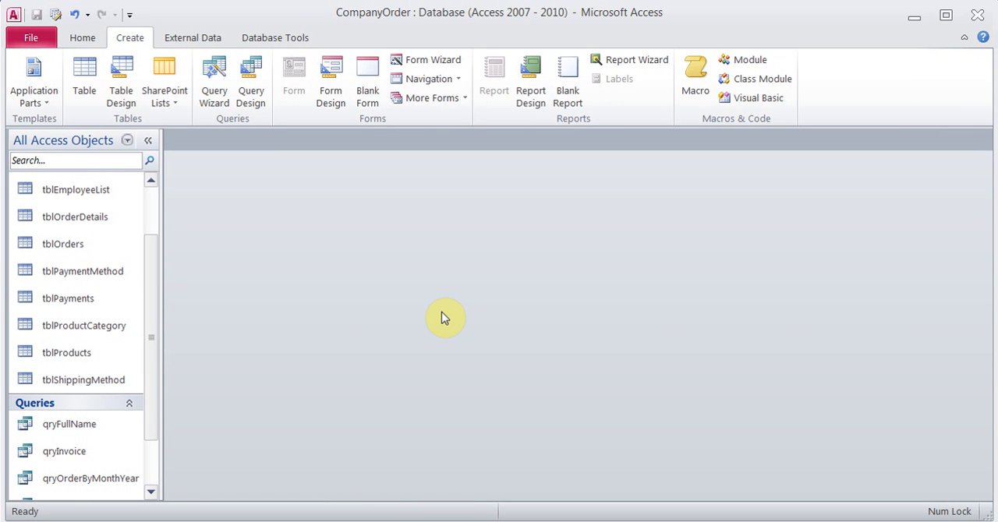
Delete the query qryInvoice from the database and confirm the deletion
{"action": "left_click", "coordinate": [65, 452]}
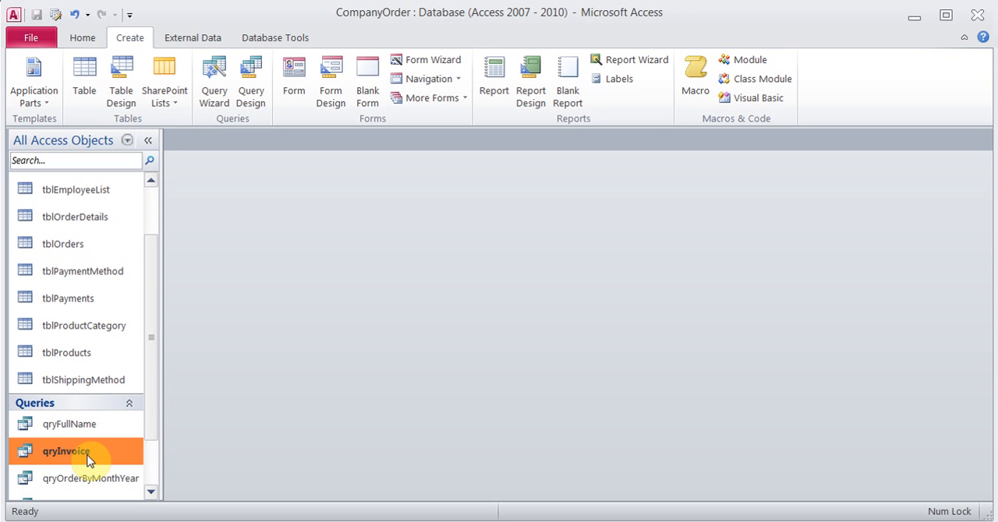
{"action": "key", "text": "Delete"}
{"action": "key", "text": "Return"}
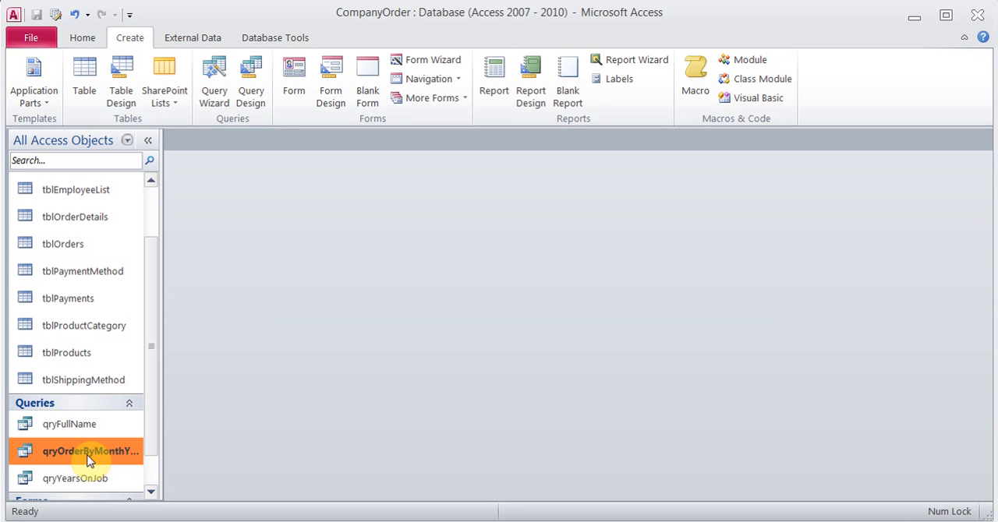
Start a simple query with the Query Wizard and add OrderId, CustomerId and OrderDate from tblOrders
{"action": "left_click", "coordinate": [213, 82]}
{"action": "left_click", "coordinate": [558, 359]}
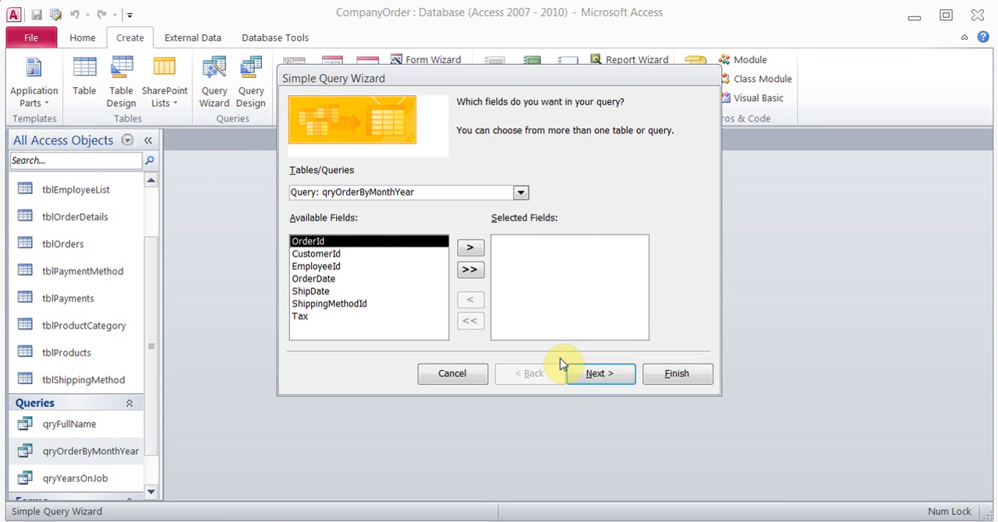
{"action": "left_click", "coordinate": [520, 195]}
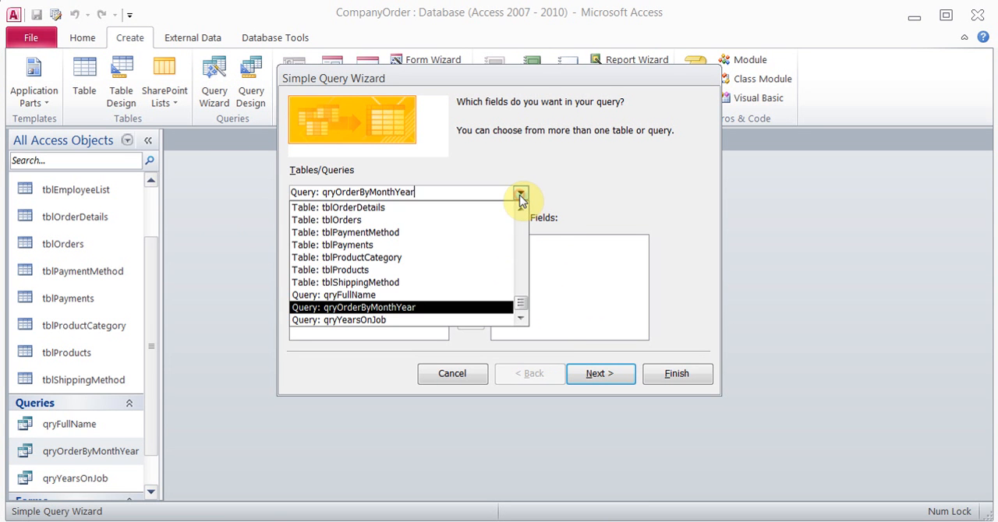
{"action": "left_click", "coordinate": [485, 225]}
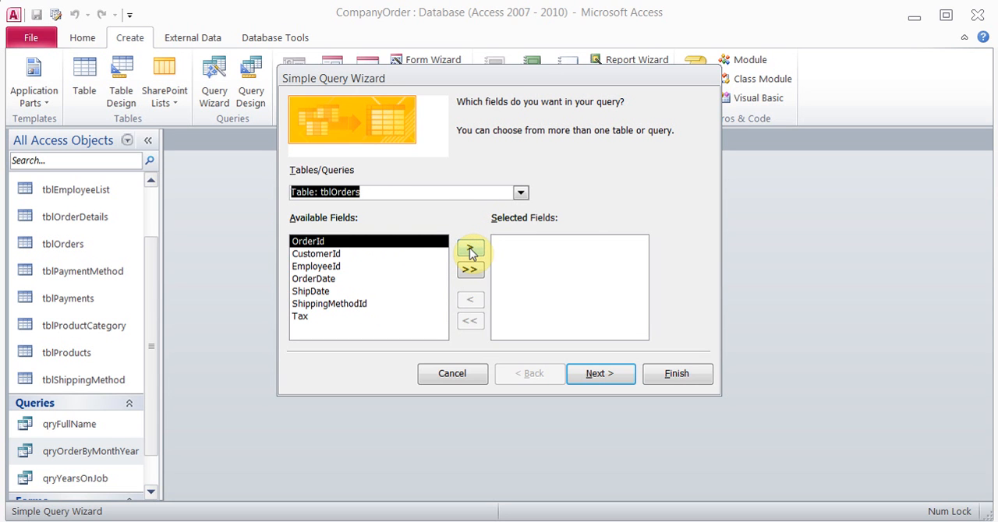
{"action": "left_click", "coordinate": [468, 250]}
{"action": "left_click", "coordinate": [470, 250]}
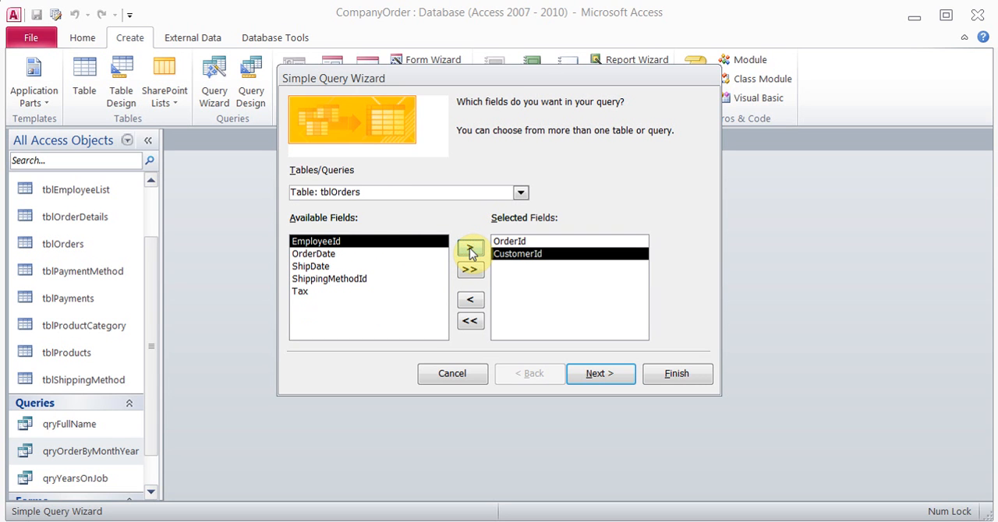
{"action": "left_click", "coordinate": [347, 255]}
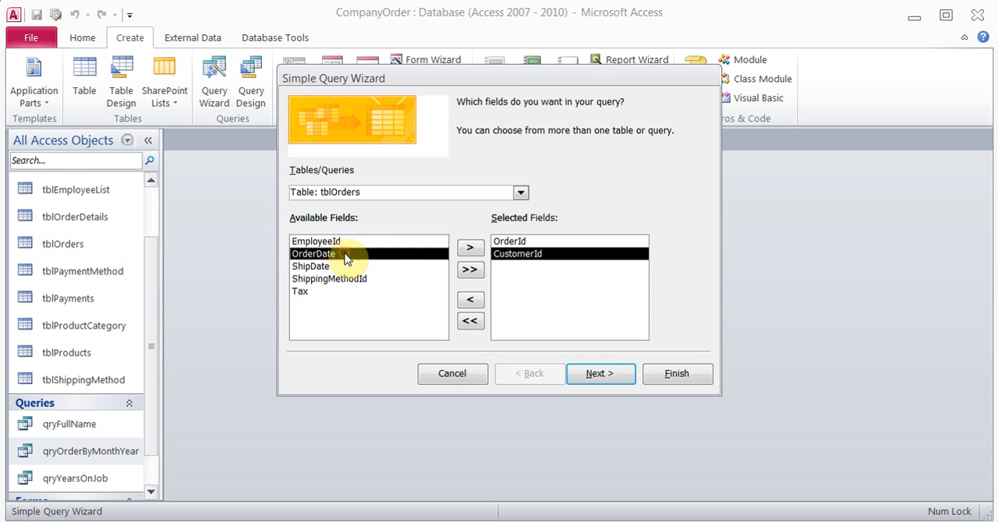
{"action": "left_click", "coordinate": [470, 249]}
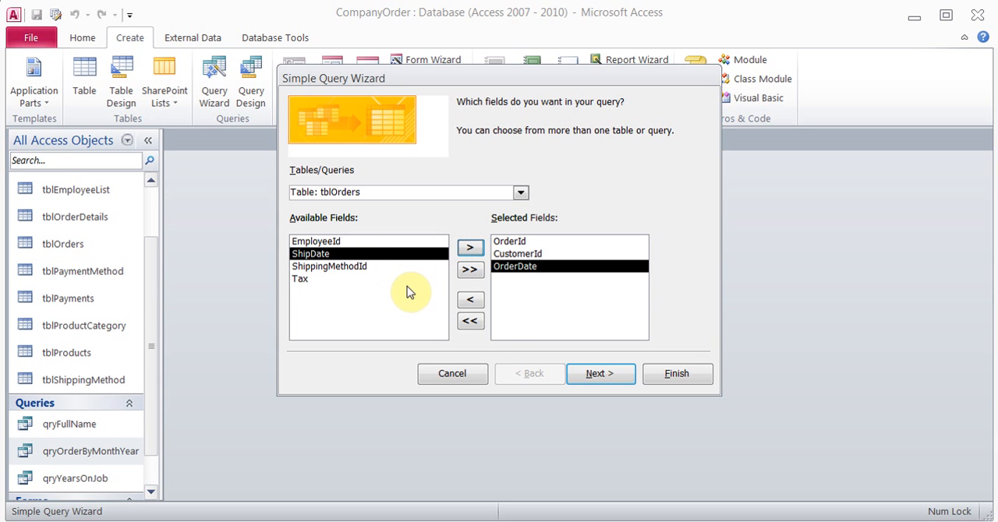
Add ProductId, Quantity, UnitPrice and Subtotal from tblOrderDetails to the query's selected fields
{"action": "left_click", "coordinate": [520, 192]}
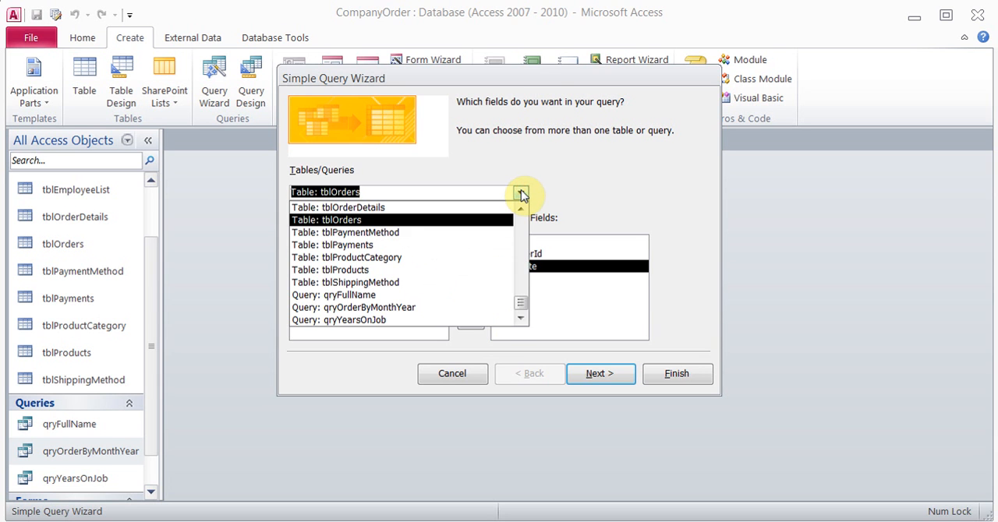
{"action": "left_click", "coordinate": [487, 208]}
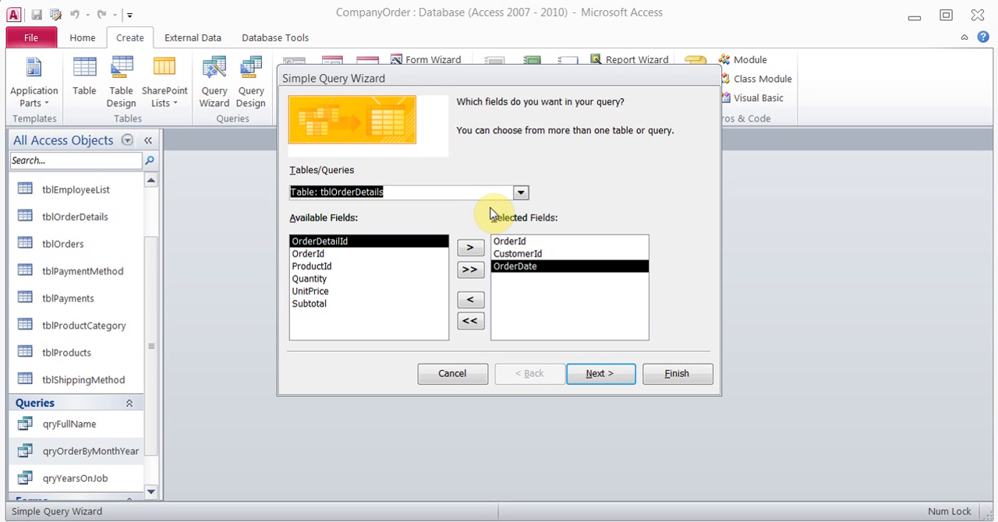
{"action": "left_click", "coordinate": [346, 254]}
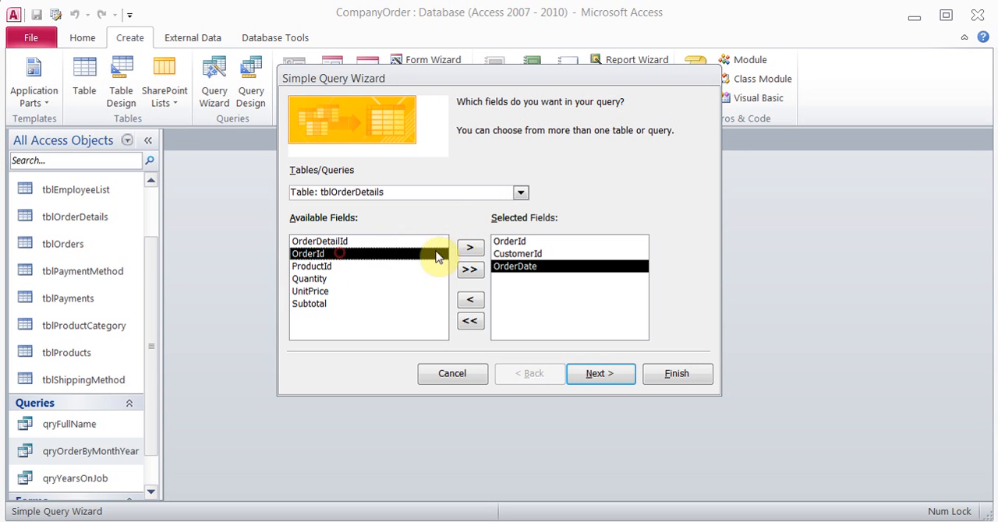
{"action": "left_click", "coordinate": [333, 267]}
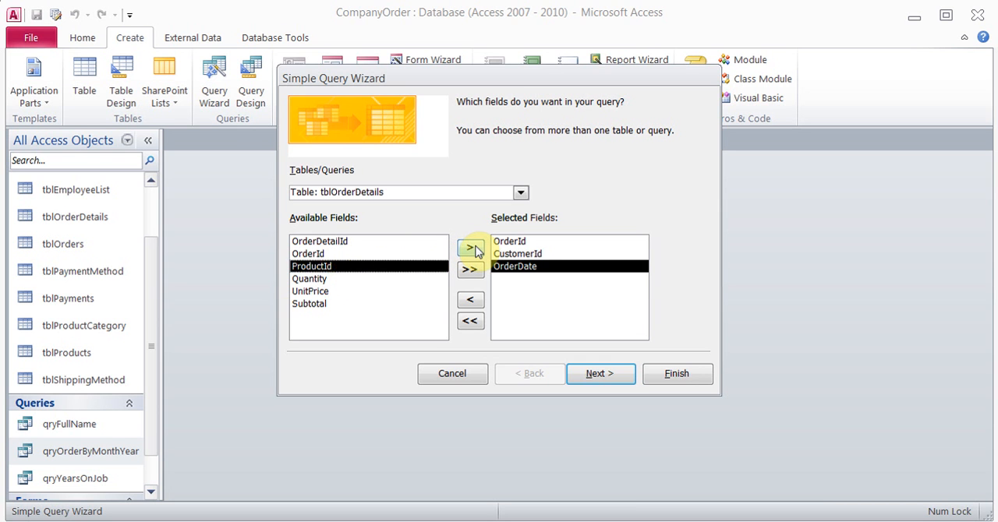
{"action": "left_click", "coordinate": [471, 250]}
{"action": "left_click", "coordinate": [473, 249]}
{"action": "left_click", "coordinate": [473, 249]}
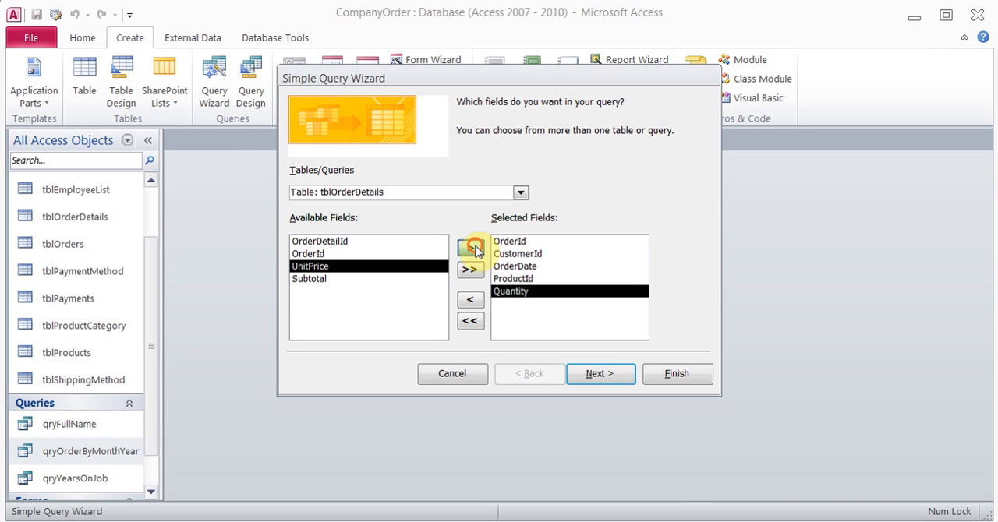
{"action": "left_click", "coordinate": [474, 250]}
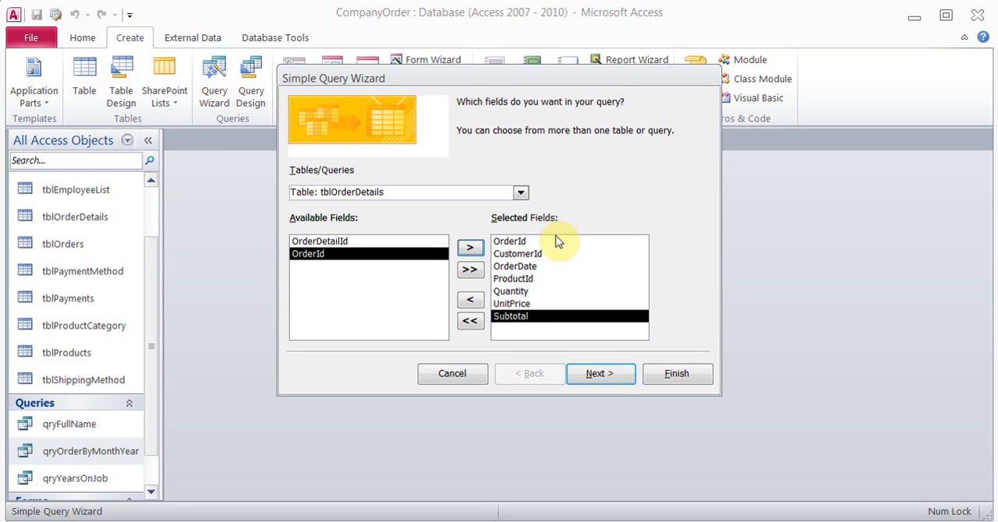
Finish the wizard as a detail query titled qryInvoice, choosing to modify the query design
{"action": "left_click", "coordinate": [598, 376]}
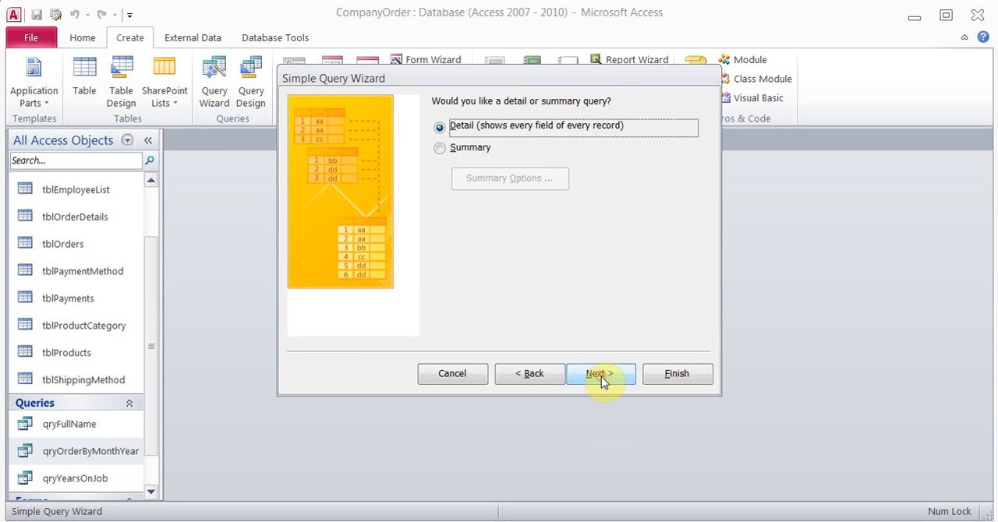
{"action": "left_click", "coordinate": [599, 375]}
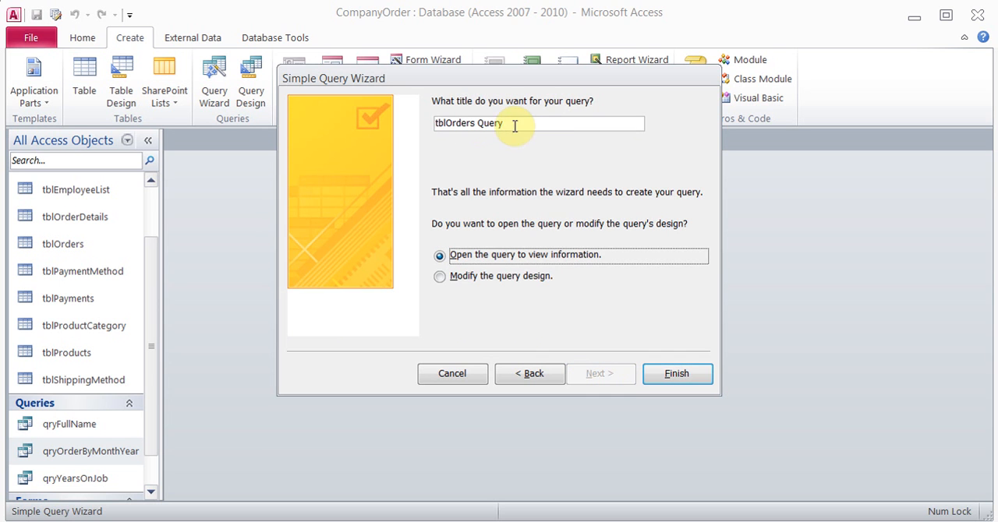
{"action": "left_click_drag", "start_coordinate": [512, 124], "coordinate": [416, 124]}
{"action": "type", "text": "qry"}
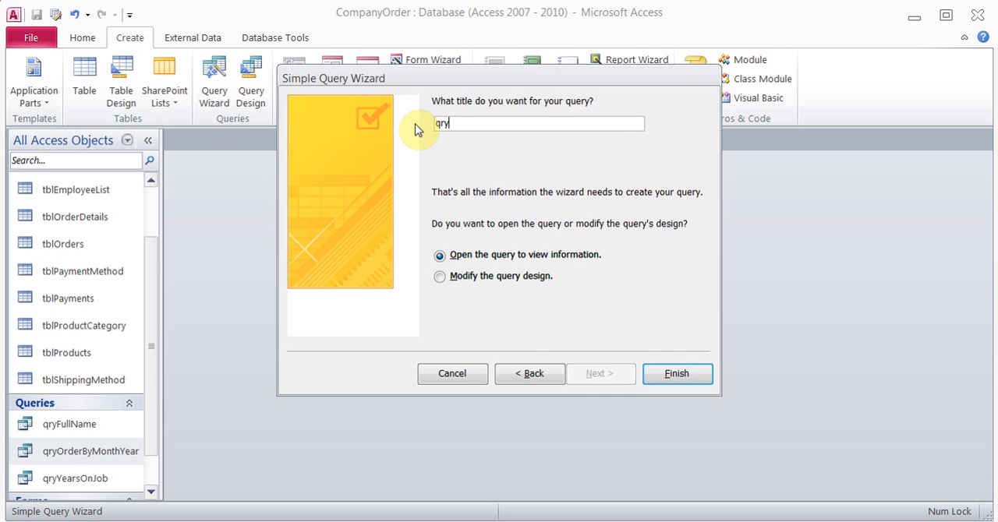
{"action": "type", "text": "Invoice"}
{"action": "left_click", "coordinate": [439, 276]}
{"action": "left_click", "coordinate": [672, 375]}
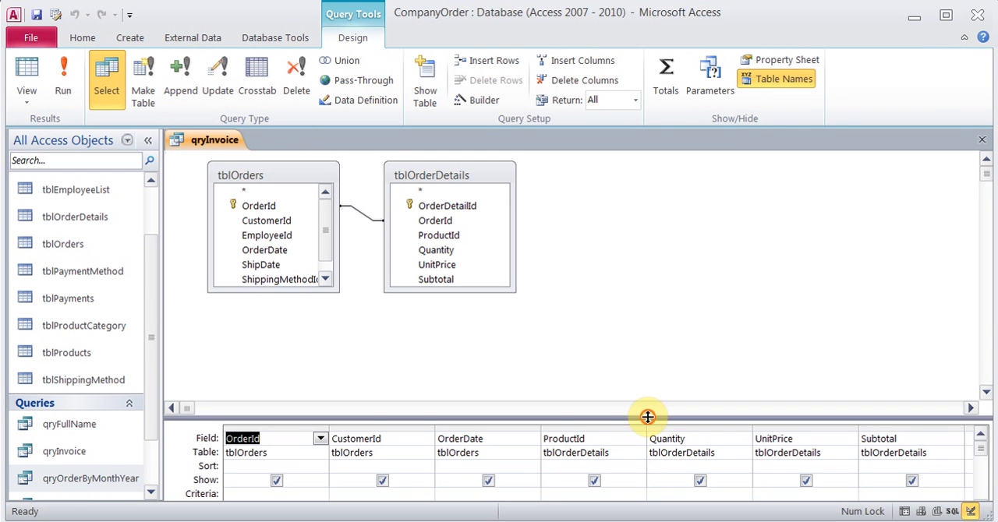
Enlarge the design grid and set the OrderId criteria to the parameter prompt [what Order #]
{"action": "left_click_drag", "start_coordinate": [647, 417], "coordinate": [630, 317]}
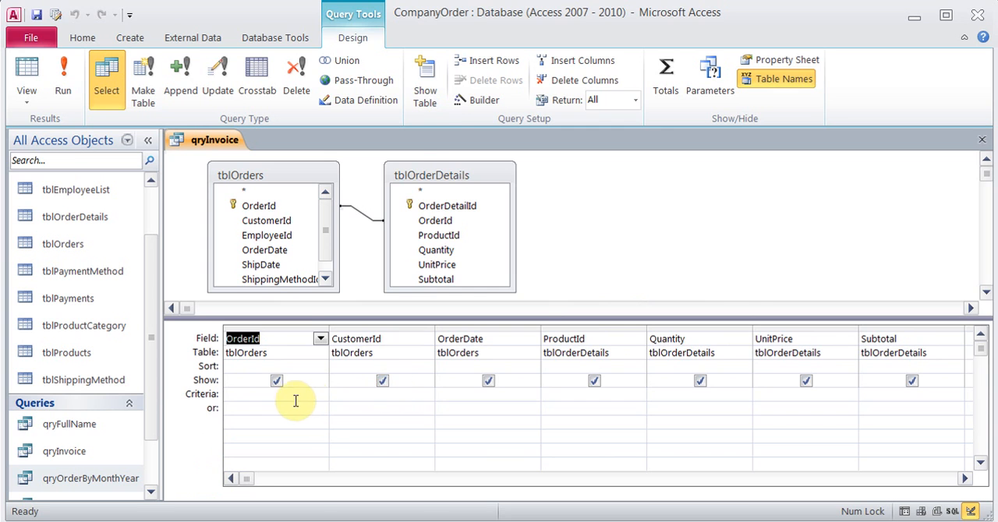
{"action": "left_click", "coordinate": [285, 397]}
{"action": "type", "text": "["}
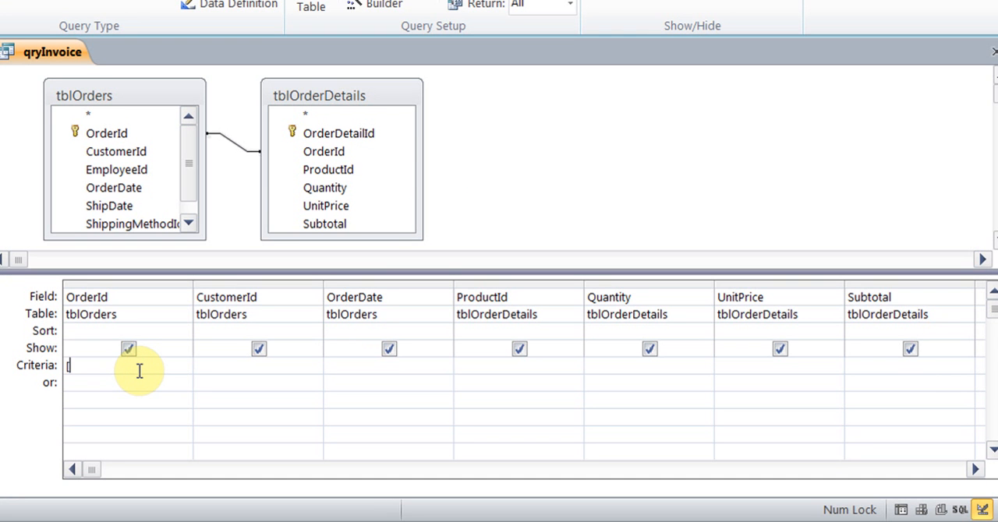
{"action": "type", "text": "what Order #]"}
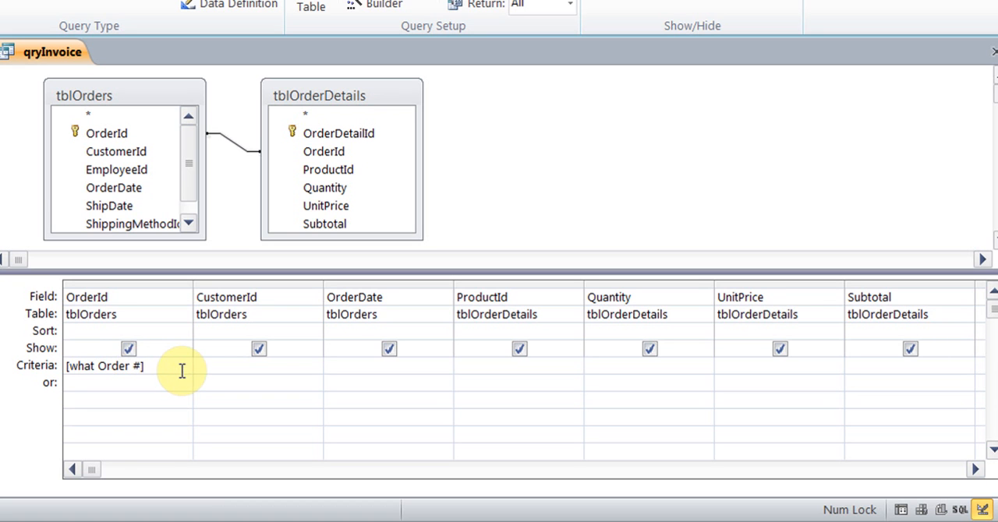
Turn the Subtotal column into a calculated field in the Expression Builder with Subtotal: [Quantity]*[UnitPrice]
{"action": "left_click", "coordinate": [909, 299]}
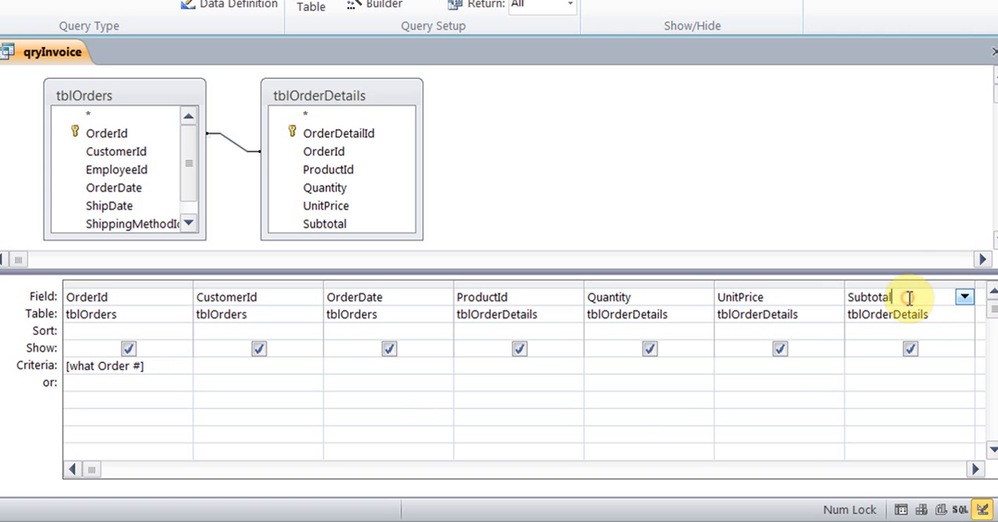
{"action": "right_click", "coordinate": [895, 297]}
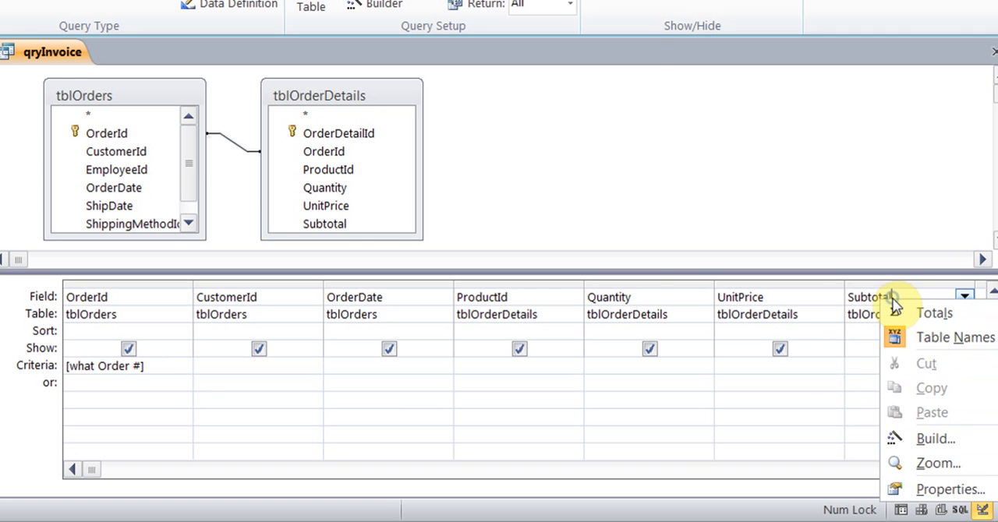
{"action": "left_click", "coordinate": [902, 438]}
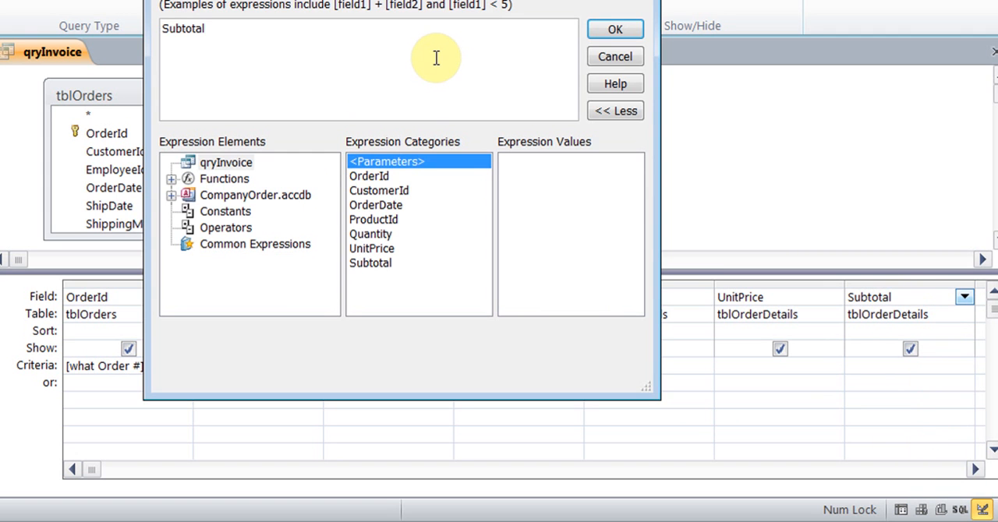
{"action": "type", "text": ":"}
{"action": "type", "text": "[Quanity"}
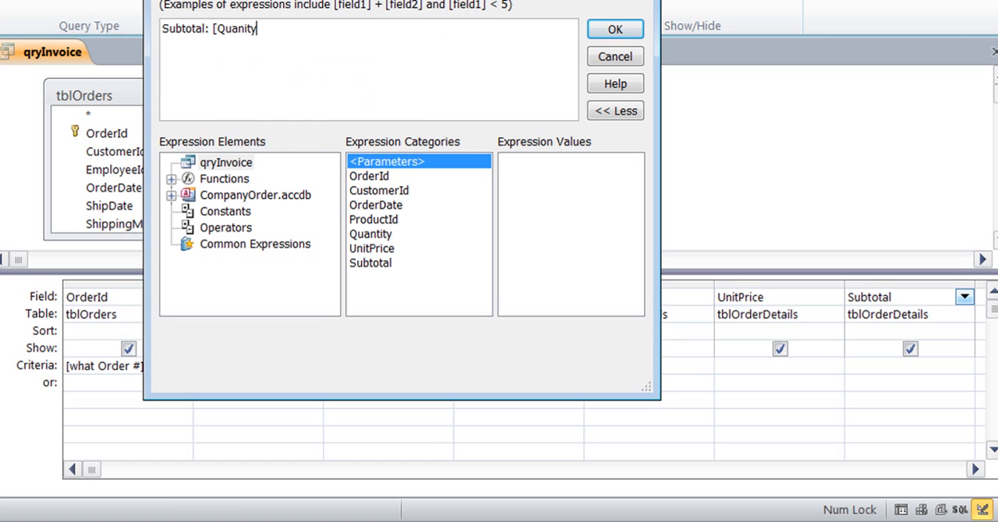
{"action": "key", "text": "BackSpace"}
{"action": "key", "text": "BackSpace"}
{"action": "key", "text": "BackSpace"}
{"action": "type", "text": "tity"}
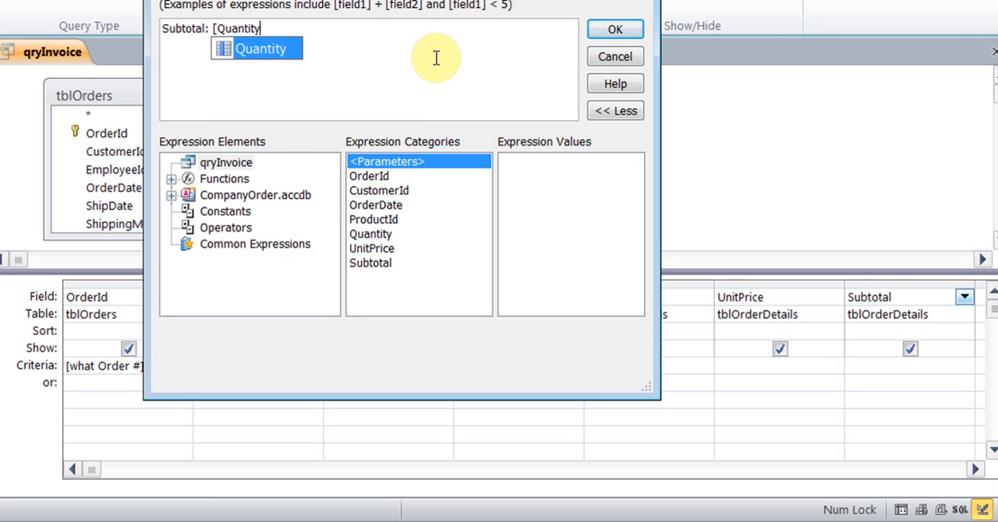
{"action": "type", "text": "]*"}
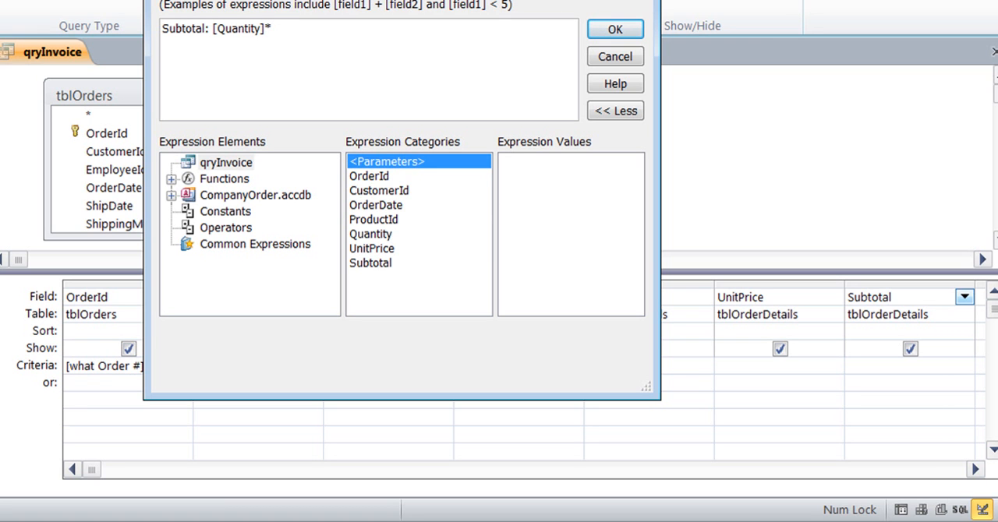
{"action": "type", "text": "[UnitPrice"}
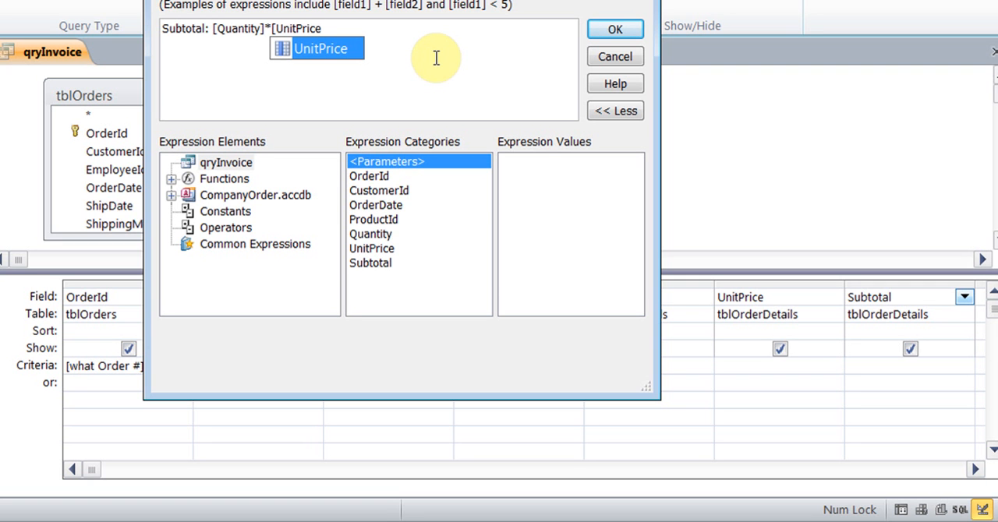
{"action": "left_click", "coordinate": [324, 52]}
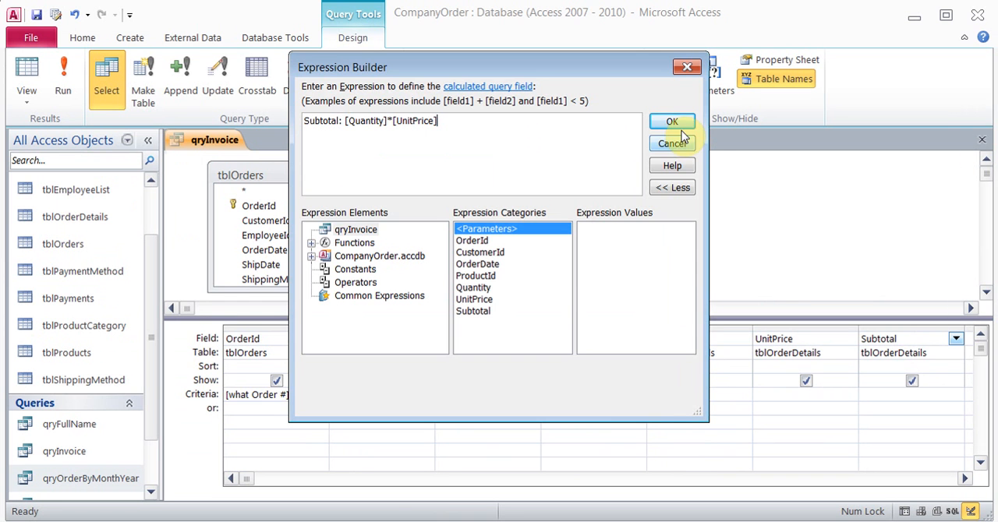
{"action": "left_click", "coordinate": [617, 32]}
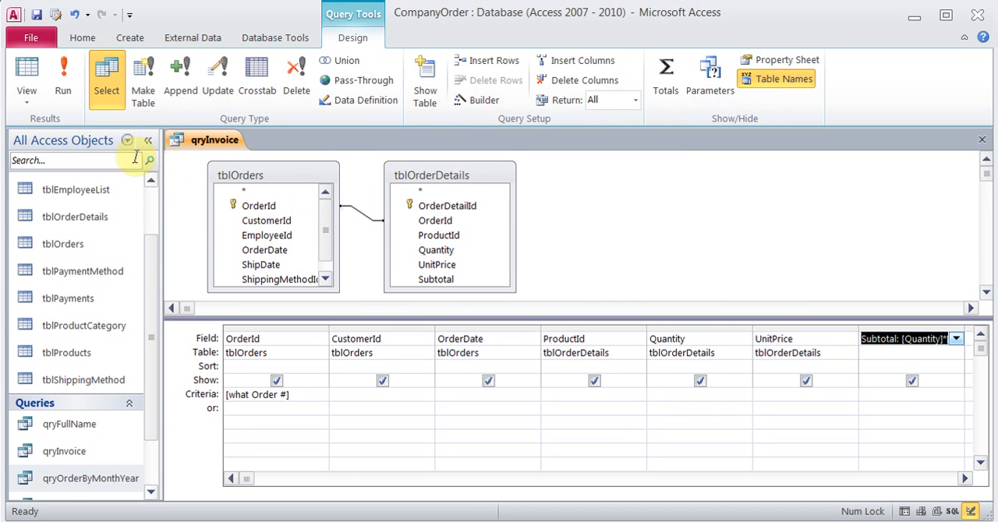
Run qryInvoice for order 2 to check the Subtotal calculation, and close the query with its changes saved
{"action": "left_click", "coordinate": [68, 90]}
{"action": "type", "text": "2"}
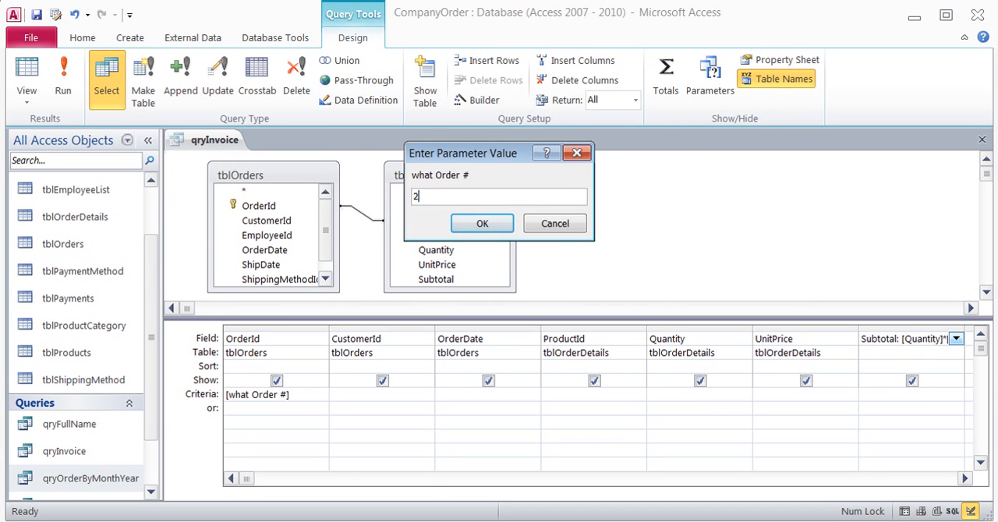
{"action": "key", "text": "Return"}
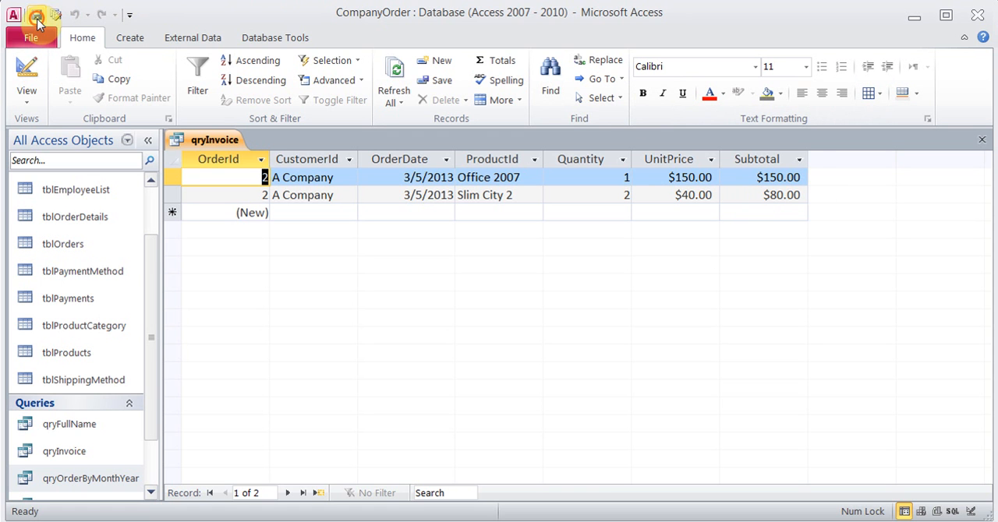
{"action": "left_click", "coordinate": [982, 139]}
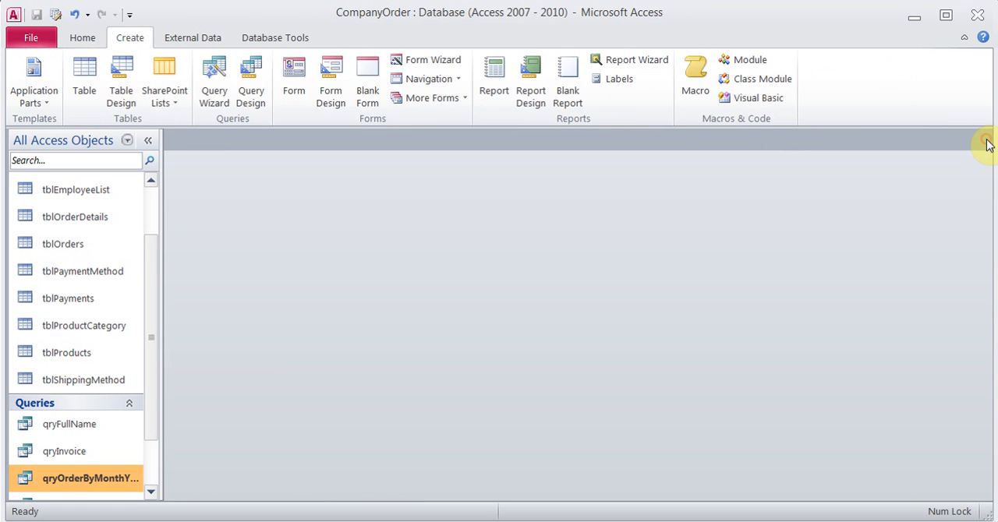
Start a Report Wizard report from qryInvoice with all its fields, and set the data to be viewed by tblOrderDetails
{"action": "left_click", "coordinate": [33, 457]}
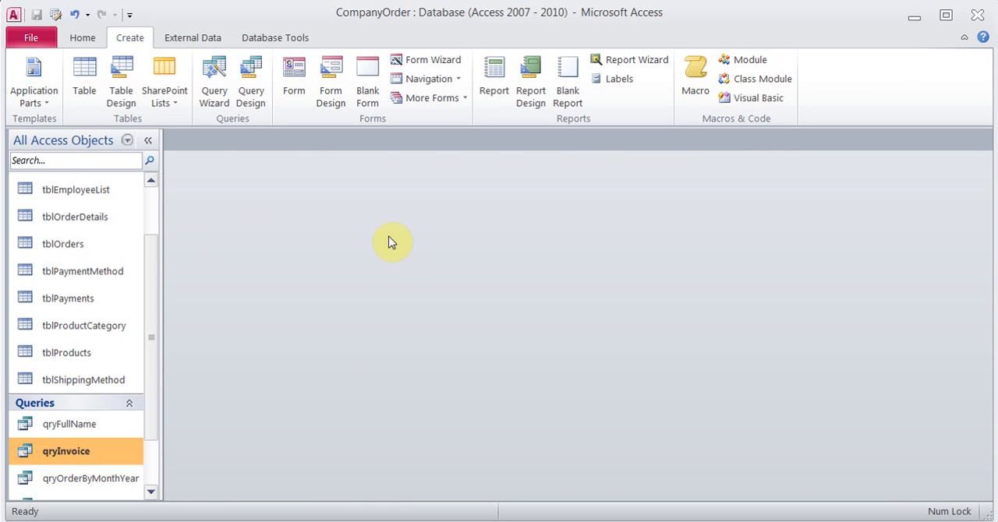
{"action": "left_click", "coordinate": [635, 69]}
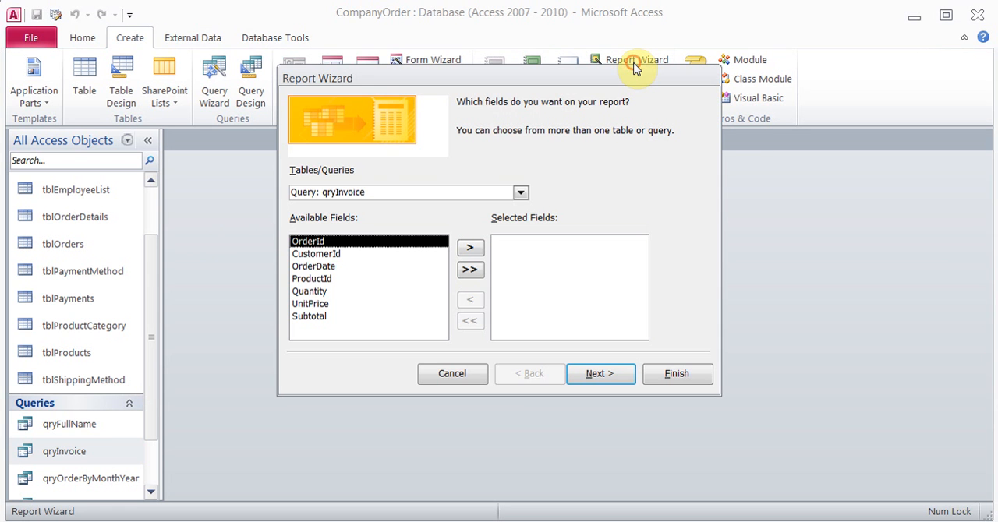
{"action": "left_click", "coordinate": [469, 269]}
{"action": "left_click", "coordinate": [598, 376]}
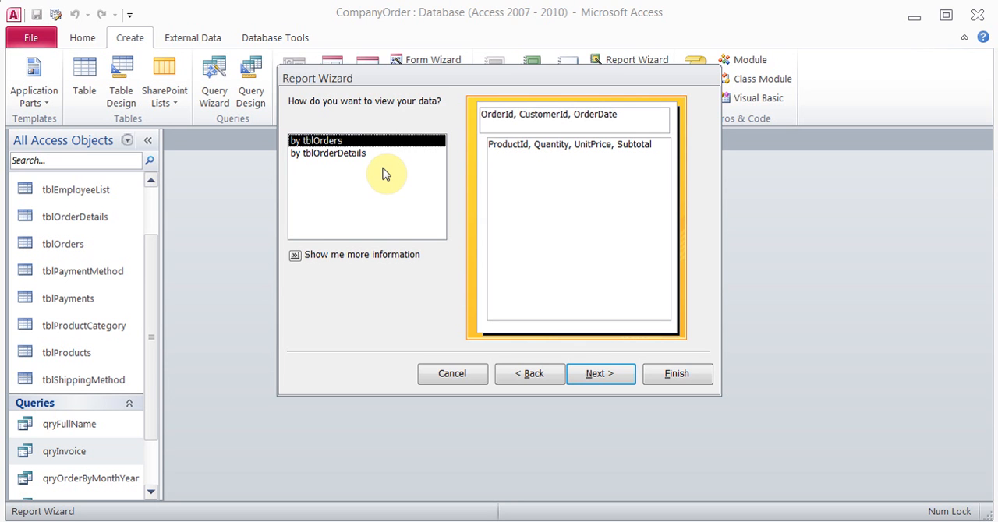
{"action": "left_click", "coordinate": [359, 154]}
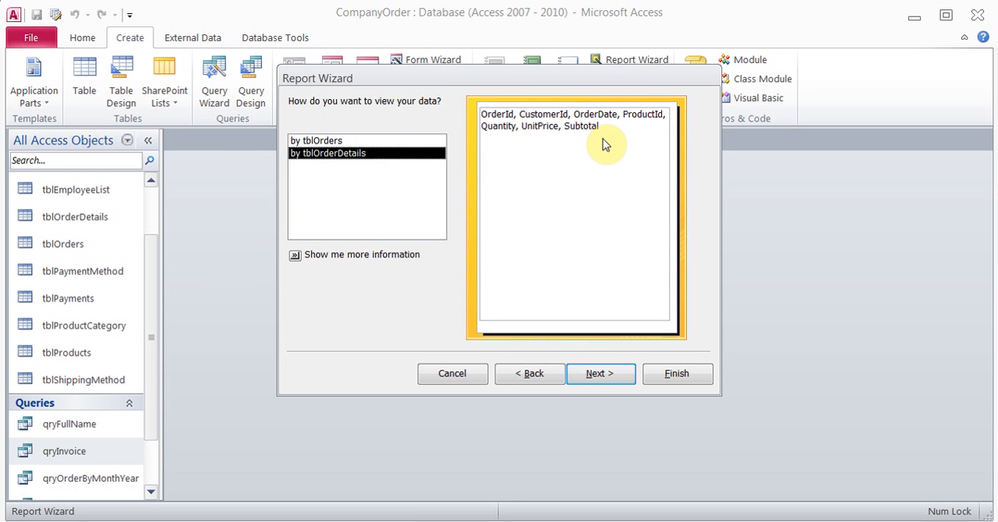
Set the report data to be viewed by tblOrders and continue without adding extra grouping levels
{"action": "left_click", "coordinate": [366, 140]}
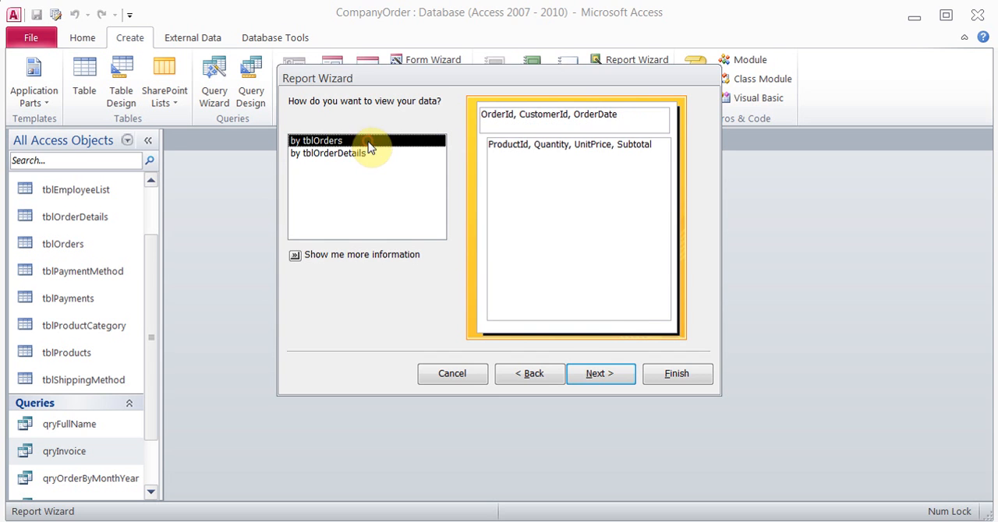
{"action": "left_click", "coordinate": [597, 375]}
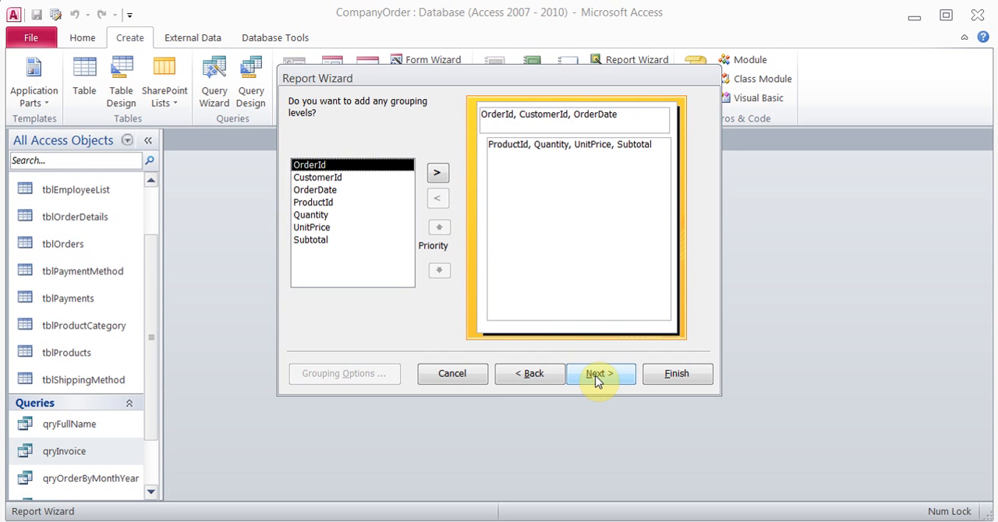
{"action": "left_click", "coordinate": [597, 376]}
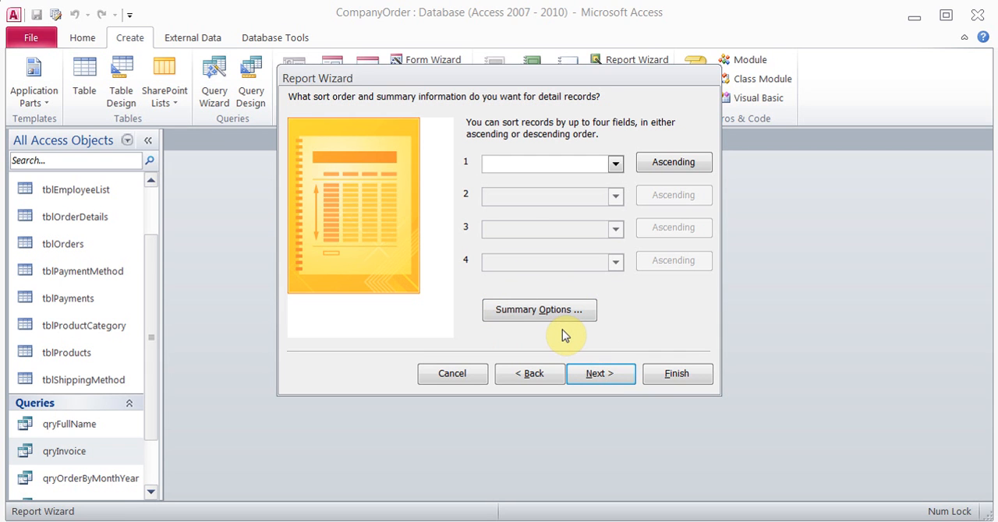
Skip sorting and summary calculations, and lay out the report as Stepped in Landscape orientation
{"action": "left_click", "coordinate": [545, 313]}
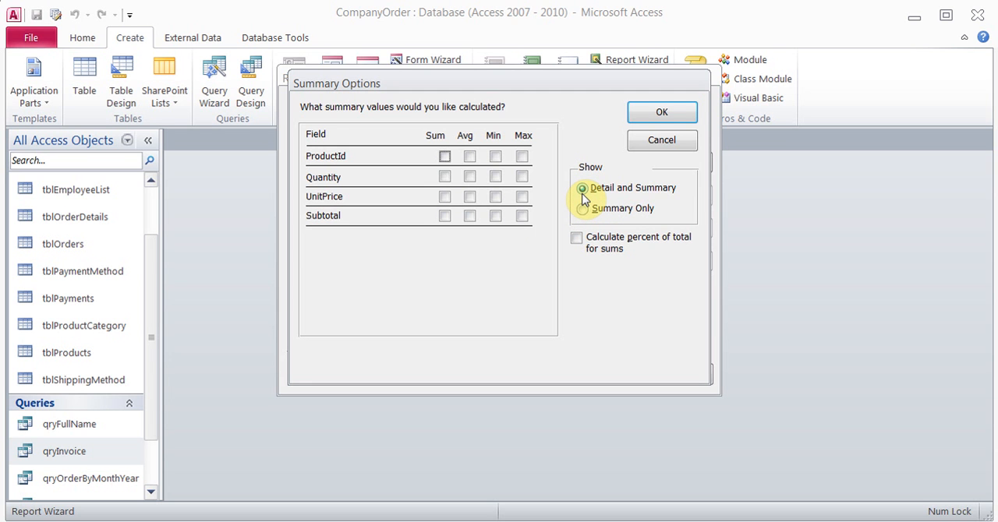
{"action": "left_click", "coordinate": [657, 141]}
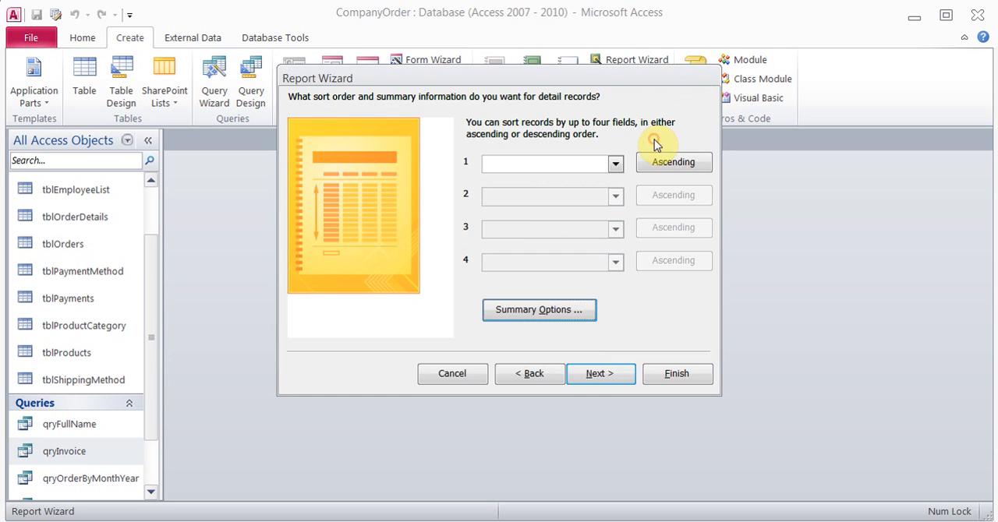
{"action": "left_click", "coordinate": [594, 376]}
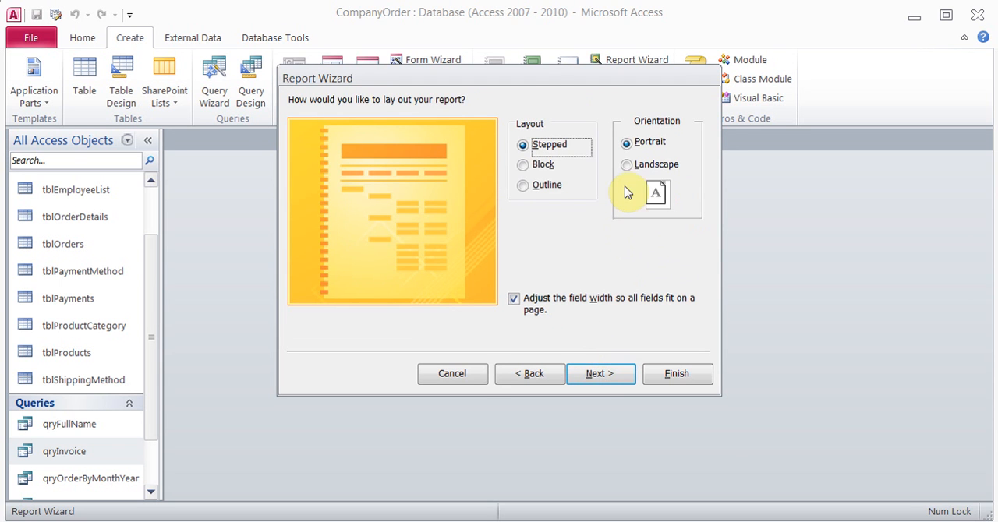
{"action": "left_click", "coordinate": [627, 166]}
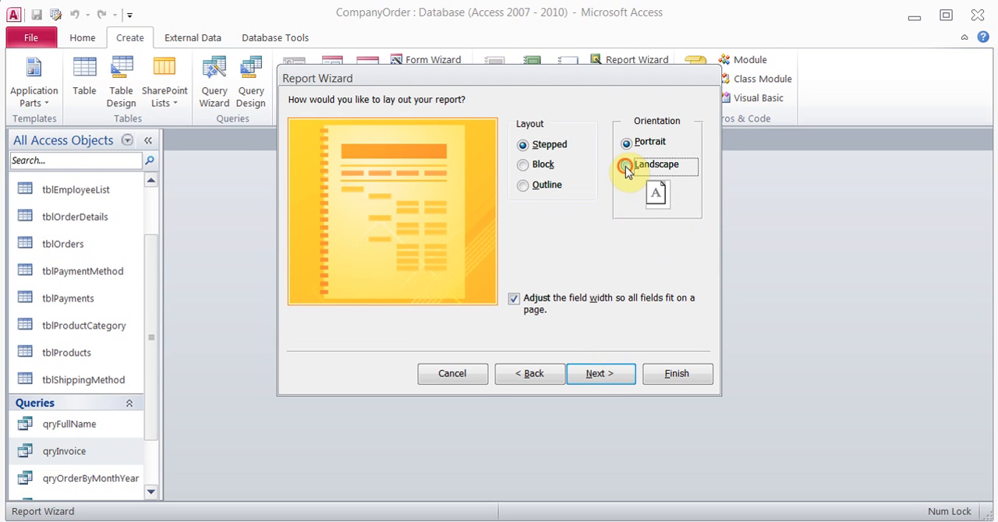
{"action": "left_click", "coordinate": [599, 374]}
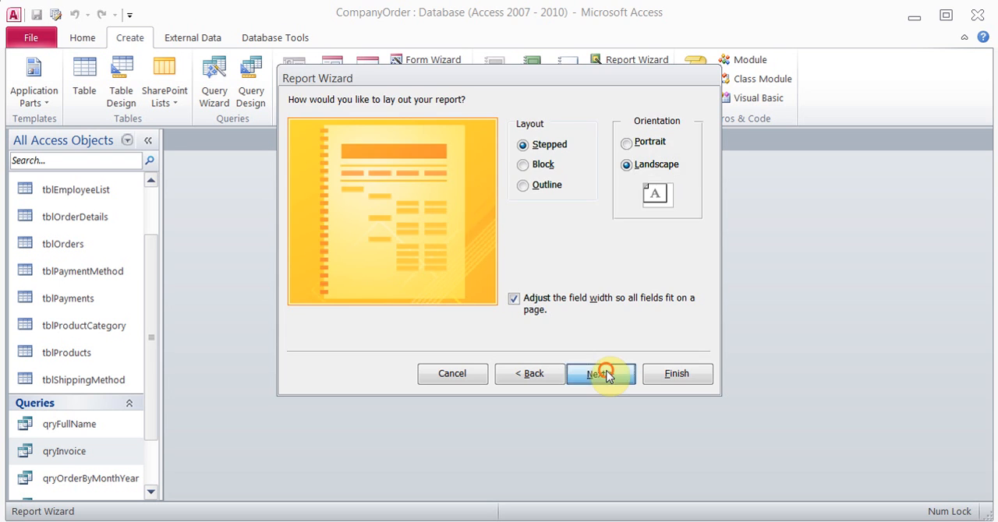
Title the report Invoice and finish the wizard with a preview of the report
{"action": "left_click_drag", "start_coordinate": [489, 125], "coordinate": [405, 134]}
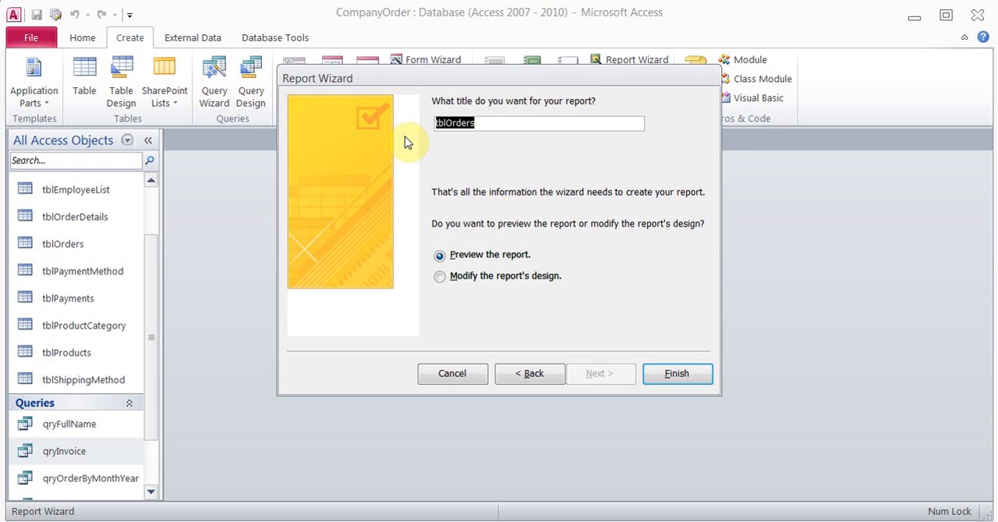
{"action": "type", "text": "In"}
{"action": "key", "text": "BackSpace"}
{"action": "type", "text": "nvo"}
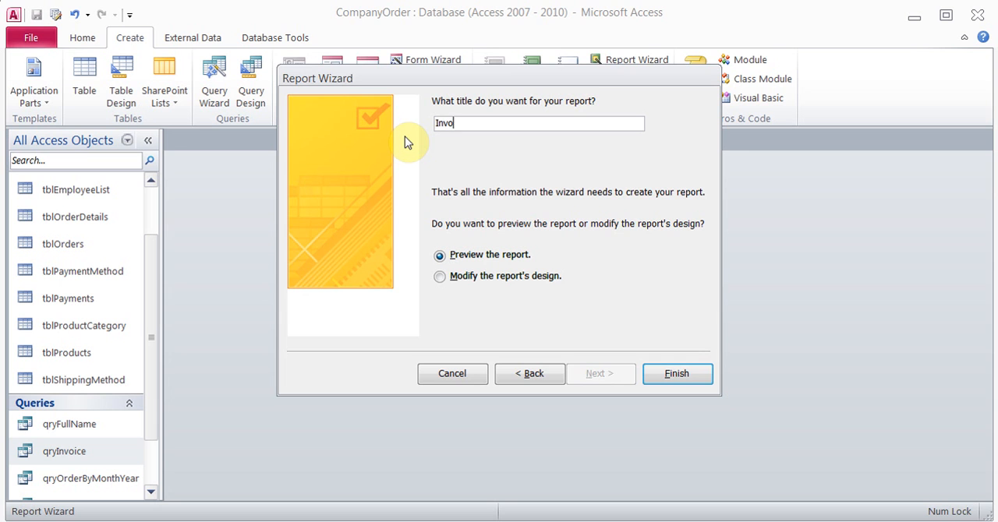
{"action": "type", "text": "ice"}
{"action": "left_click", "coordinate": [658, 381]}
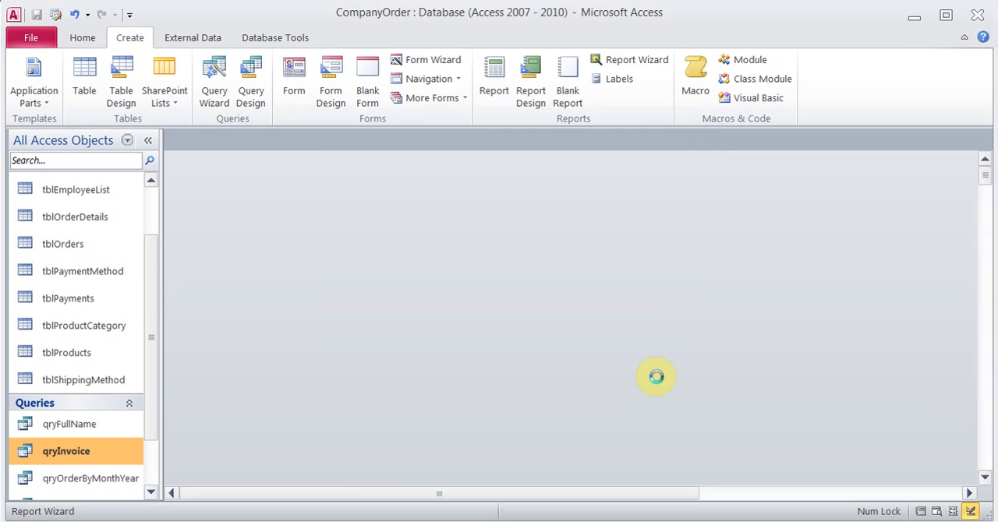
Preview the Invoice report for order 2, check its columns across the page, and close the print preview
{"action": "type", "text": "2"}
{"action": "key", "text": "Return"}
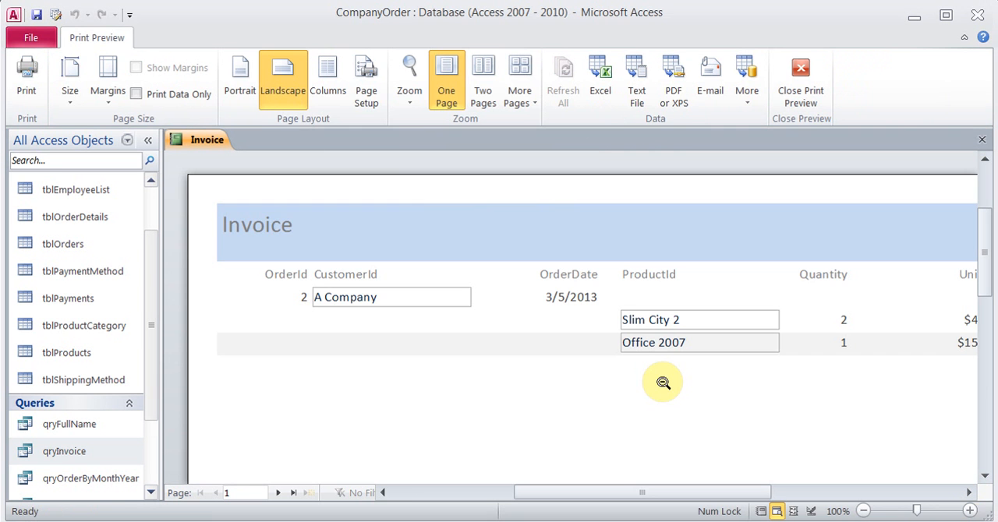
{"action": "left_click", "coordinate": [588, 491]}
{"action": "left_click_drag", "start_coordinate": [588, 491], "coordinate": [701, 492]}
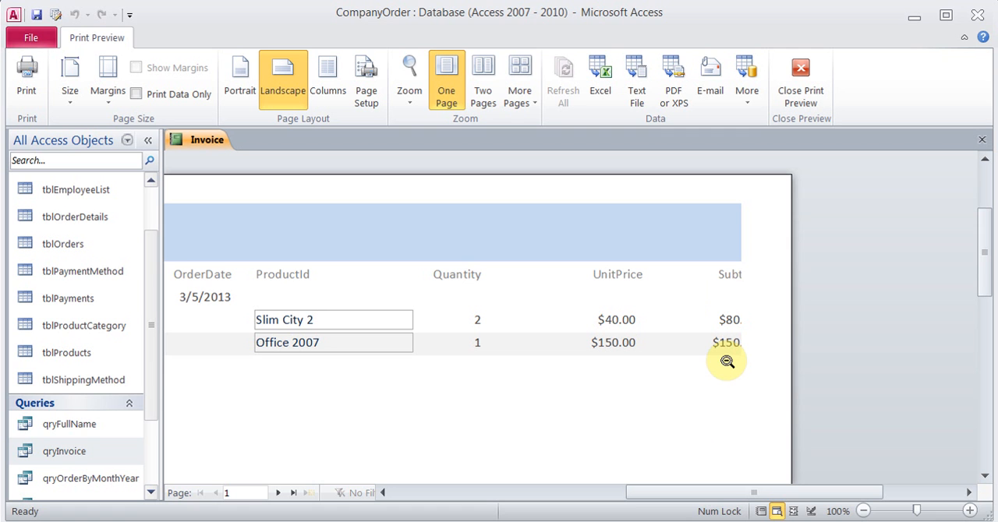
{"action": "left_click", "coordinate": [803, 72]}
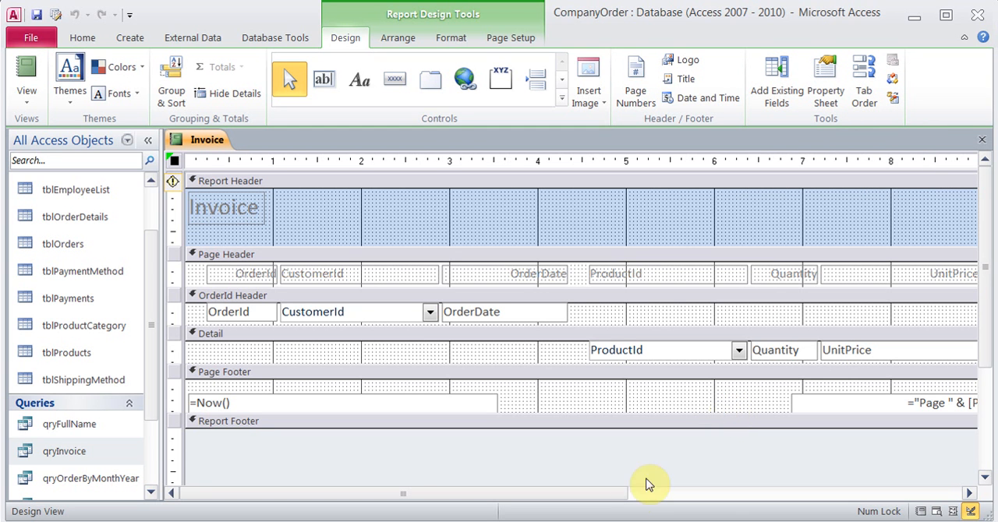
Narrow the UnitPrice heading and its detail field together to about 1 inch wide
{"action": "left_click_drag", "start_coordinate": [602, 494], "coordinate": [760, 495]}
{"action": "left_click", "coordinate": [719, 283]}
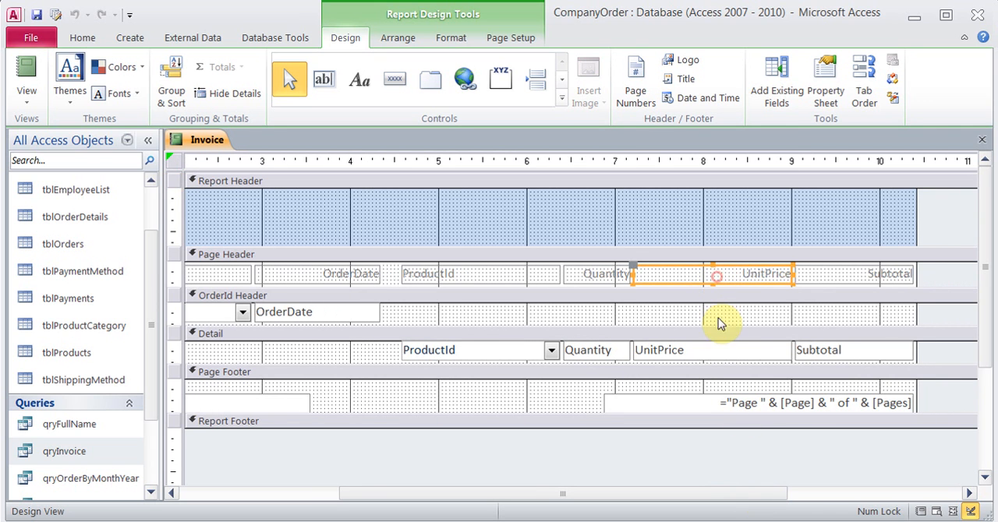
{"action": "left_click", "coordinate": [717, 353], "text": "shift"}
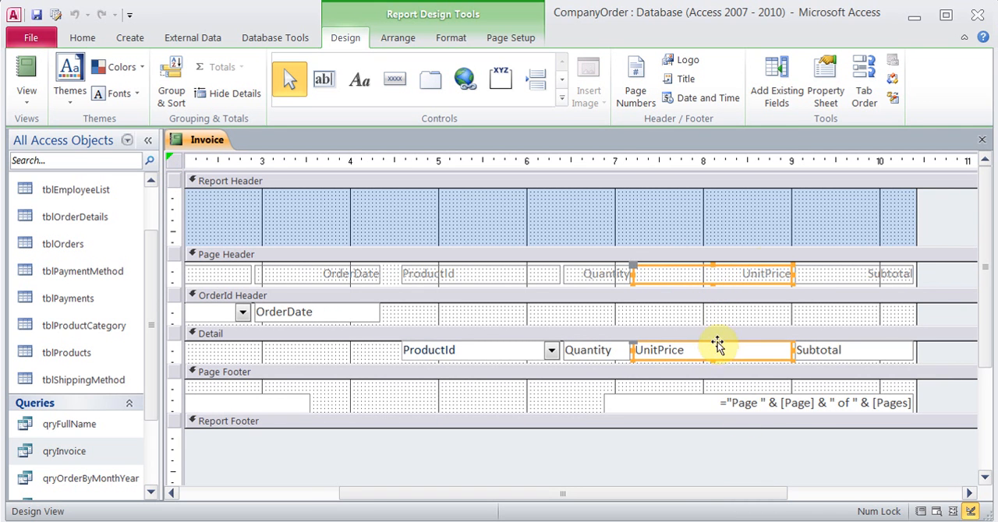
{"action": "left_click_drag", "start_coordinate": [792, 274], "coordinate": [719, 273]}
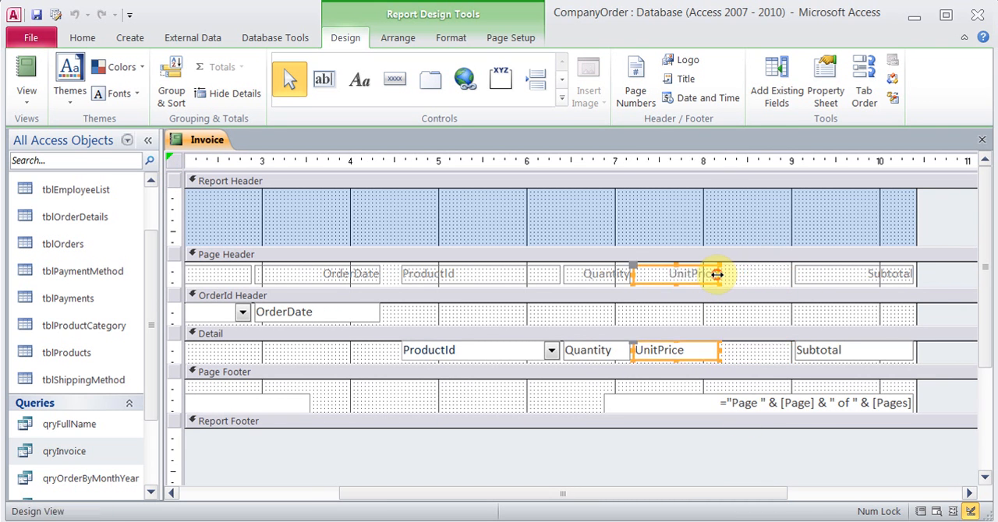
Move the Subtotal heading and its detail field together closer to the UnitPrice column
{"action": "left_click", "coordinate": [850, 280]}
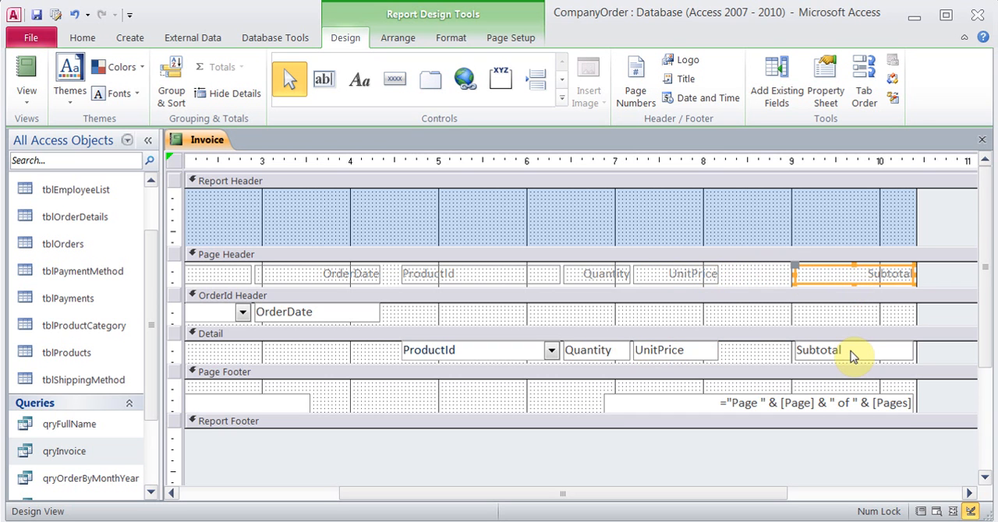
{"action": "left_click", "coordinate": [850, 350], "text": "shift"}
{"action": "left_click_drag", "start_coordinate": [850, 274], "coordinate": [789, 274]}
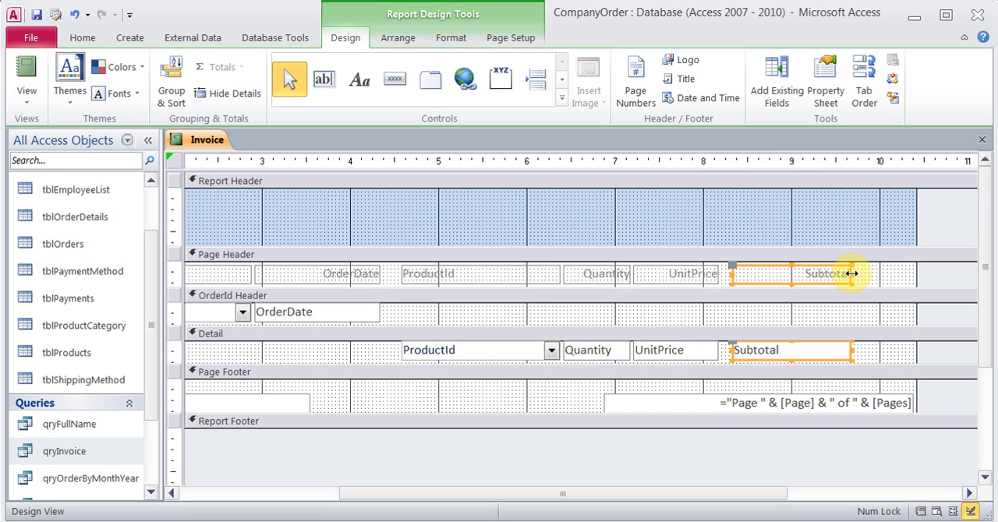
{"action": "left_click", "coordinate": [575, 390]}
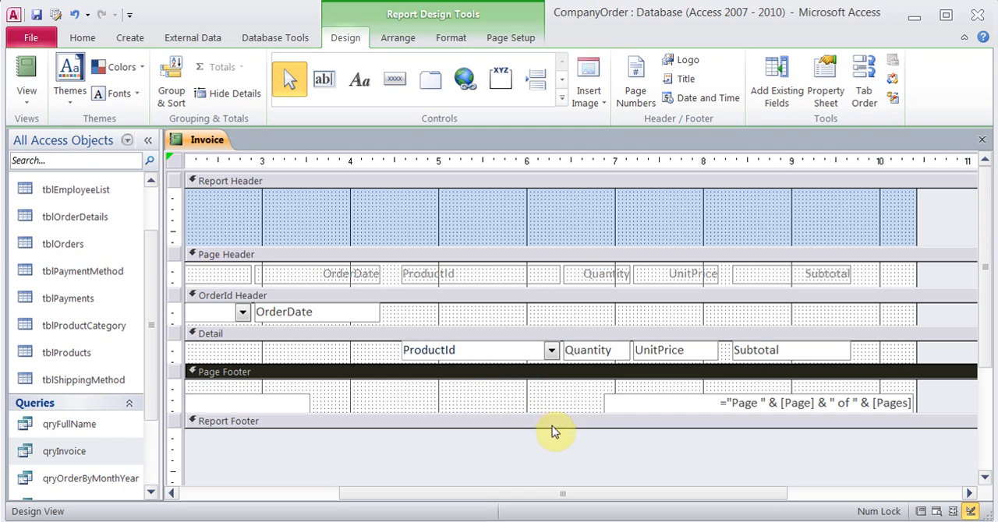
Open up the Report Footer to about half an inch high and place a text box in it beneath Subtotal
{"action": "left_click_drag", "start_coordinate": [553, 425], "coordinate": [556, 473]}
{"action": "left_click", "coordinate": [695, 458]}
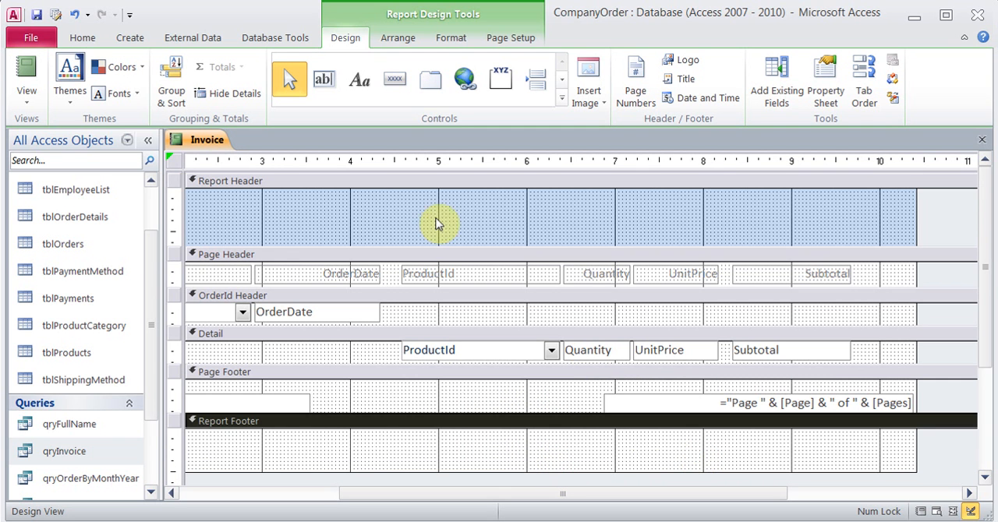
{"action": "left_click", "coordinate": [325, 92]}
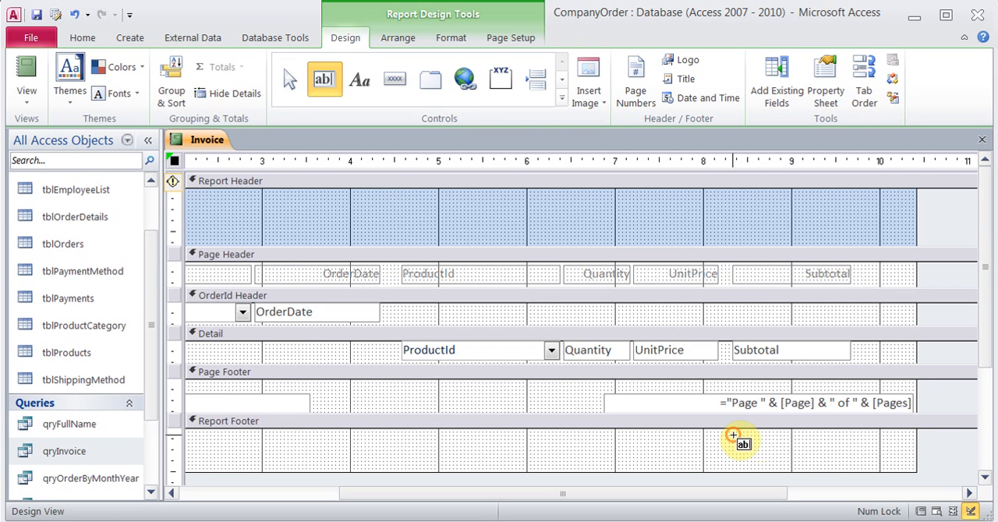
{"action": "left_click_drag", "start_coordinate": [731, 435], "coordinate": [856, 457]}
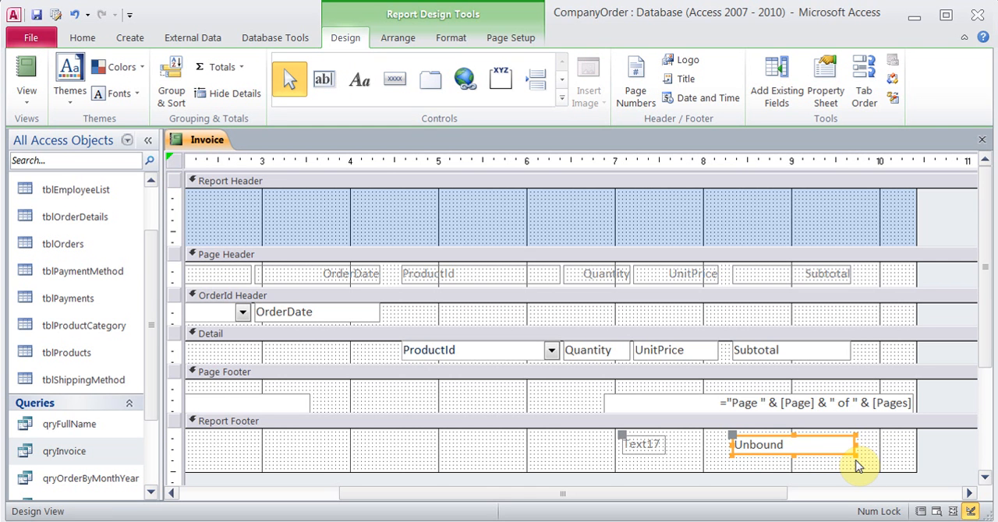
Enter the expression =Sum([Subtotal]) in the new Report Footer text box
{"action": "left_click", "coordinate": [782, 443]}
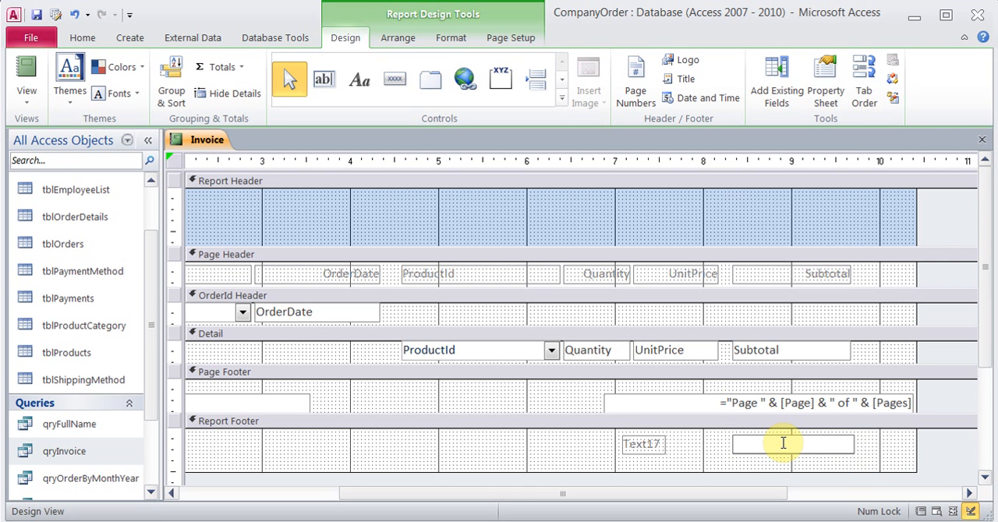
{"action": "type", "text": "=Sum"}
{"action": "type", "text": "("}
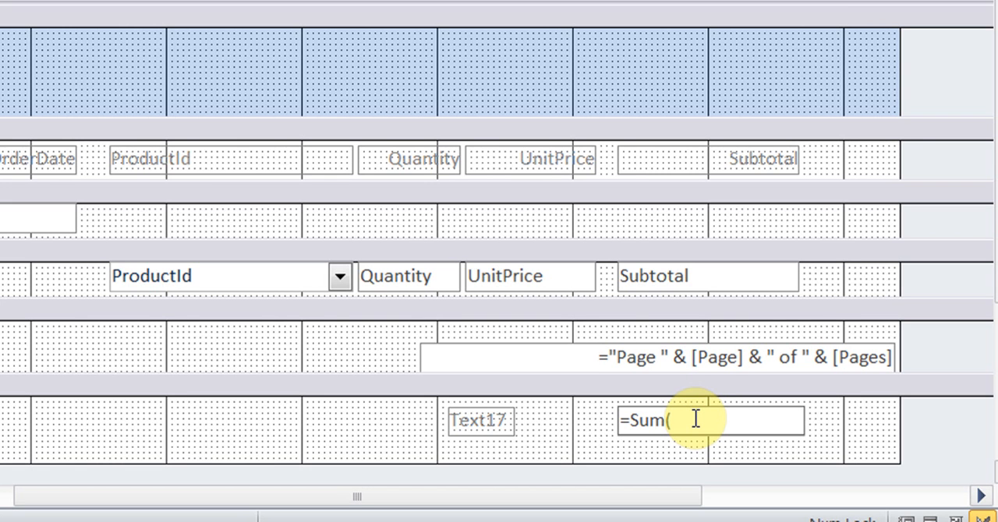
{"action": "type", "text": "[Subtotal])"}
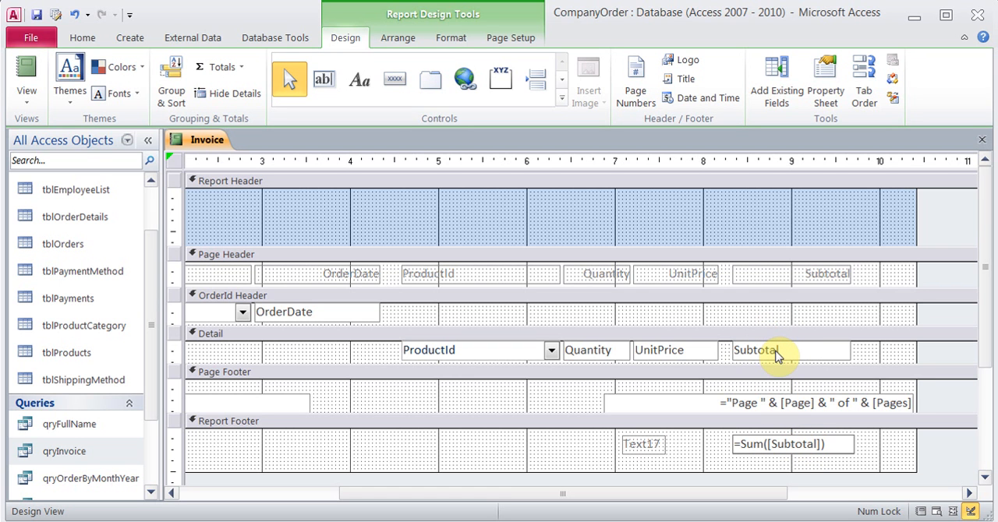
Review the footer text box's Control Source in the Expression Builder, and close its properties
{"action": "left_click", "coordinate": [822, 97]}
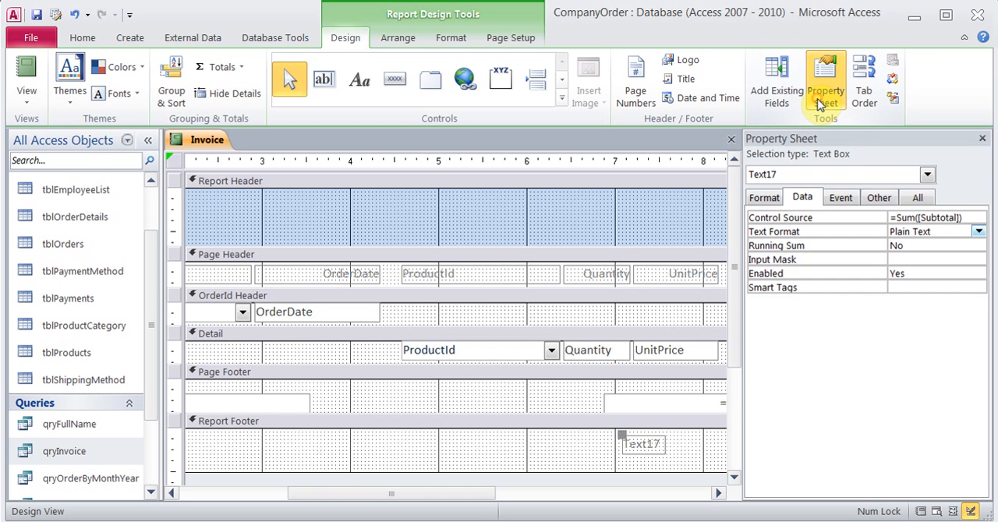
{"action": "left_click", "coordinate": [965, 218]}
{"action": "left_click", "coordinate": [979, 219]}
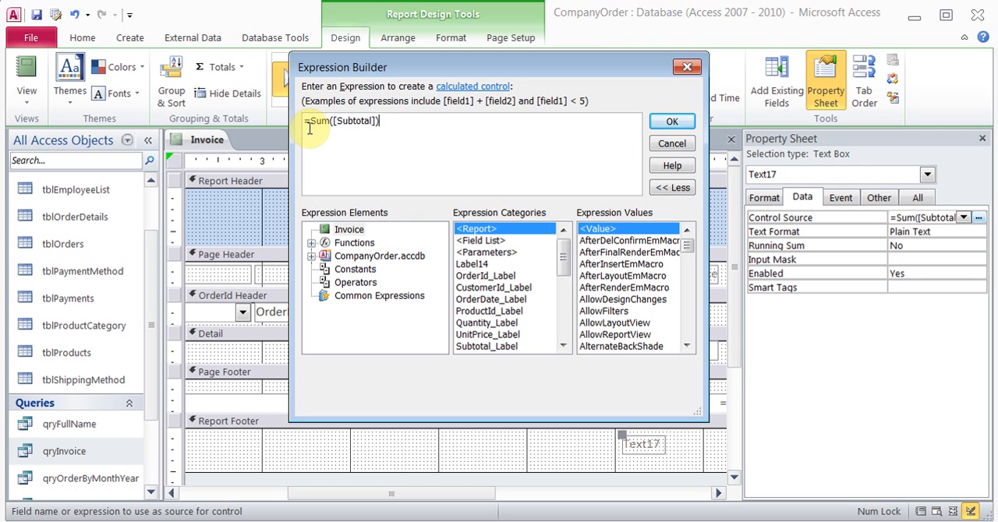
{"action": "left_click", "coordinate": [673, 124]}
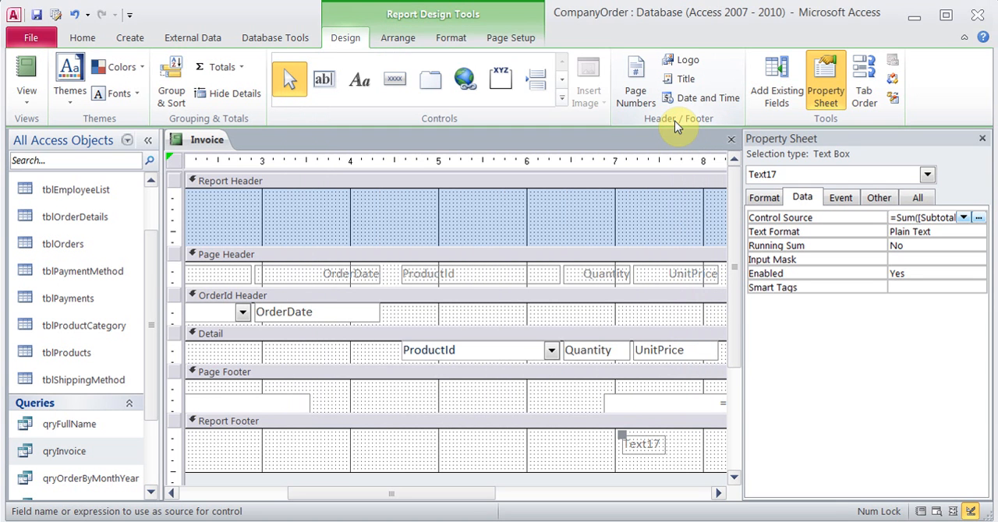
{"action": "left_click", "coordinate": [982, 139]}
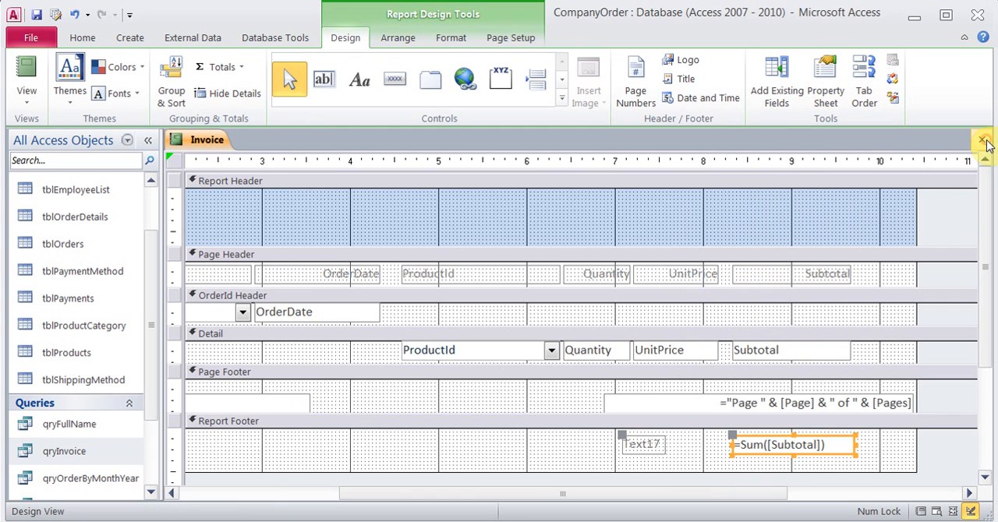
Set the caption of the footer text box's label to Total and close its properties
{"action": "left_click", "coordinate": [658, 444]}
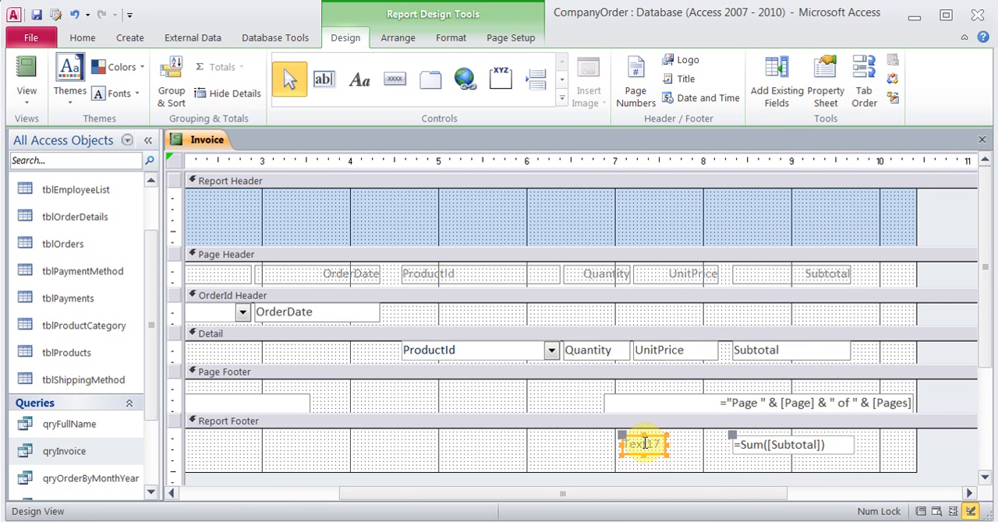
{"action": "left_click", "coordinate": [827, 88]}
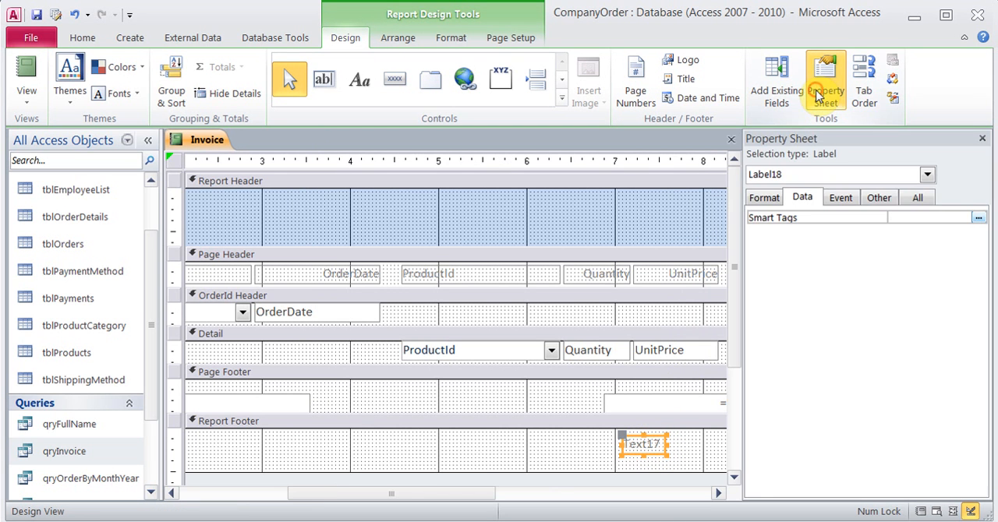
{"action": "left_click", "coordinate": [764, 198]}
{"action": "left_click", "coordinate": [892, 220]}
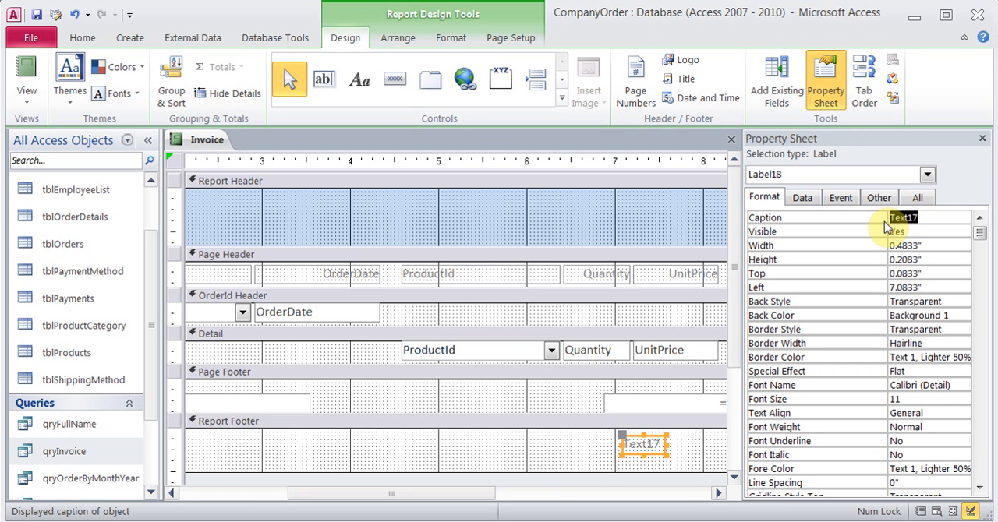
{"action": "type", "text": "Total"}
{"action": "left_click", "coordinate": [805, 198]}
{"action": "left_click", "coordinate": [839, 200]}
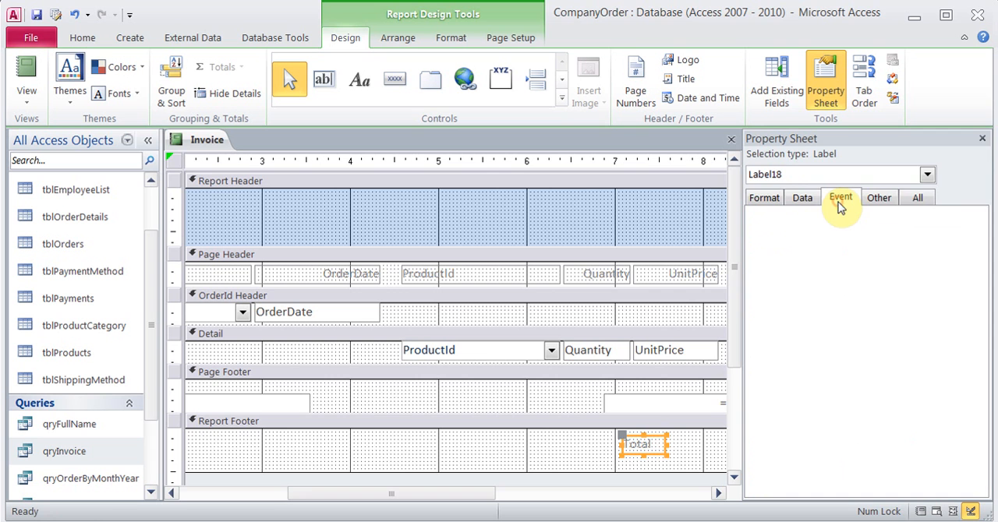
{"action": "left_click", "coordinate": [982, 139]}
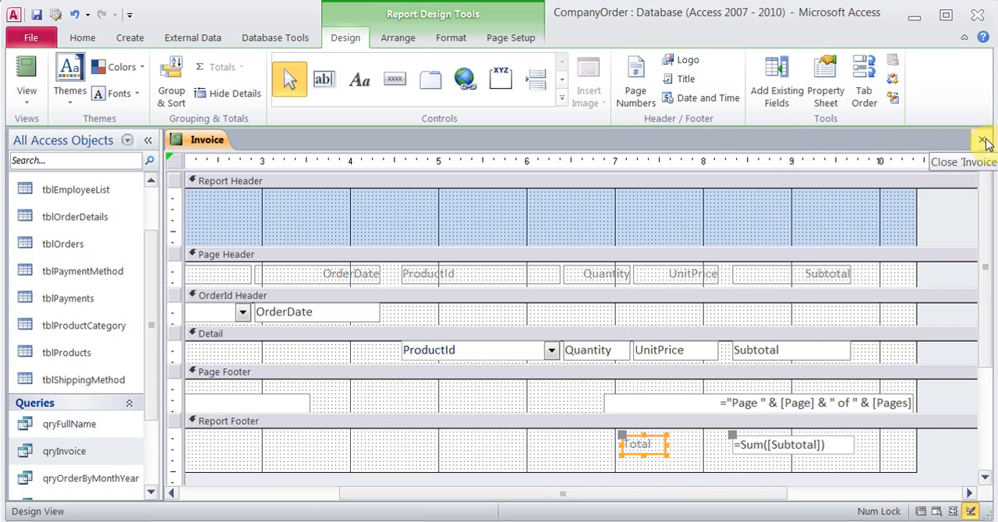
Show the Invoice report for order 2 in Report View and check the total beneath the Subtotal column
{"action": "left_click", "coordinate": [28, 73]}
{"action": "type", "text": "2"}
{"action": "key", "text": "Return"}
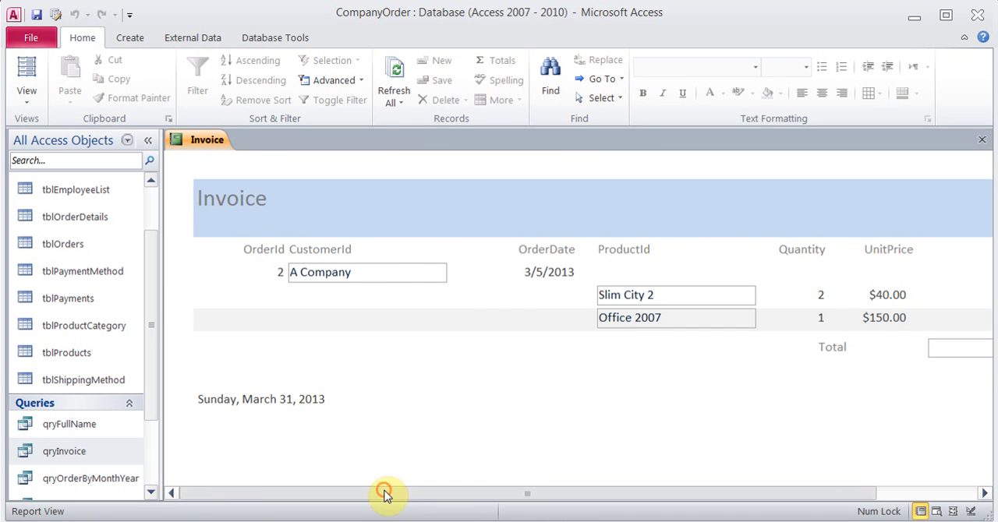
{"action": "left_click_drag", "start_coordinate": [383, 492], "coordinate": [535, 511]}
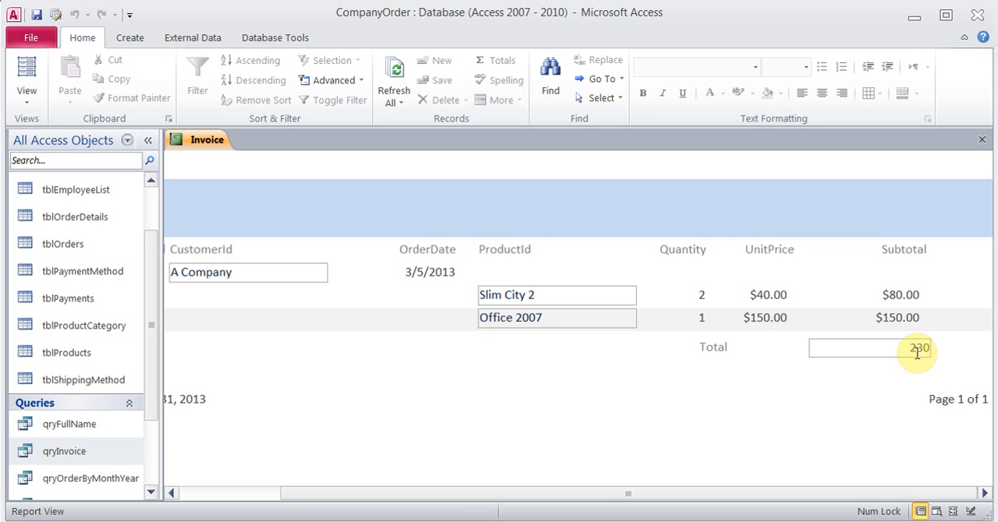
In the Invoice report's Design View, enlarge the Report Footer section and add a text box beneath the =Sum([Subtotal]) text box
{"action": "left_click", "coordinate": [25, 97]}
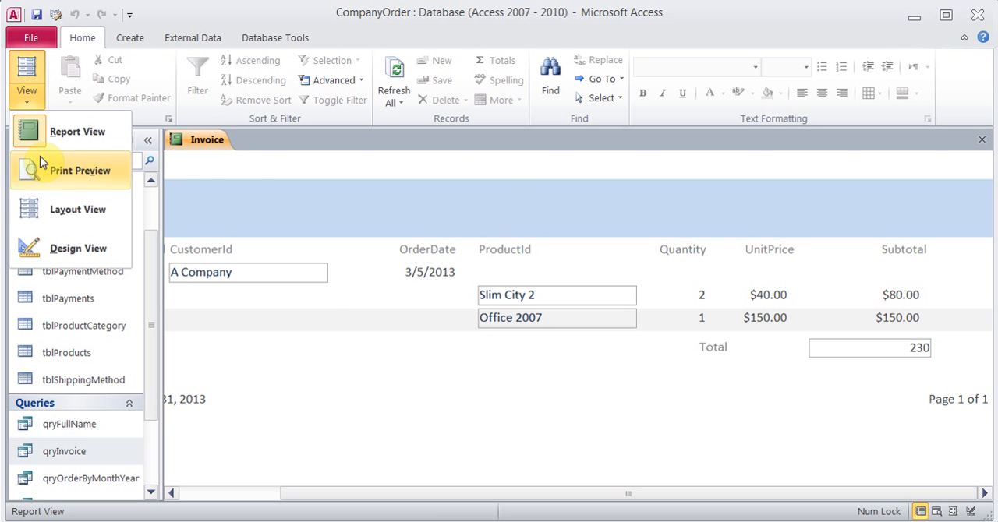
{"action": "left_click", "coordinate": [61, 248]}
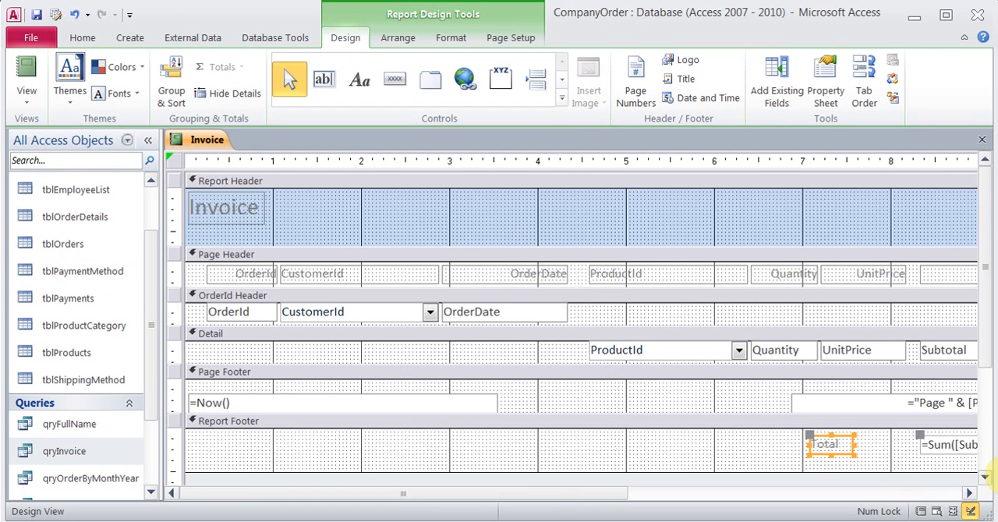
{"action": "left_click", "coordinate": [985, 477]}
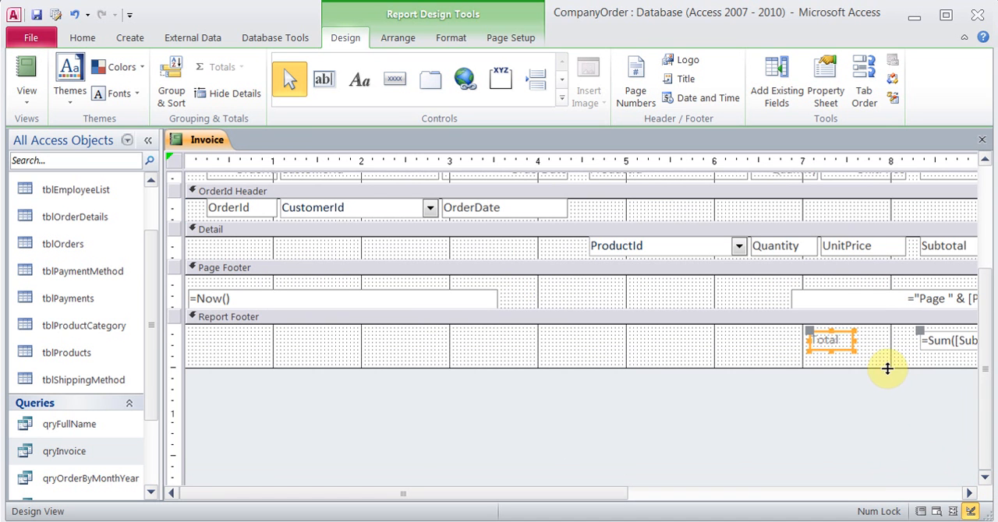
{"action": "left_click_drag", "start_coordinate": [888, 369], "coordinate": [888, 401]}
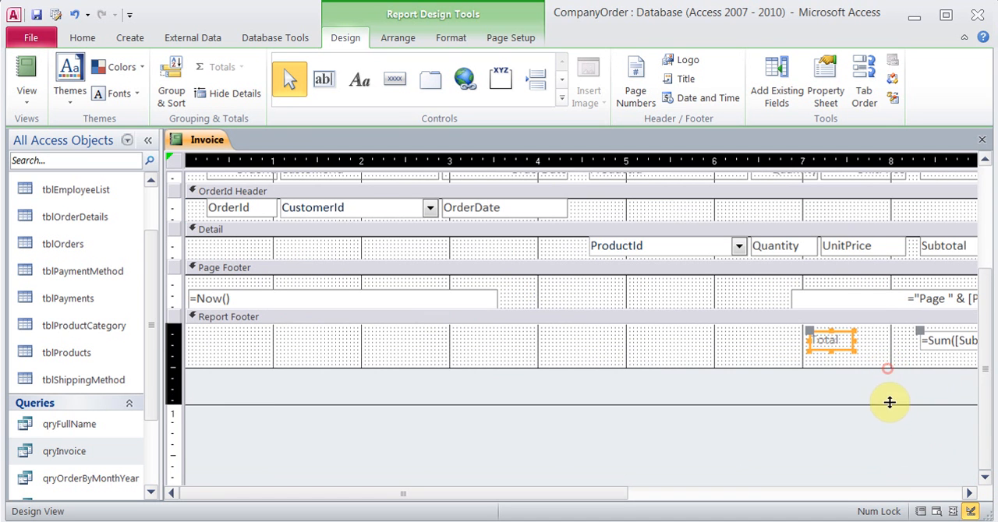
{"action": "left_click", "coordinate": [330, 82]}
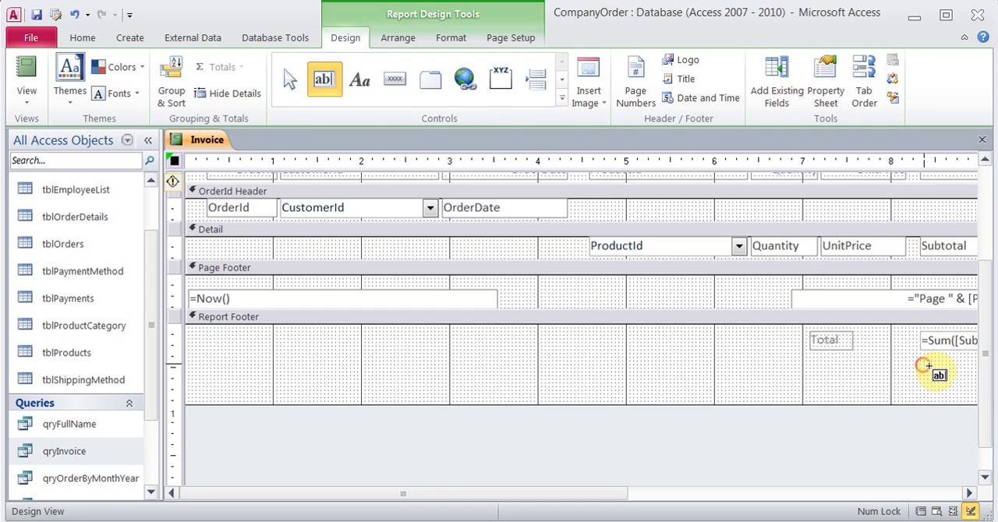
{"action": "left_click_drag", "start_coordinate": [924, 367], "coordinate": [973, 384]}
Enter the expression =[Total]*.13 in the new Report Footer text box
{"action": "left_click", "coordinate": [952, 376]}
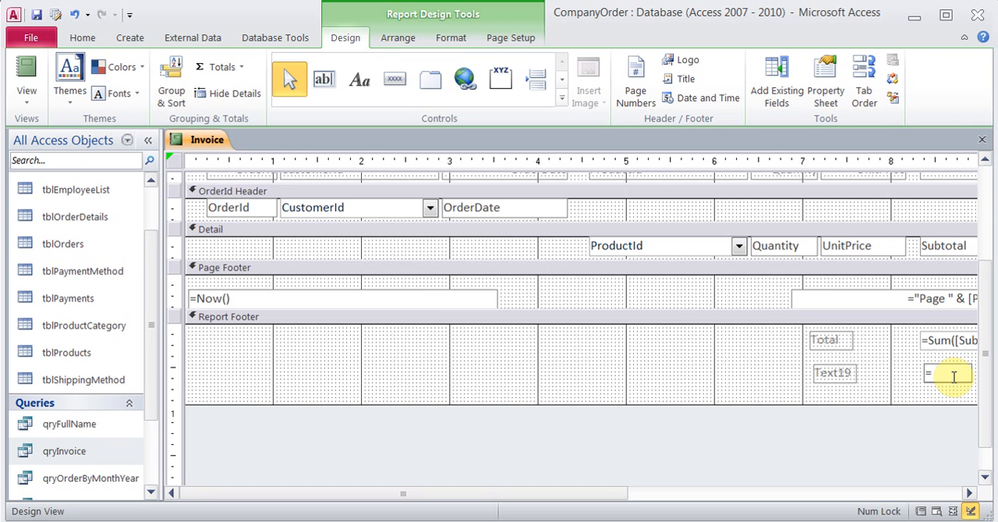
{"action": "type", "text": "="}
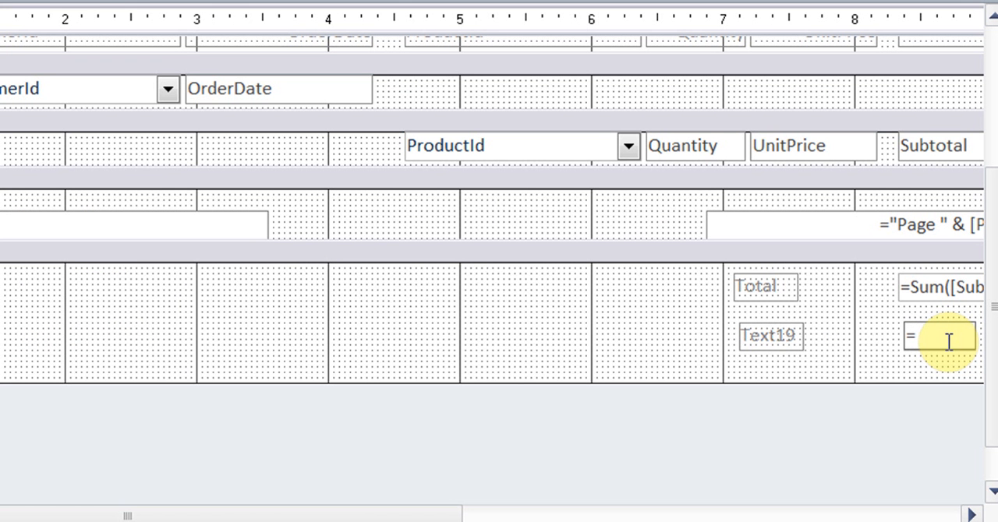
{"action": "type", "text": "["}
{"action": "type", "text": "Total"}
{"action": "type", "text": "]"}
{"action": "type", "text": "*"}
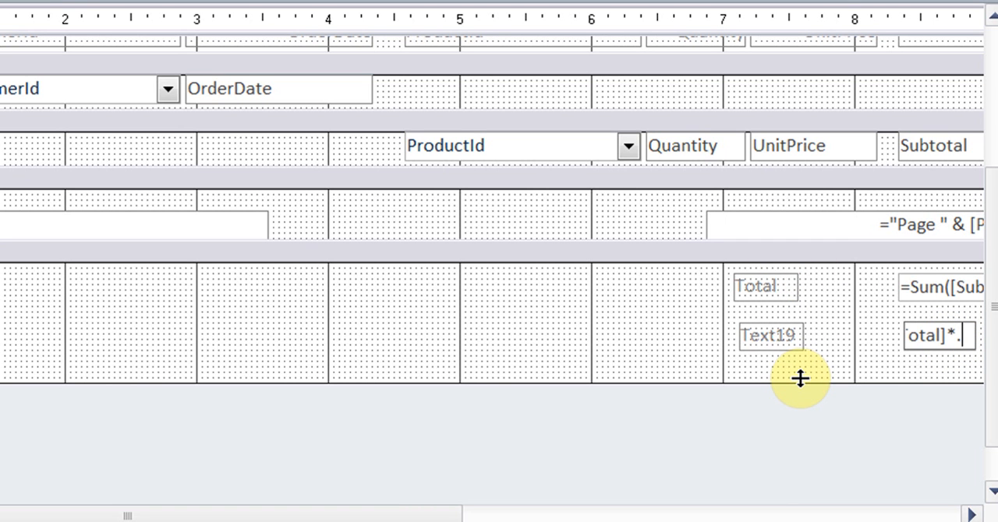
{"action": "type", "text": ".13"}
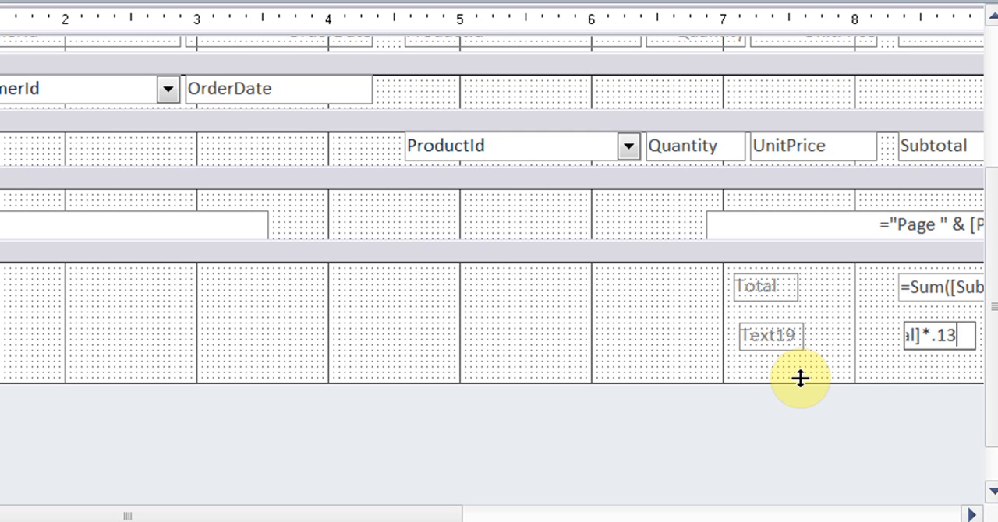
{"action": "key", "text": "Left"}
{"action": "key", "text": "Left"}
{"action": "key", "text": "Left"}
{"action": "key", "text": "Left"}
{"action": "key", "text": "Left"}
{"action": "key", "text": "Left"}
{"action": "key", "text": "Left"}
{"action": "key", "text": "Left"}
{"action": "key", "text": "Left"}
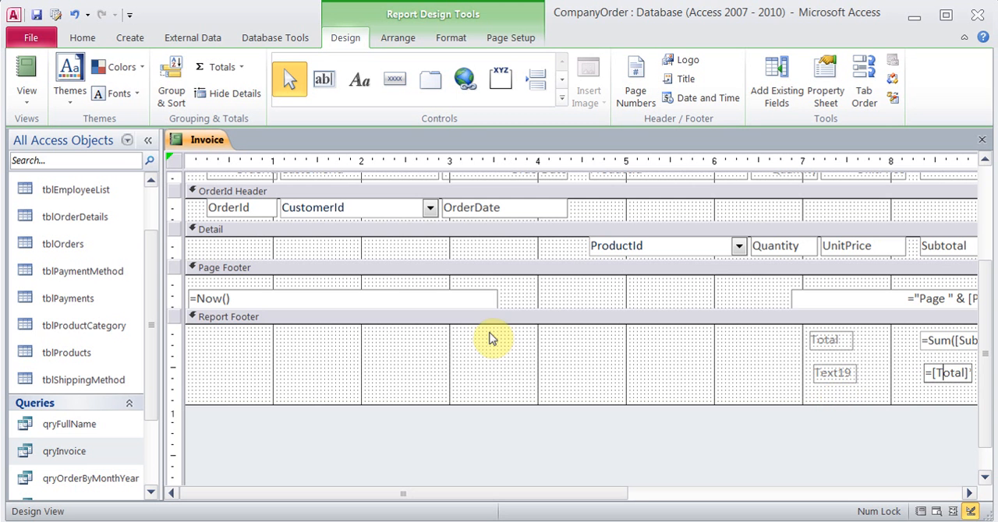
Preview the Invoice report in Report View for order 2, supplying 2 for the additional parameter as well
{"action": "left_click", "coordinate": [26, 69]}
{"action": "type", "text": "2"}
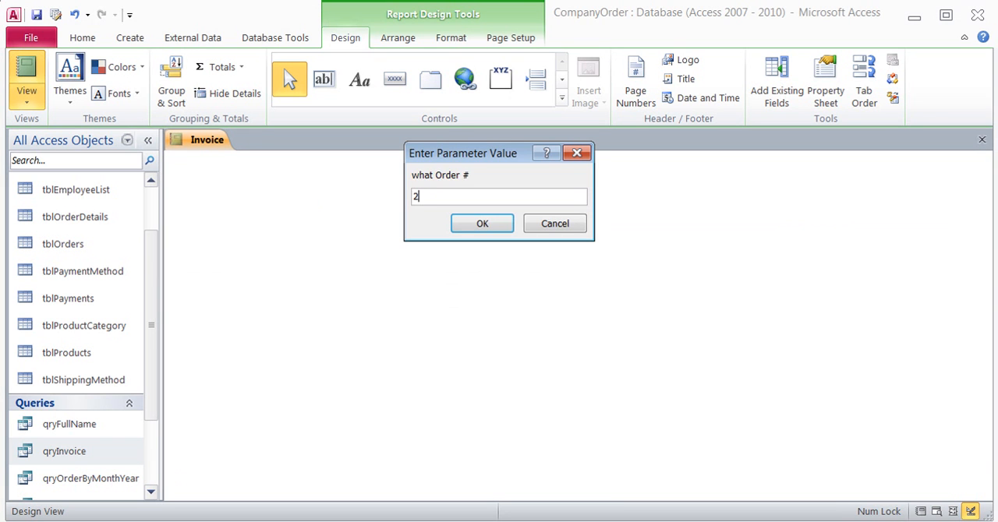
{"action": "key", "text": "Return"}
{"action": "type", "text": "2"}
{"action": "key", "text": "Return"}
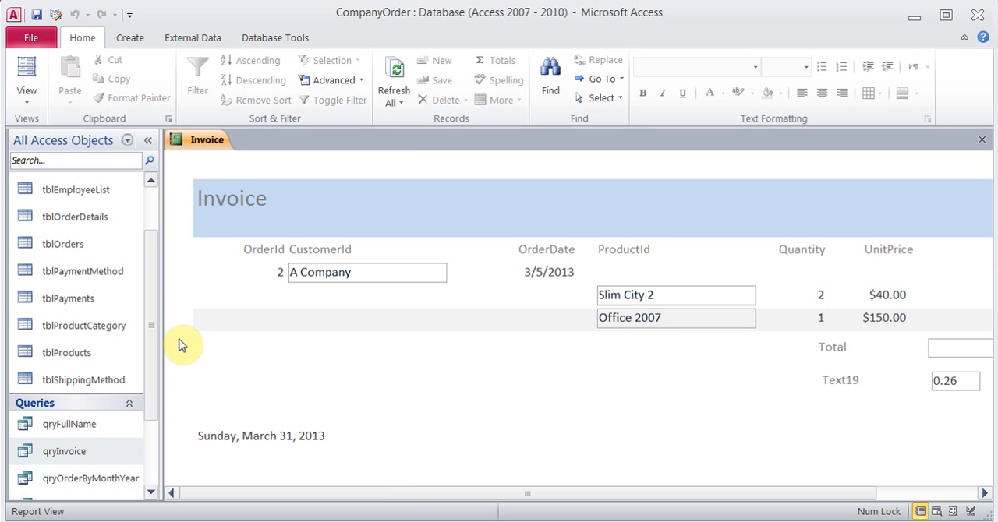
Back in Design View, look up the control name of the =Sum([Subtotal]) text box in its properties
{"action": "left_click", "coordinate": [29, 95]}
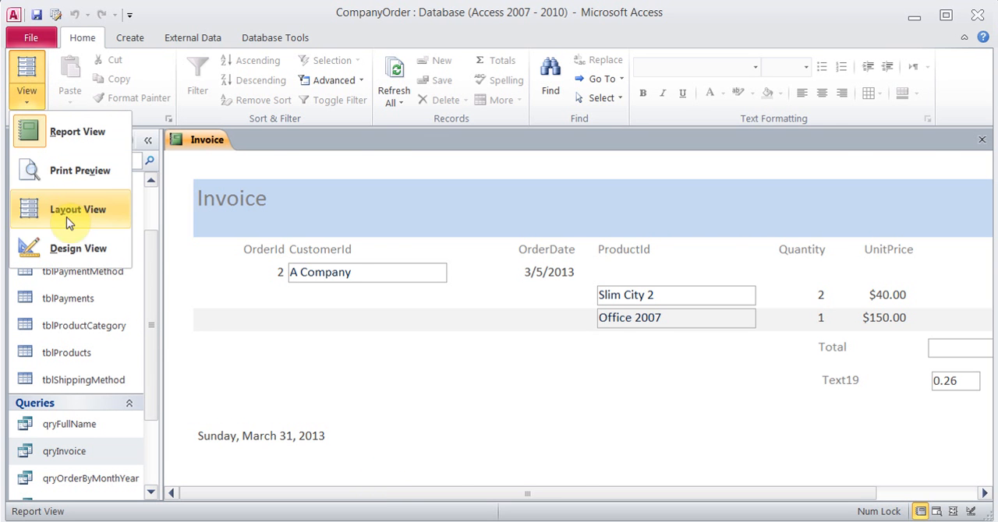
{"action": "left_click", "coordinate": [70, 248]}
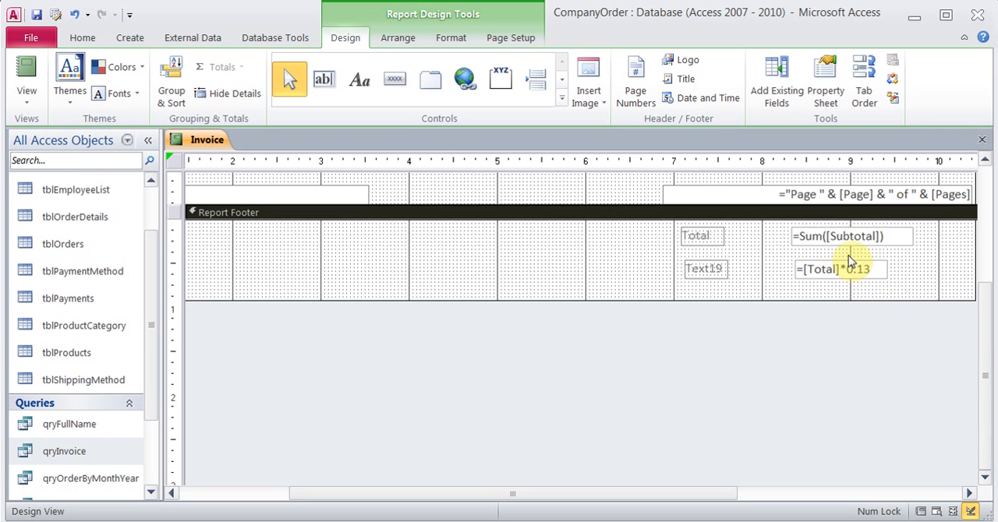
{"action": "left_click", "coordinate": [819, 238]}
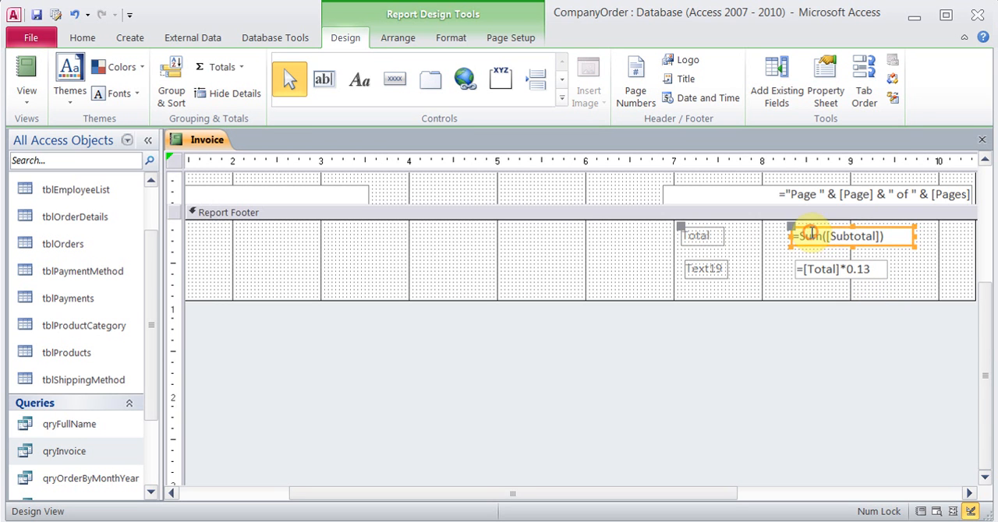
{"action": "left_click", "coordinate": [825, 100]}
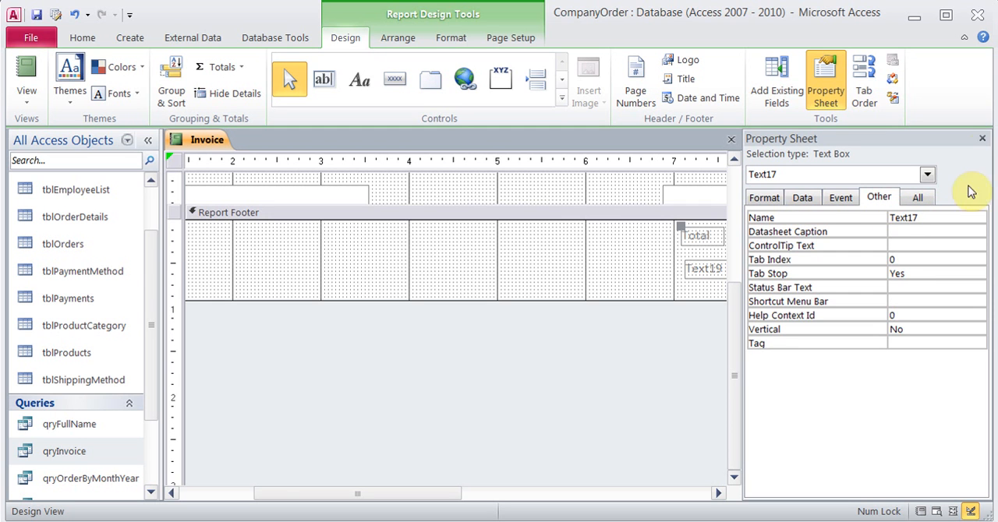
{"action": "left_click", "coordinate": [981, 138]}
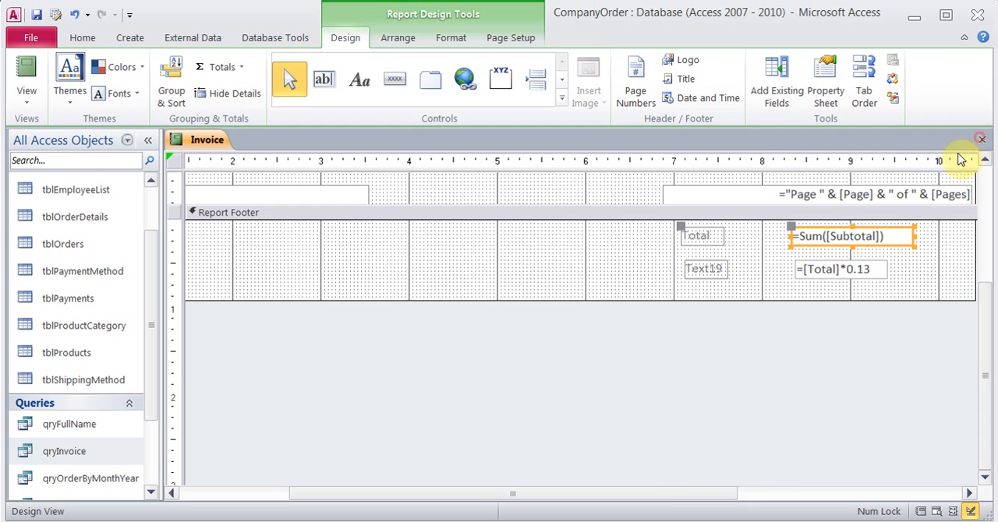
Replace the Total reference in the lower footer text box's expression with Text17, giving =[Text17]*0.13
{"action": "left_click", "coordinate": [835, 269]}
{"action": "key", "text": "BackSpace"}
{"action": "key", "text": "BackSpace"}
{"action": "key", "text": "BackSpace"}
{"action": "key", "text": "BackSpace"}
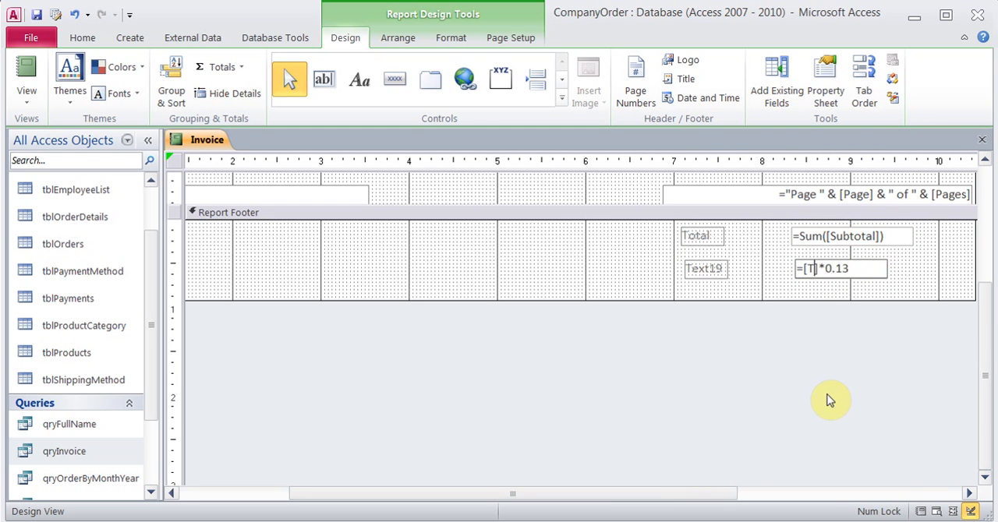
{"action": "type", "text": "ext17"}
Set the caption of the lower footer text box's label to Tax and close its properties
{"action": "left_click", "coordinate": [713, 269]}
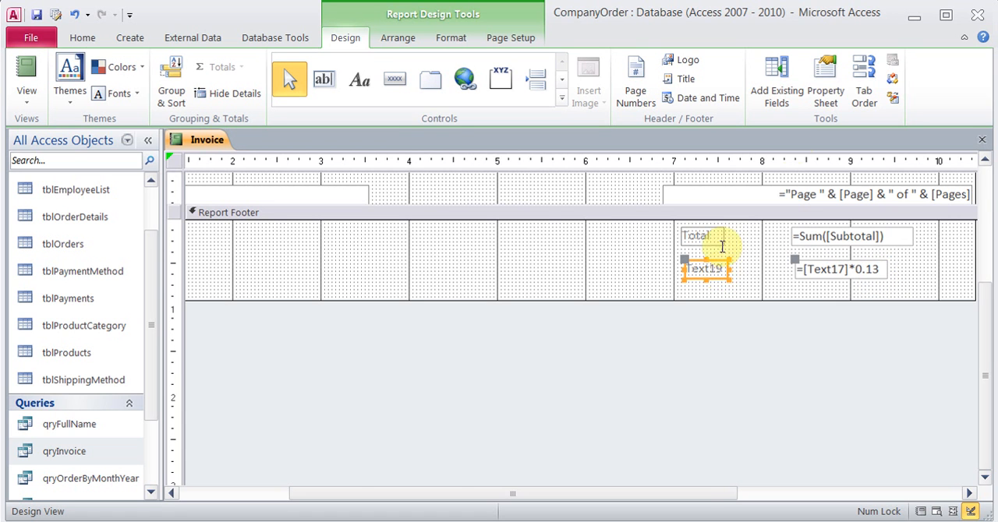
{"action": "left_click", "coordinate": [825, 90]}
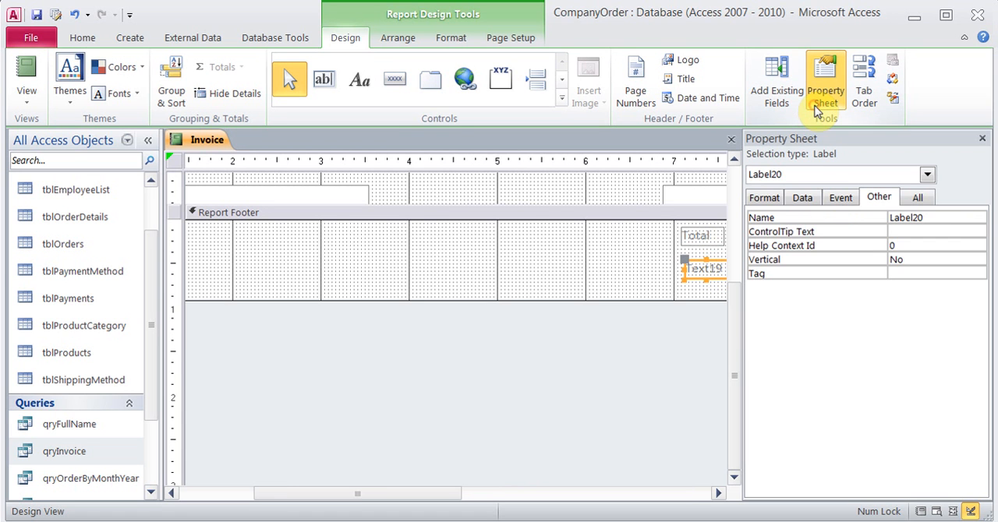
{"action": "left_click", "coordinate": [764, 197]}
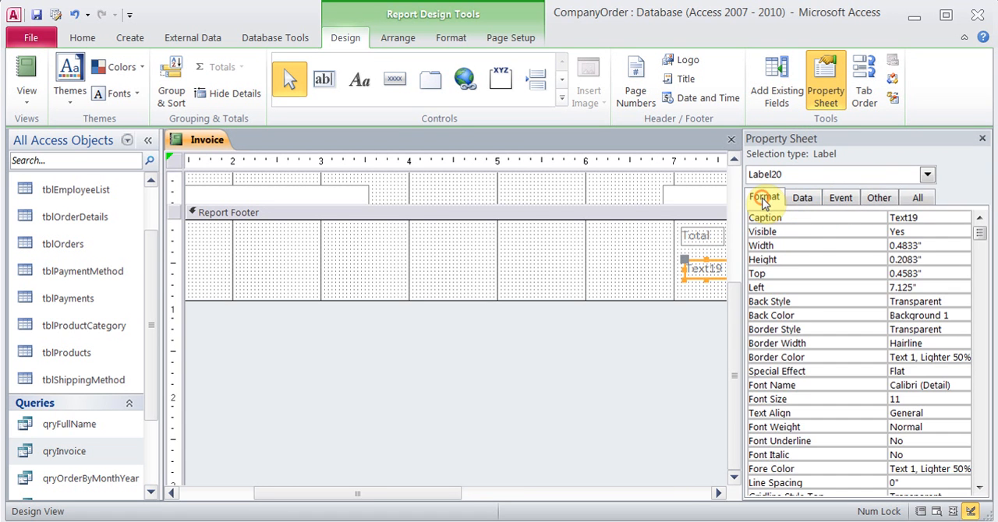
{"action": "double_click", "coordinate": [934, 219]}
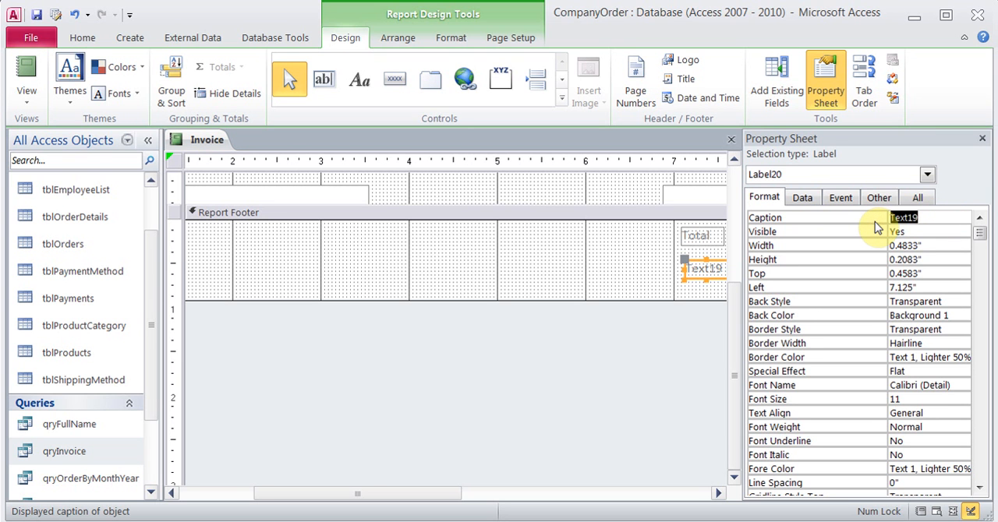
{"action": "type", "text": "Tax"}
{"action": "left_click", "coordinate": [982, 138]}
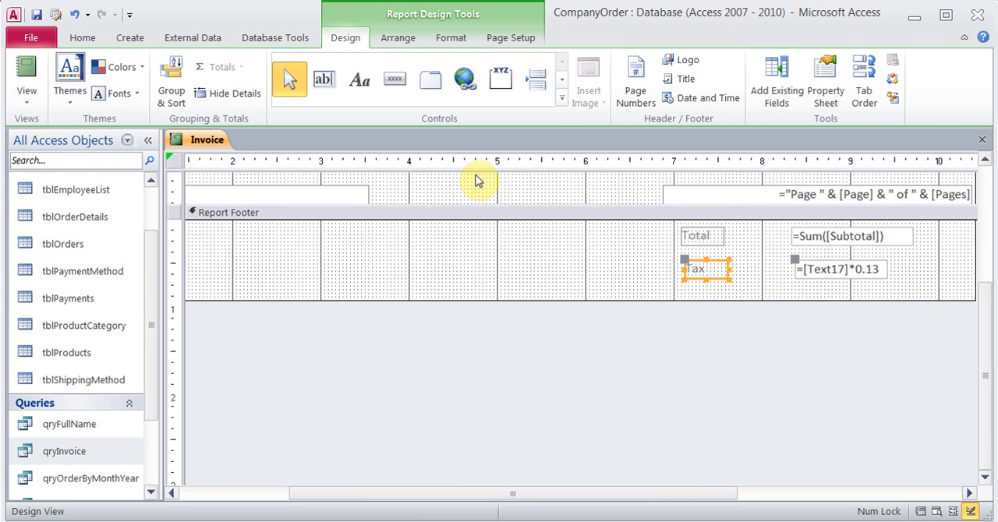
Show the Invoice report for order 2 in Report View and check the tax beneath the total
{"action": "left_click", "coordinate": [28, 81]}
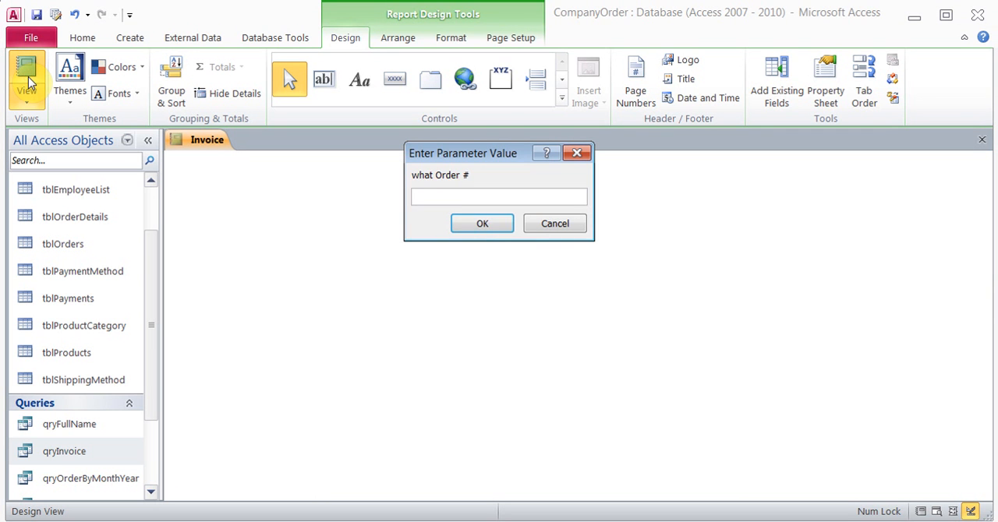
{"action": "type", "text": "2"}
{"action": "key", "text": "Return"}
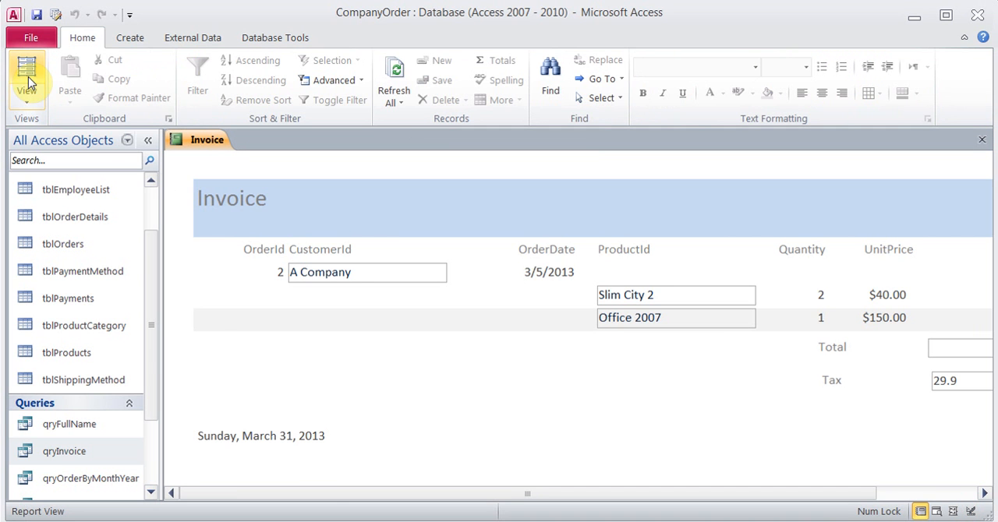
{"action": "left_click_drag", "start_coordinate": [335, 499], "coordinate": [436, 496]}
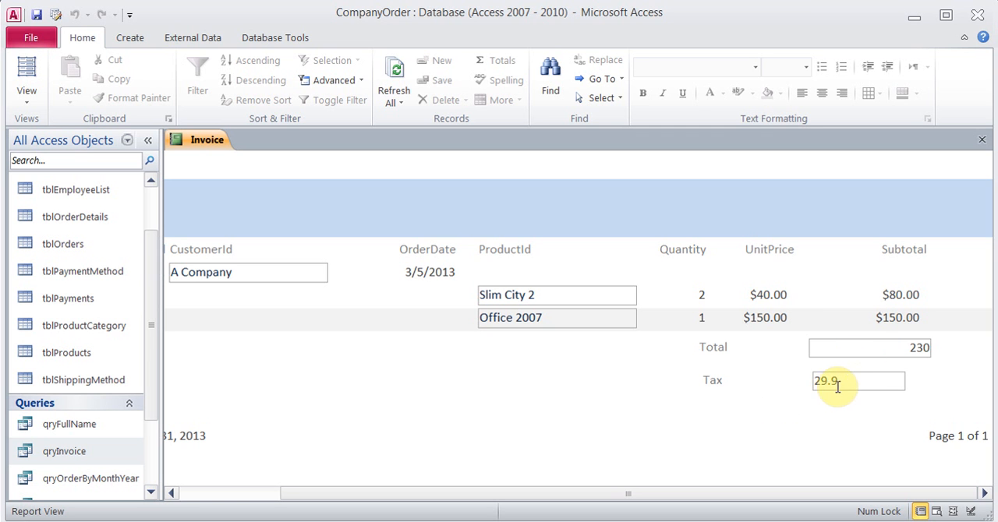
In Design View, set the Format of the =[Text17]*0.13 tax text box to Currency and close its properties
{"action": "left_click", "coordinate": [27, 100]}
{"action": "left_click", "coordinate": [61, 247]}
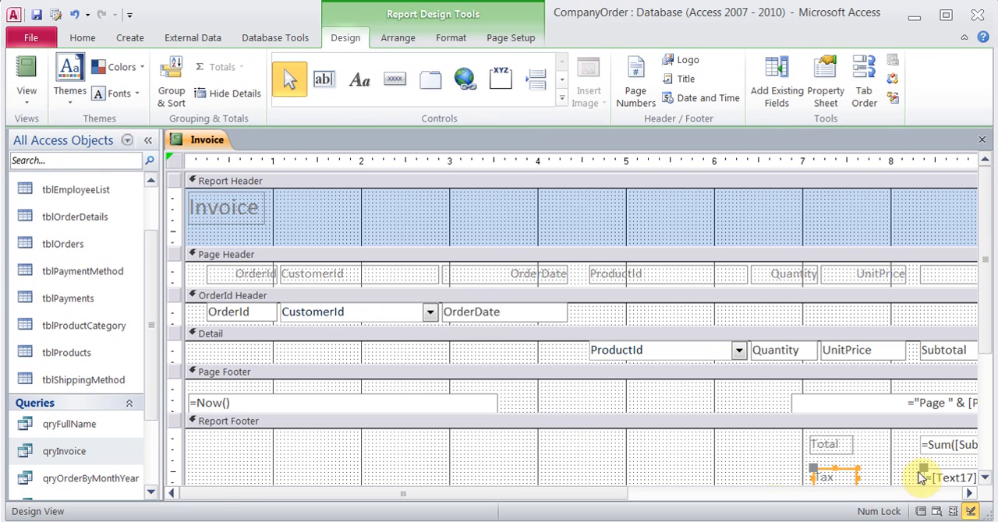
{"action": "left_click", "coordinate": [969, 493]}
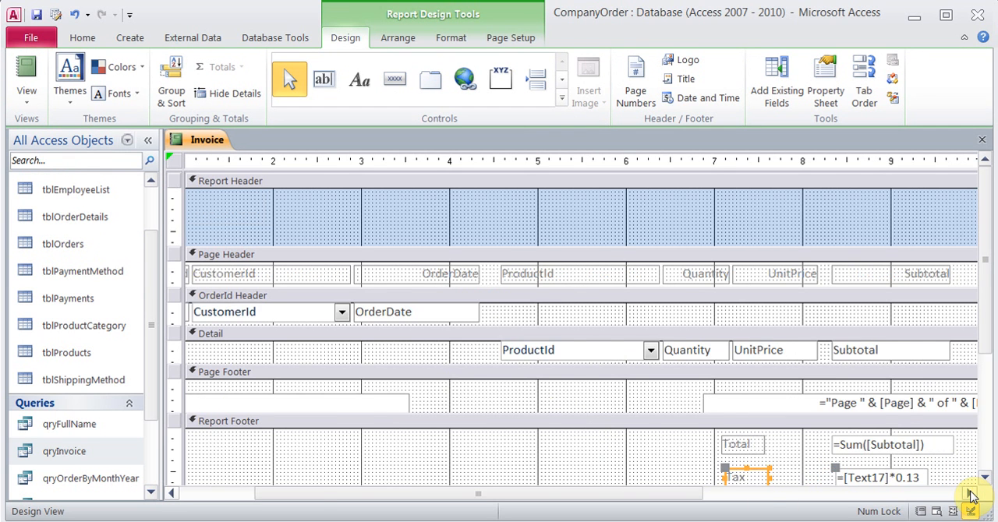
{"action": "left_click", "coordinate": [970, 494]}
{"action": "left_click", "coordinate": [817, 479]}
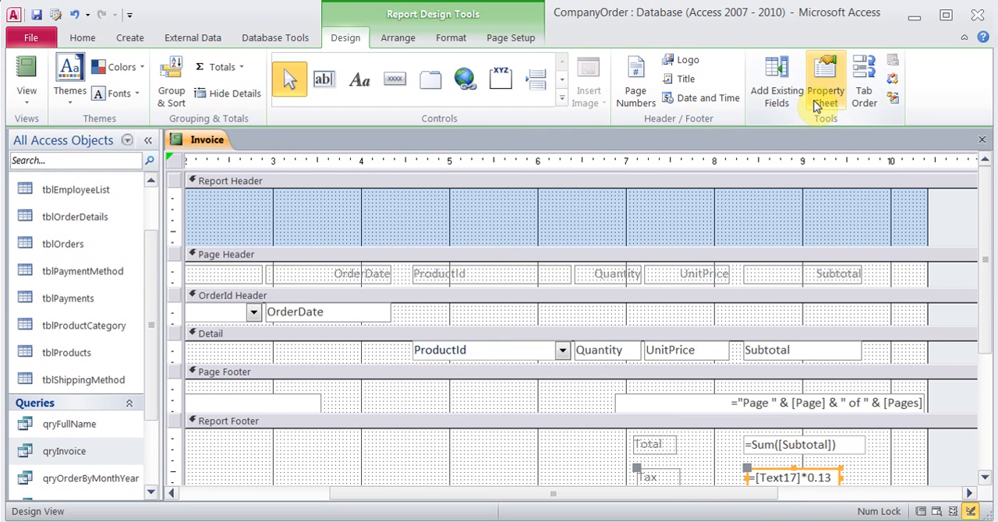
{"action": "left_click", "coordinate": [826, 92]}
{"action": "left_click", "coordinate": [879, 201]}
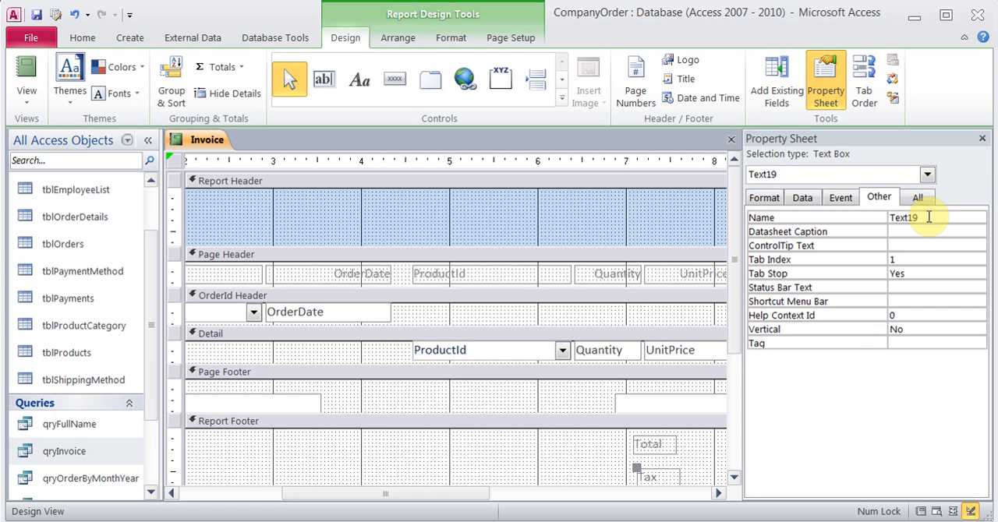
{"action": "left_click", "coordinate": [772, 201]}
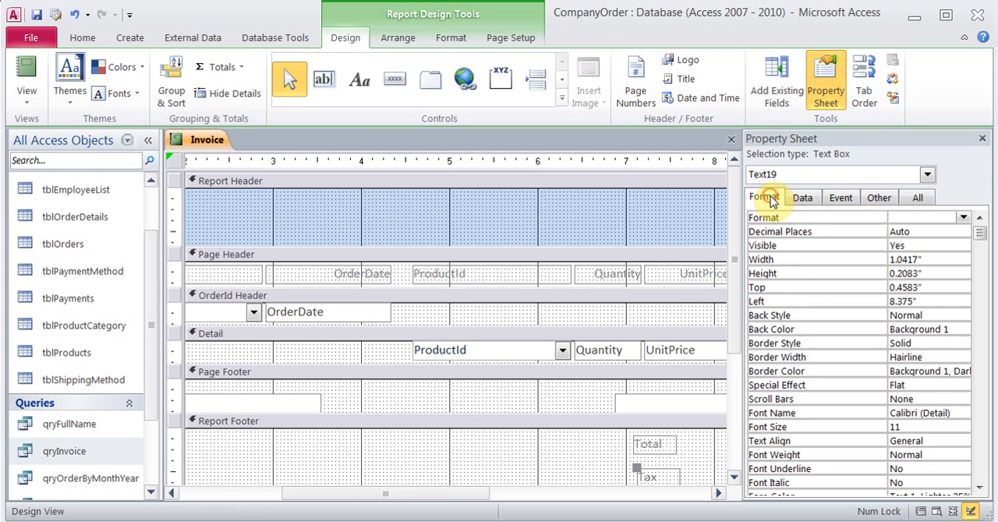
{"action": "left_click", "coordinate": [964, 217]}
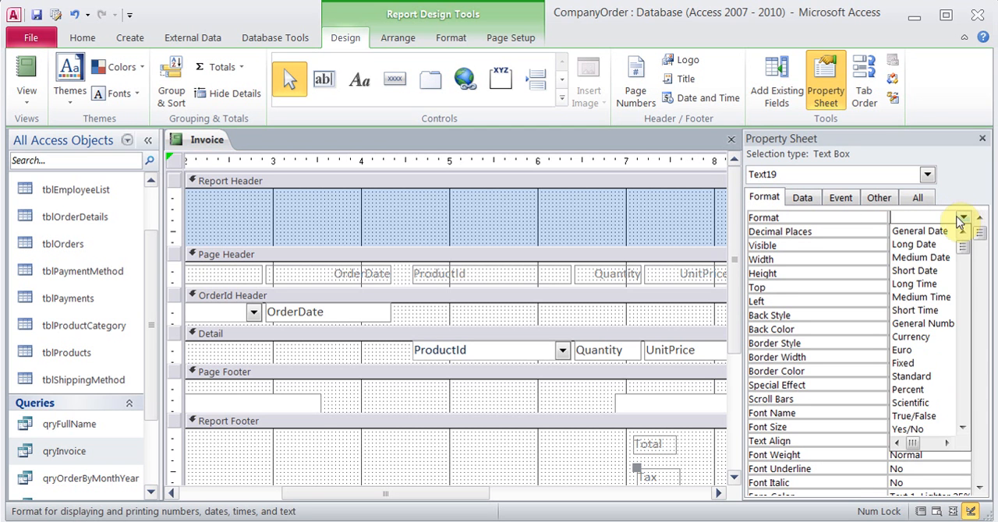
{"action": "left_click", "coordinate": [911, 336]}
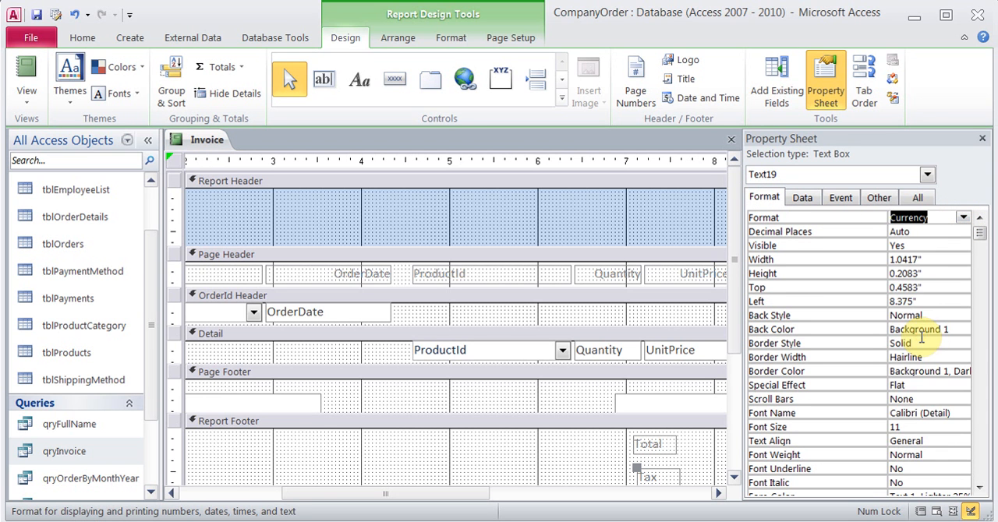
{"action": "left_click", "coordinate": [981, 141]}
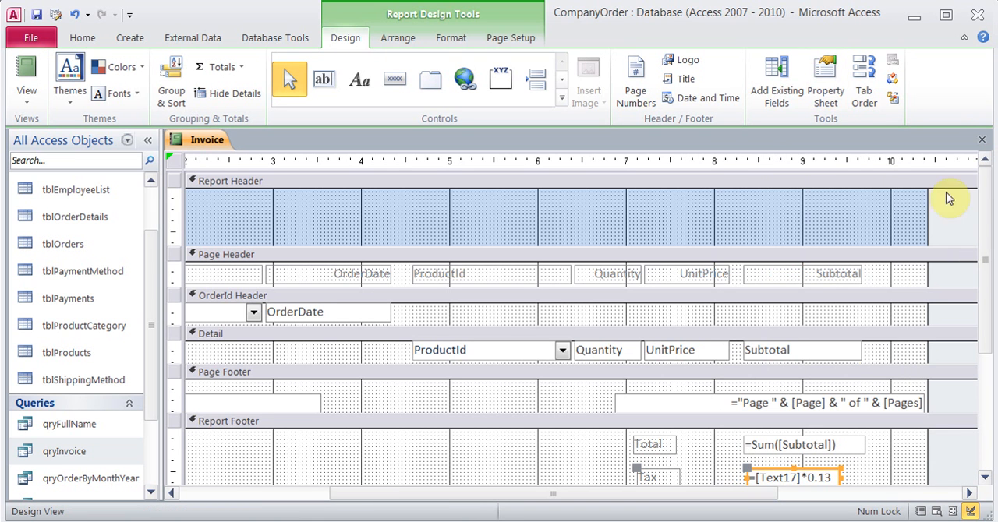
Show the Invoice report for order 2 in Report View and check the currency format of the tax
{"action": "left_click", "coordinate": [22, 78]}
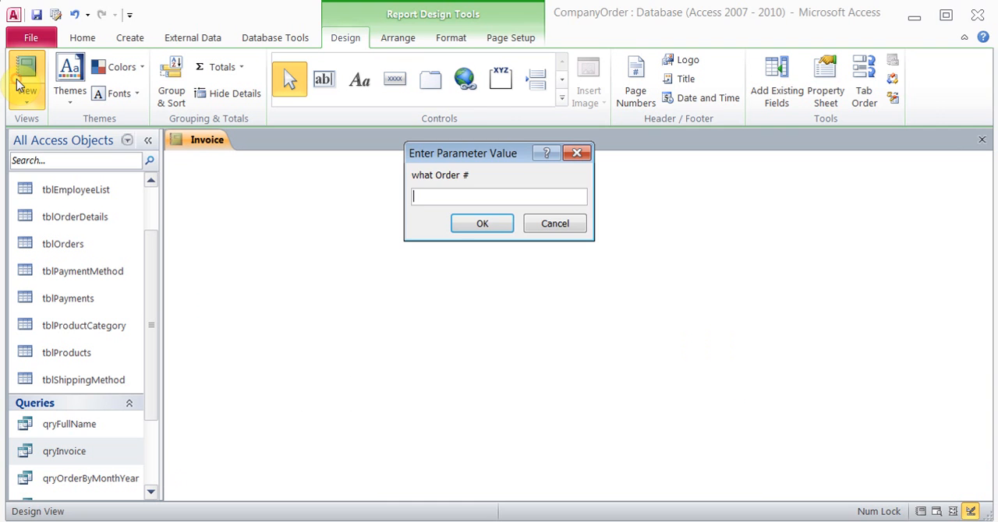
{"action": "type", "text": "2"}
{"action": "key", "text": "Return"}
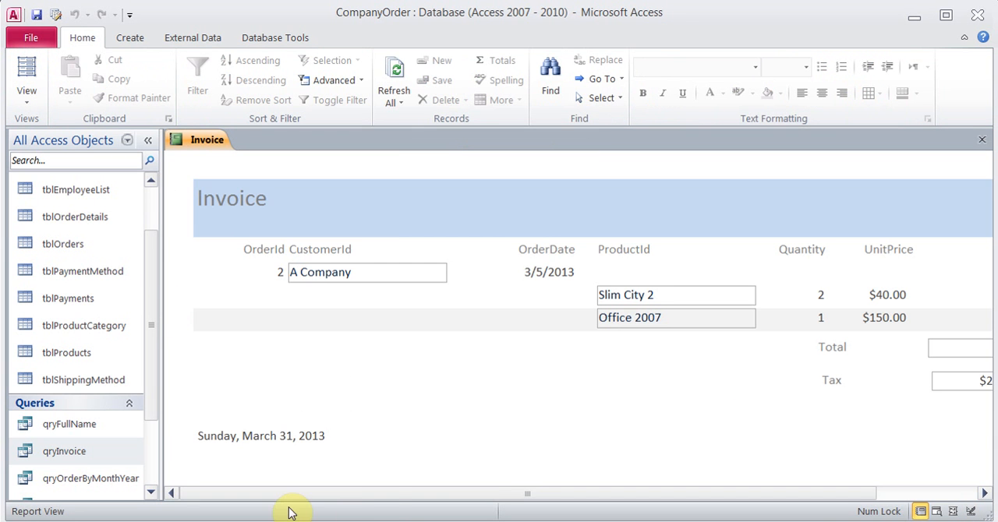
{"action": "left_click_drag", "start_coordinate": [376, 493], "coordinate": [499, 493]}
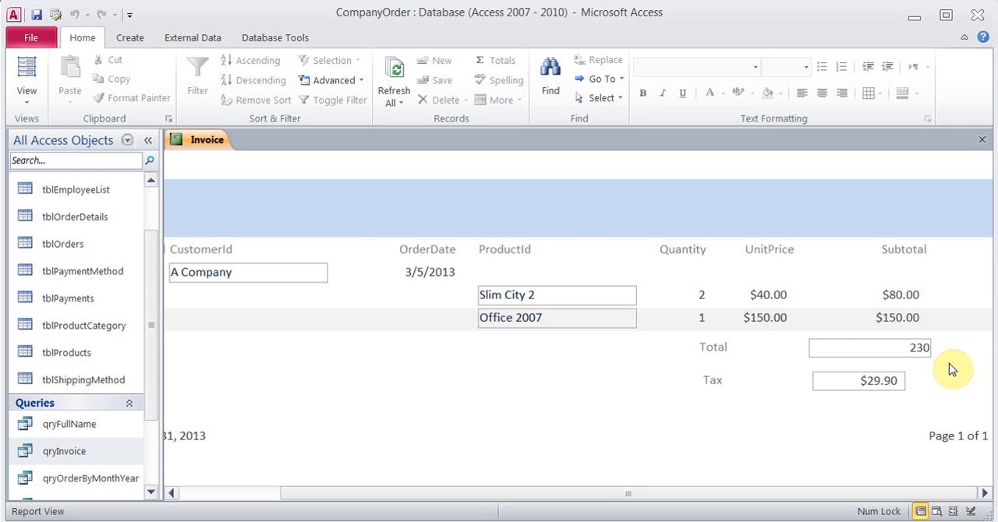
In Design View, set the Border Style of the =[Text17]*0.13 tax text box to Transparent and close its properties
{"action": "left_click", "coordinate": [27, 98]}
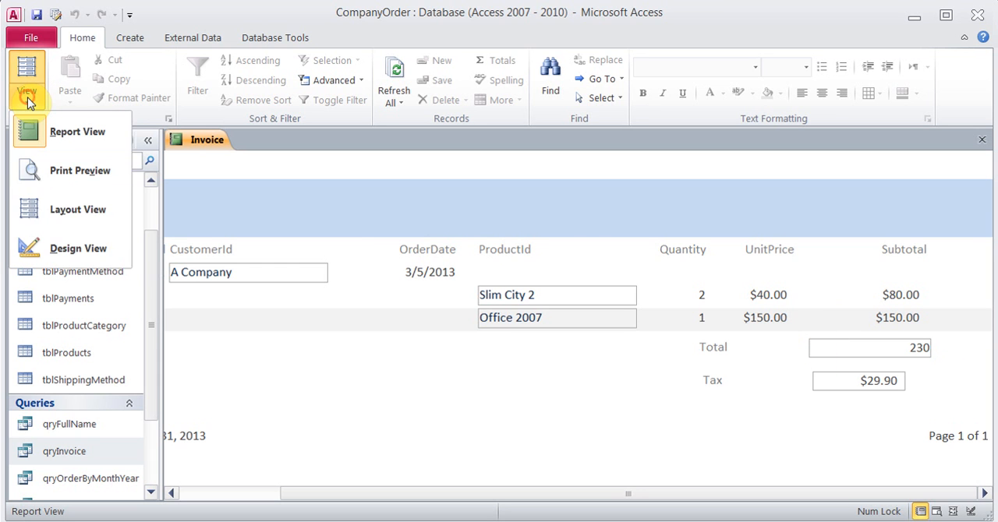
{"action": "left_click", "coordinate": [78, 249]}
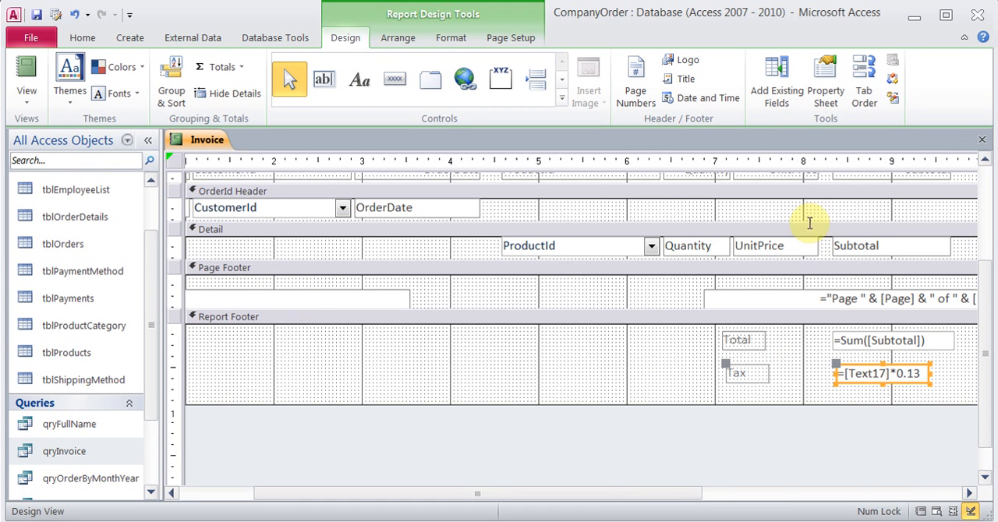
{"action": "left_click", "coordinate": [817, 82]}
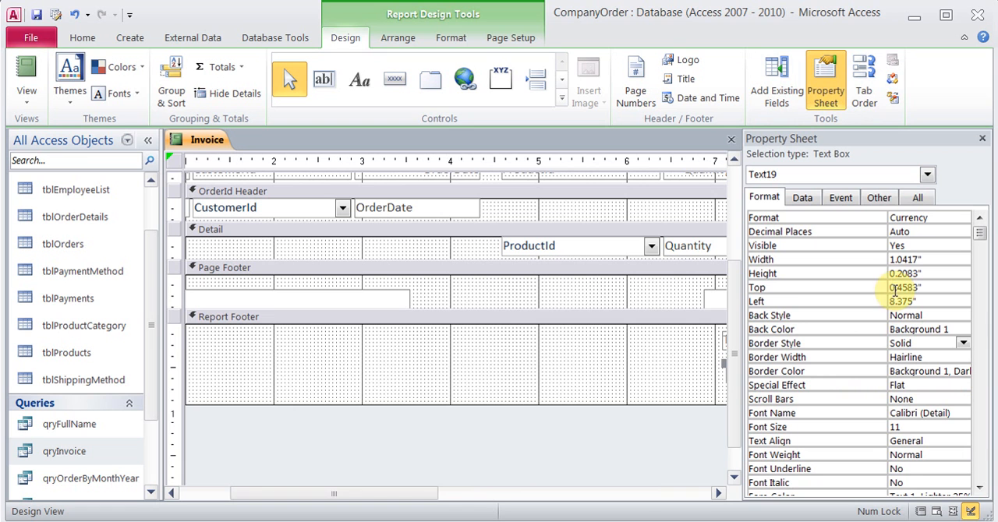
{"action": "left_click", "coordinate": [936, 343]}
{"action": "left_click", "coordinate": [962, 344]}
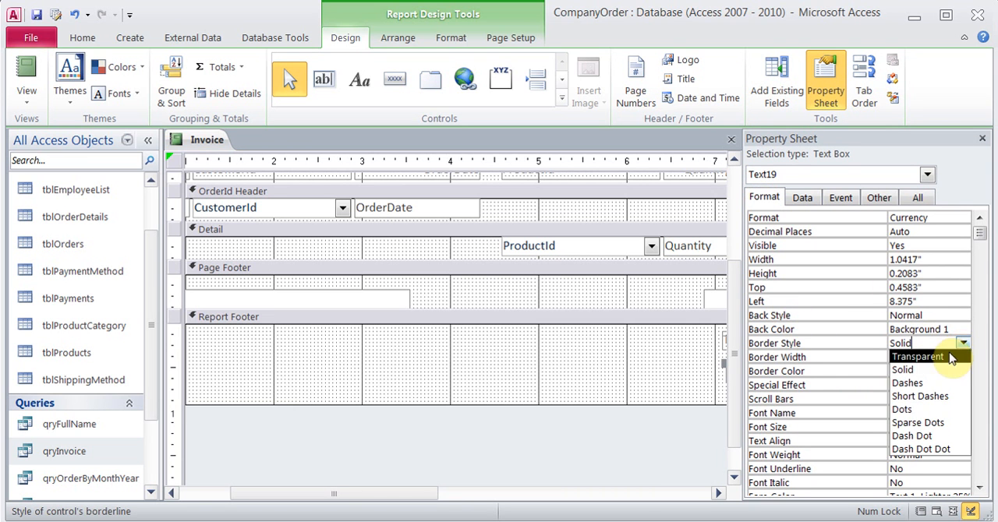
{"action": "left_click", "coordinate": [951, 357]}
{"action": "left_click", "coordinate": [981, 138]}
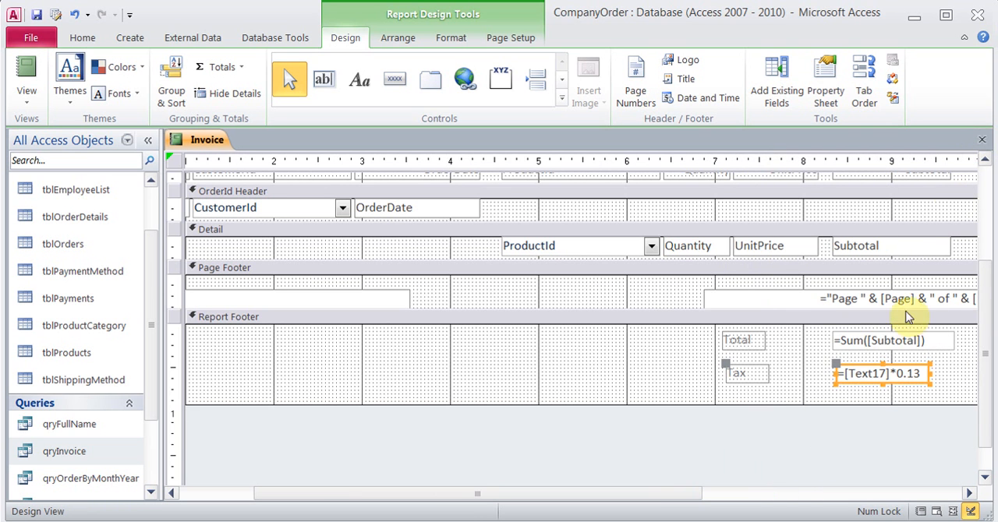
Set the Border Style of the =Sum([Subtotal]) text box in the report footer to Transparent and close its properties
{"action": "left_click", "coordinate": [874, 341]}
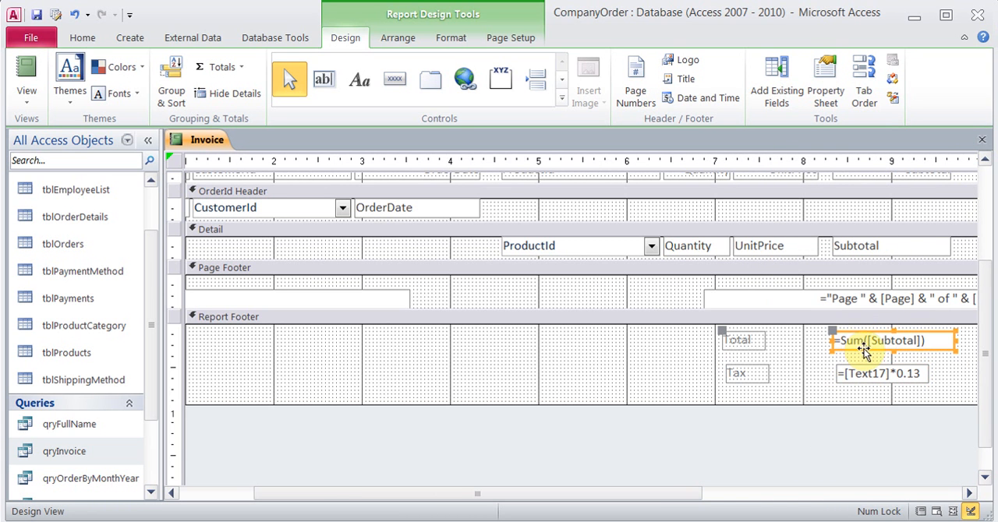
{"action": "left_click", "coordinate": [825, 86]}
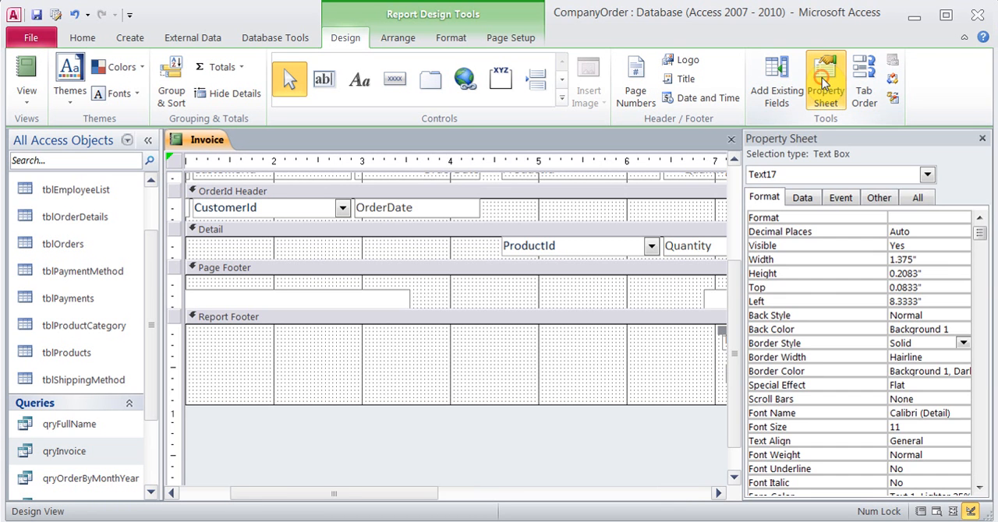
{"action": "left_click", "coordinate": [964, 344]}
{"action": "left_click", "coordinate": [946, 354]}
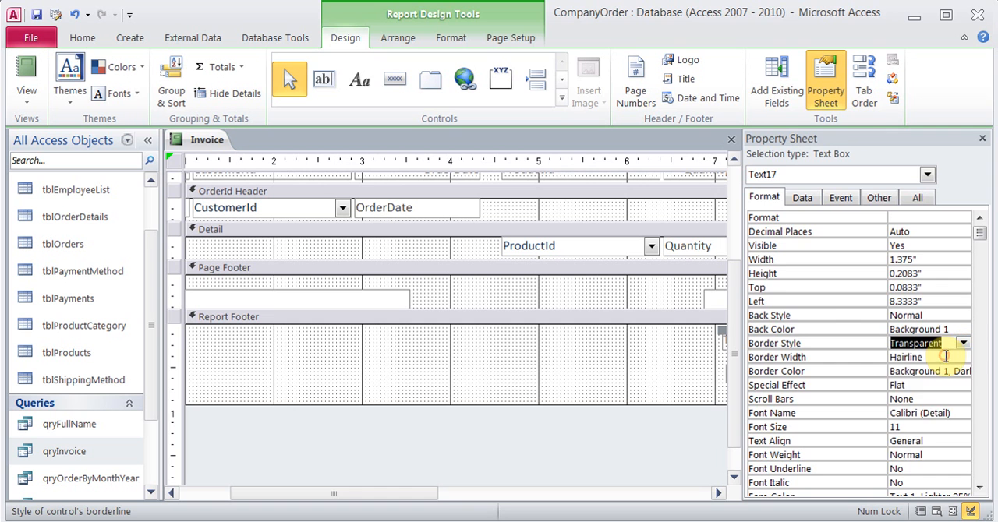
{"action": "left_click", "coordinate": [983, 139]}
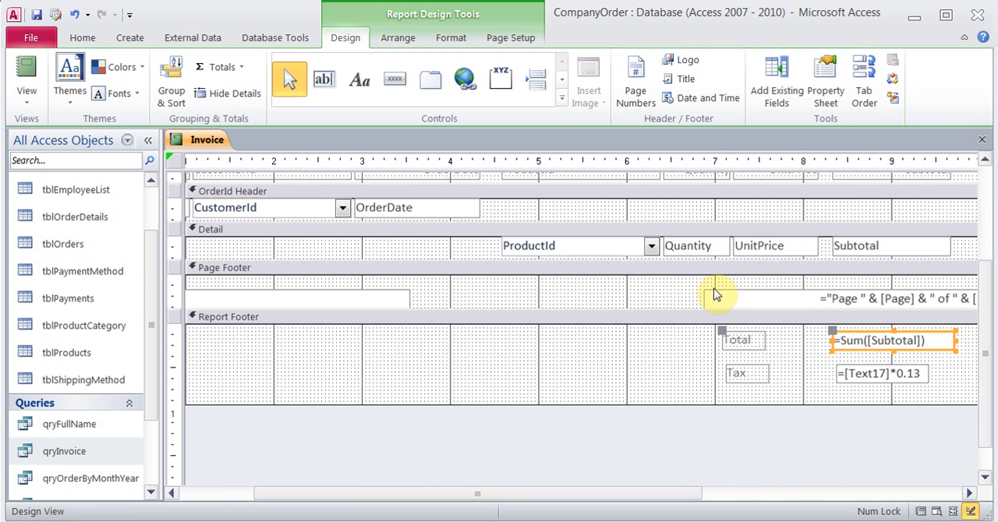
Set the Border Style of the ProductId combo box in the Detail section to Transparent and close its properties
{"action": "left_click", "coordinate": [572, 246]}
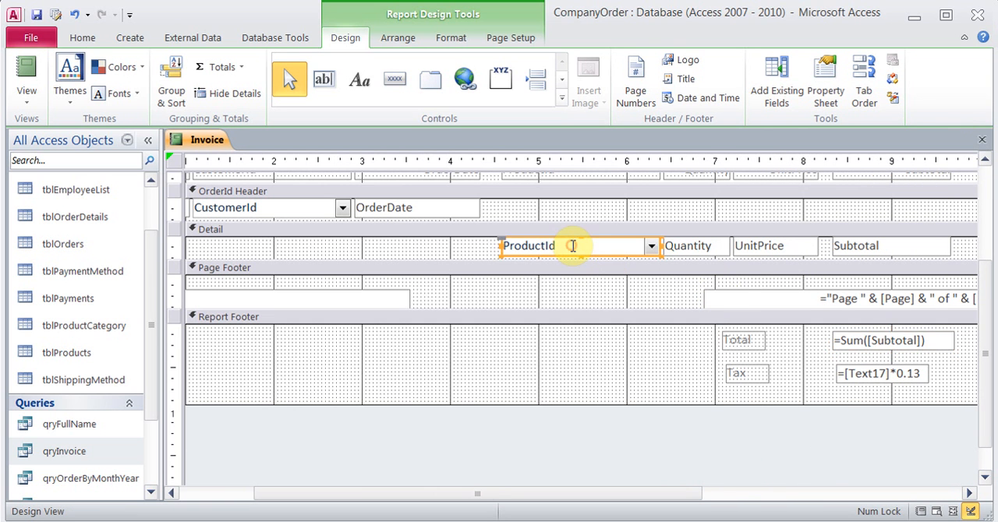
{"action": "left_click", "coordinate": [825, 88]}
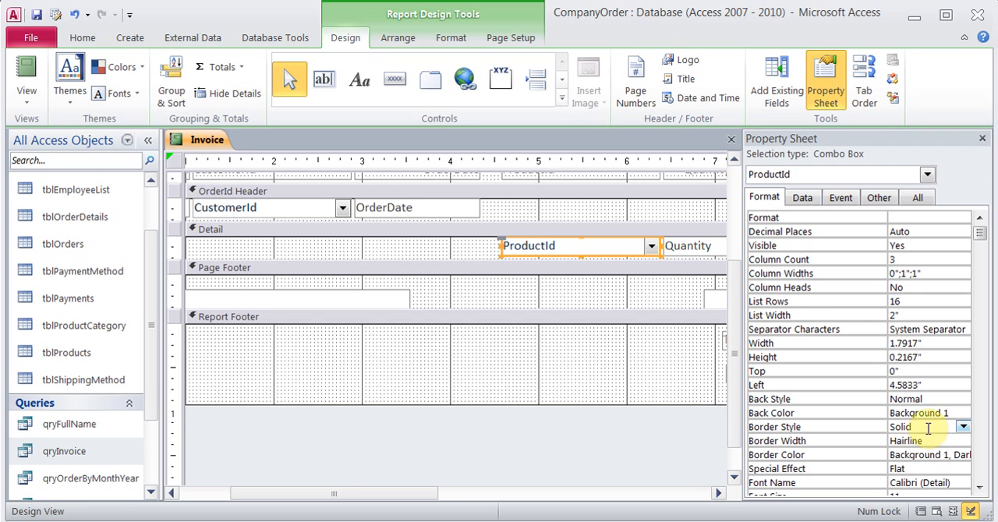
{"action": "left_click", "coordinate": [963, 427]}
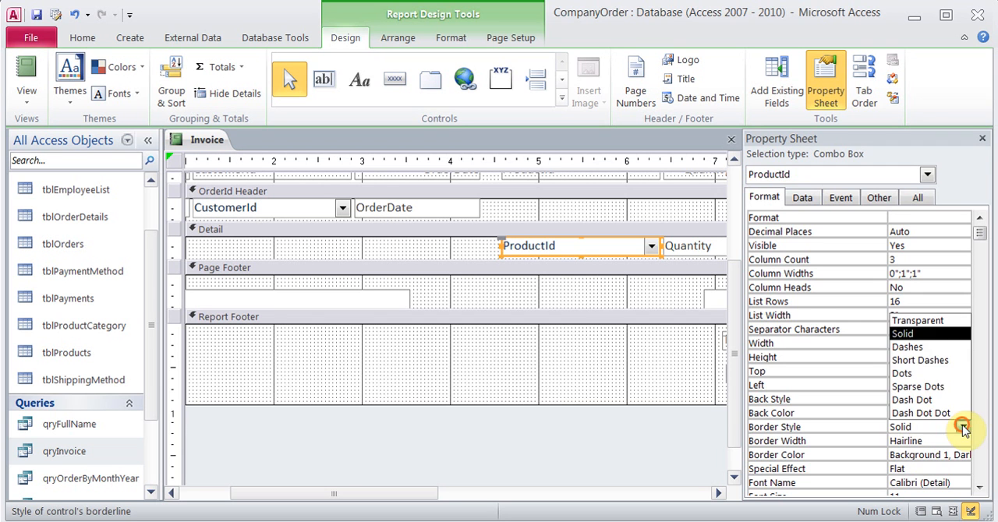
{"action": "left_click", "coordinate": [925, 320]}
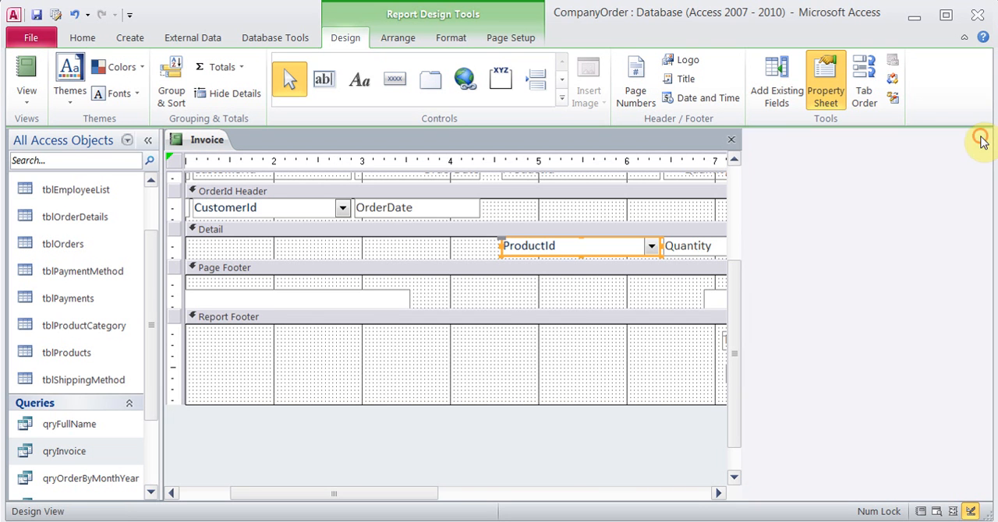
{"action": "left_click", "coordinate": [981, 138]}
Show the Invoice report for order 2 in Report View and check the borders of the products, total and tax
{"action": "left_click", "coordinate": [26, 76]}
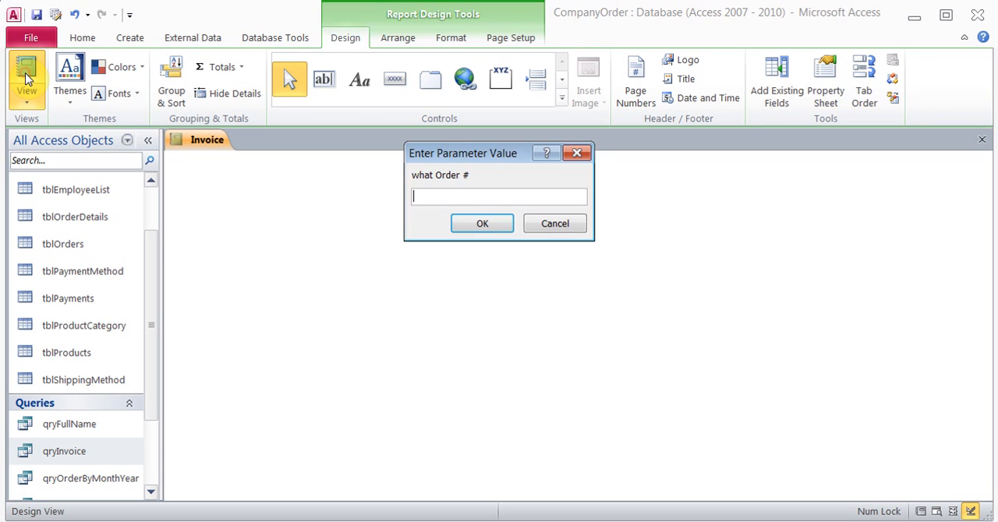
{"action": "type", "text": "2"}
{"action": "key", "text": "Return"}
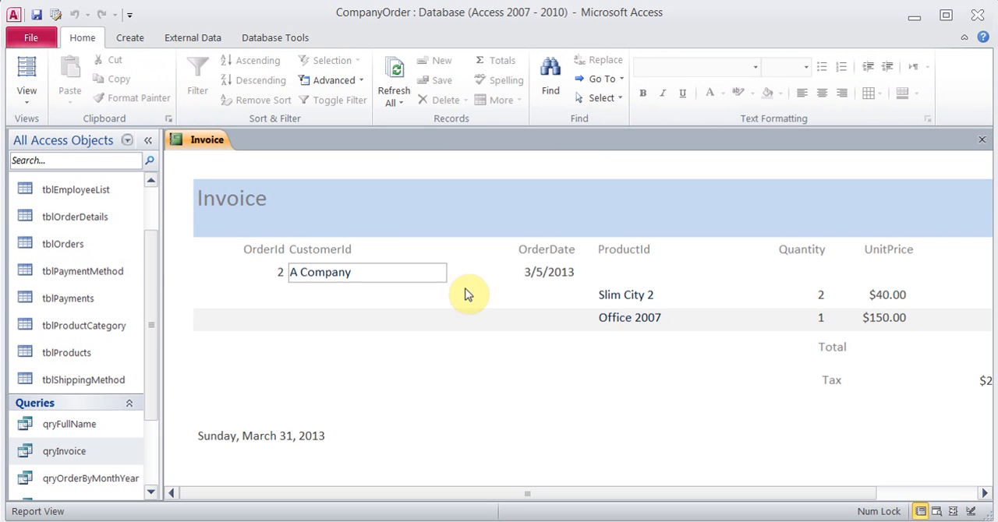
{"action": "left_click_drag", "start_coordinate": [485, 496], "coordinate": [616, 497]}
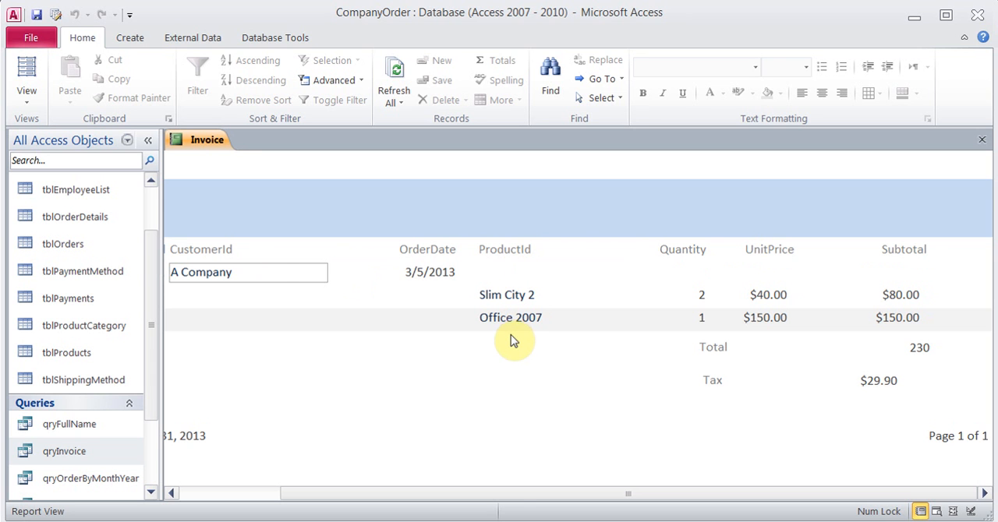
{"action": "left_click_drag", "start_coordinate": [499, 494], "coordinate": [330, 494]}
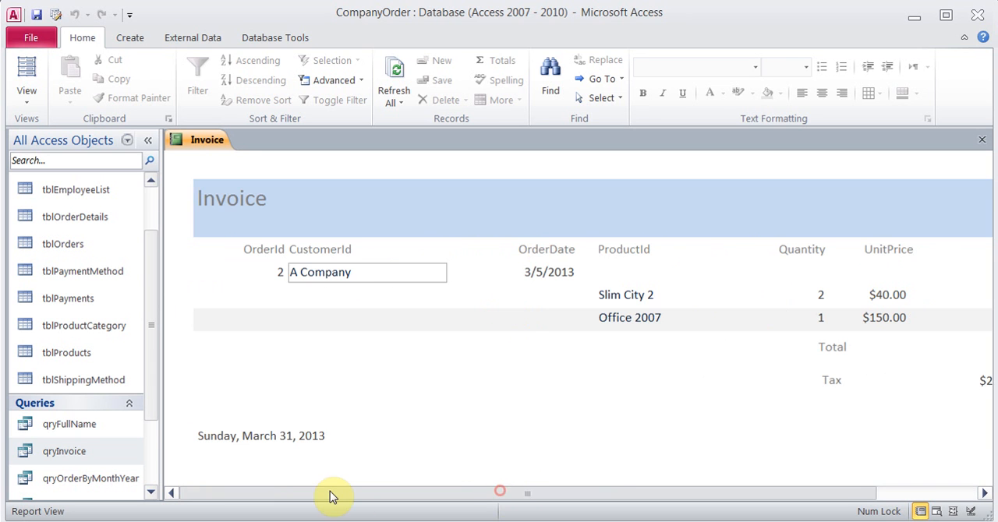
Return the Invoice report to Design View and close it, saving the design changes
{"action": "left_click", "coordinate": [30, 103]}
{"action": "left_click", "coordinate": [69, 254]}
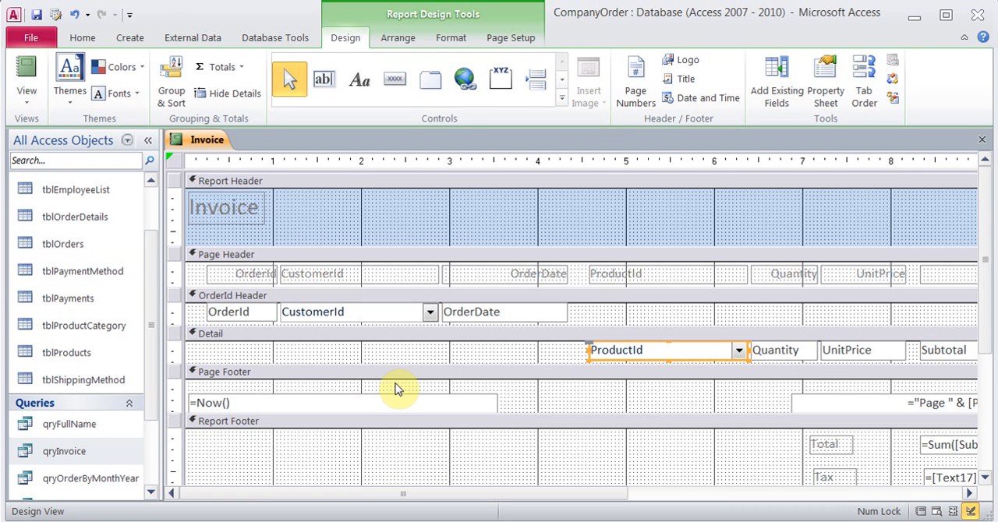
{"action": "left_click", "coordinate": [982, 140]}
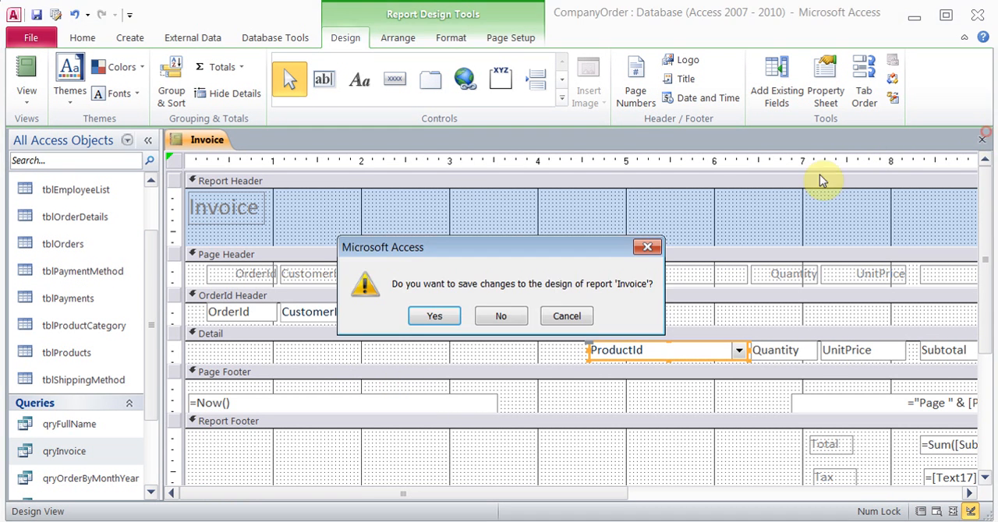
{"action": "left_click", "coordinate": [460, 312]}
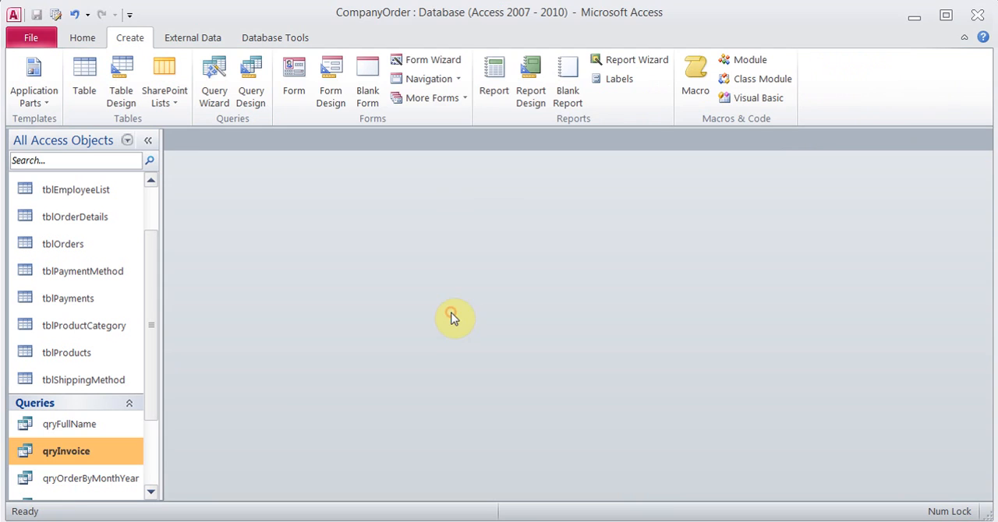
Open the saved Invoice report for order 1, review its subtotals, total and tax, and close the report
{"action": "left_click", "coordinate": [152, 491]}
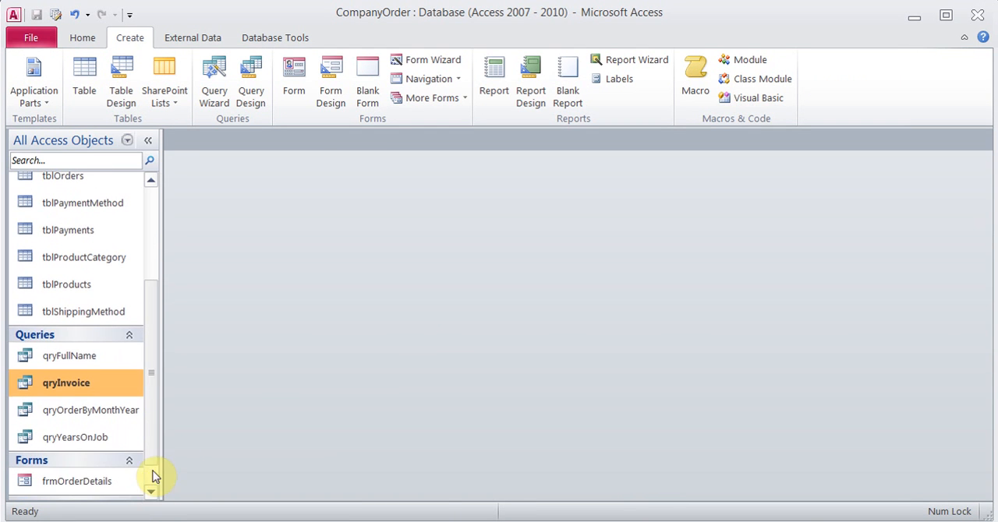
{"action": "left_click", "coordinate": [153, 486]}
{"action": "double_click", "coordinate": [77, 493]}
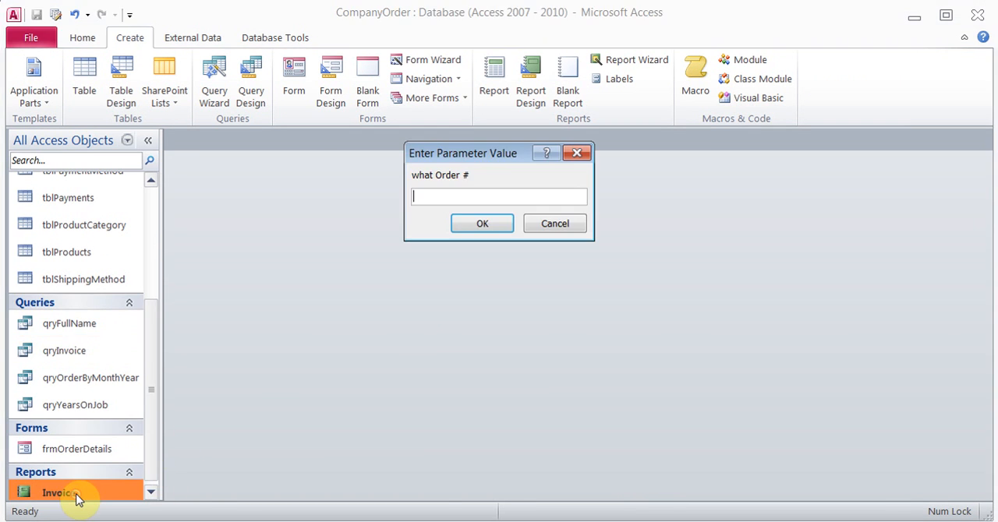
{"action": "type", "text": "1"}
{"action": "key", "text": "Return"}
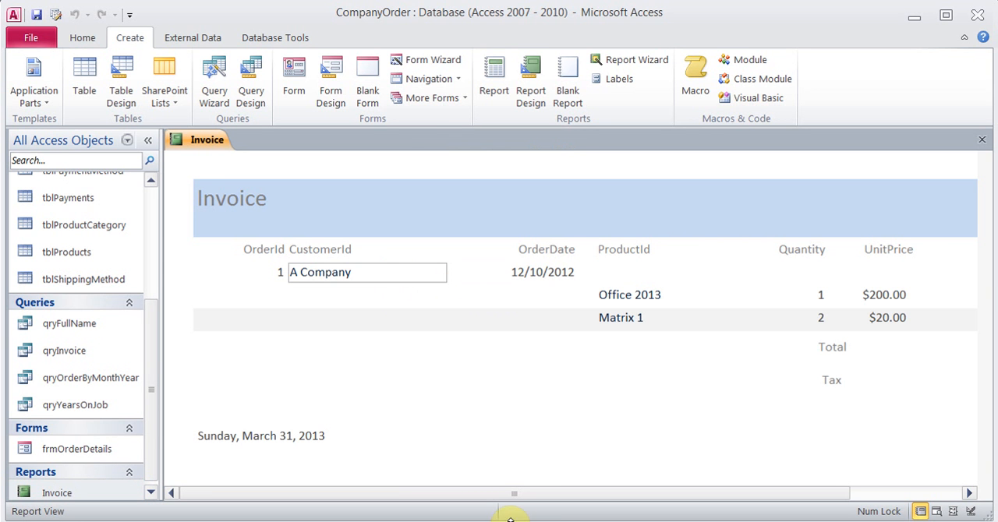
{"action": "left_click_drag", "start_coordinate": [510, 492], "coordinate": [621, 492]}
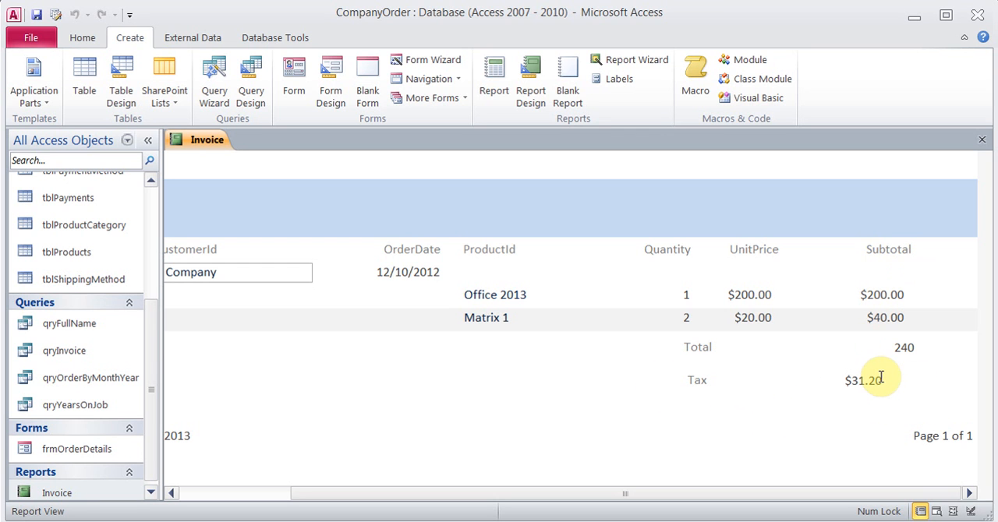
{"action": "left_click_drag", "start_coordinate": [630, 495], "coordinate": [383, 490]}
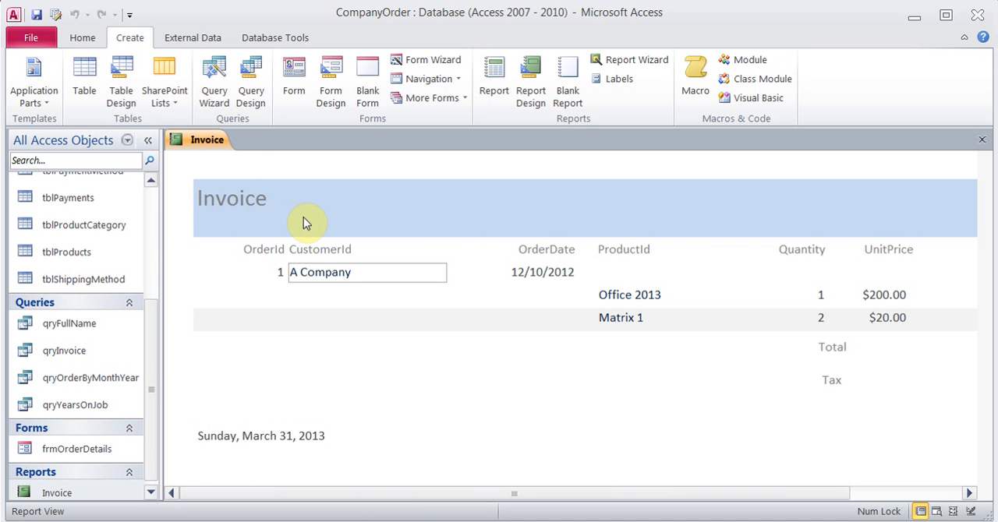
{"action": "left_click", "coordinate": [982, 139]}
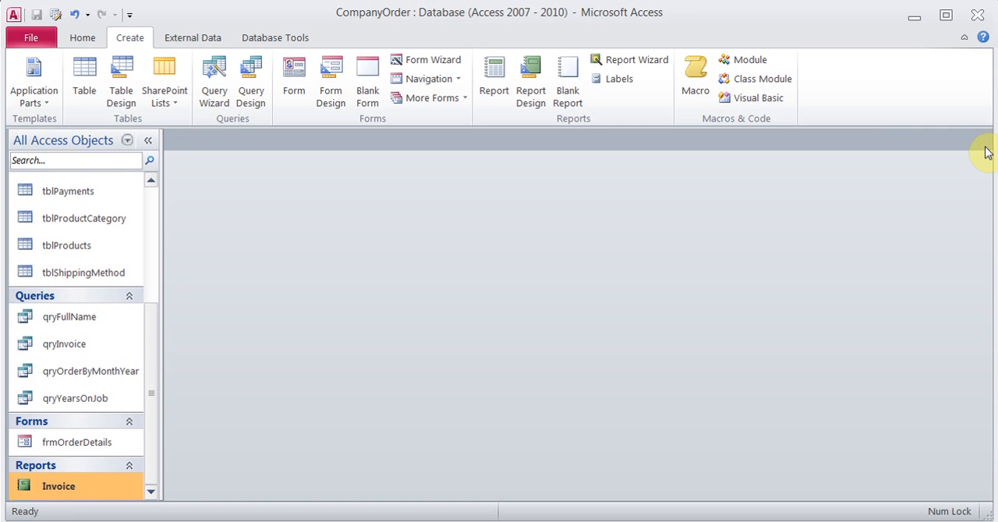
Start a Report Wizard report based on qryOrderByMonthYear and include all of its available fields
{"action": "left_click", "coordinate": [117, 372]}
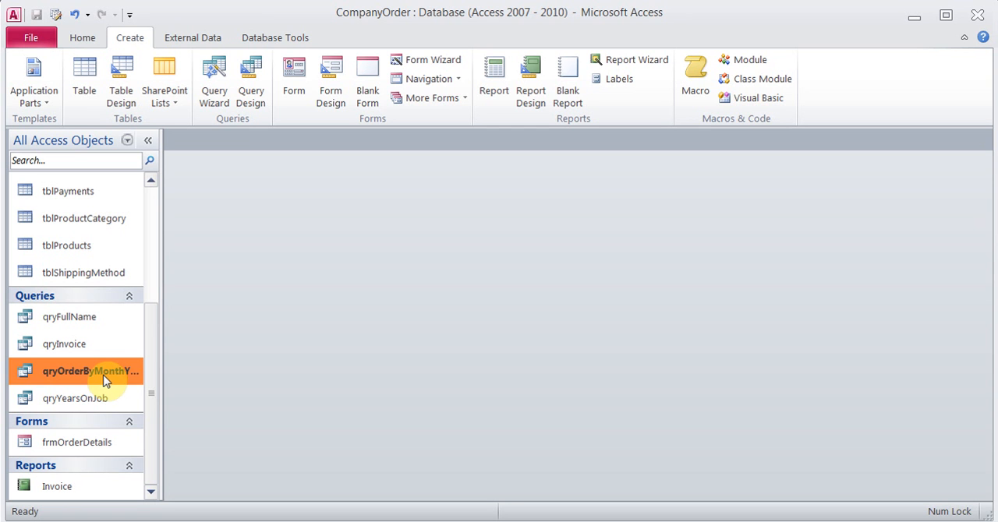
{"action": "left_click", "coordinate": [209, 39]}
{"action": "left_click", "coordinate": [134, 37]}
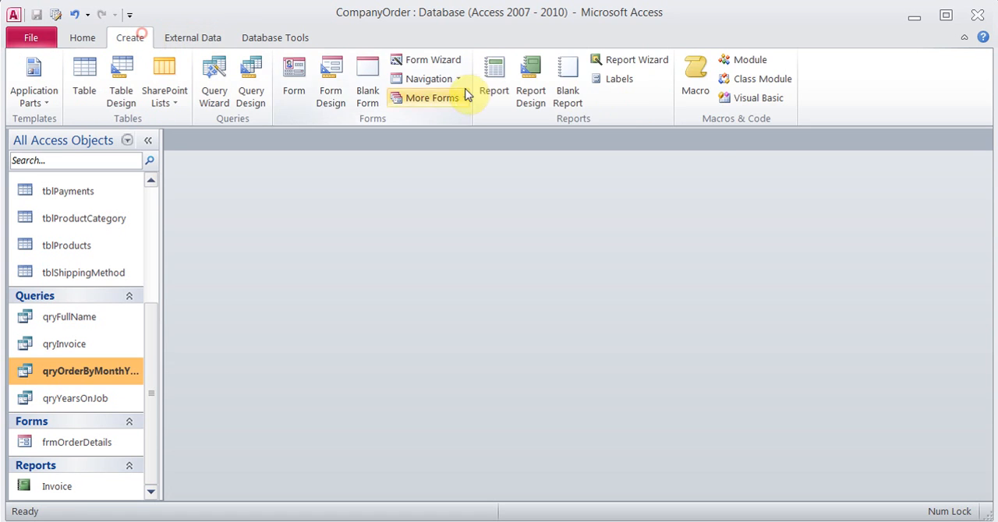
{"action": "left_click", "coordinate": [657, 67]}
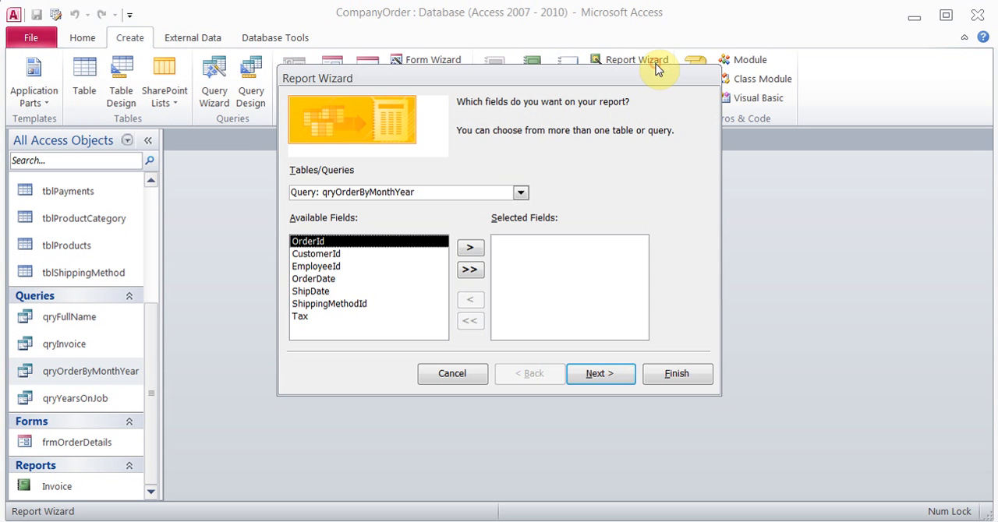
{"action": "left_click", "coordinate": [469, 269]}
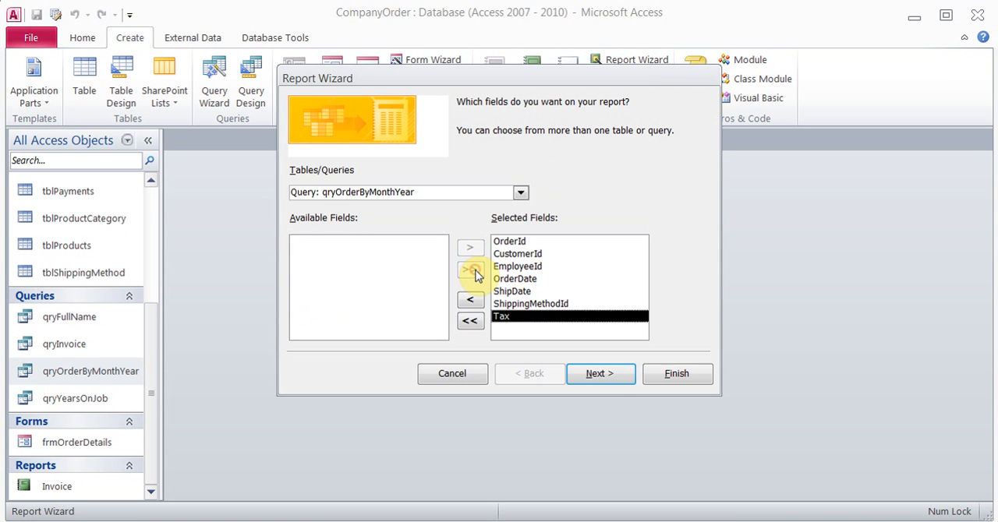
Leave the new report's grouping and sorting at their defaults and choose Landscape orientation for its tabular layout
{"action": "left_click", "coordinate": [605, 378]}
{"action": "left_click", "coordinate": [606, 377]}
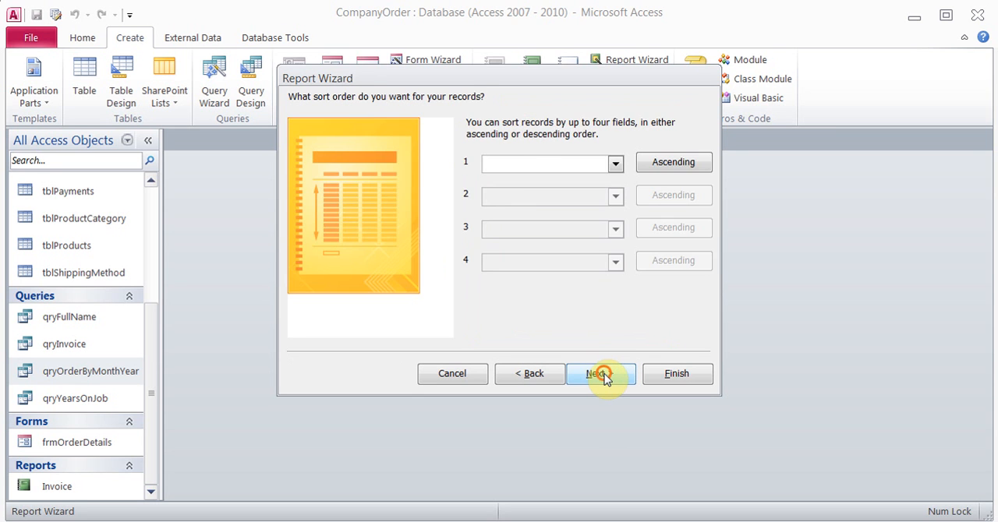
{"action": "left_click", "coordinate": [603, 374]}
{"action": "left_click", "coordinate": [627, 163]}
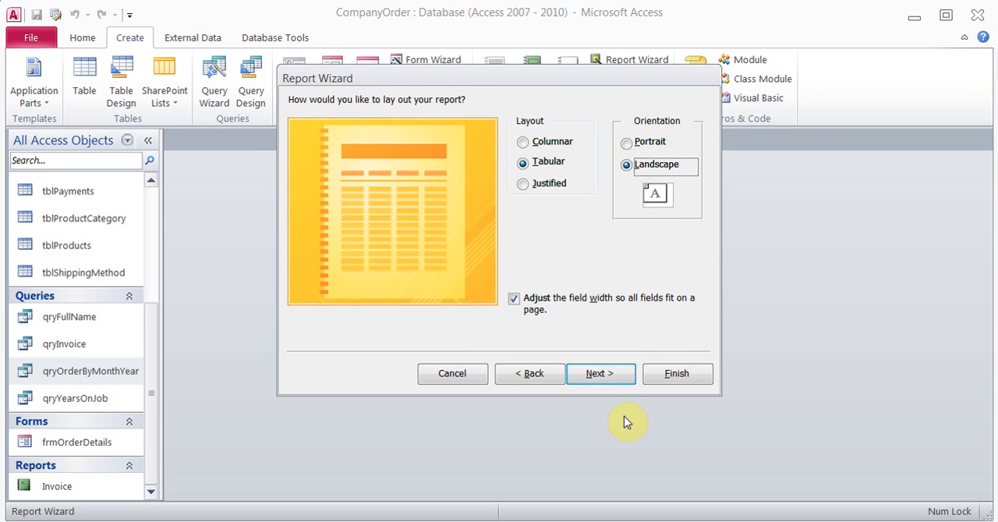
Finish the report wizard with the title qryOrderByMonthYear and preview the report for month 12 of year 2012
{"action": "left_click", "coordinate": [606, 378]}
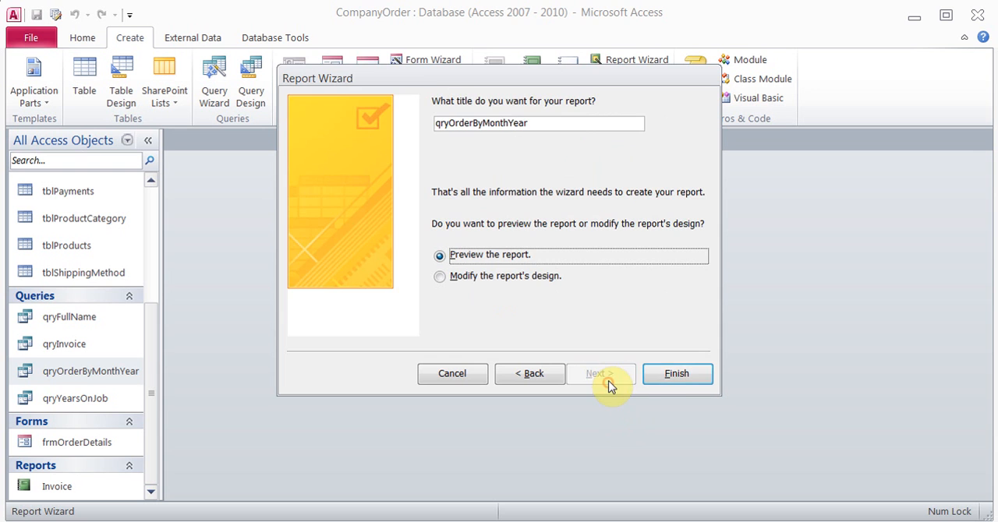
{"action": "left_click", "coordinate": [659, 384]}
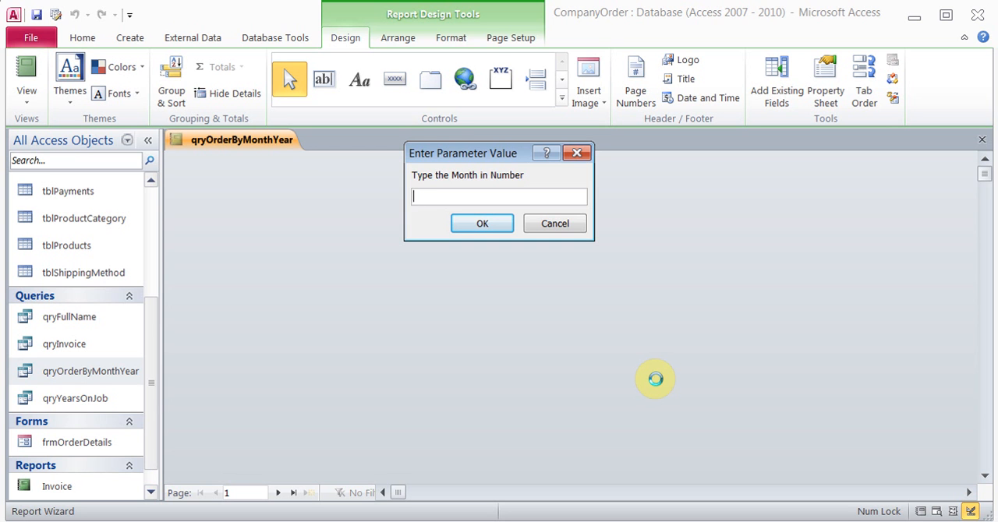
{"action": "type", "text": "12"}
{"action": "key", "text": "Return"}
{"action": "type", "text": "201"}
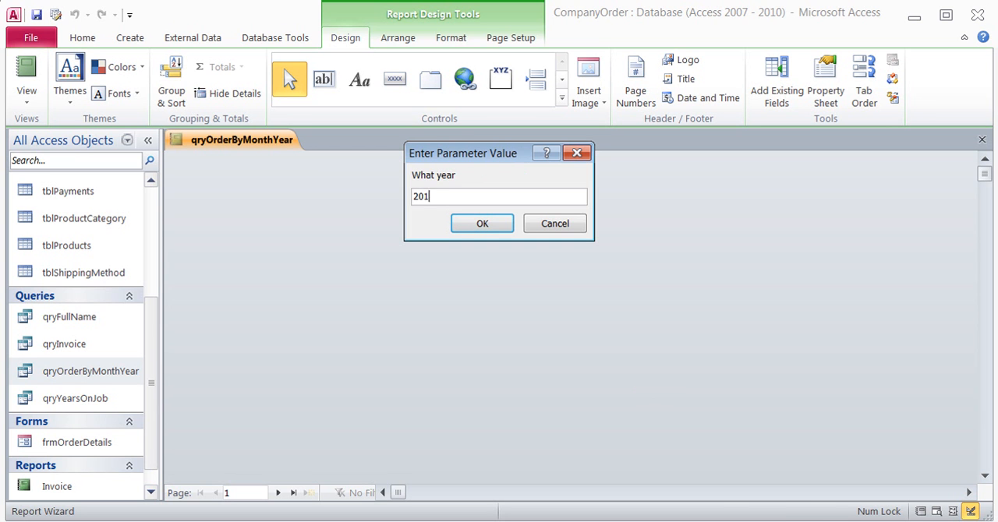
{"action": "type", "text": "2"}
{"action": "key", "text": "Return"}
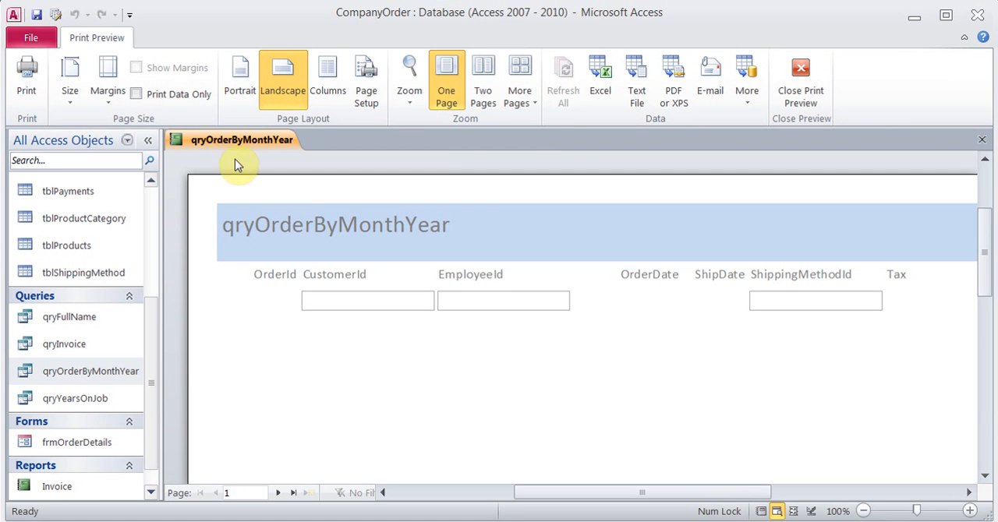
Leave the print preview, check the qryOrderByMonthYear report in Report View for month 12 of 2012, and close it
{"action": "left_click", "coordinate": [828, 75]}
{"action": "left_click", "coordinate": [45, 76]}
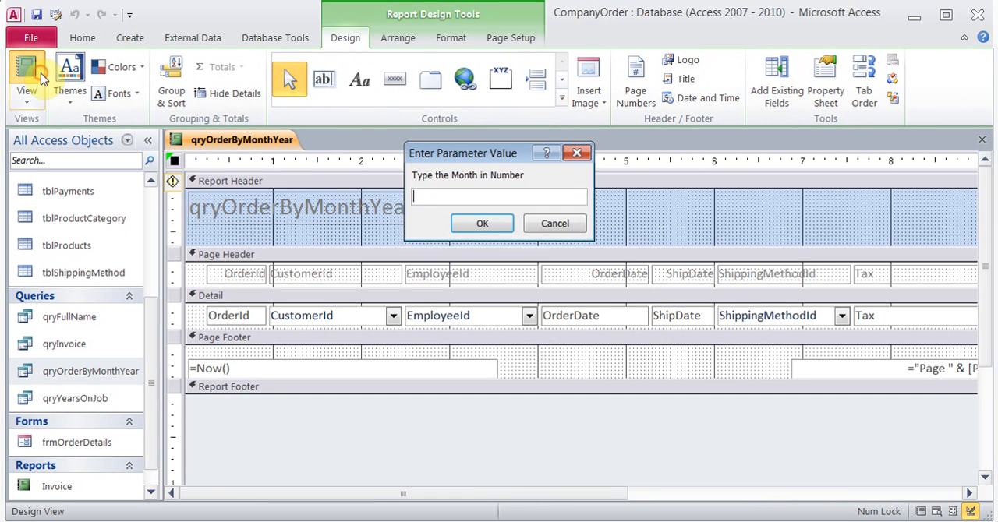
{"action": "type", "text": "12"}
{"action": "key", "text": "Return"}
{"action": "type", "text": "20"}
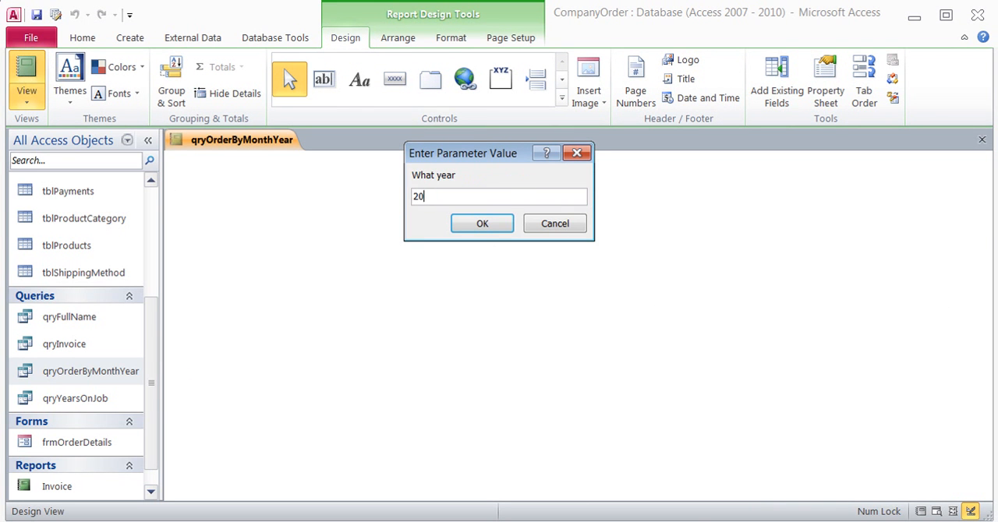
{"action": "key", "text": "Return"}
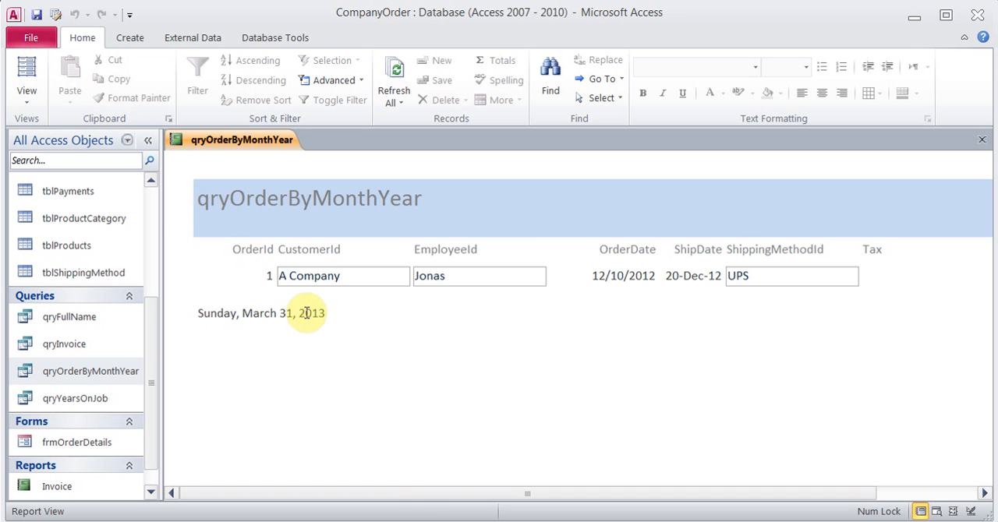
{"action": "mouse_move", "coordinate": [414, 495]}
{"action": "left_mouse_down"}
{"action": "mouse_move", "coordinate": [601, 499]}
{"action": "mouse_move", "coordinate": [427, 503]}
{"action": "left_mouse_up"}
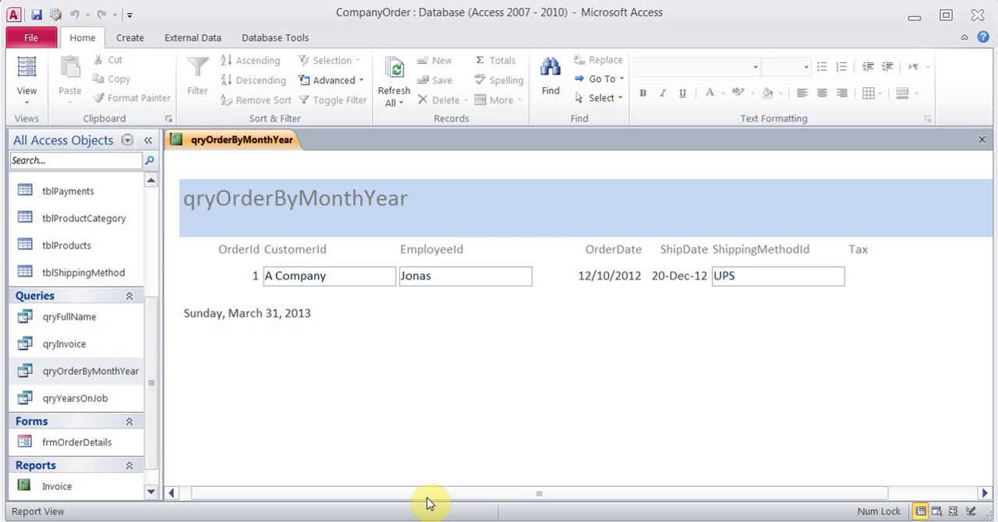
{"action": "left_click_drag", "start_coordinate": [427, 503], "coordinate": [410, 486]}
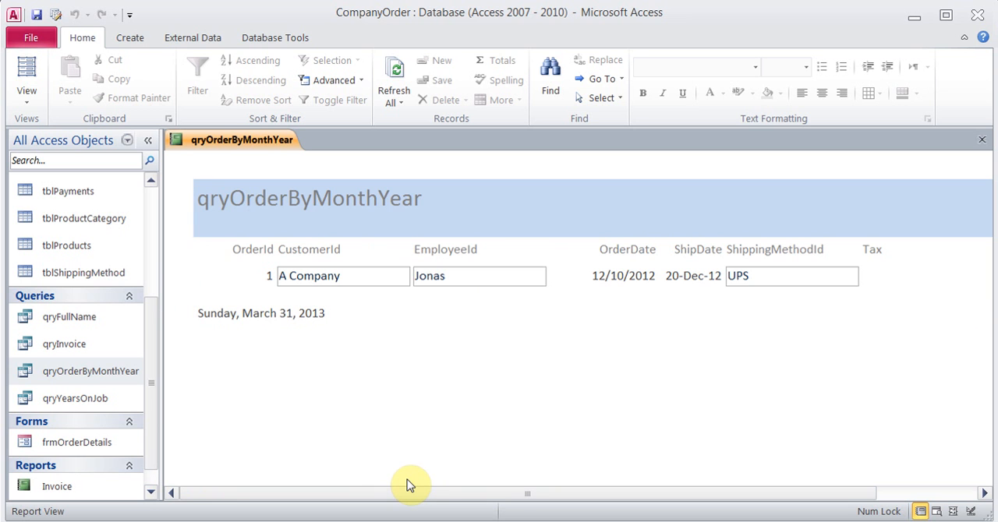
{"action": "left_click", "coordinate": [982, 139]}
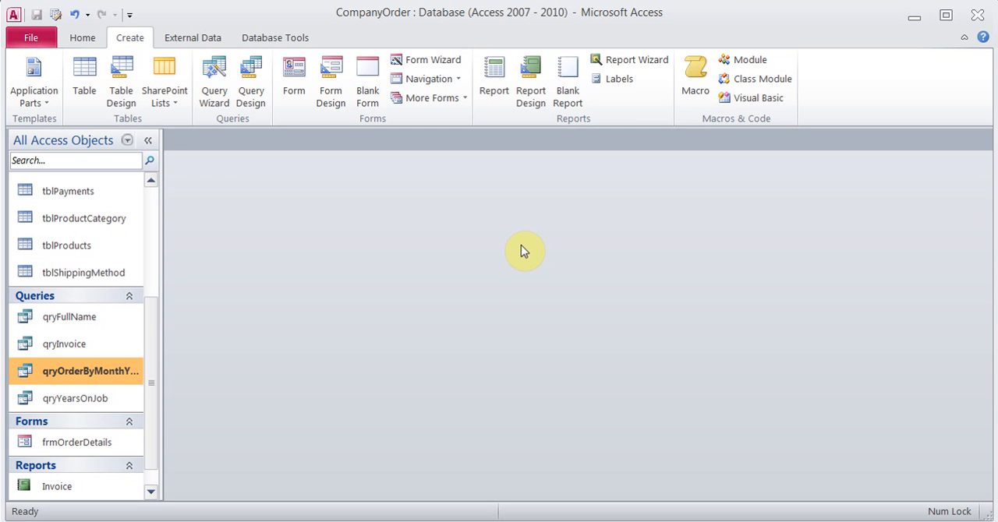
Open tblEmployeeList and start a new calculated Text field after the Region column
{"action": "left_click", "coordinate": [151, 329]}
{"action": "left_click_drag", "start_coordinate": [150, 329], "coordinate": [152, 217]}
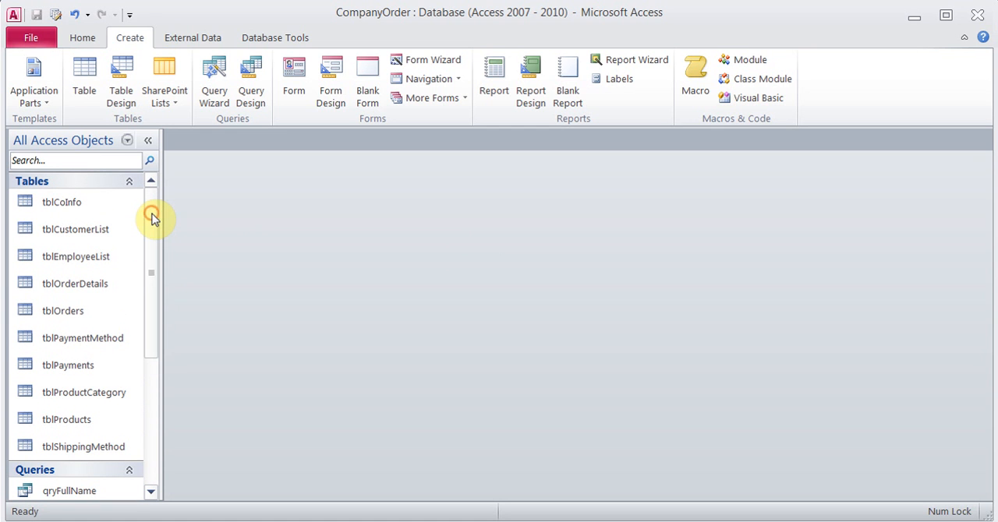
{"action": "double_click", "coordinate": [92, 262]}
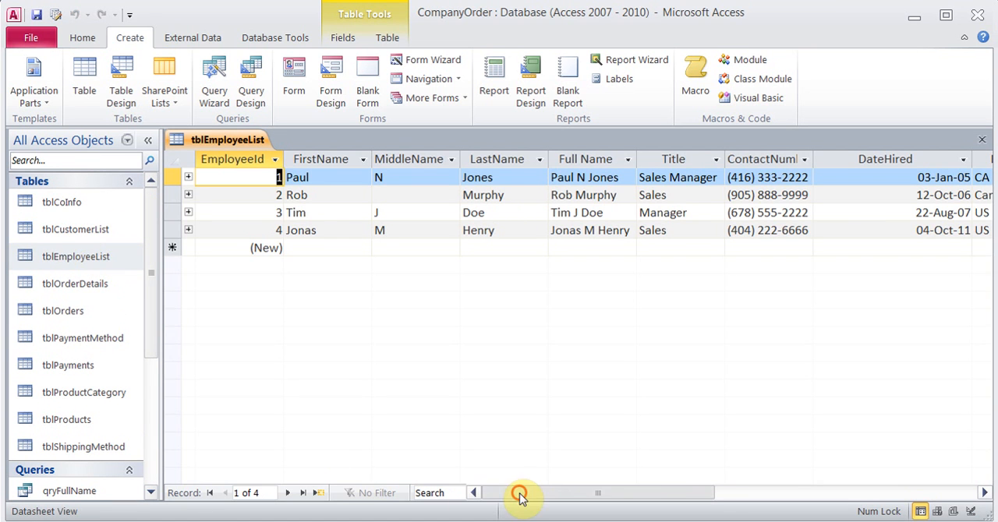
{"action": "left_click_drag", "start_coordinate": [517, 492], "coordinate": [530, 465]}
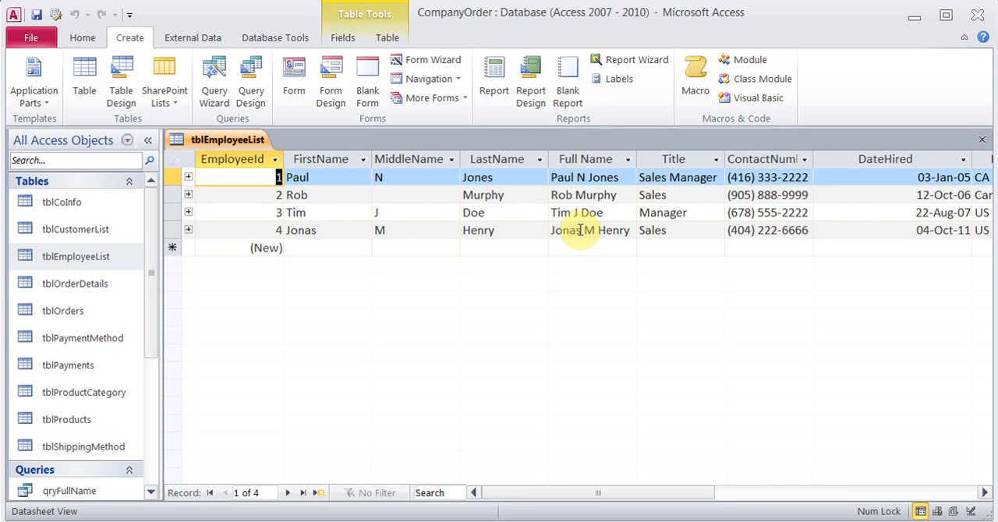
{"action": "left_click_drag", "start_coordinate": [561, 490], "coordinate": [706, 499]}
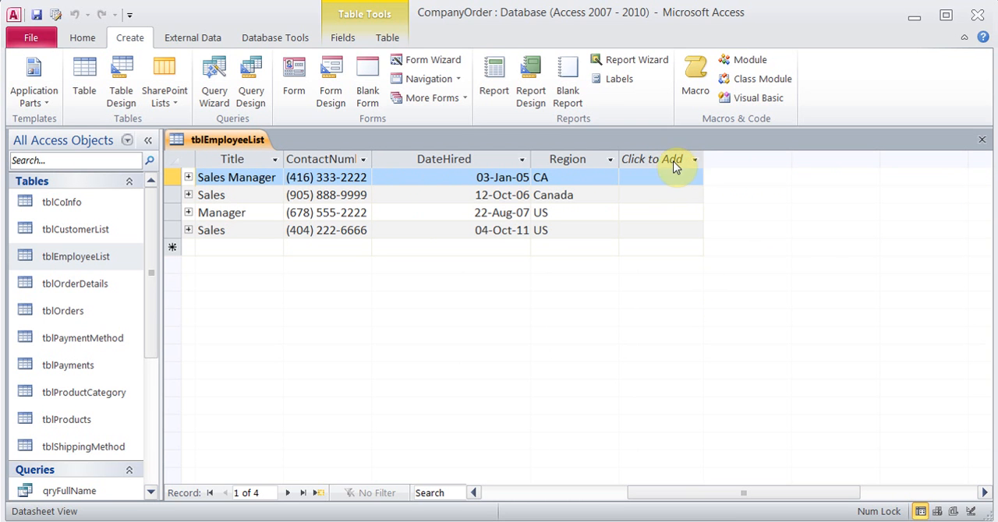
{"action": "left_click", "coordinate": [693, 160]}
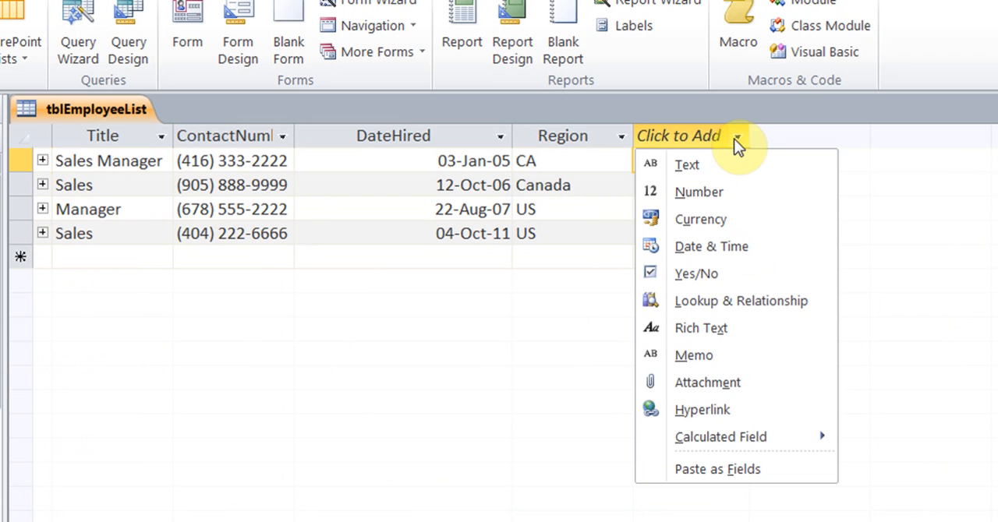
{"action": "mouse_move", "coordinate": [754, 448]}
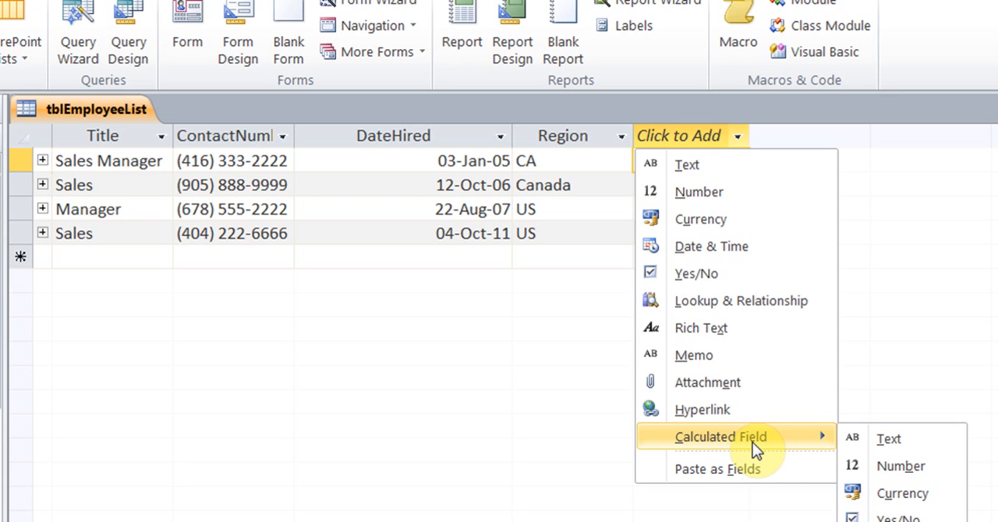
{"action": "left_click", "coordinate": [897, 442]}
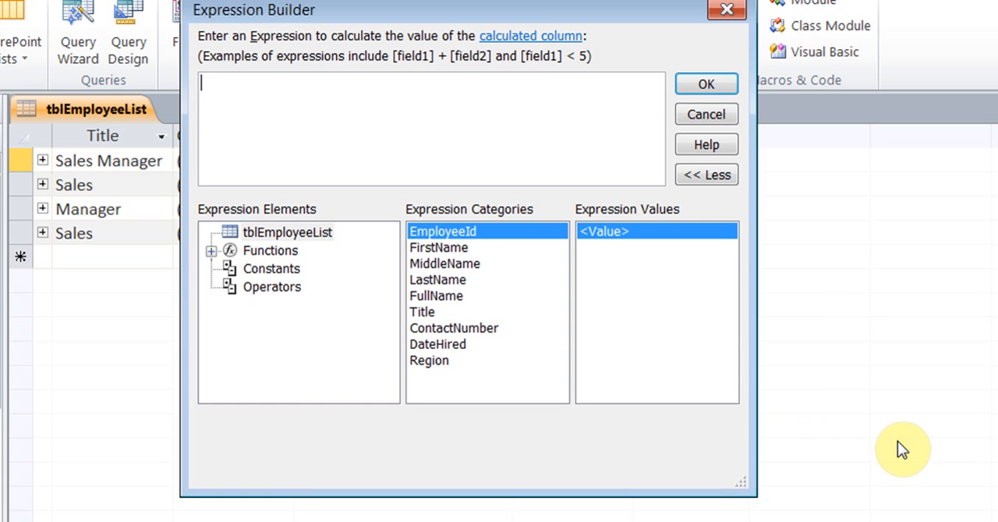
Copy the IIf([MiddleName] Is Null, ...) full-name formula from the Notepad notes and use it as the calculated field's expression
{"action": "left_click", "coordinate": [463, 122]}
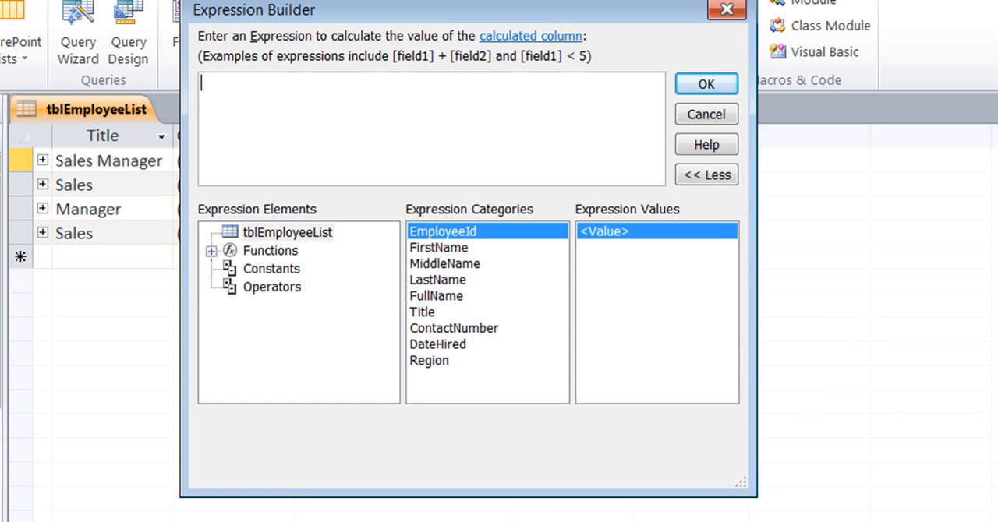
{"action": "left_click", "coordinate": [418, 521]}
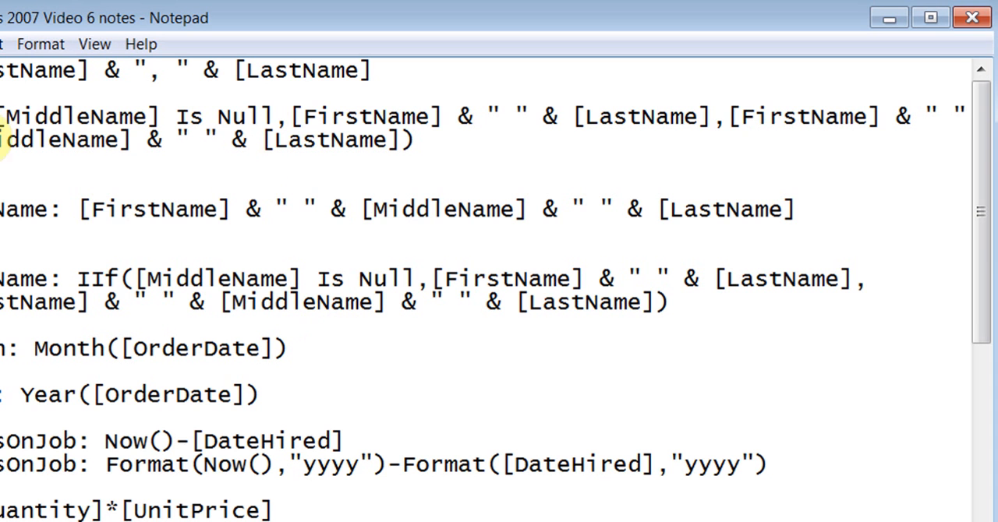
{"action": "left_click_drag", "start_coordinate": [2, 117], "coordinate": [441, 140]}
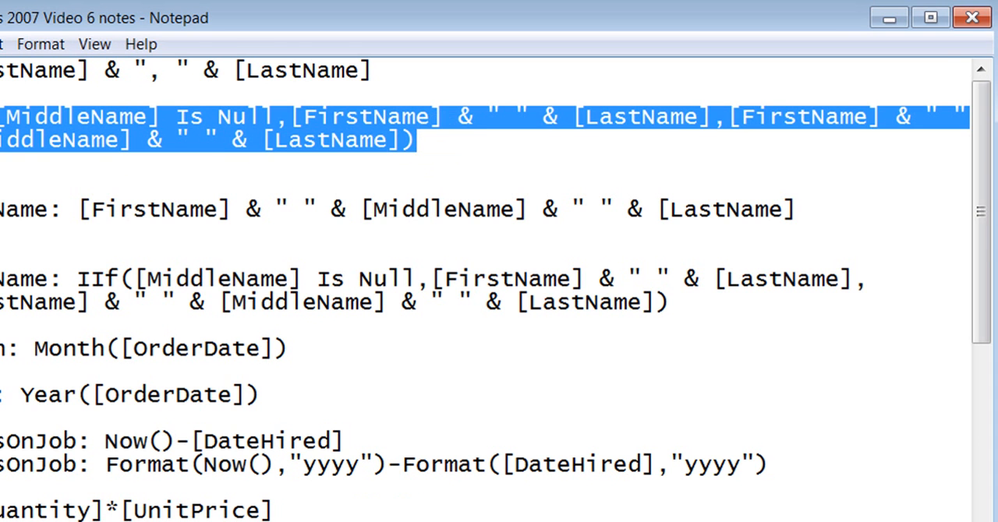
{"action": "key", "text": "ctrl+c"}
{"action": "key", "text": "alt+Tab"}
{"action": "key", "text": "ctrl+v"}
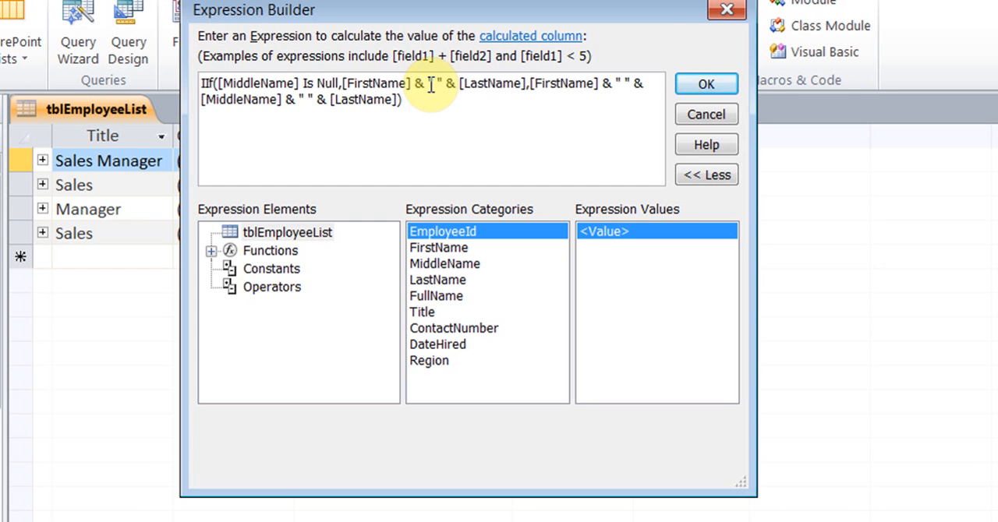
{"action": "left_click", "coordinate": [702, 86]}
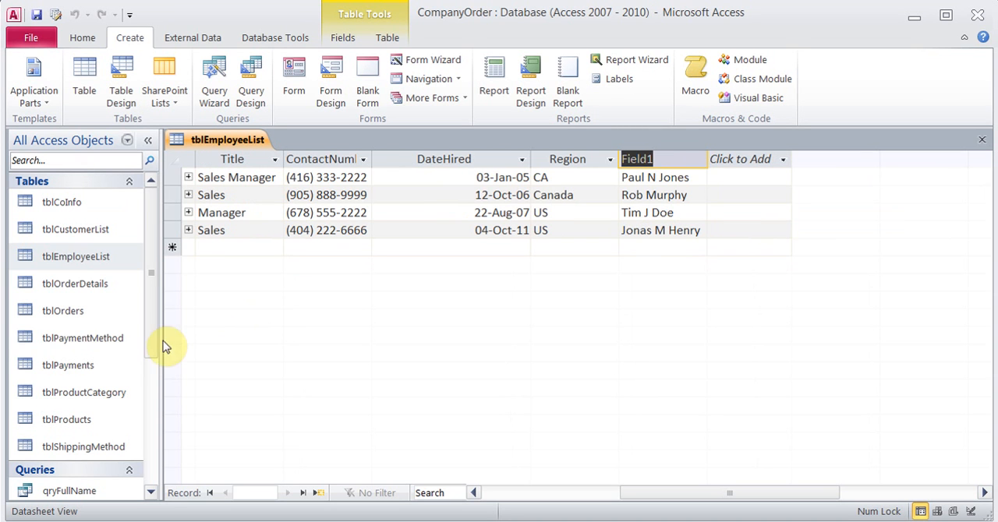
Open tblOrderDetails and start a new calculated Currency field after the Subtotal column
{"action": "double_click", "coordinate": [88, 287]}
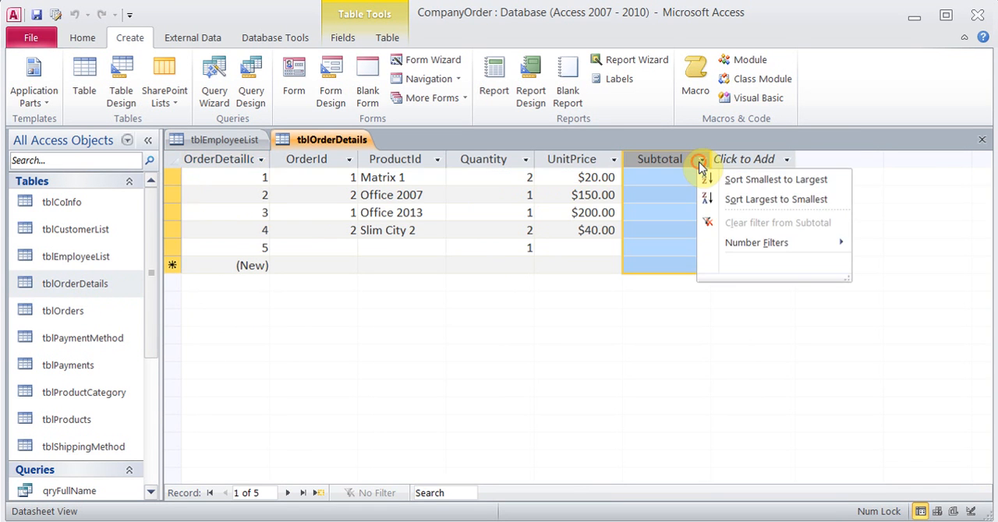
{"action": "left_click", "coordinate": [701, 160]}
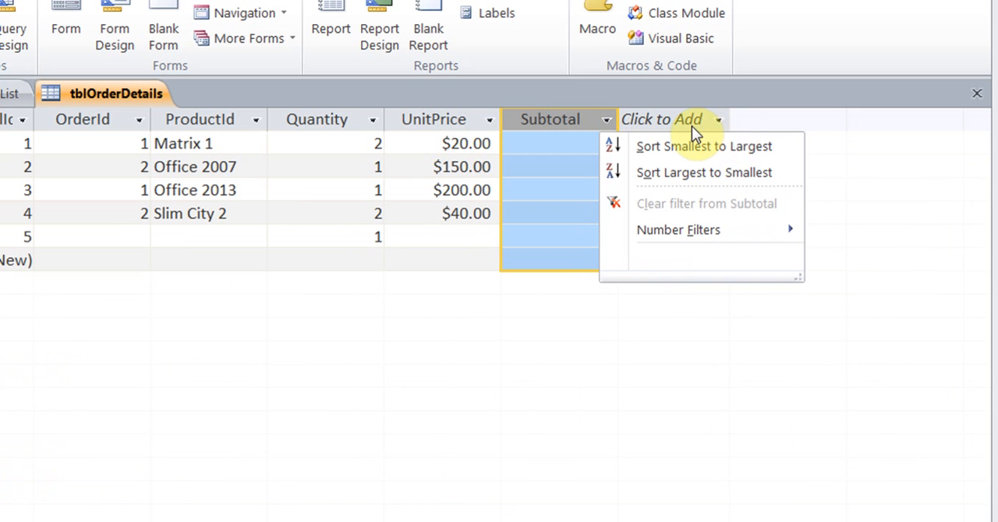
{"action": "left_click", "coordinate": [693, 127]}
{"action": "left_click", "coordinate": [690, 124]}
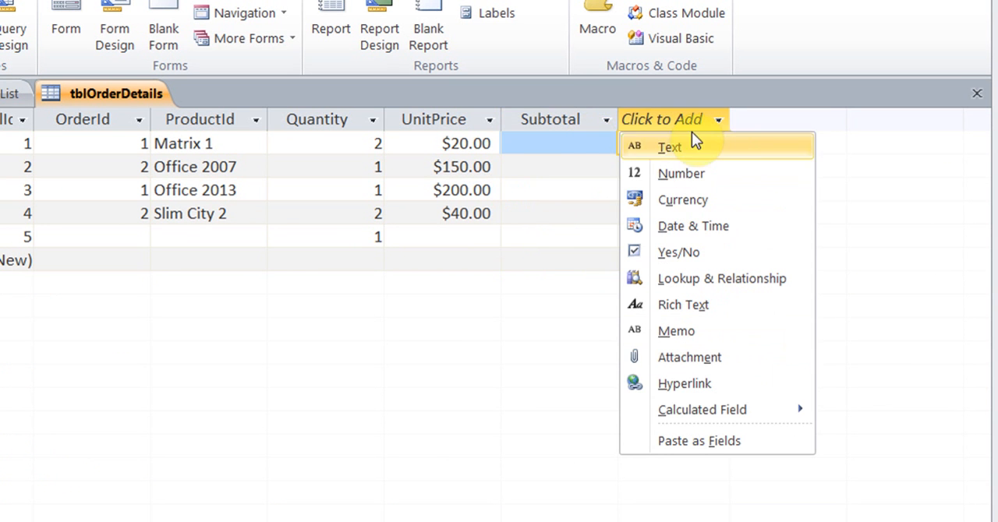
{"action": "mouse_move", "coordinate": [725, 419]}
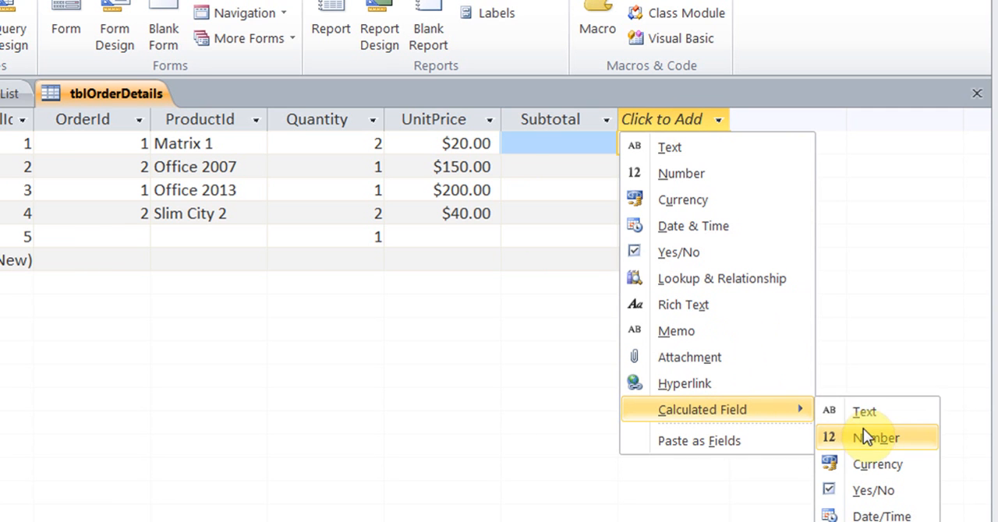
{"action": "left_click", "coordinate": [863, 465]}
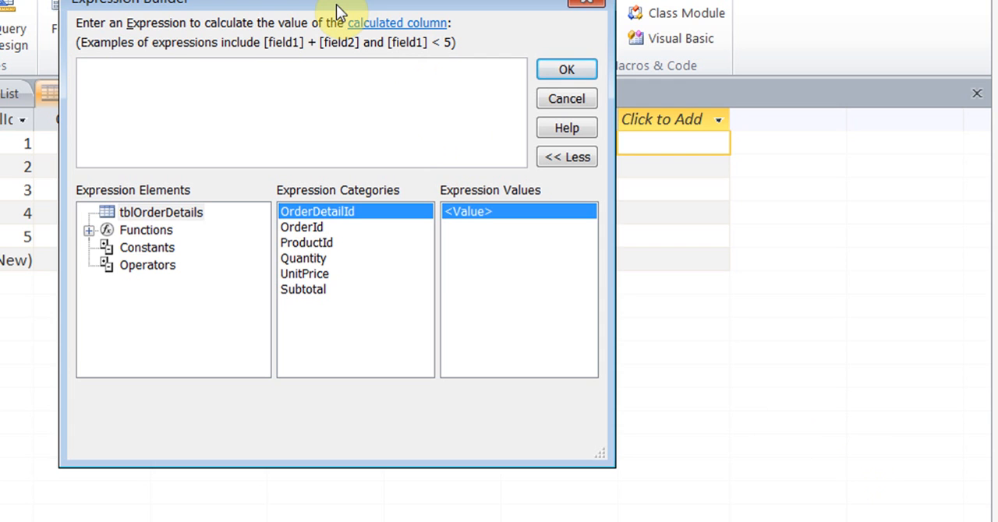
Define the new currency field with the expression [Quantity]*[UnitPrice]
{"action": "type", "text": "qu"}
{"action": "double_click", "coordinate": [156, 91]}
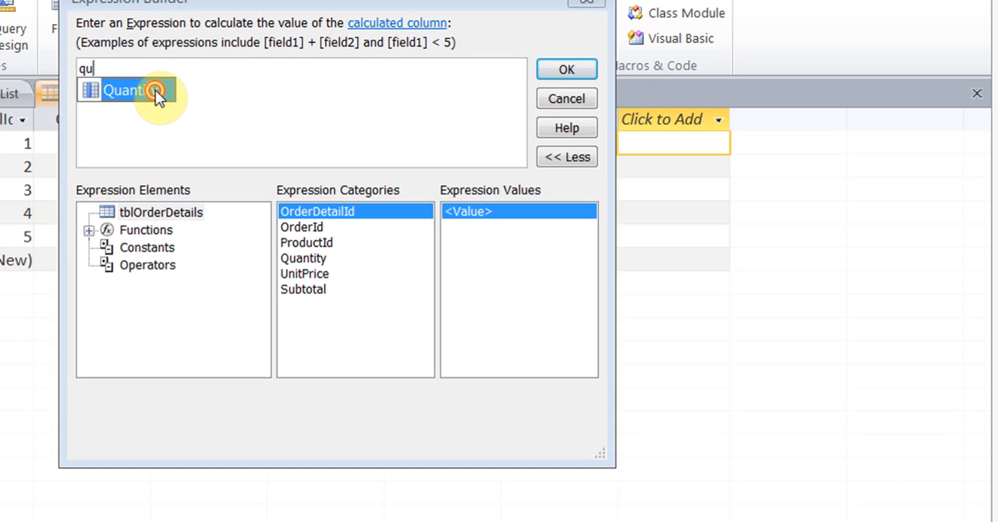
{"action": "type", "text": "*"}
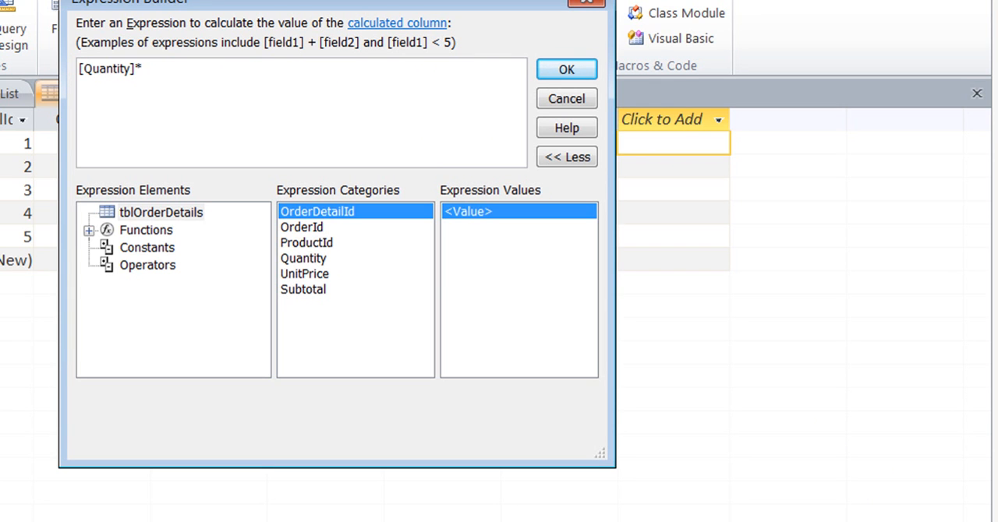
{"action": "type", "text": "un"}
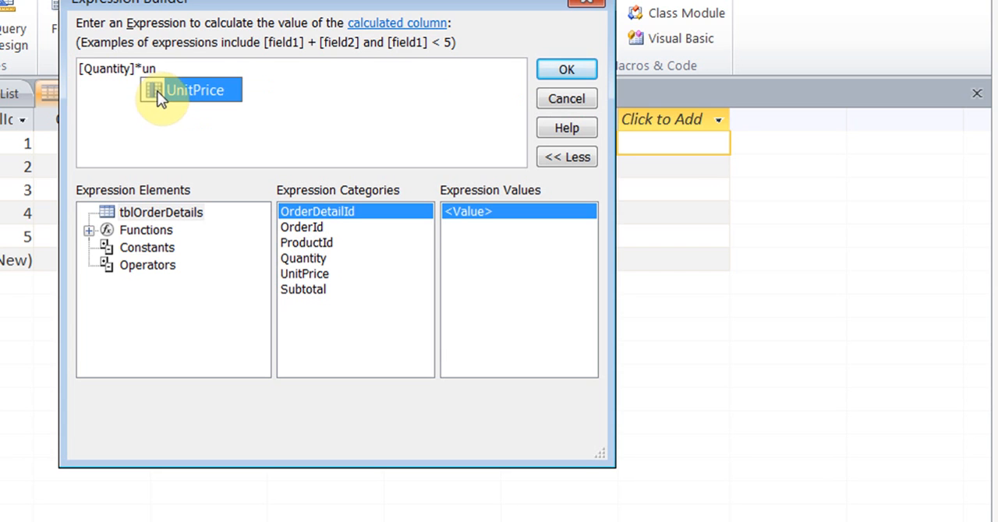
{"action": "left_click", "coordinate": [158, 95]}
{"action": "left_click", "coordinate": [566, 69]}
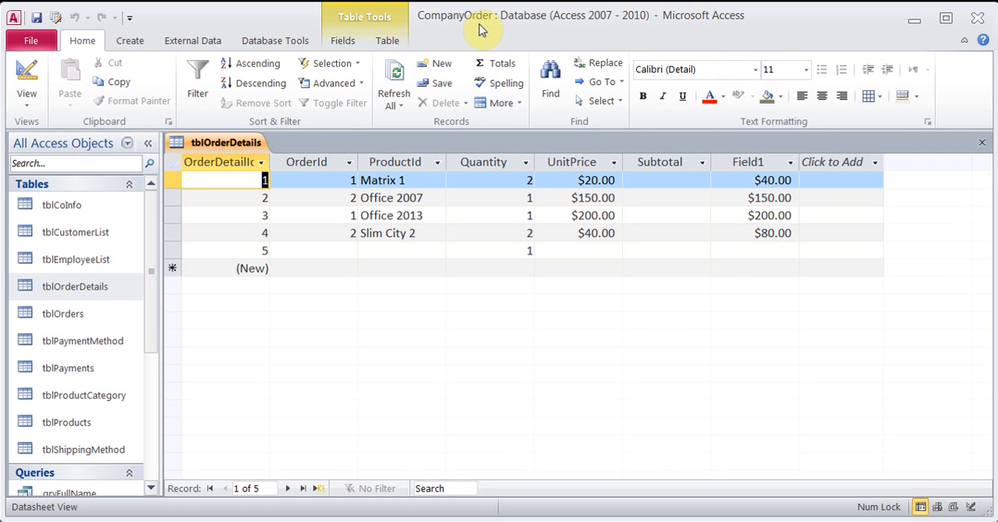
Open the expression of Field1 in tblOrderDetails for modification and list the built-in functions available to it
{"action": "left_click", "coordinate": [747, 162]}
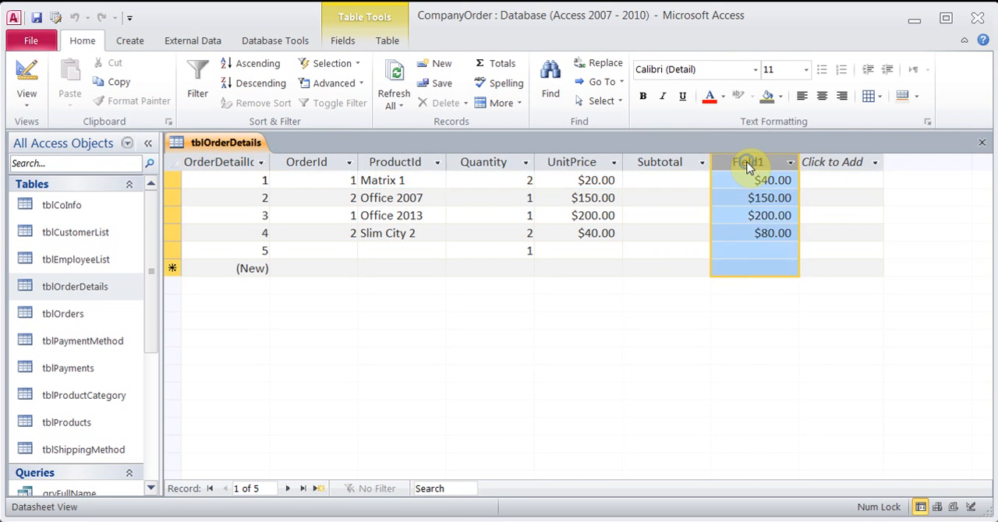
{"action": "right_click", "coordinate": [748, 163]}
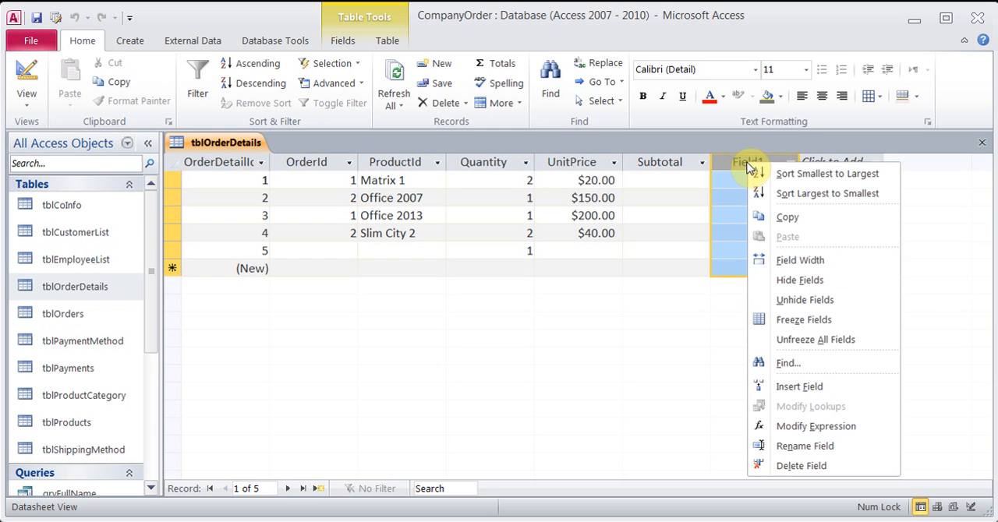
{"action": "left_click", "coordinate": [818, 428]}
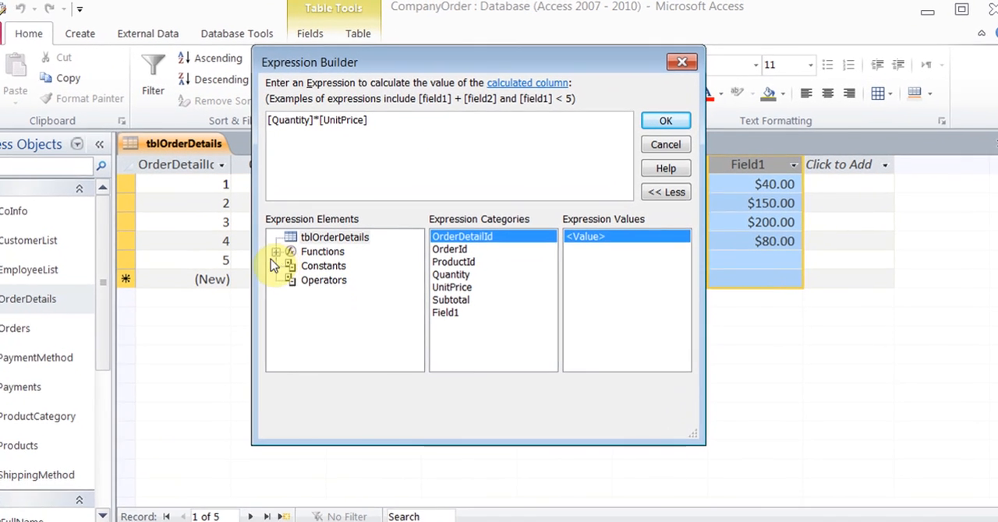
{"action": "left_click", "coordinate": [311, 244]}
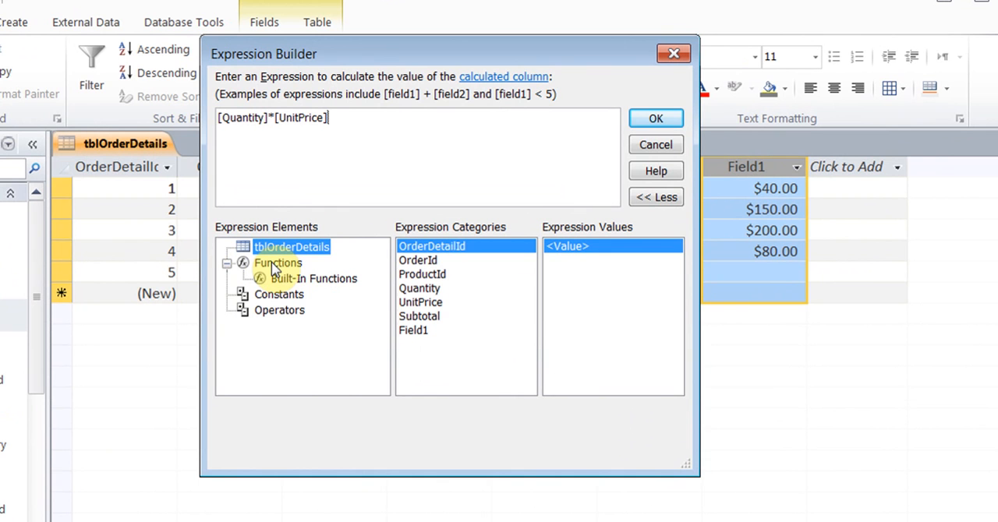
{"action": "left_click", "coordinate": [304, 279]}
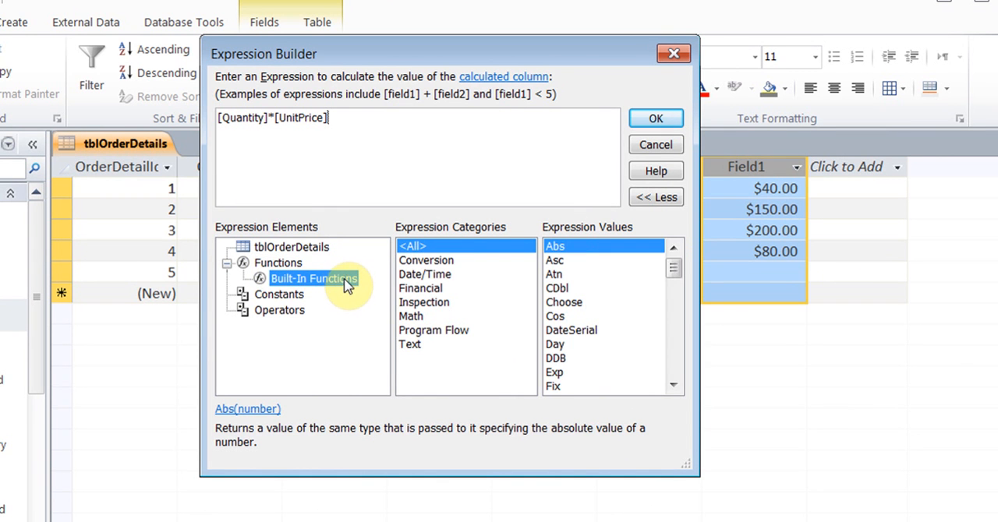
Examine the Conversion functions and read the help page for CDbl
{"action": "left_click", "coordinate": [437, 265]}
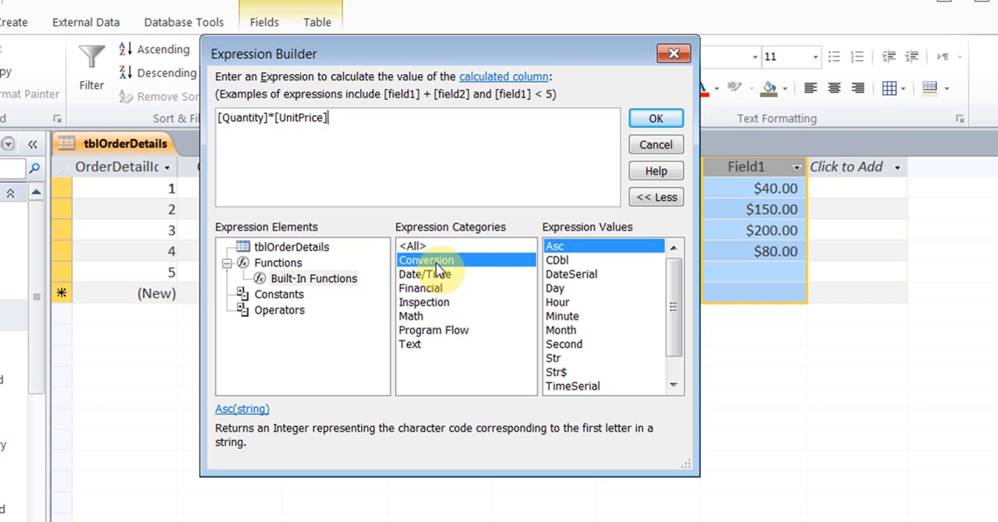
{"action": "left_click", "coordinate": [566, 263]}
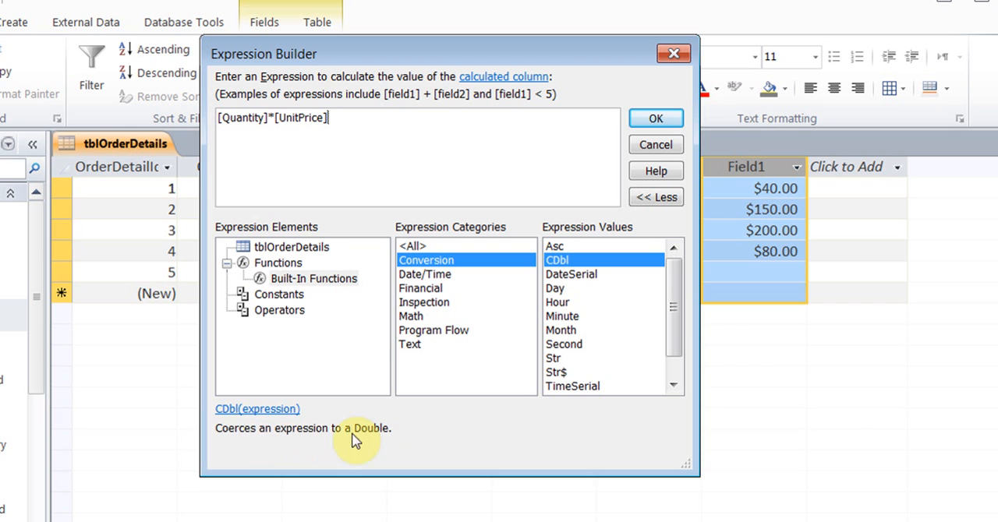
{"action": "left_click", "coordinate": [260, 412]}
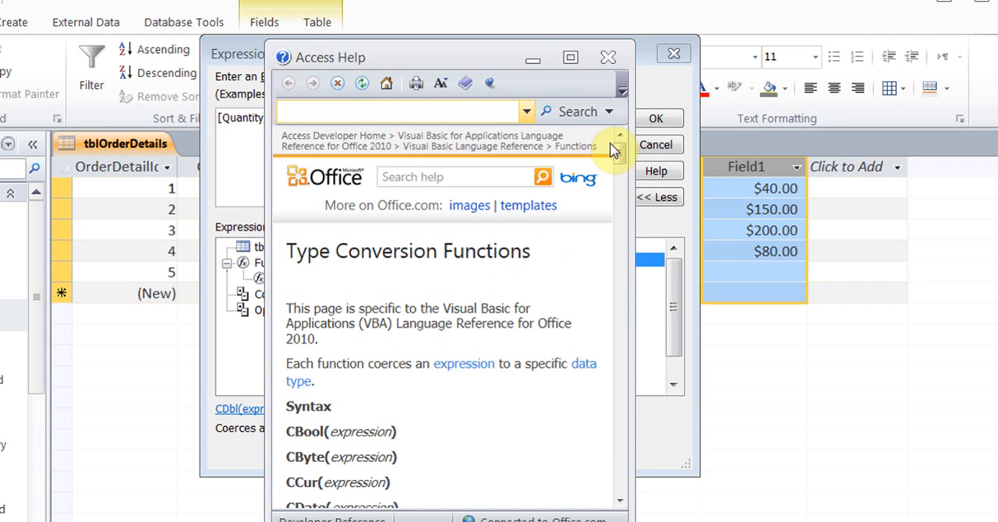
{"action": "left_click_drag", "start_coordinate": [619, 147], "coordinate": [623, 84]}
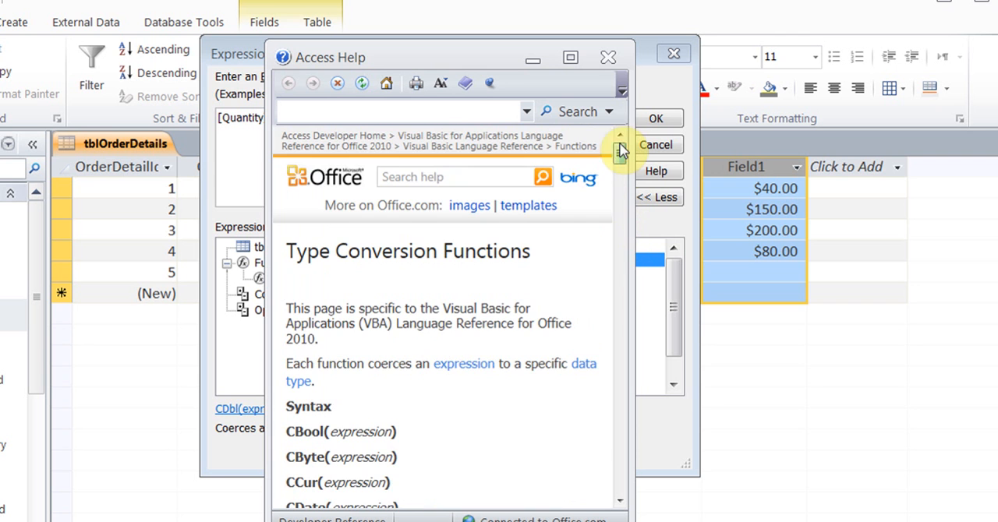
{"action": "left_click", "coordinate": [608, 59]}
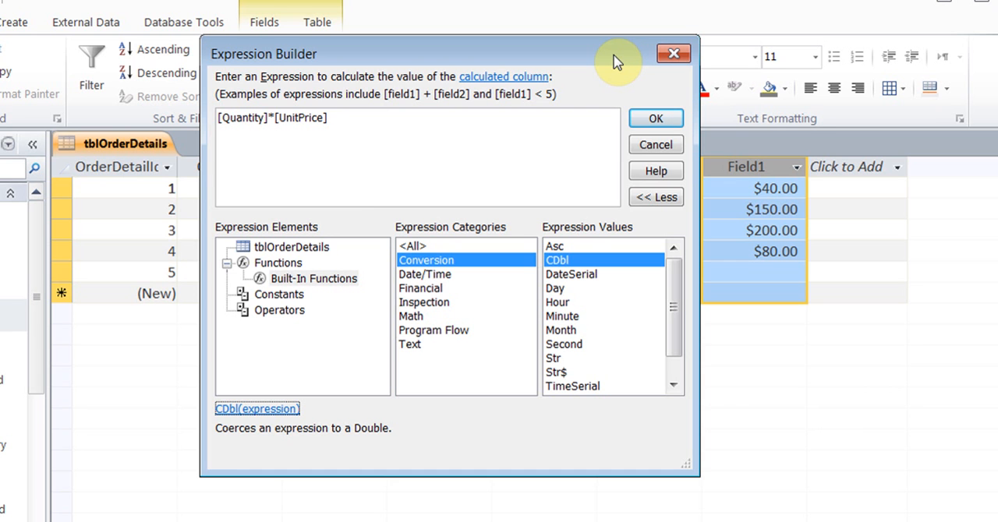
Review the Date/Time functions Month, MonthName and Year and the Text functions, then close the builder with the expression as it is
{"action": "left_click", "coordinate": [443, 277]}
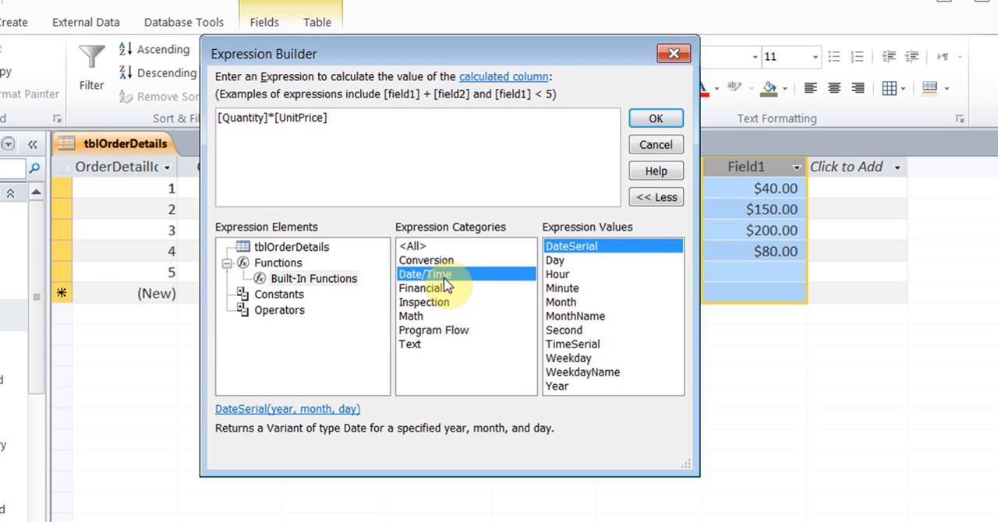
{"action": "left_click", "coordinate": [574, 305]}
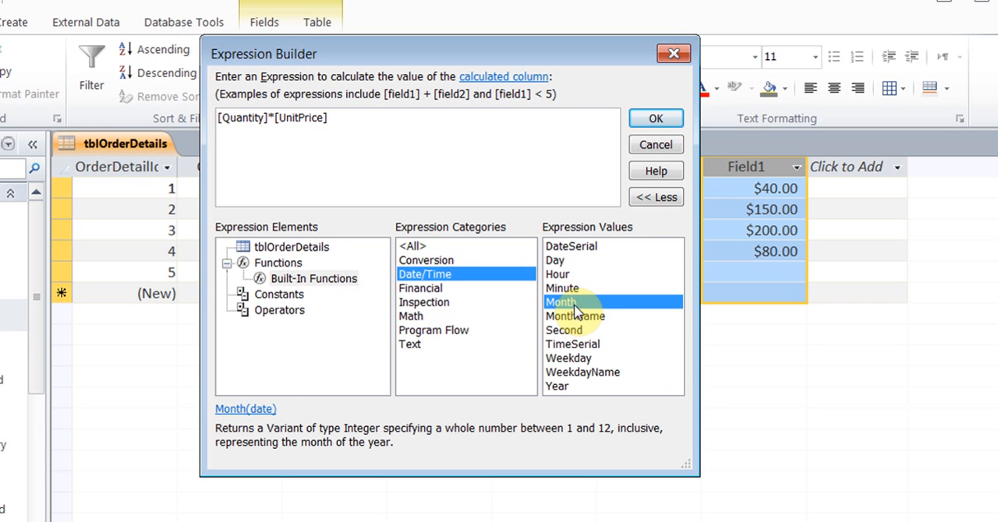
{"action": "left_click", "coordinate": [587, 319]}
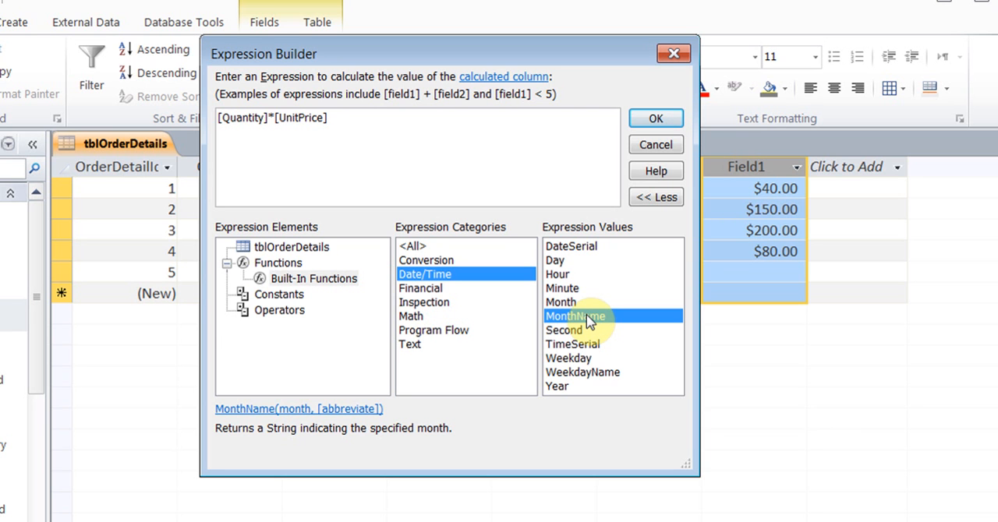
{"action": "left_click", "coordinate": [568, 387]}
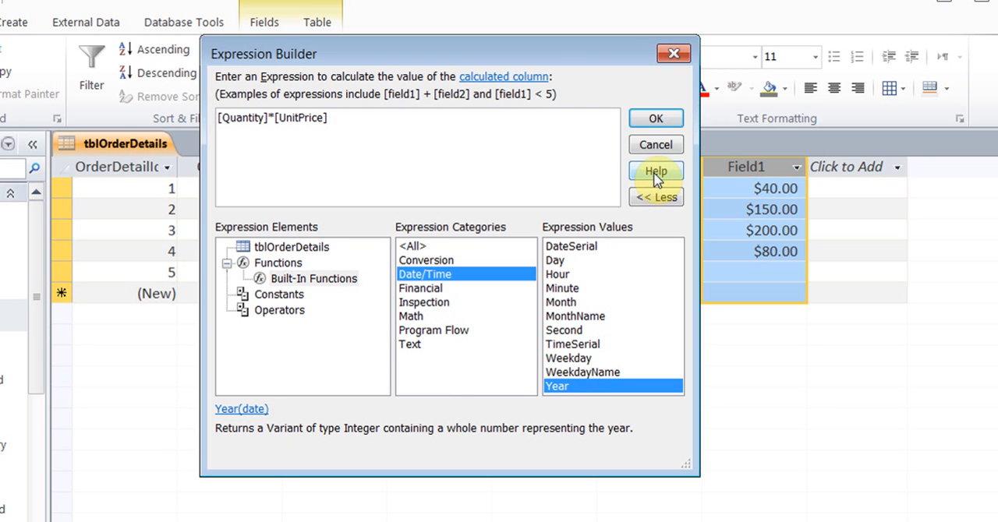
{"action": "left_click", "coordinate": [411, 352]}
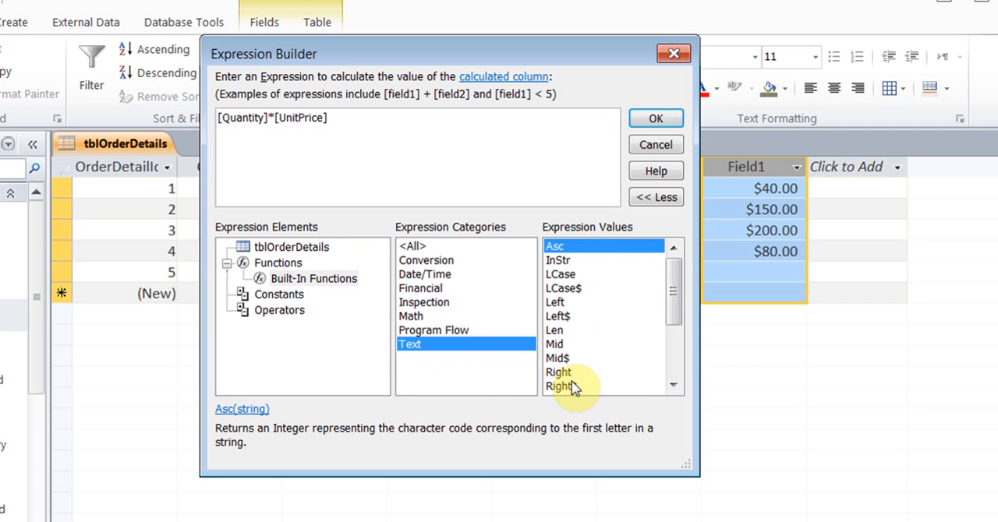
{"action": "mouse_move", "coordinate": [673, 290]}
{"action": "left_mouse_down"}
{"action": "mouse_move", "coordinate": [679, 356]}
{"action": "mouse_move", "coordinate": [674, 279]}
{"action": "left_mouse_up"}
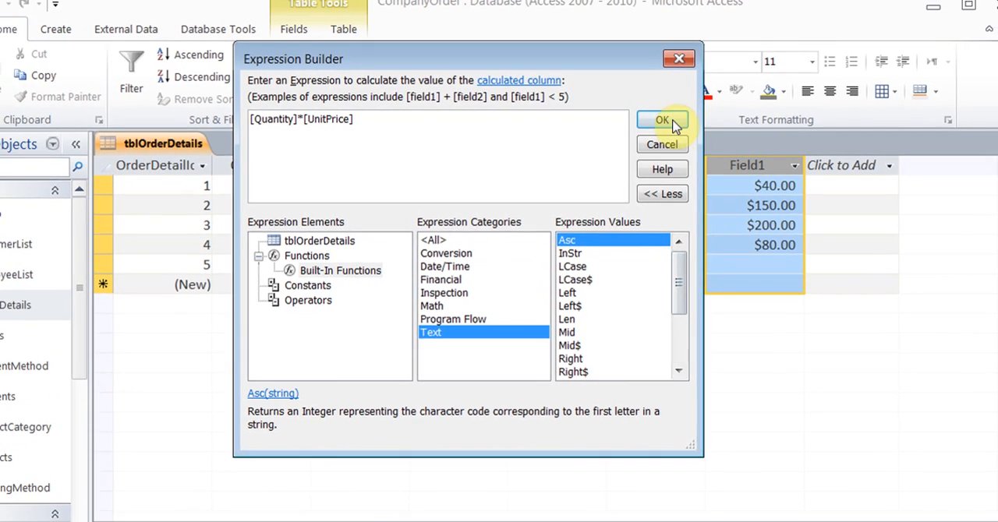
{"action": "left_click", "coordinate": [659, 119]}
{"action": "left_click", "coordinate": [732, 178]}
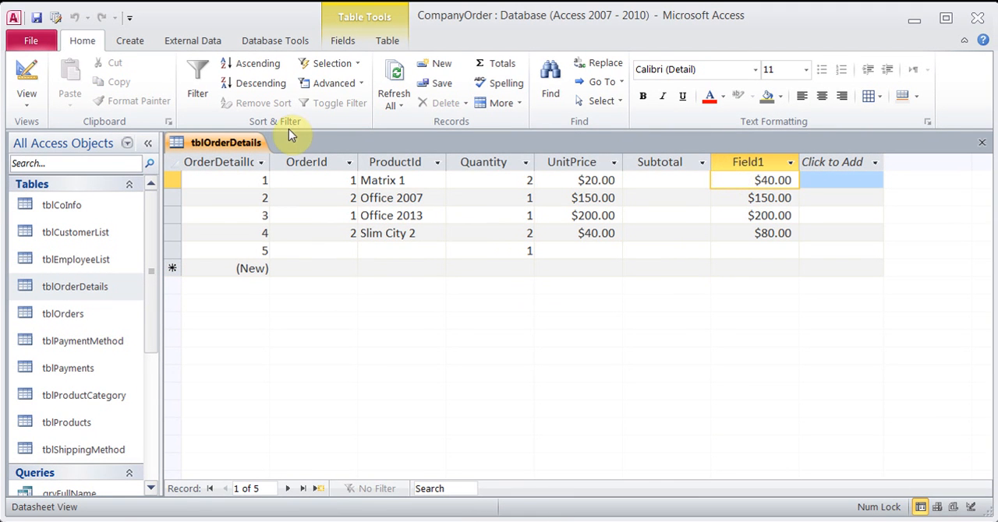
Switch tblOrderDetails to Design view and select the data type of the calculated field Field1
{"action": "left_click", "coordinate": [25, 74]}
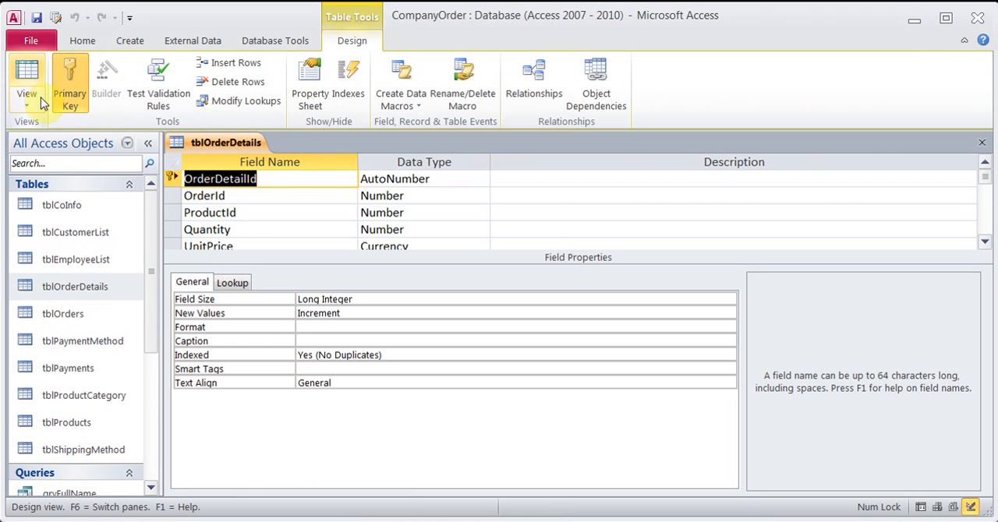
{"action": "left_click", "coordinate": [985, 241]}
{"action": "left_click", "coordinate": [985, 242]}
{"action": "left_click", "coordinate": [985, 242]}
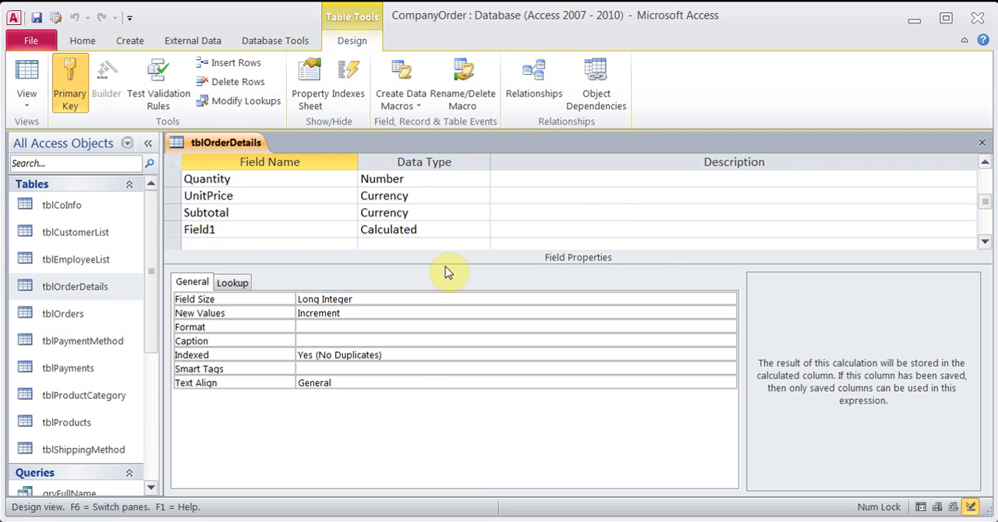
{"action": "left_click", "coordinate": [309, 227]}
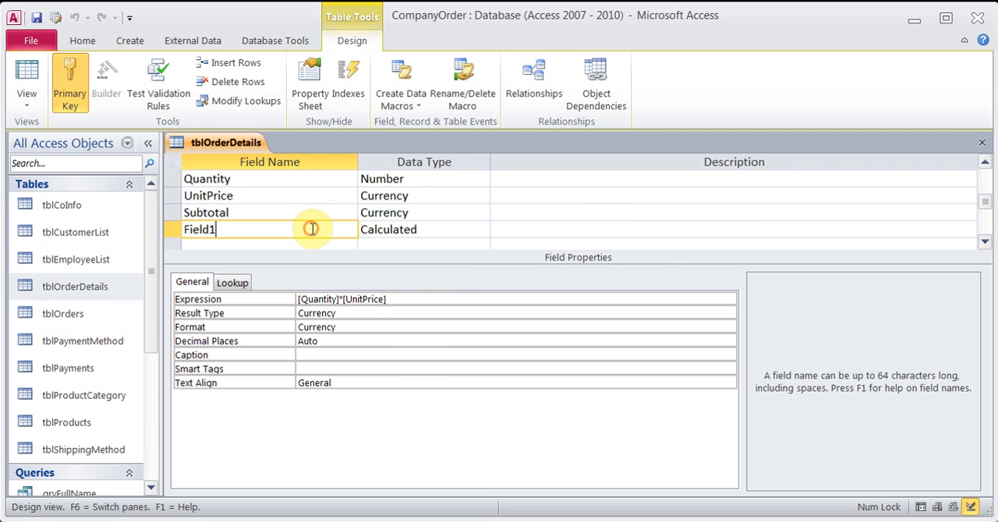
{"action": "left_click", "coordinate": [433, 230]}
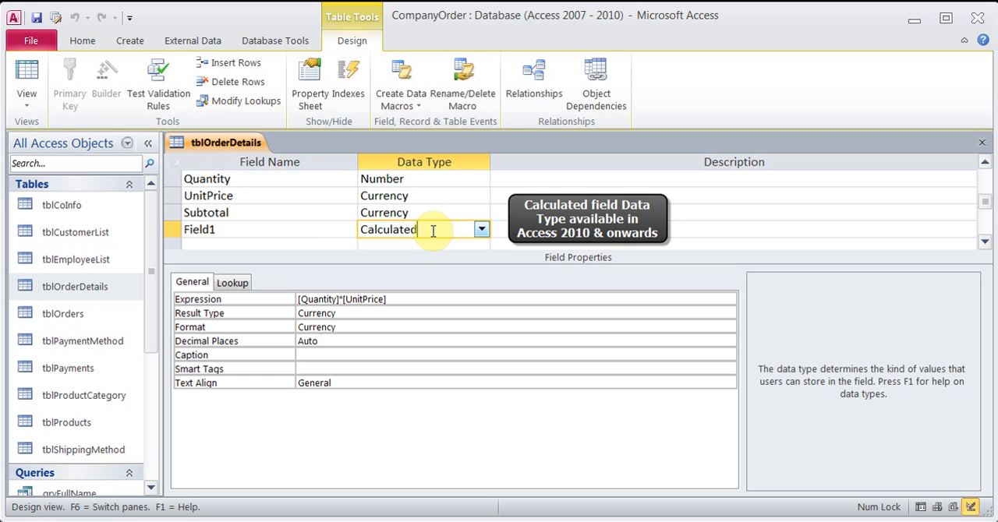
View Field1's Expression property in the Expression Builder and return to the table design
{"action": "left_click", "coordinate": [428, 299]}
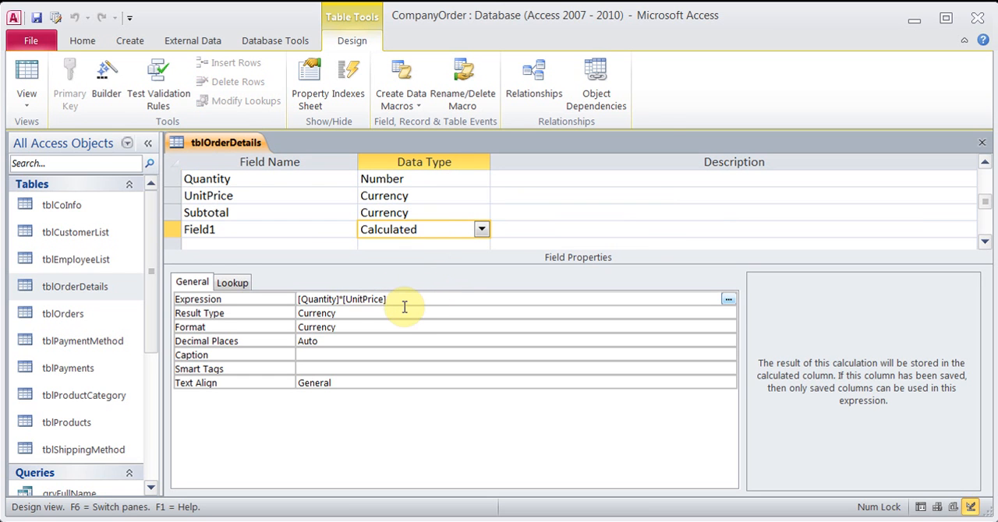
{"action": "left_click", "coordinate": [728, 303]}
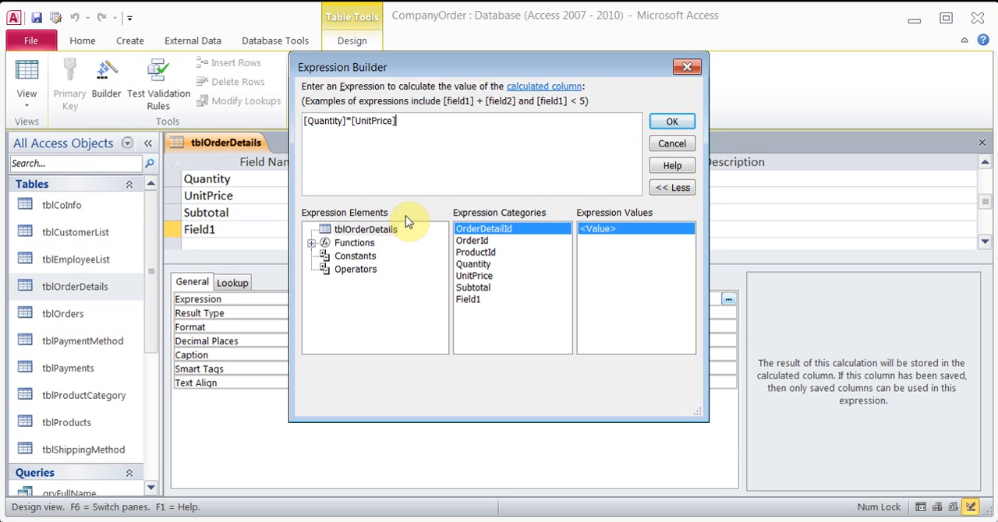
{"action": "left_click", "coordinate": [672, 123]}
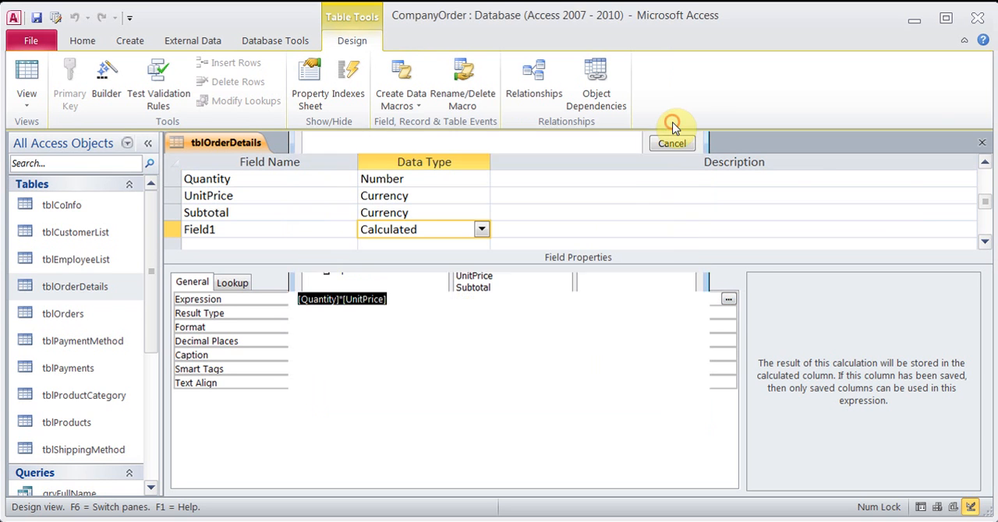
Rename the calculated field Field1 as Total
{"action": "left_click", "coordinate": [234, 232]}
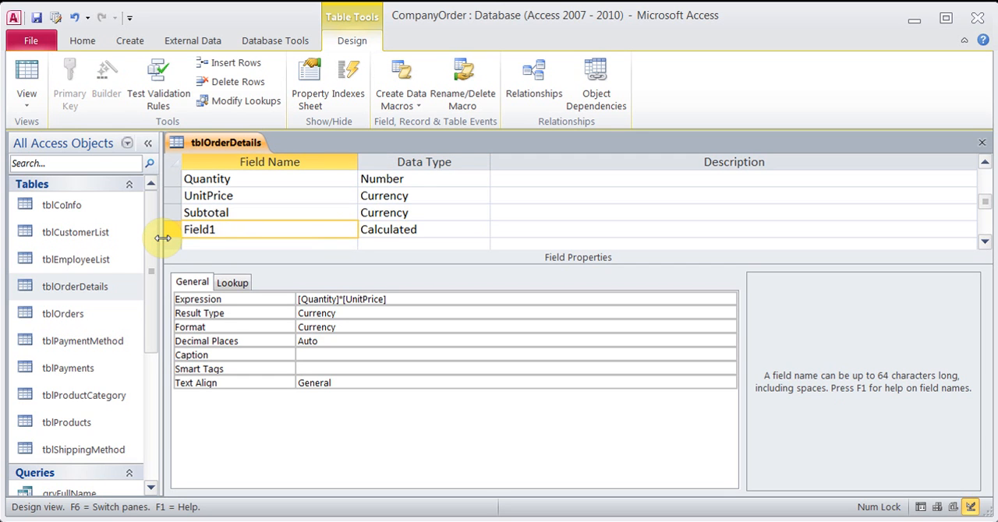
{"action": "key", "text": "BackSpace"}
{"action": "key", "text": "BackSpace"}
{"action": "key", "text": "BackSpace"}
{"action": "key", "text": "BackSpace"}
{"action": "key", "text": "BackSpace"}
{"action": "key", "text": "BackSpace"}
{"action": "type", "text": "Total"}
{"action": "key", "text": "Tab"}
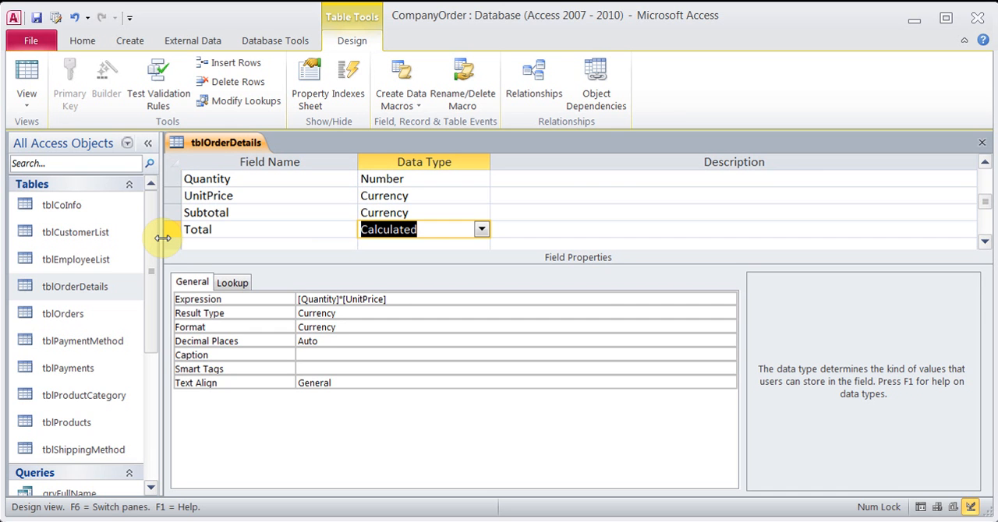
Save the design of tblOrderDetails and close the table after returning it to Datasheet view
{"action": "left_click", "coordinate": [36, 17]}
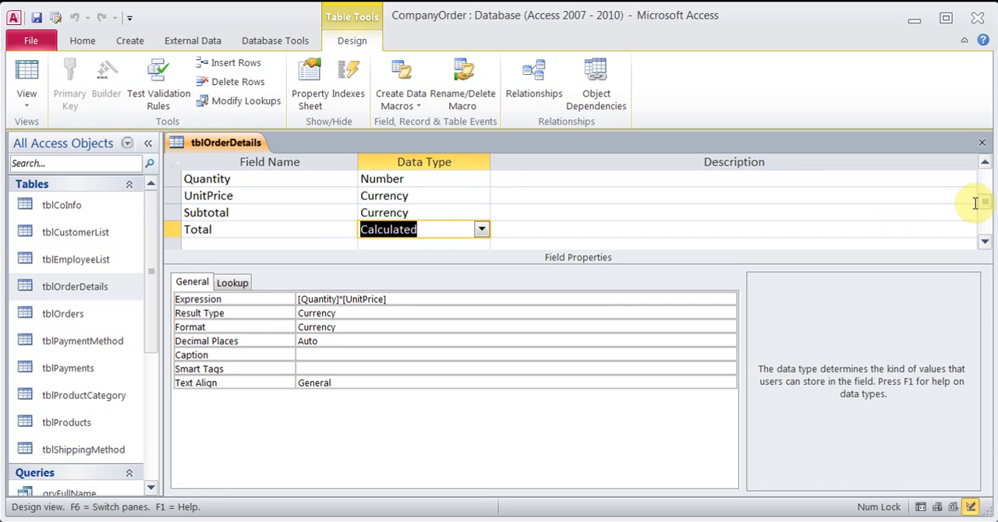
{"action": "left_click", "coordinate": [24, 81]}
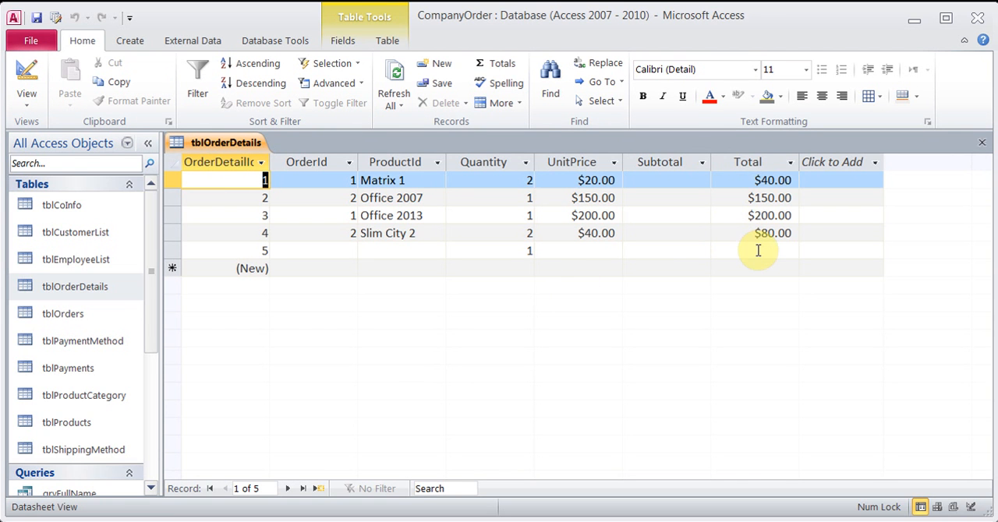
{"action": "left_click", "coordinate": [981, 146]}
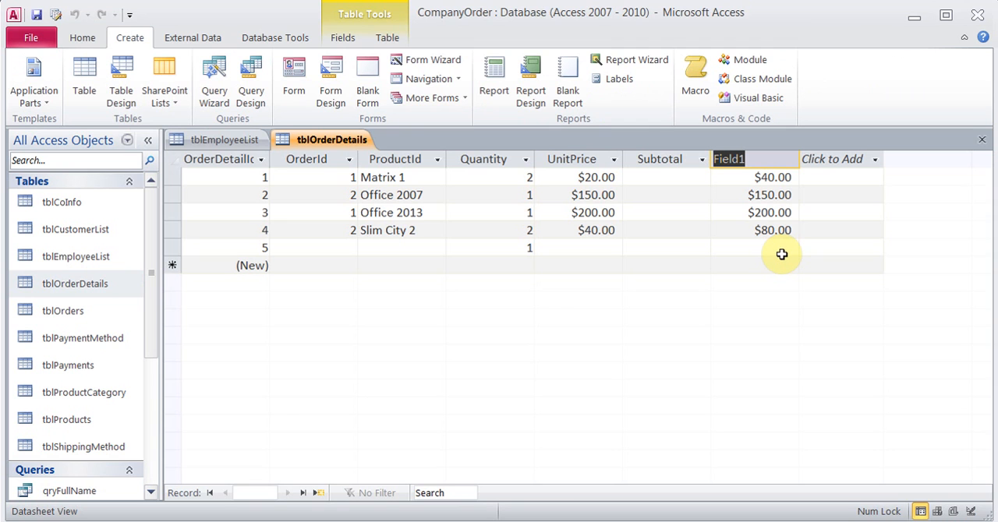